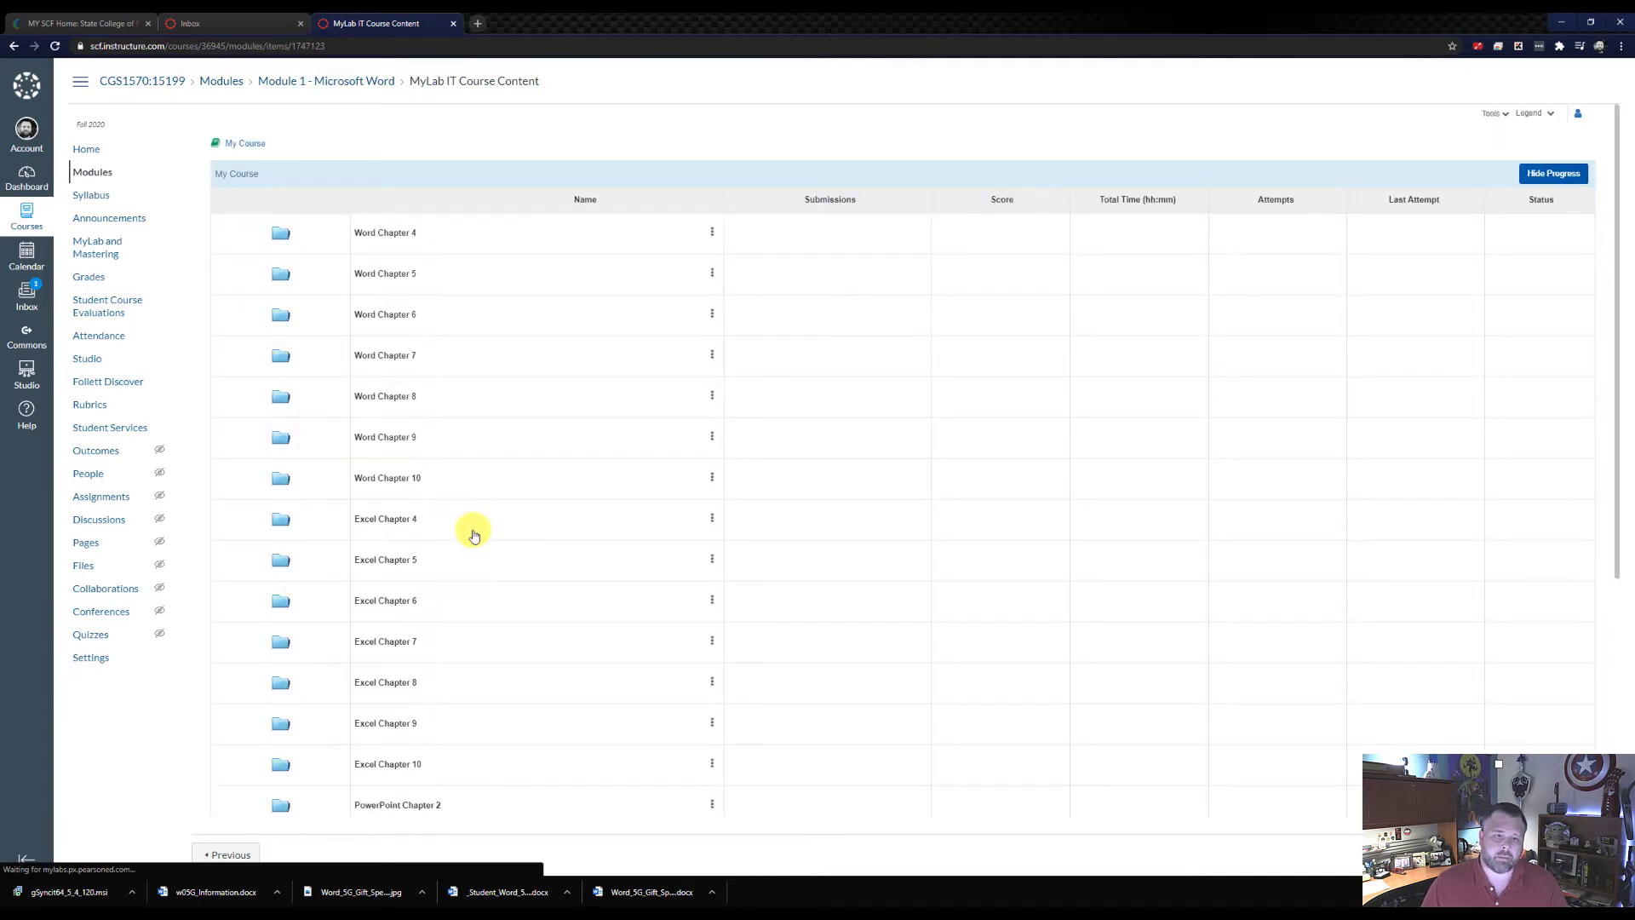
# Open the Word 5G Gift Special (Homework) assignment from Word Chapter 5 and display its downloadable starting materials
pyautogui.click(382, 278)
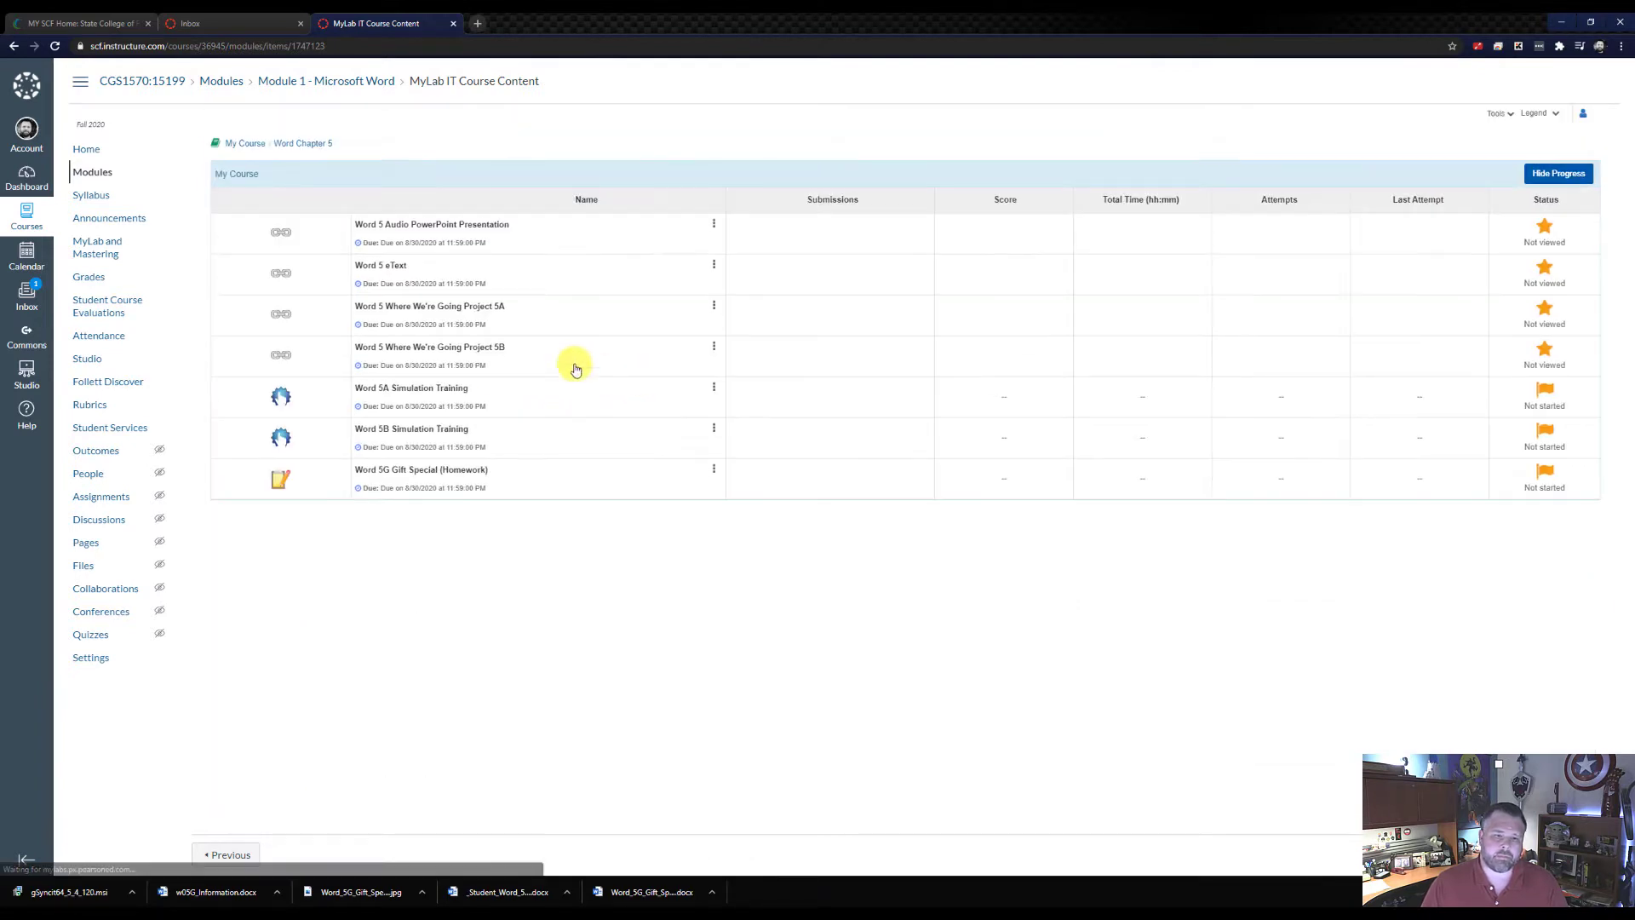
pyautogui.click(418, 474)
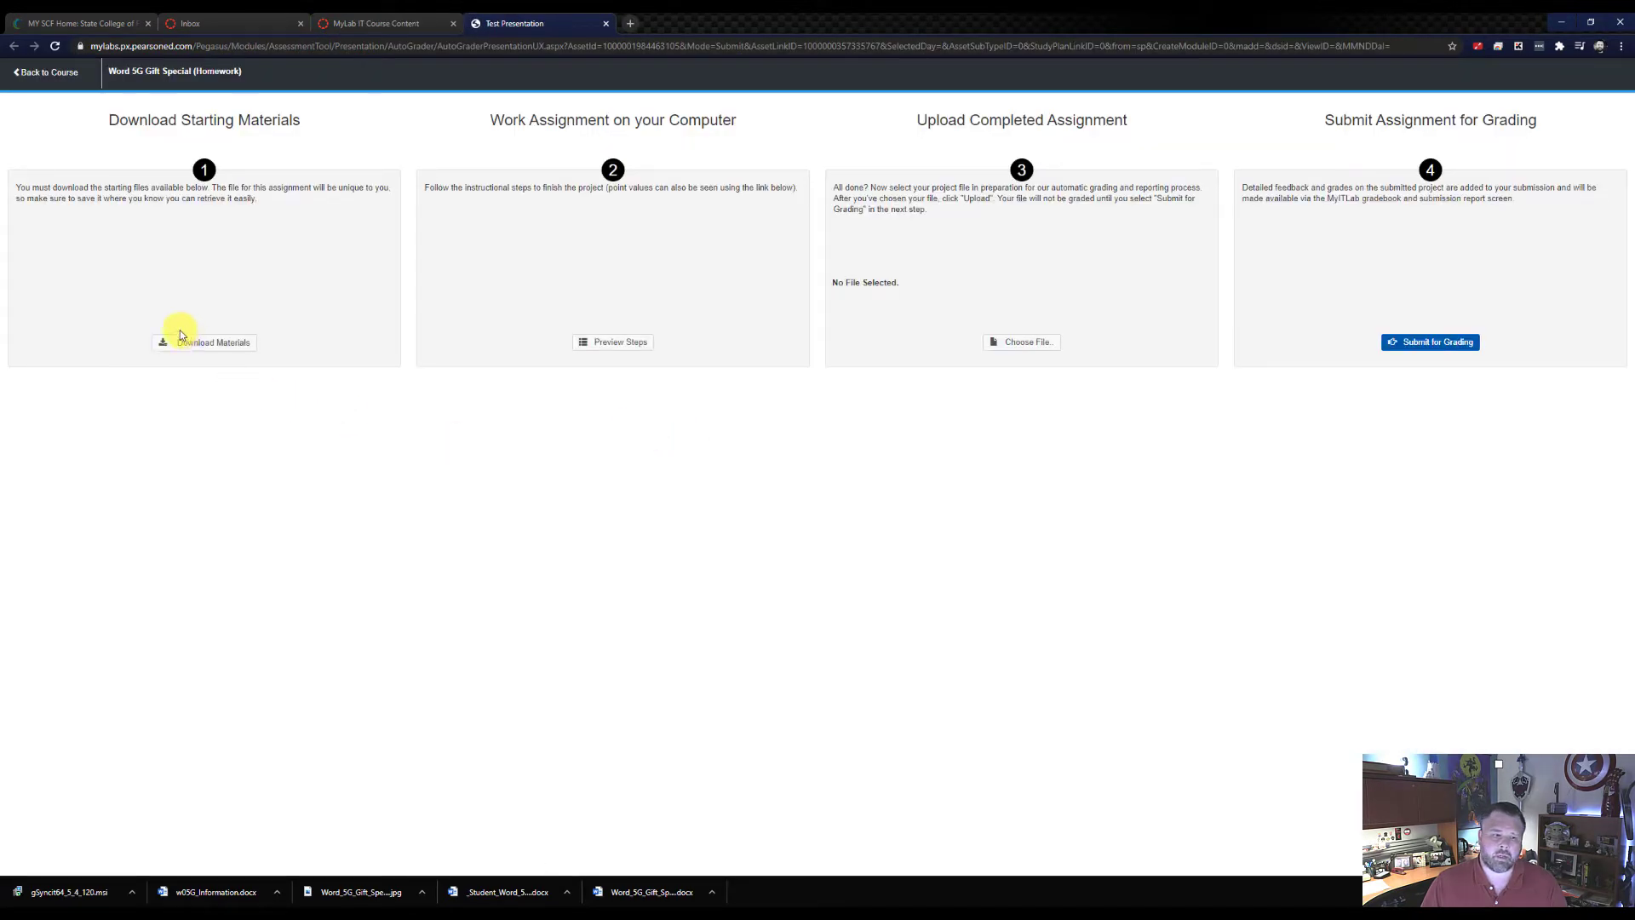
pyautogui.click(243, 347)
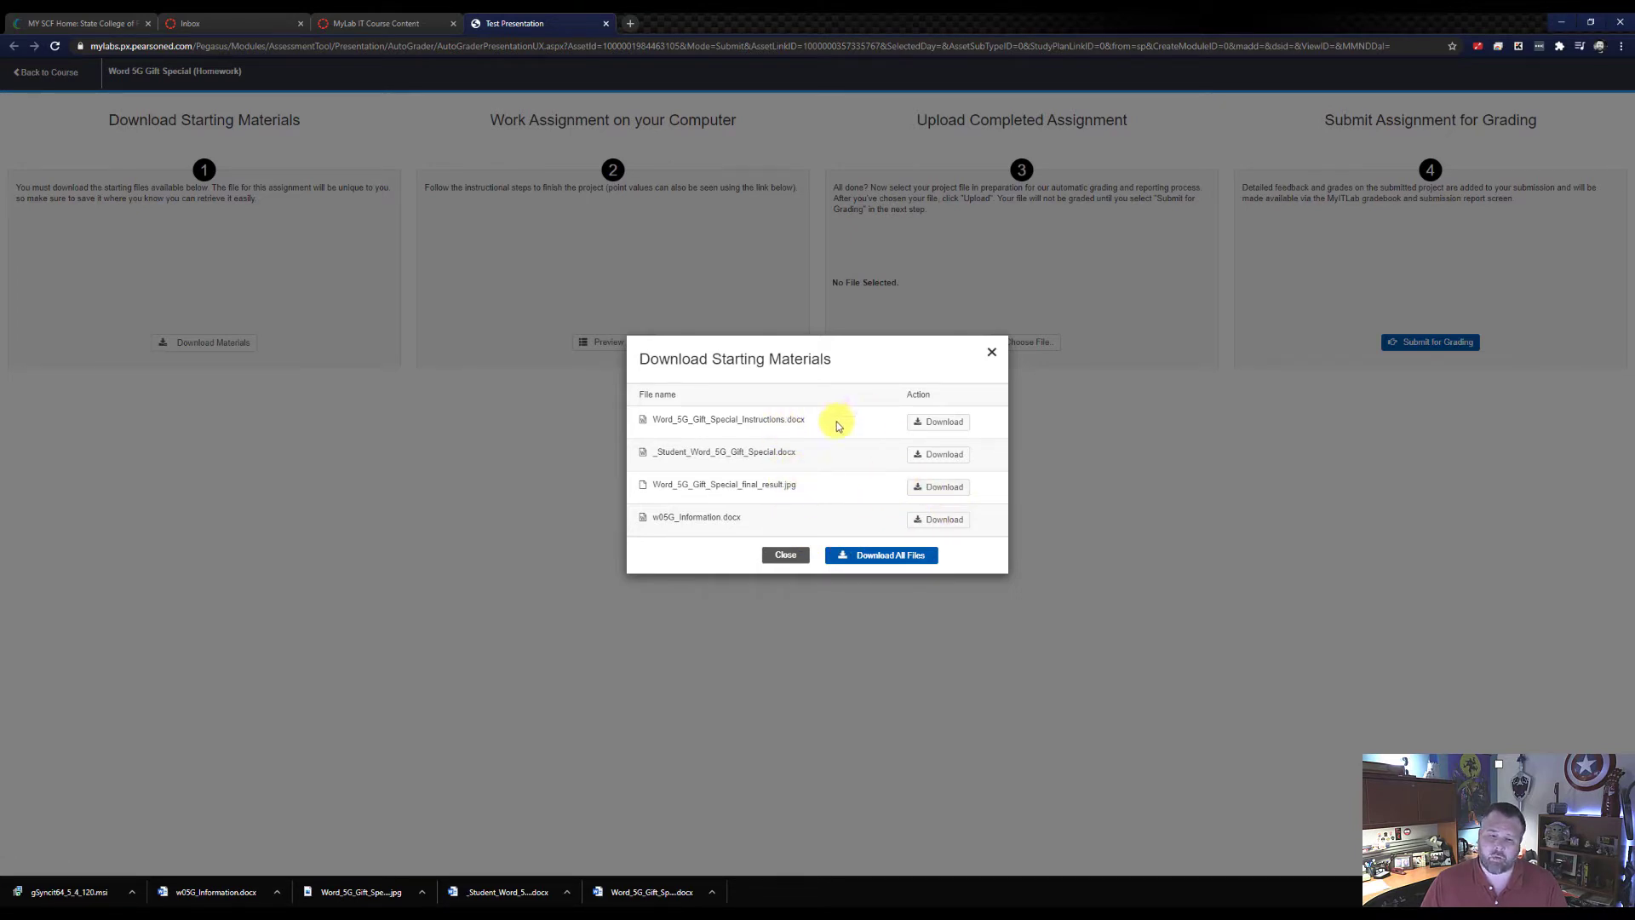
# Download the Word_5G_Gift_Special instructions, the _Student_Word_5G_Gift_Special document, the final result image and w05G_Information.docx one by one
pyautogui.click(951, 430)
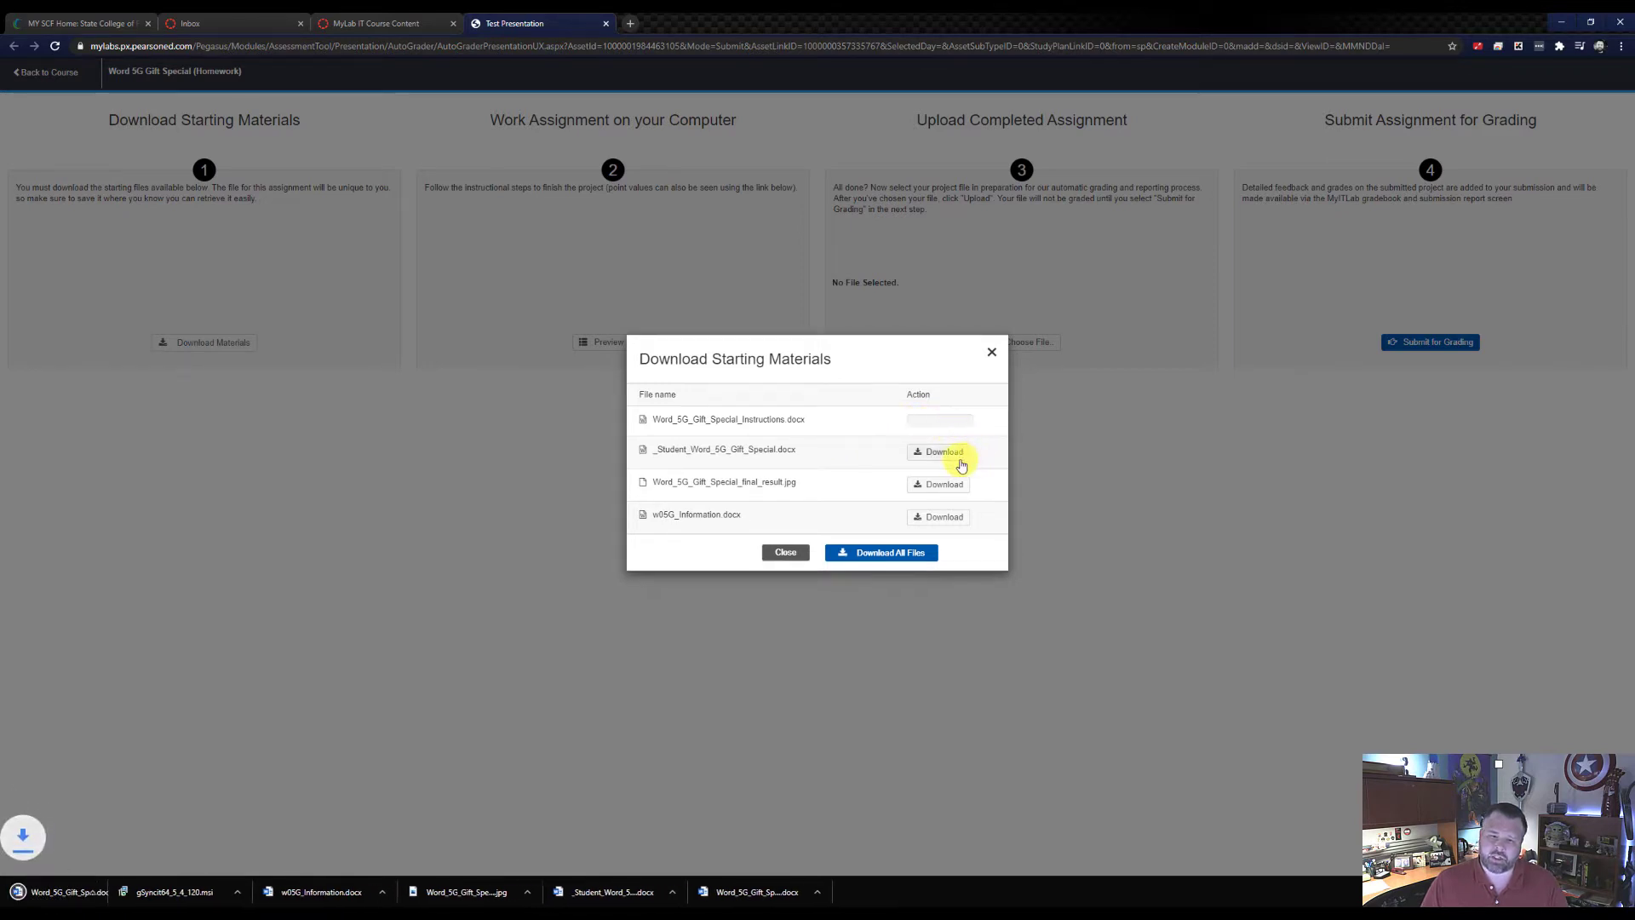
pyautogui.click(951, 456)
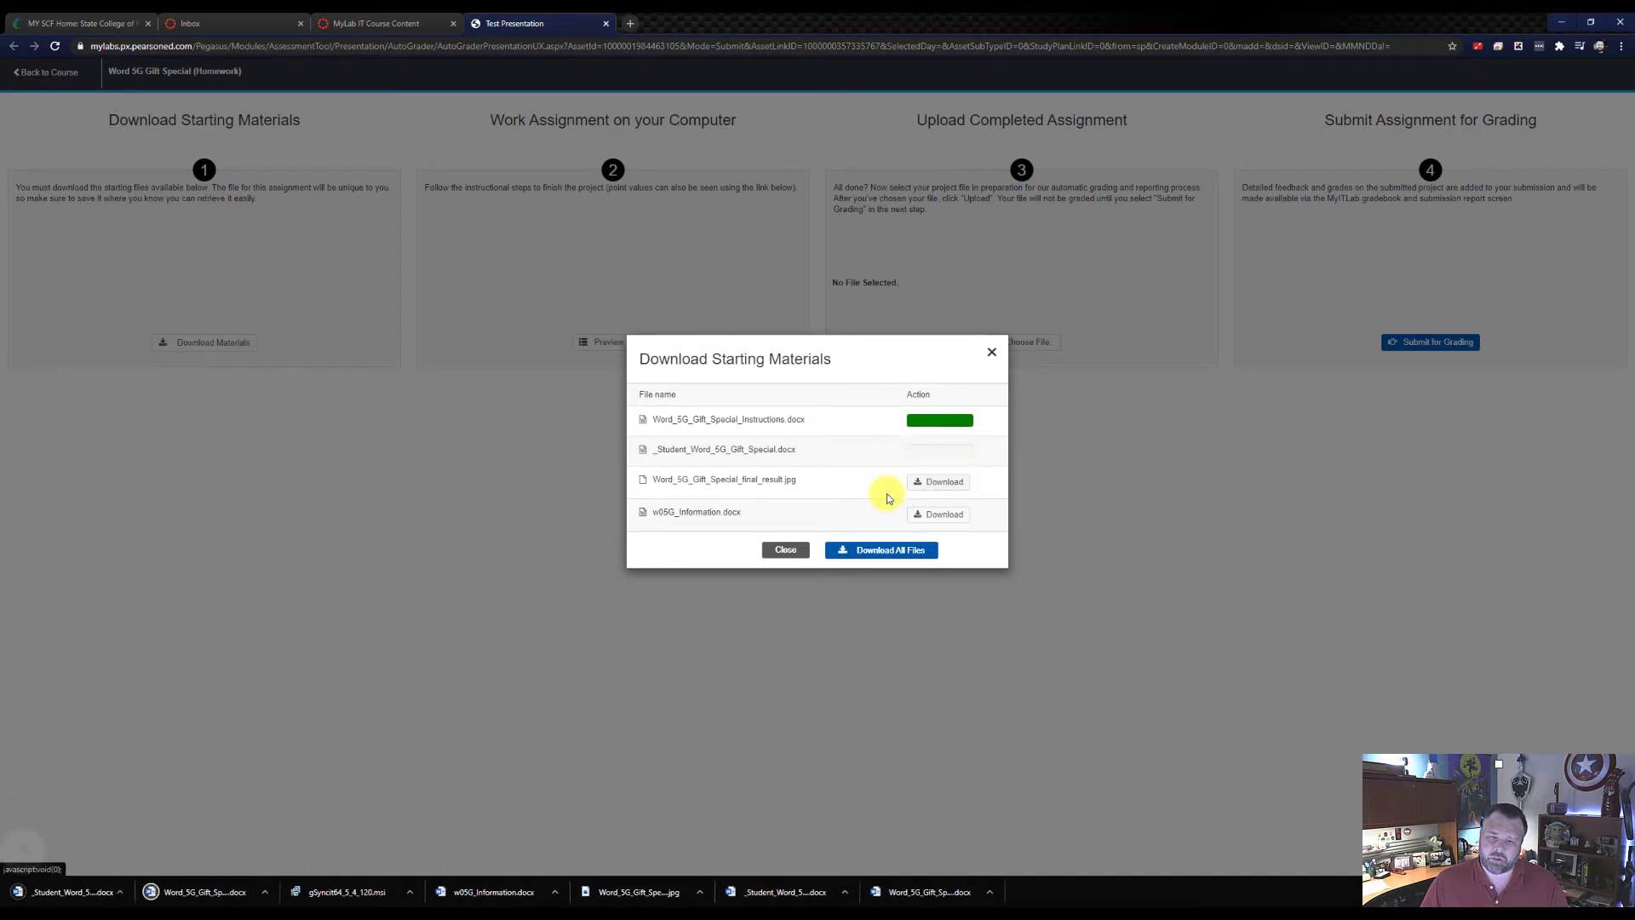
pyautogui.click(949, 489)
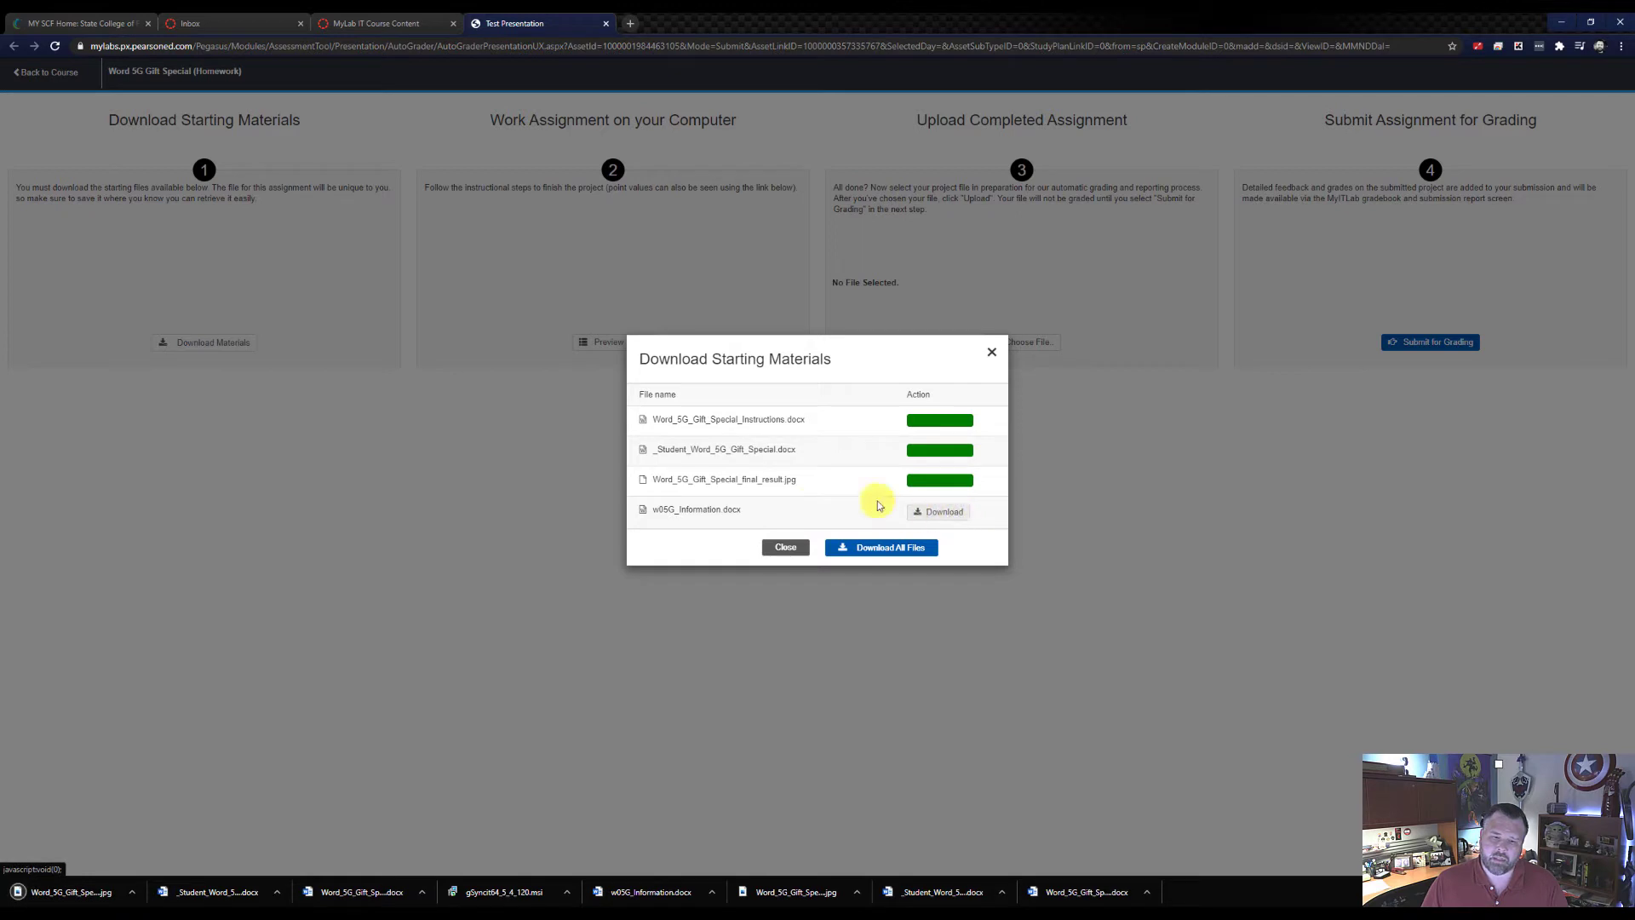
pyautogui.click(940, 521)
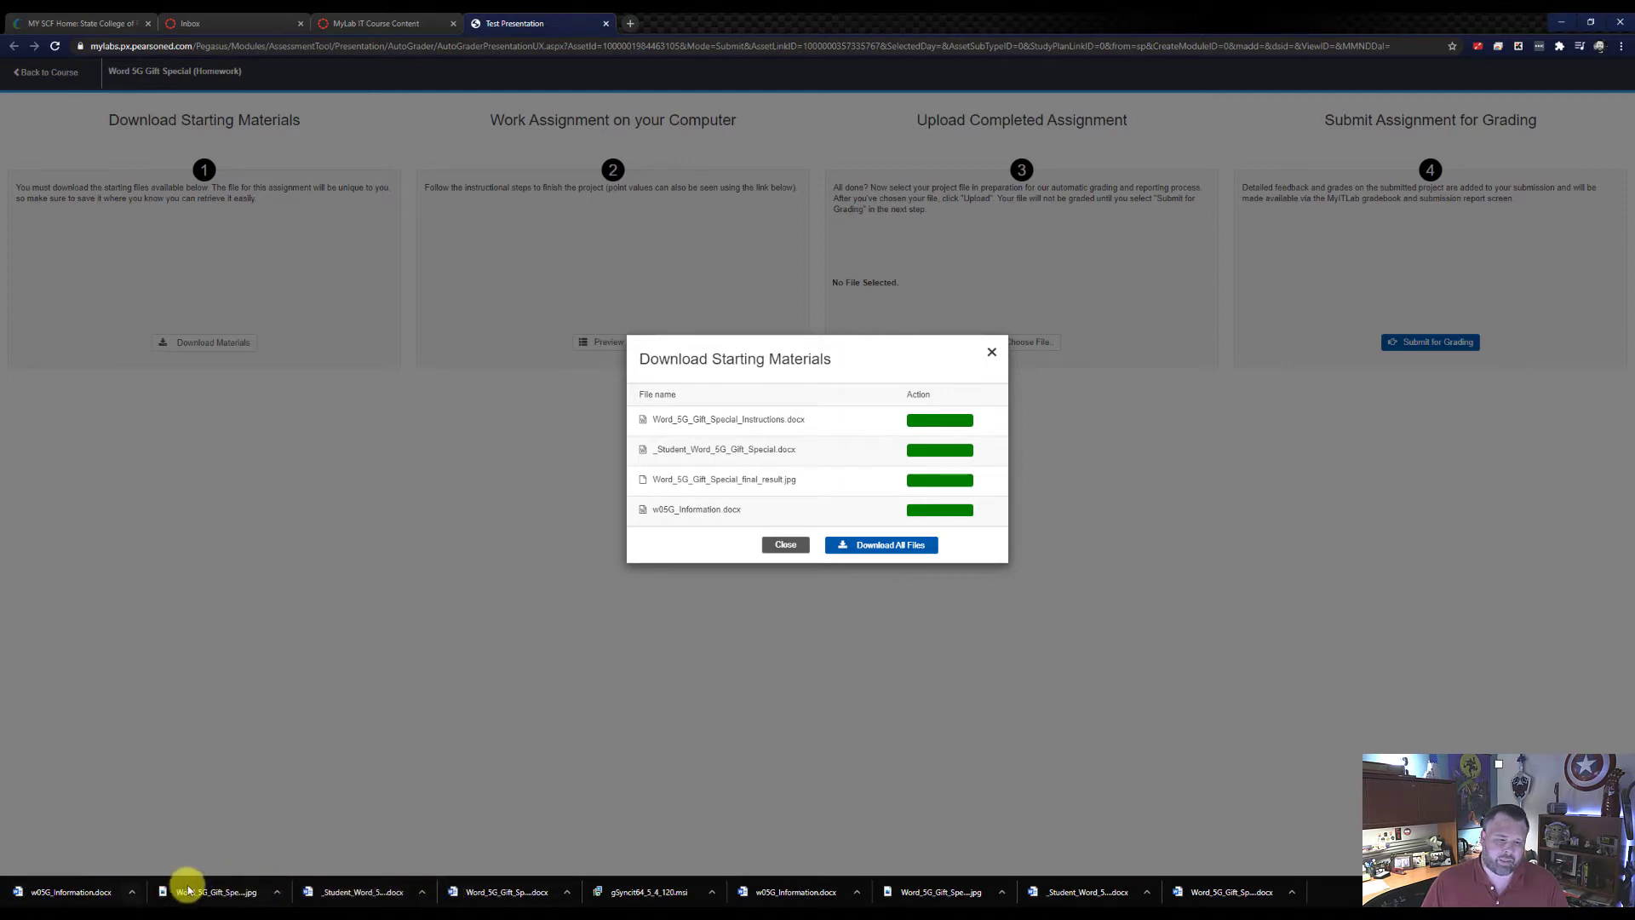
# Open the downloaded _Student_Word_5G_Gift_Special document in Word, close the Styles list and enable editing
pyautogui.click(368, 894)
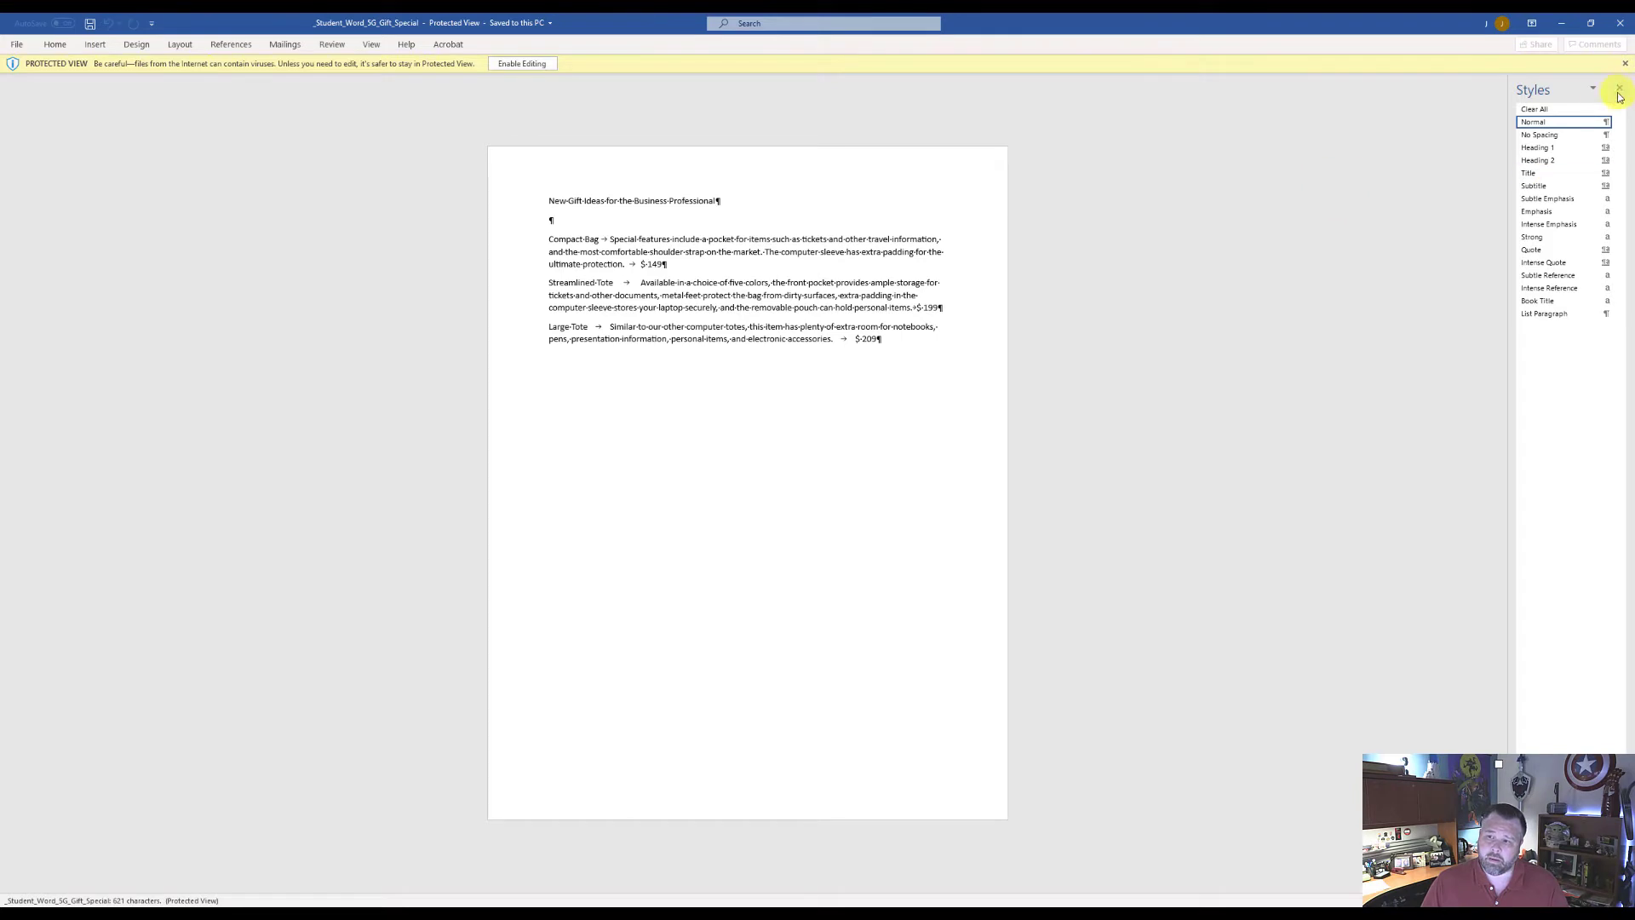
pyautogui.click(1618, 89)
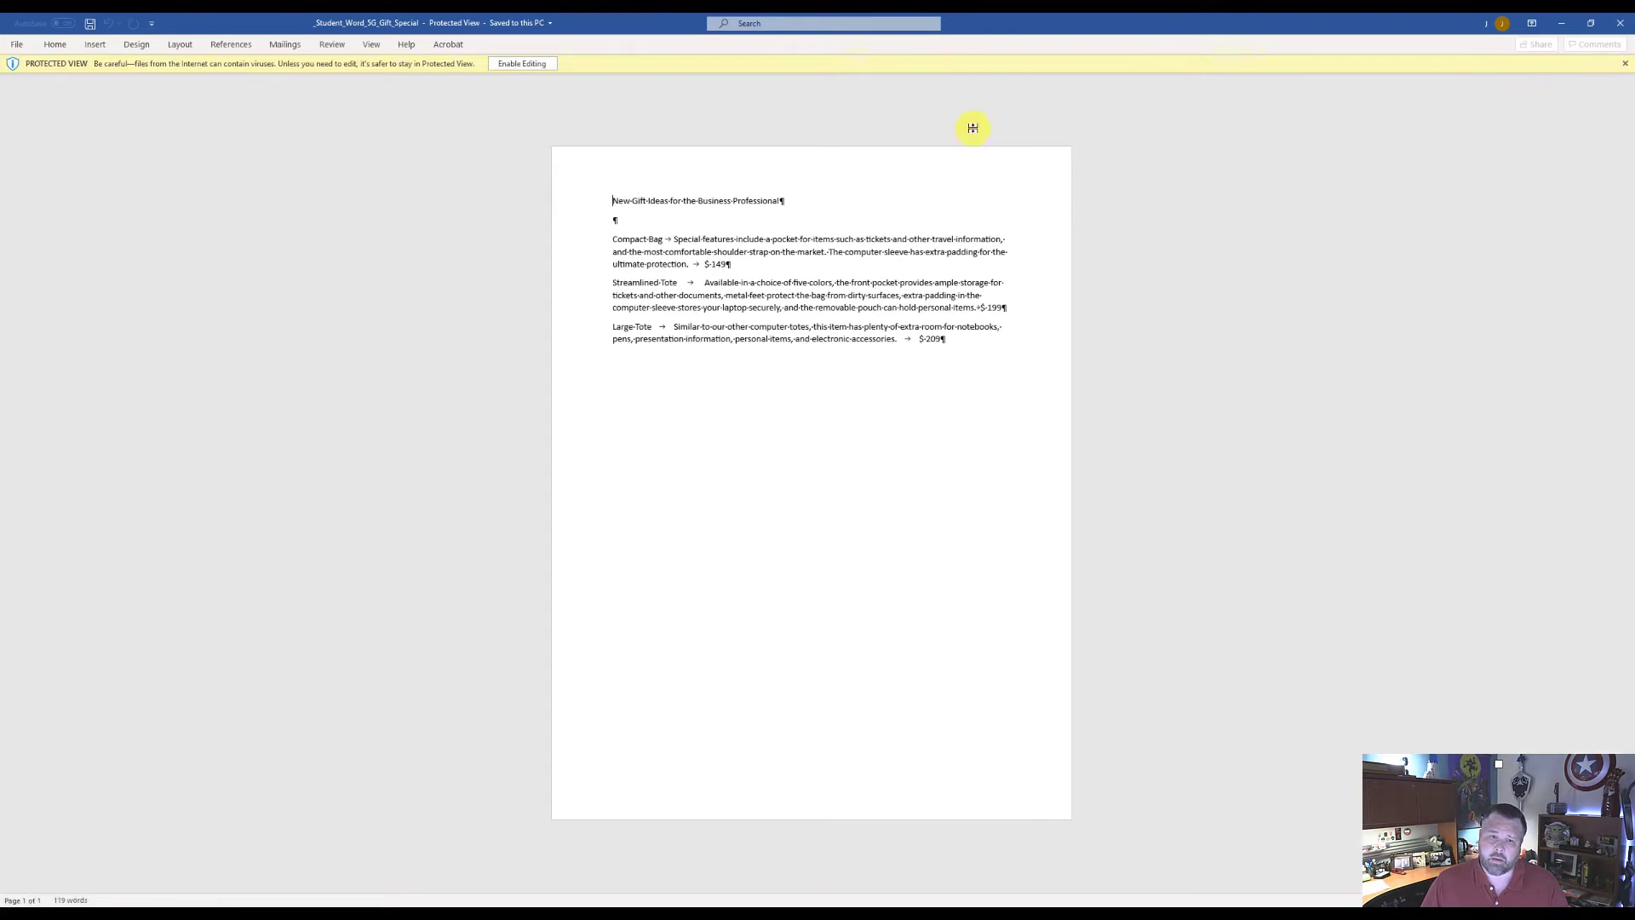
pyautogui.click(530, 64)
pyautogui.hotkey('alt', 'Tab')
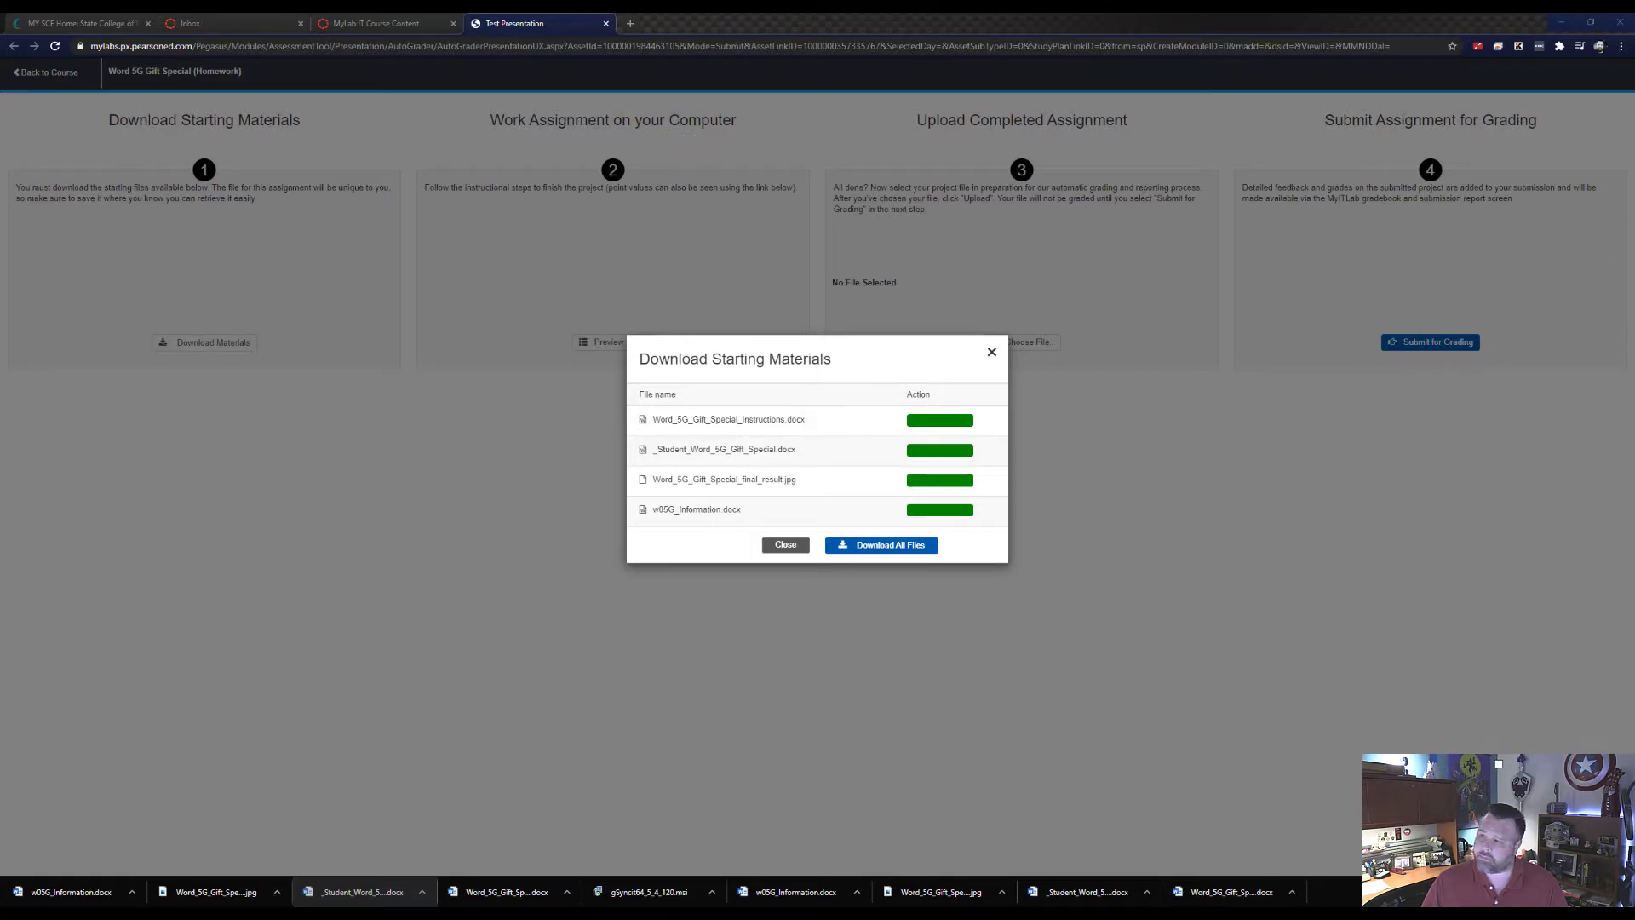
pyautogui.moveTo(1634, 60); pyautogui.dragTo(814, 4)
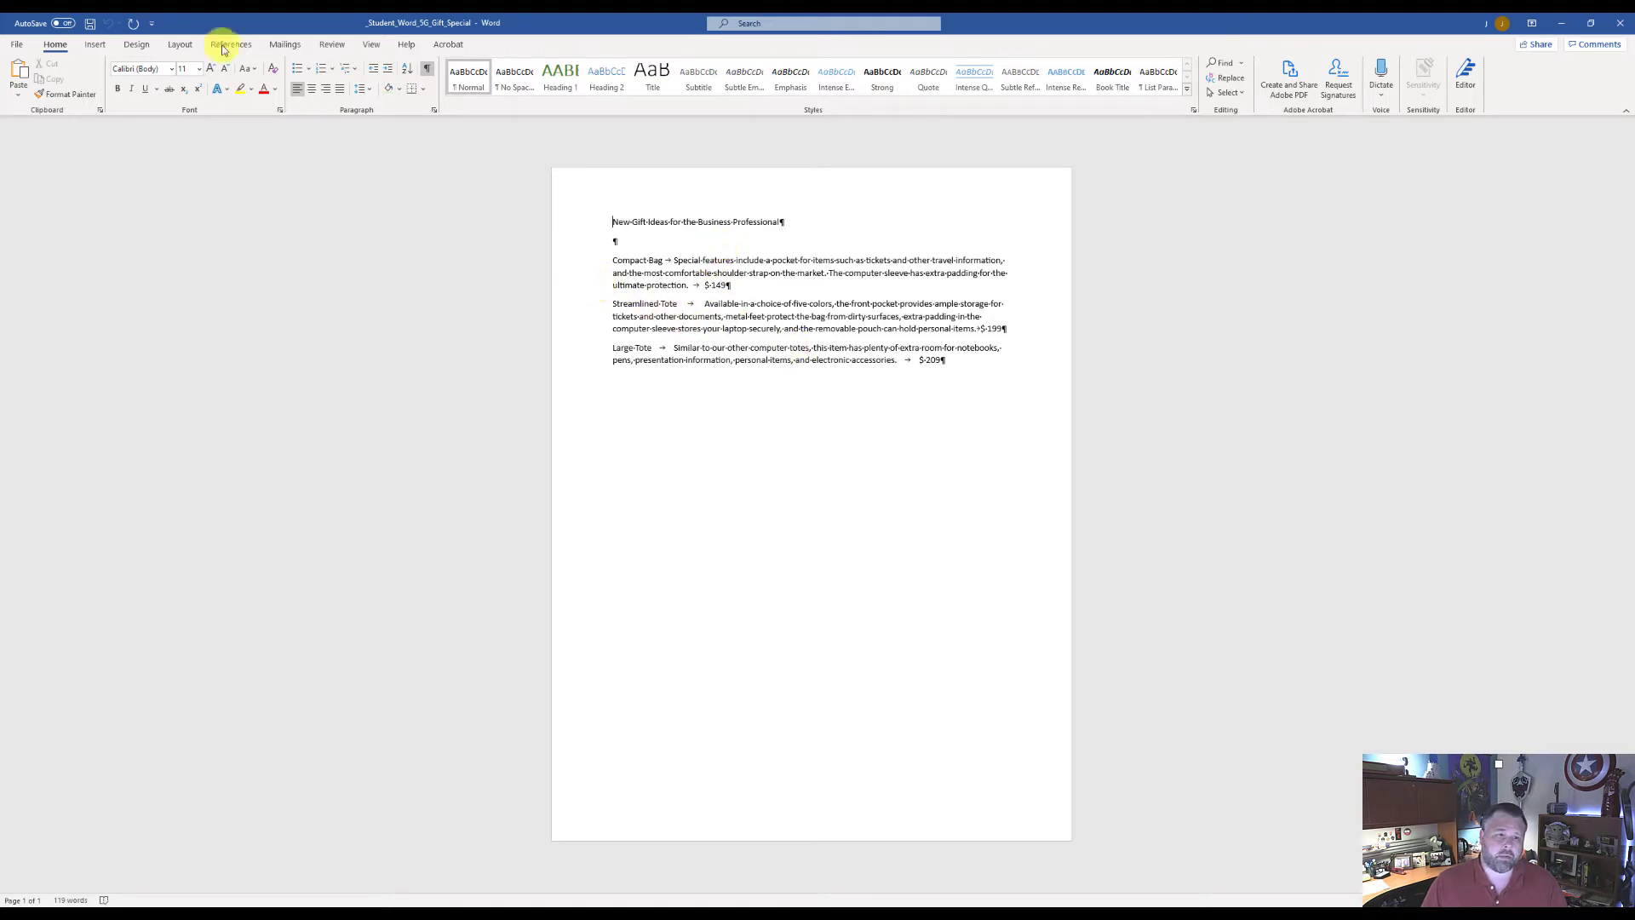
# Insert a FileName field into the document footer and return to the body text
pyautogui.click(91, 46)
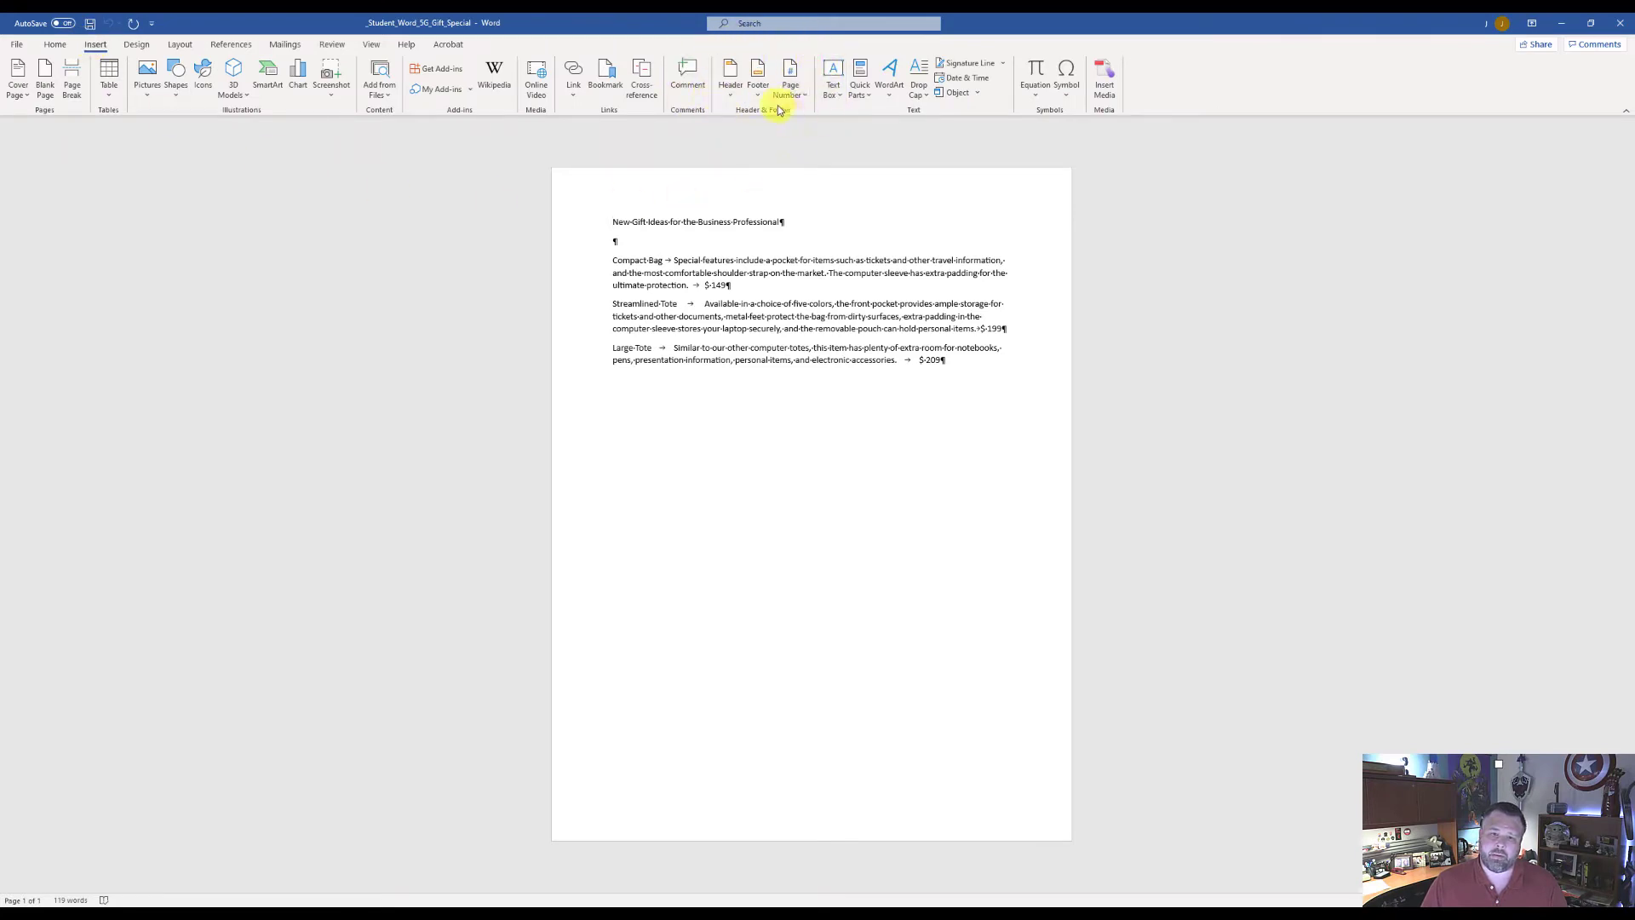
pyautogui.click(757, 86)
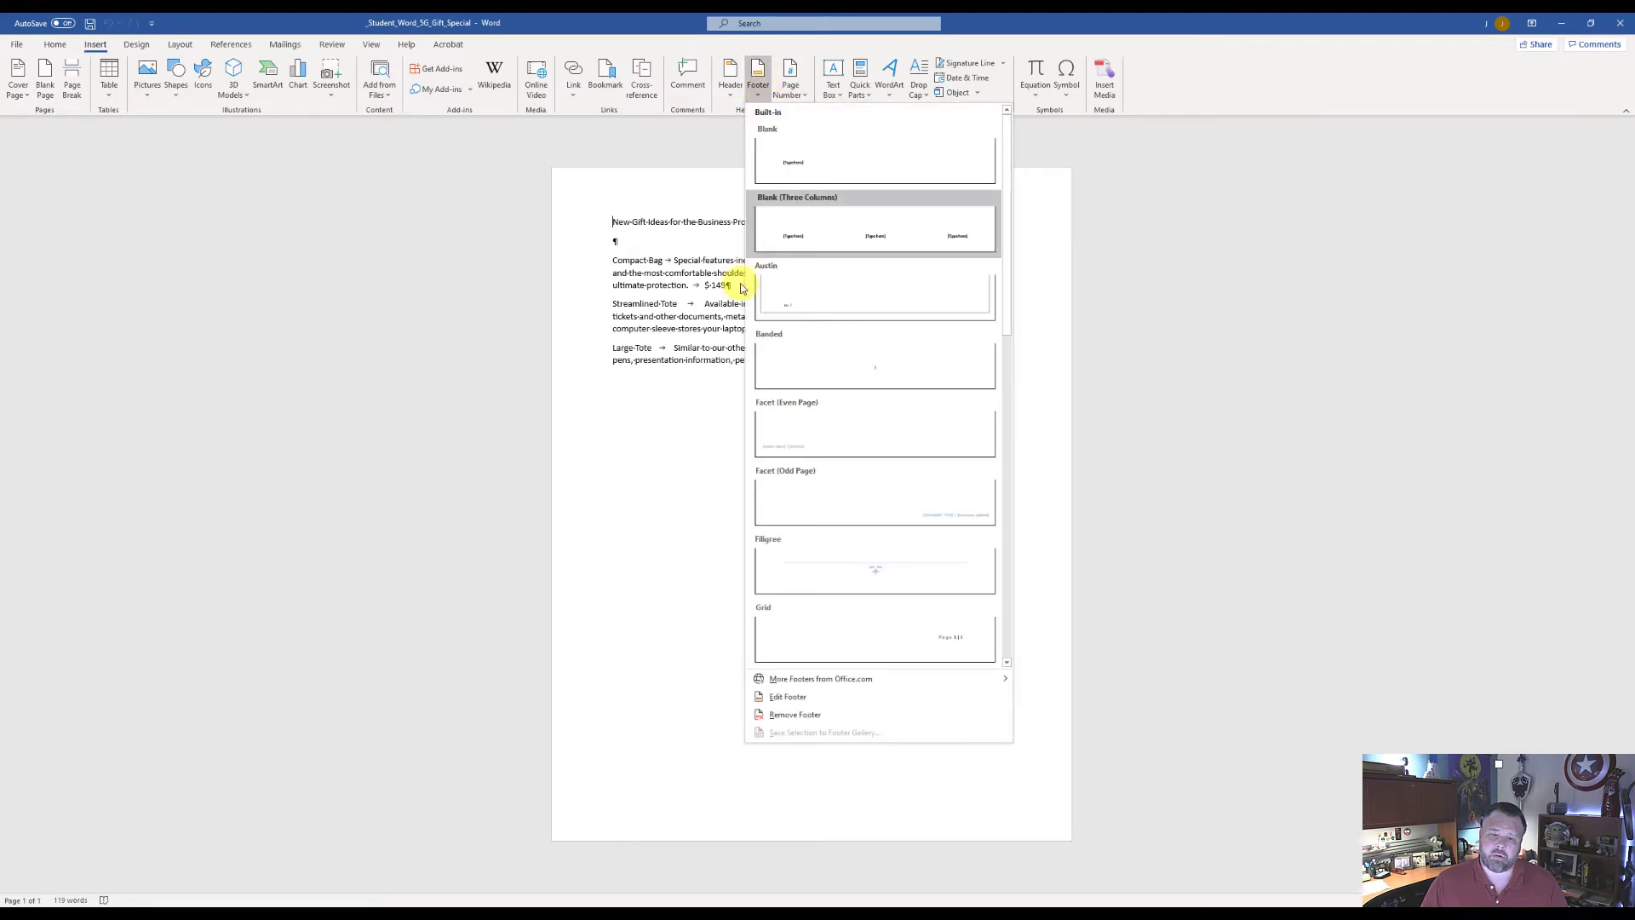
pyautogui.click(787, 696)
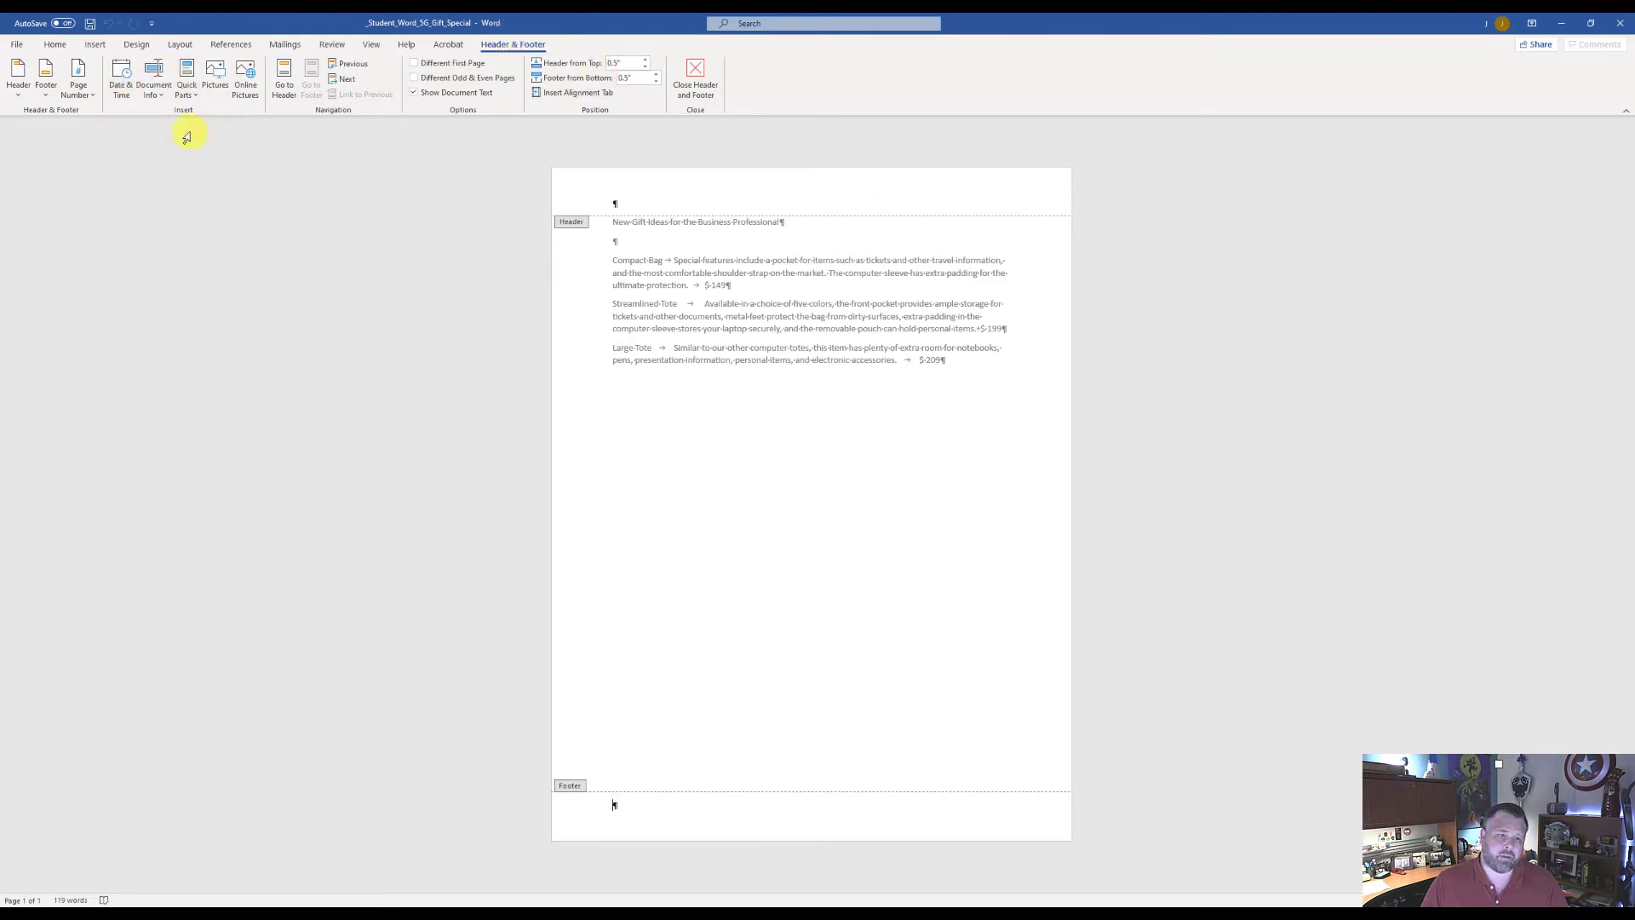
pyautogui.click(152, 96)
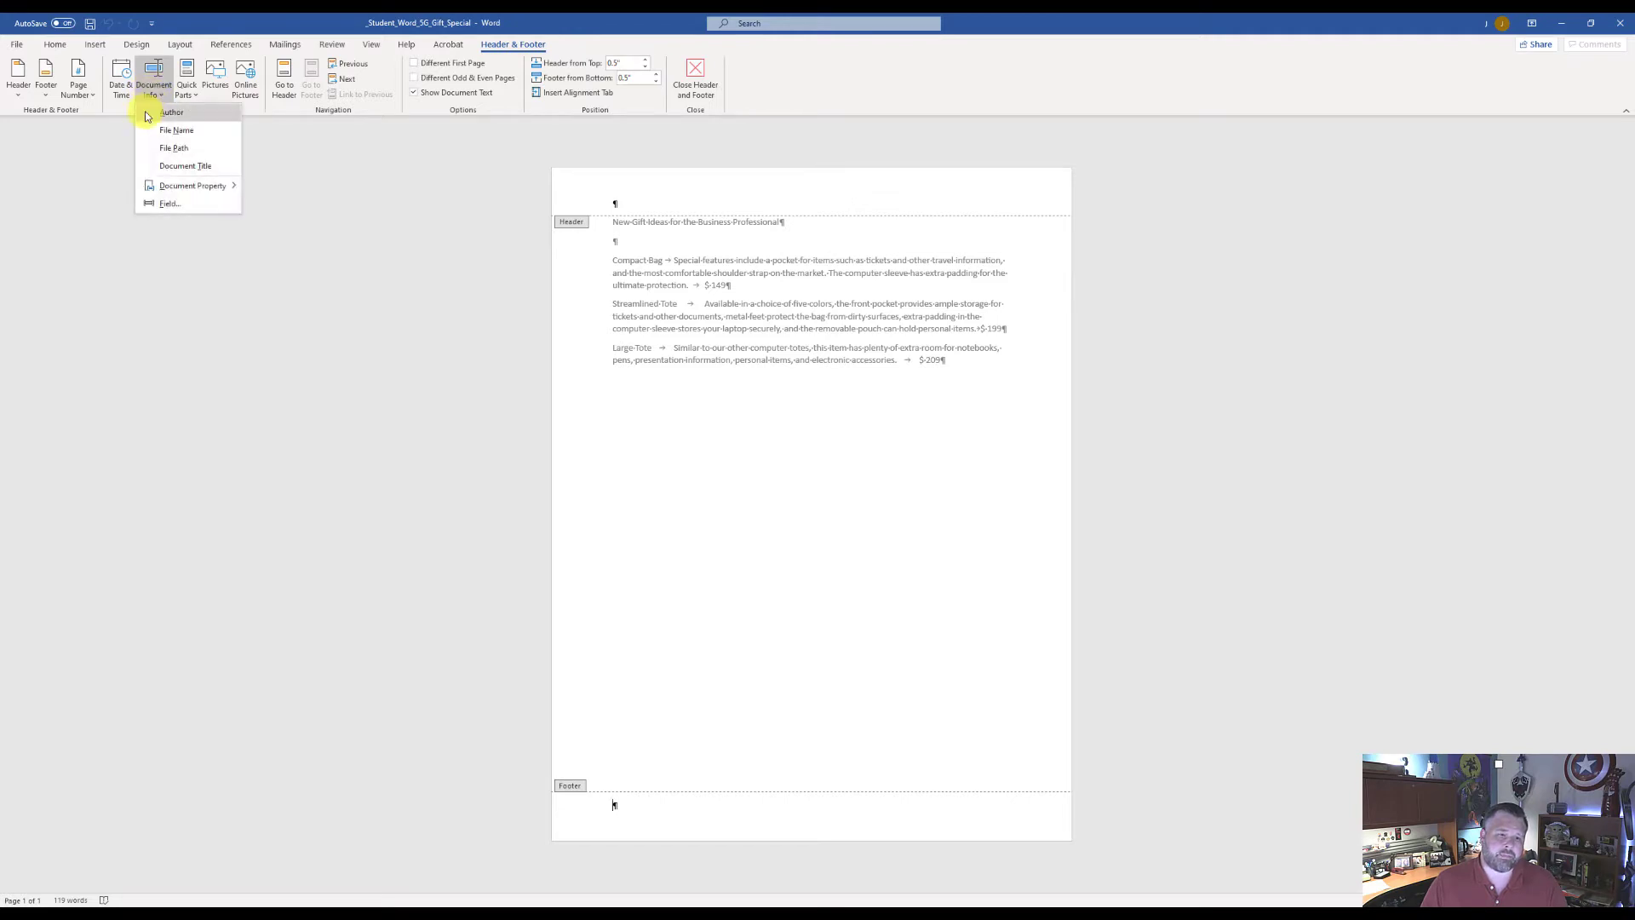
pyautogui.click(177, 205)
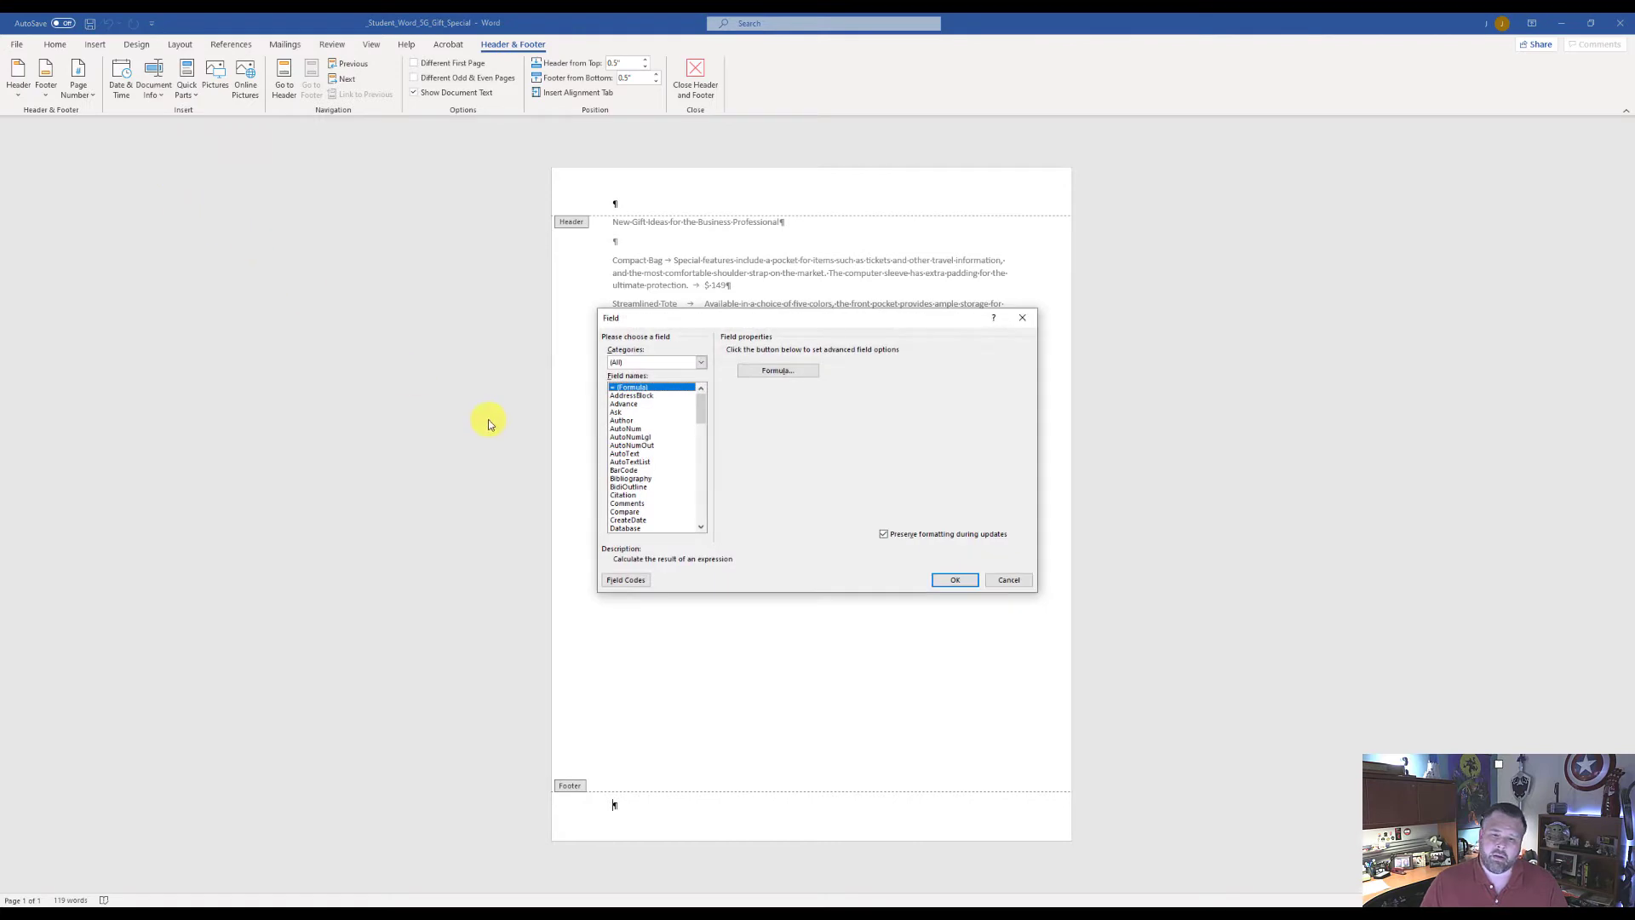
pyautogui.moveTo(702, 411); pyautogui.dragTo(702, 439)
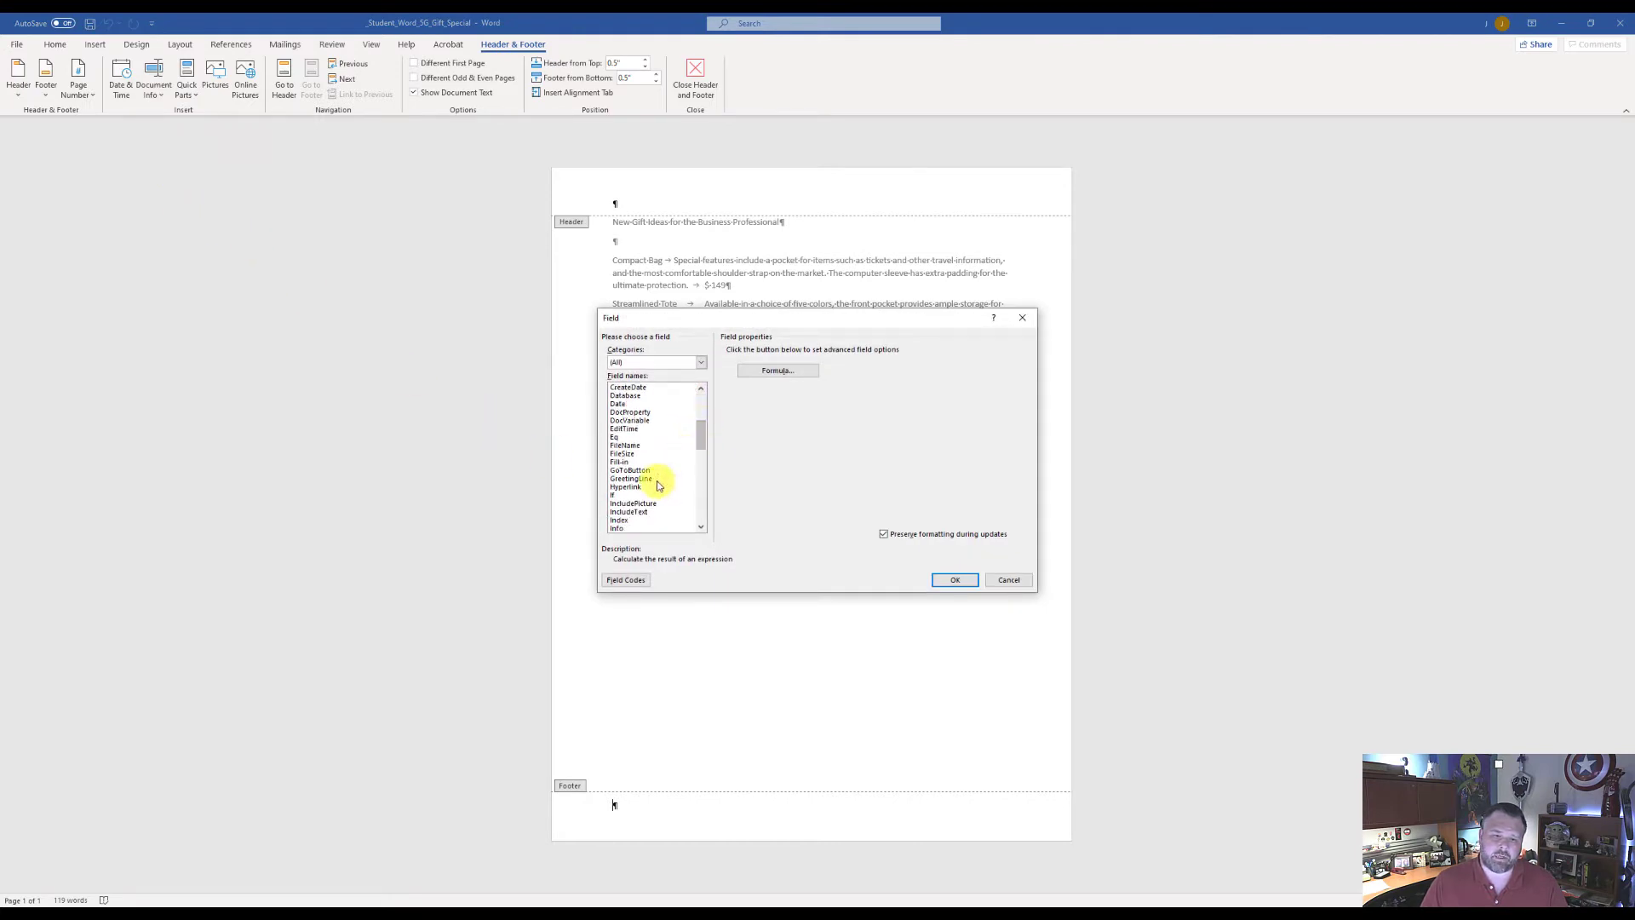
pyautogui.click(625, 447)
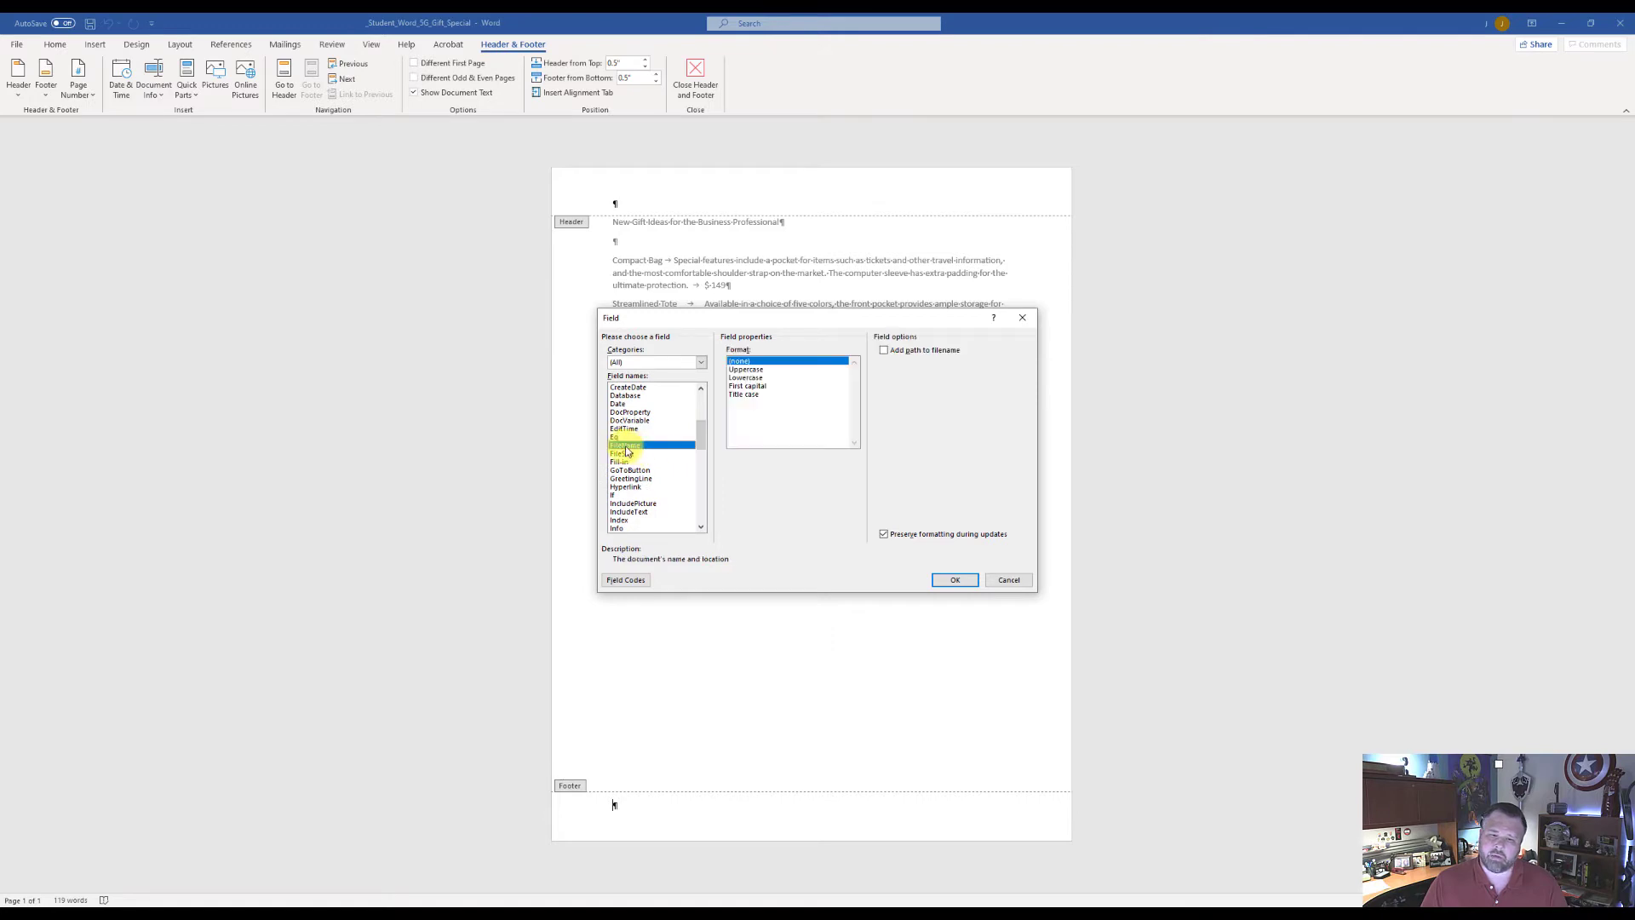
pyautogui.click(957, 581)
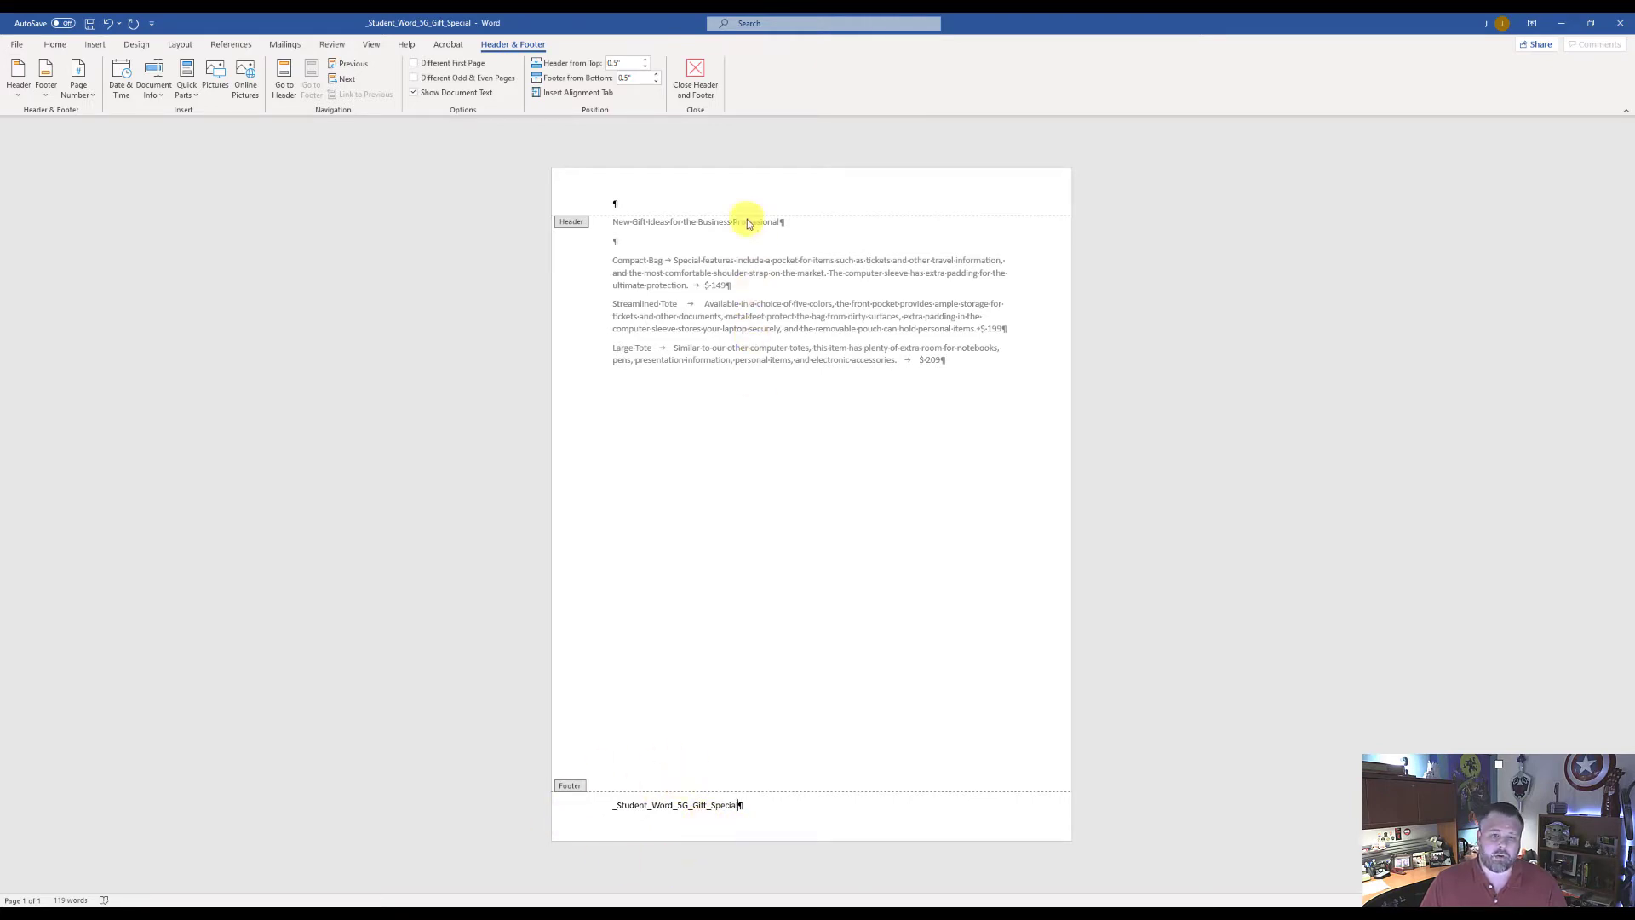
pyautogui.click(696, 87)
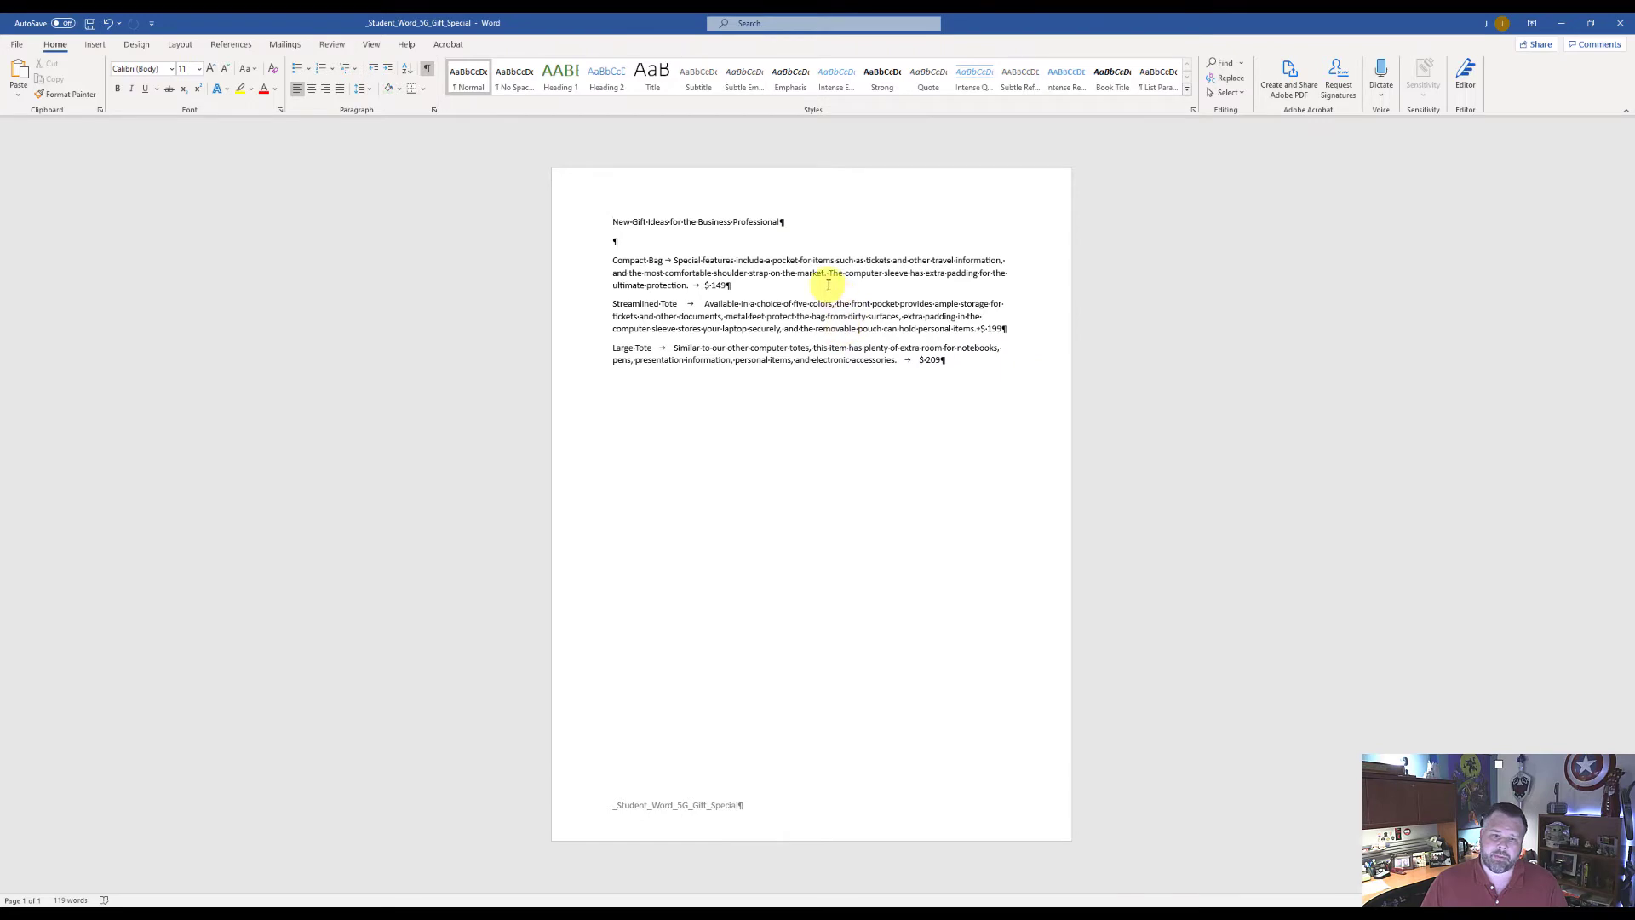
# Apply the Heading 1 style to the title "New Gift Ideas for the Business Professional"
pyautogui.moveTo(612, 223); pyautogui.dragTo(757, 235)
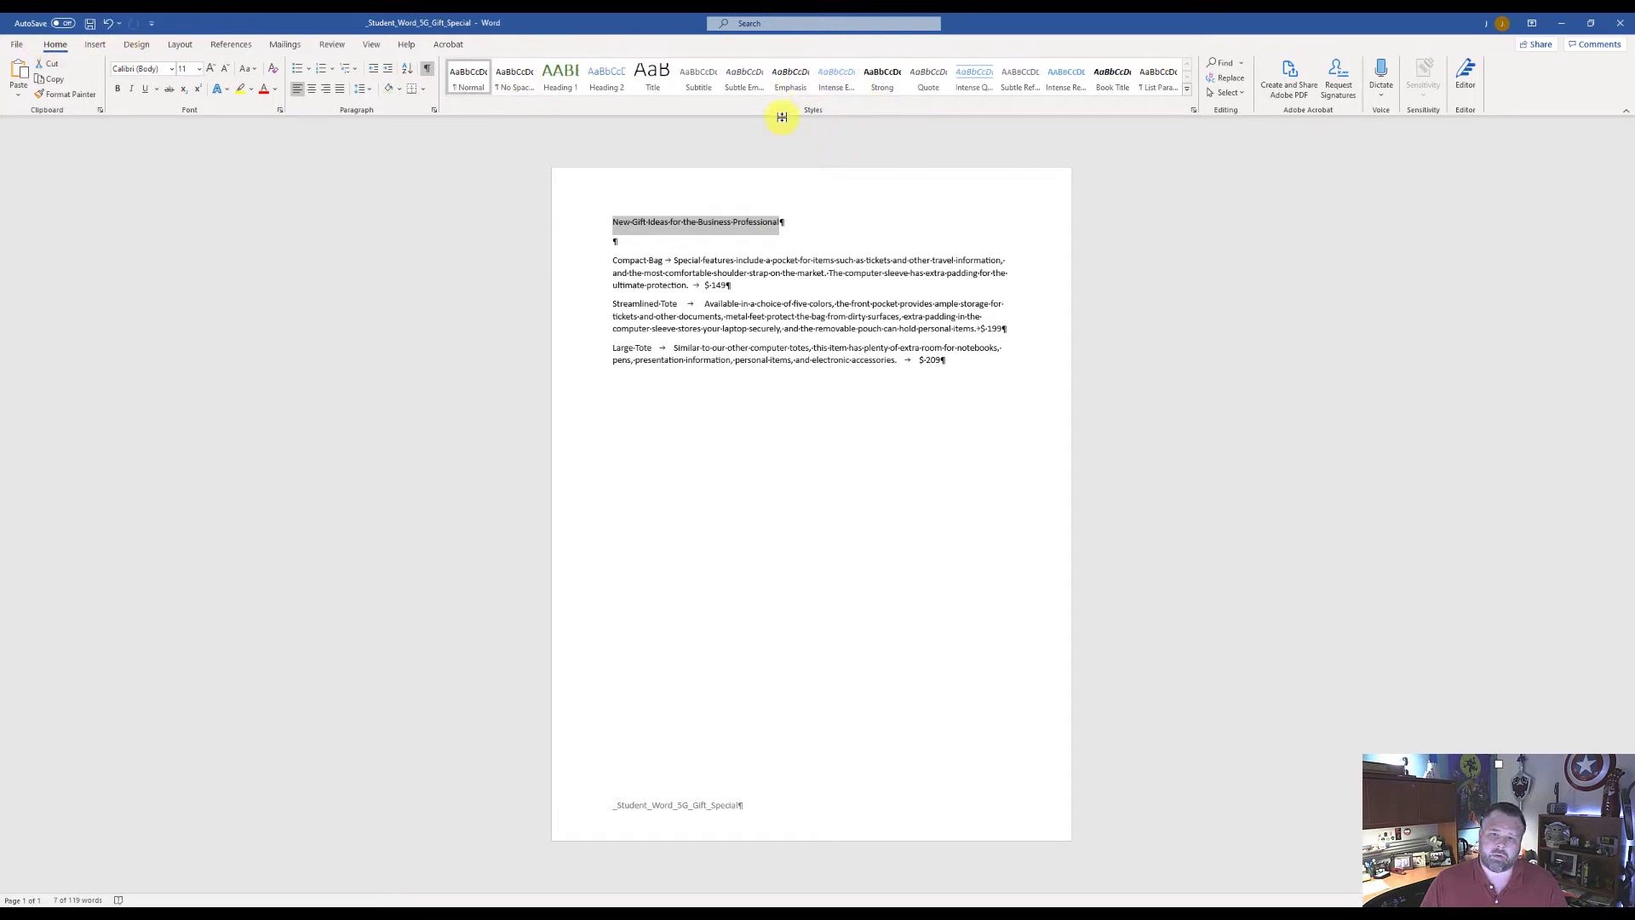
pyautogui.click(1189, 91)
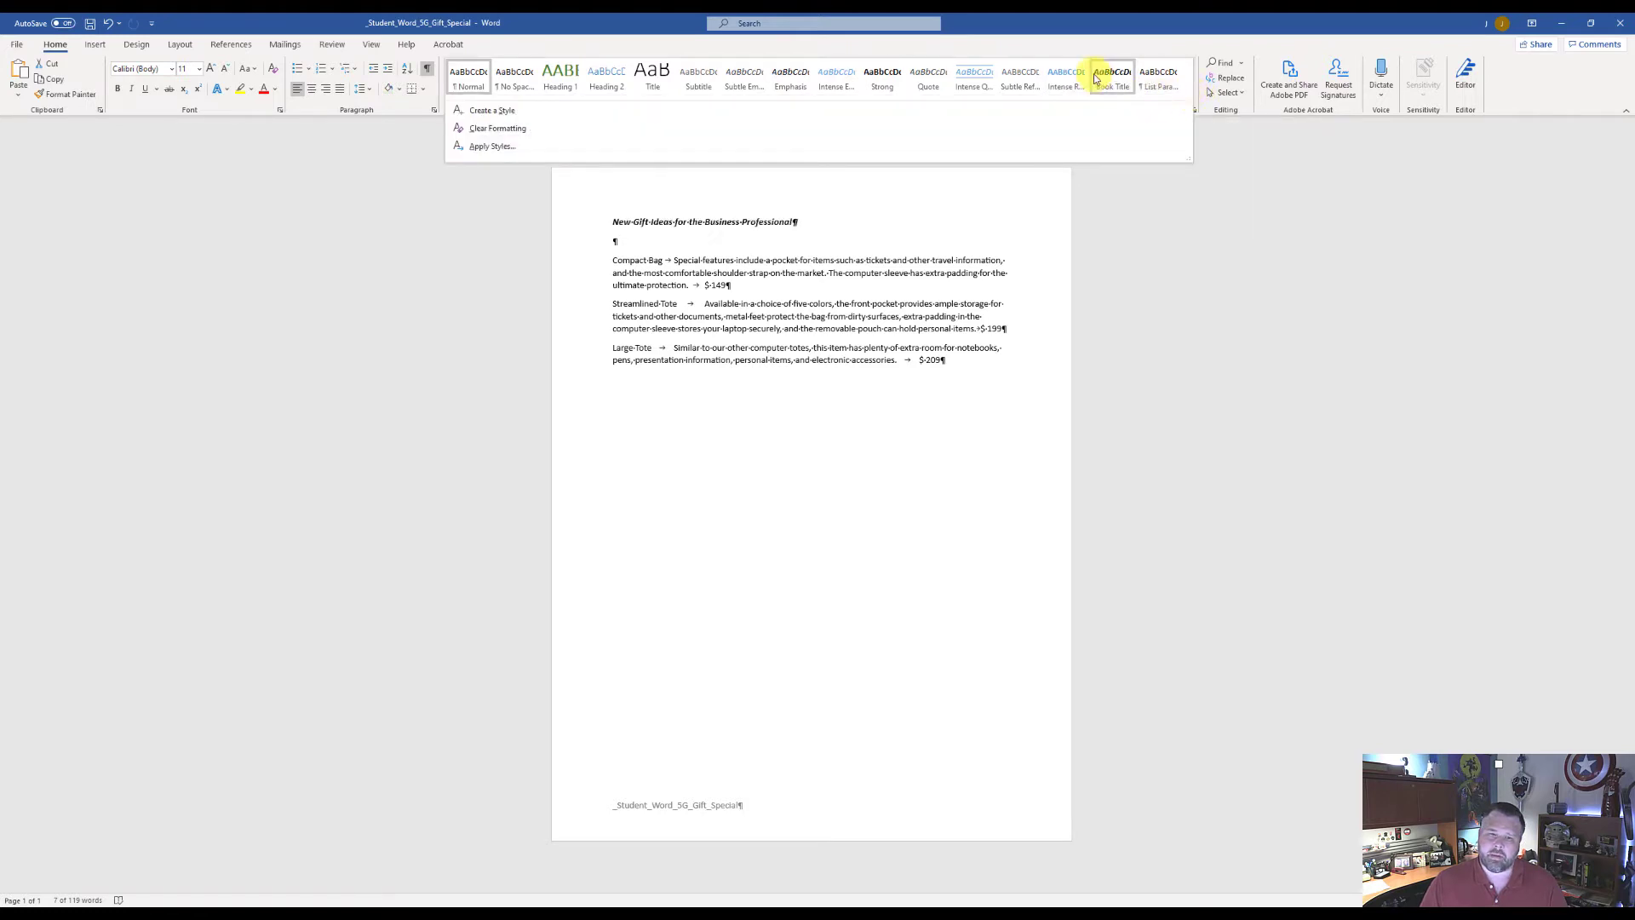
pyautogui.click(559, 80)
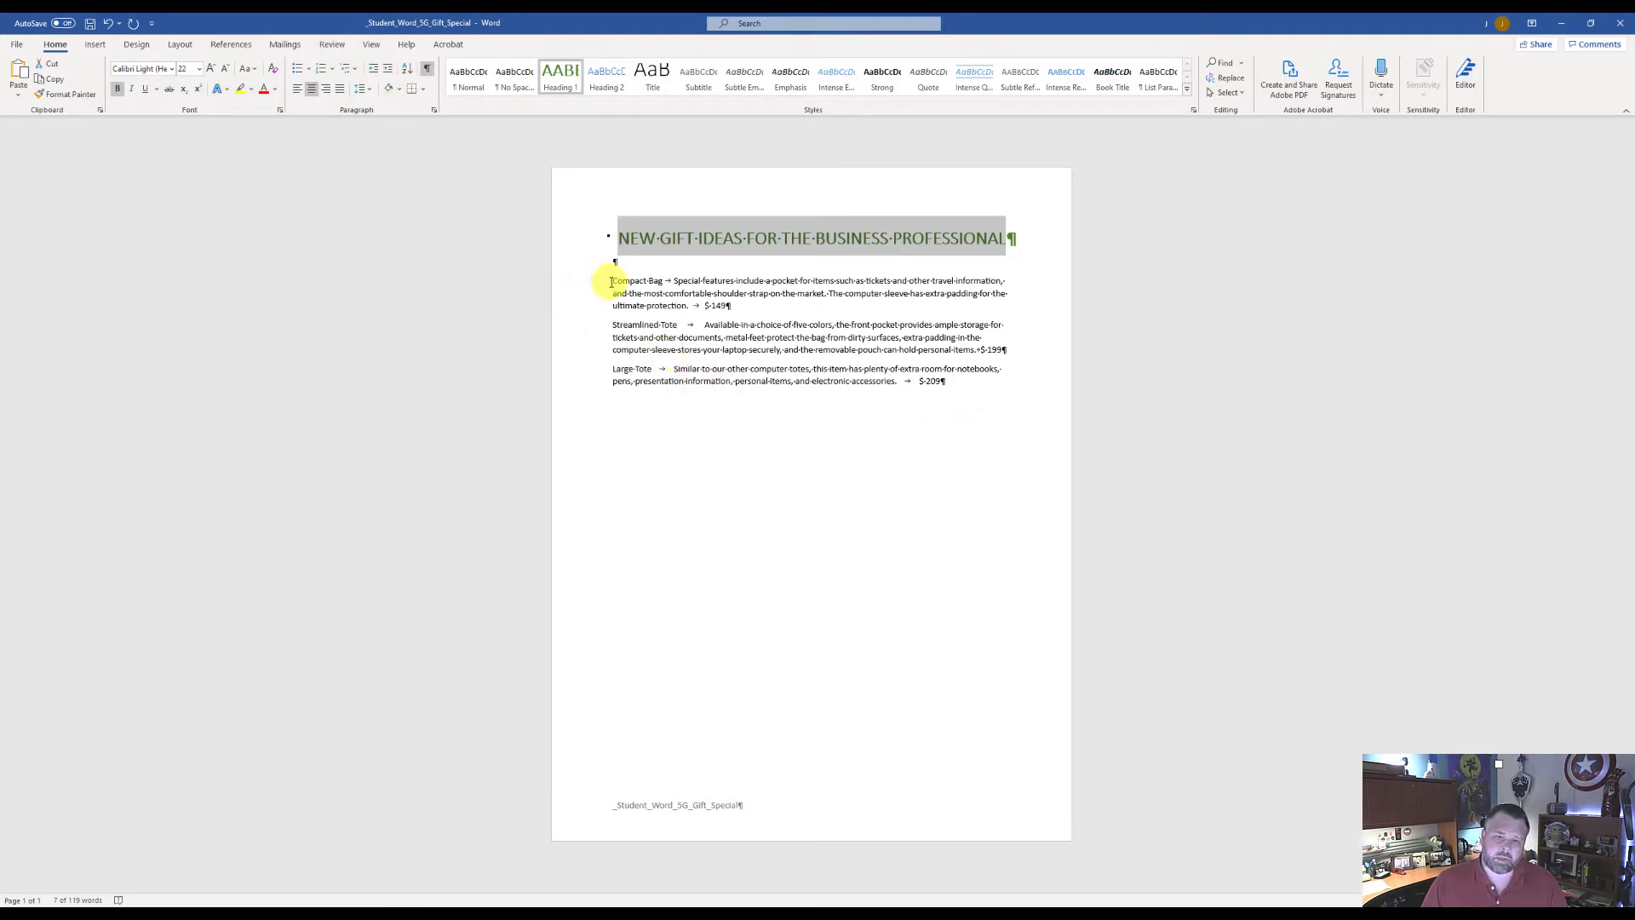
# Set the font size of the three product paragraphs, from Compact Bag through Large Tote, to 14 pt
pyautogui.moveTo(611, 282); pyautogui.dragTo(971, 402)
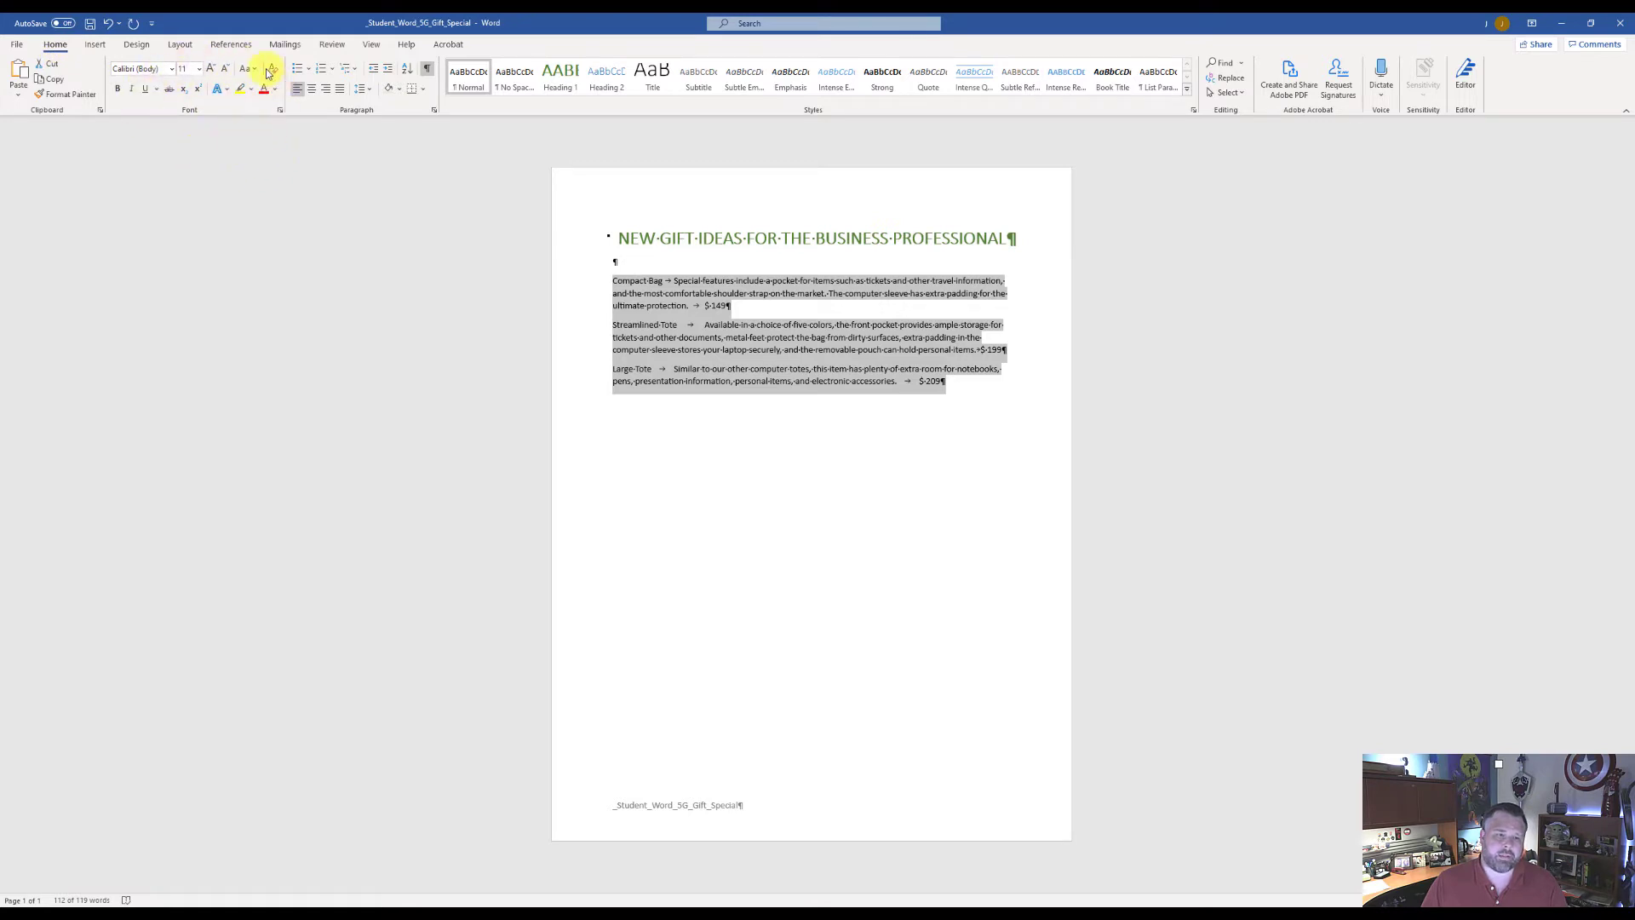
pyautogui.click(200, 72)
pyautogui.click(188, 162)
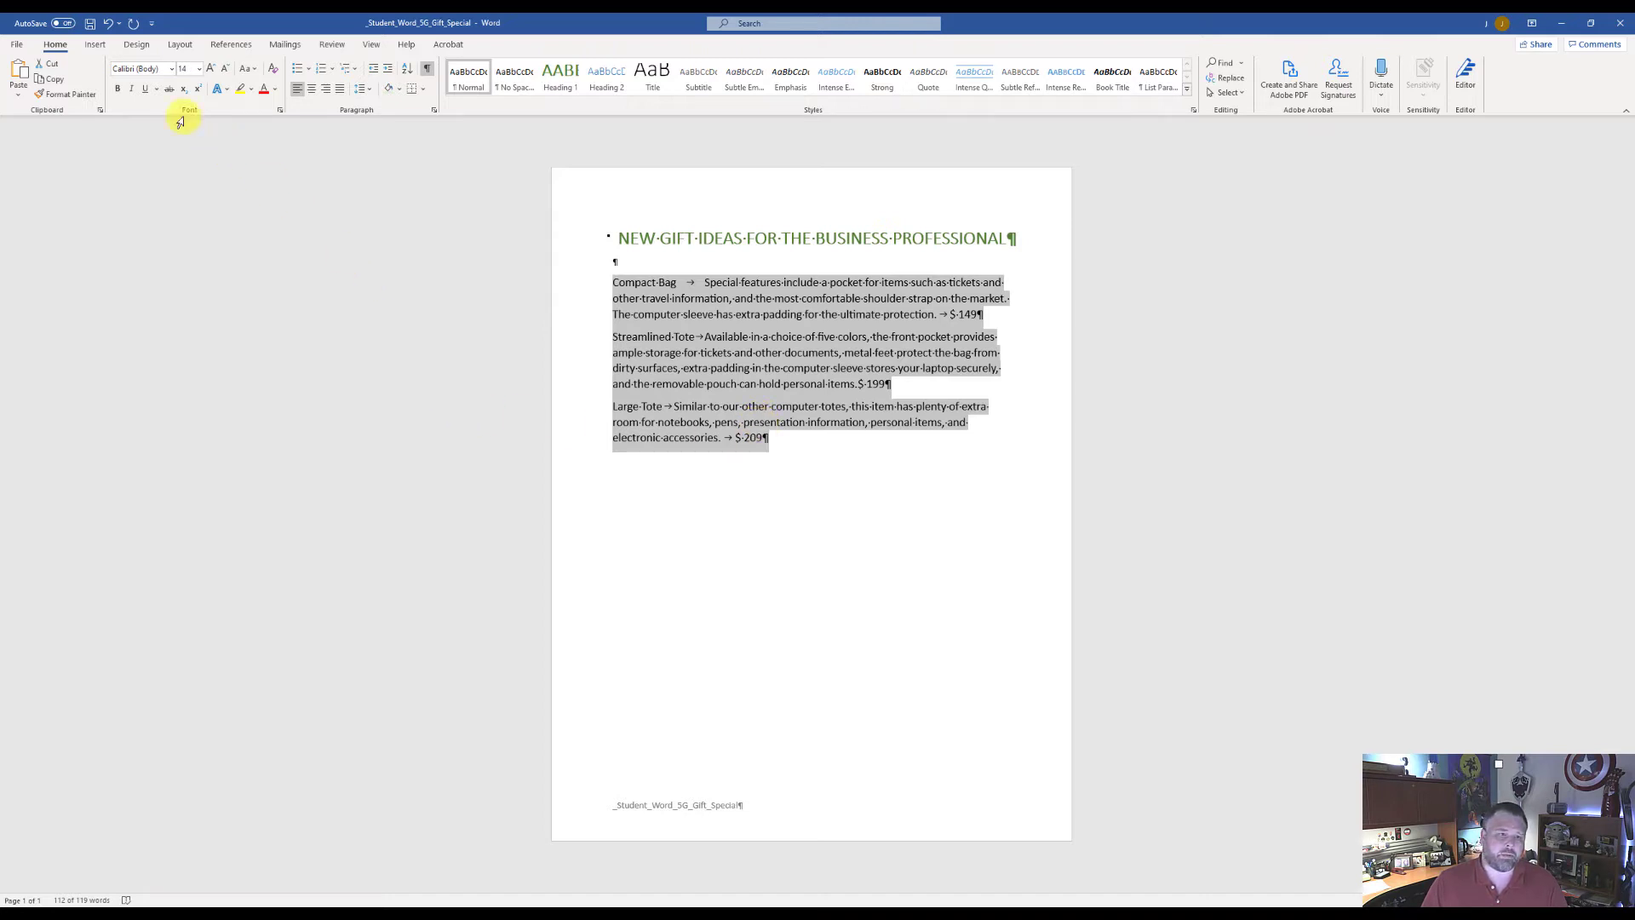
# Convert the selected product paragraphs to a three-column table with fixed column width, separating the text at tabs
pyautogui.click(94, 45)
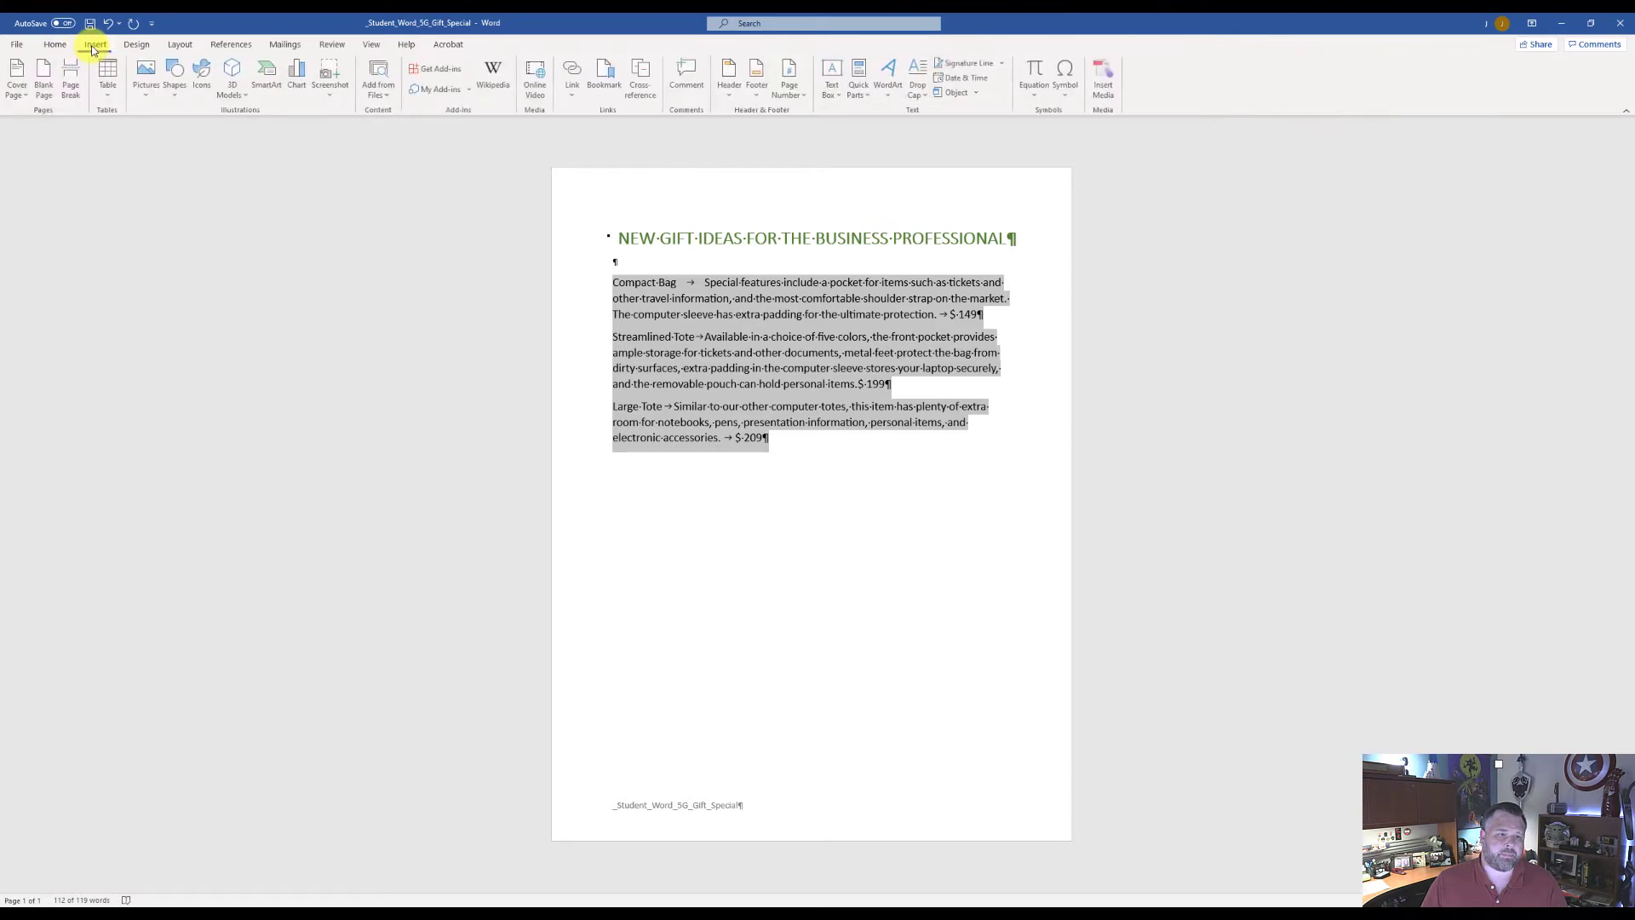
pyautogui.click(109, 92)
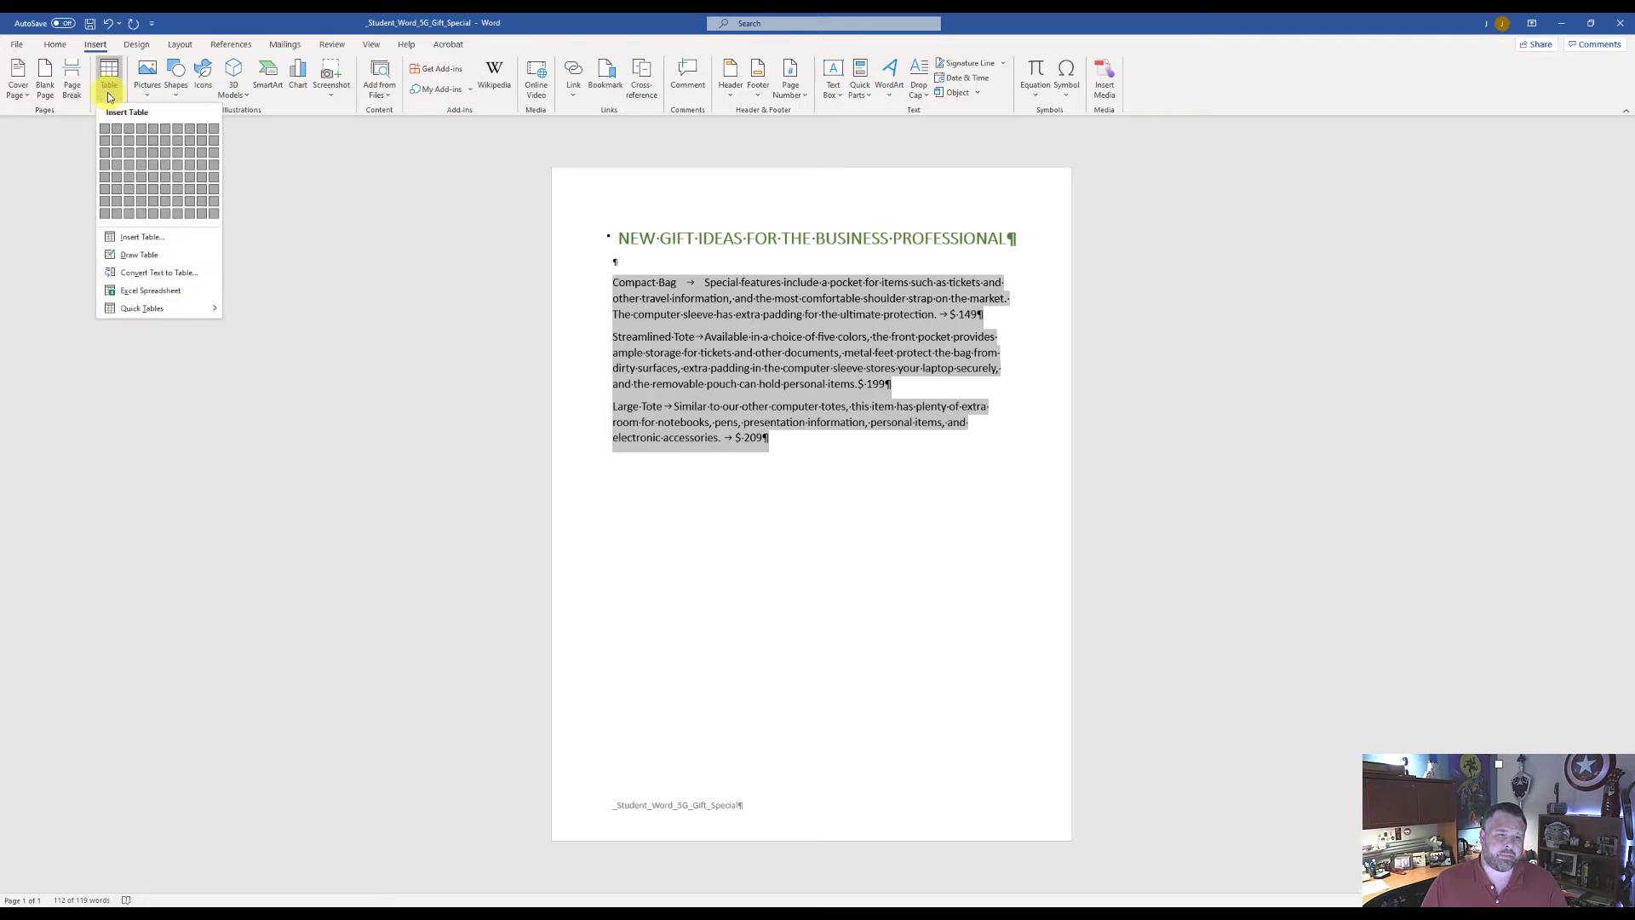
pyautogui.click(160, 274)
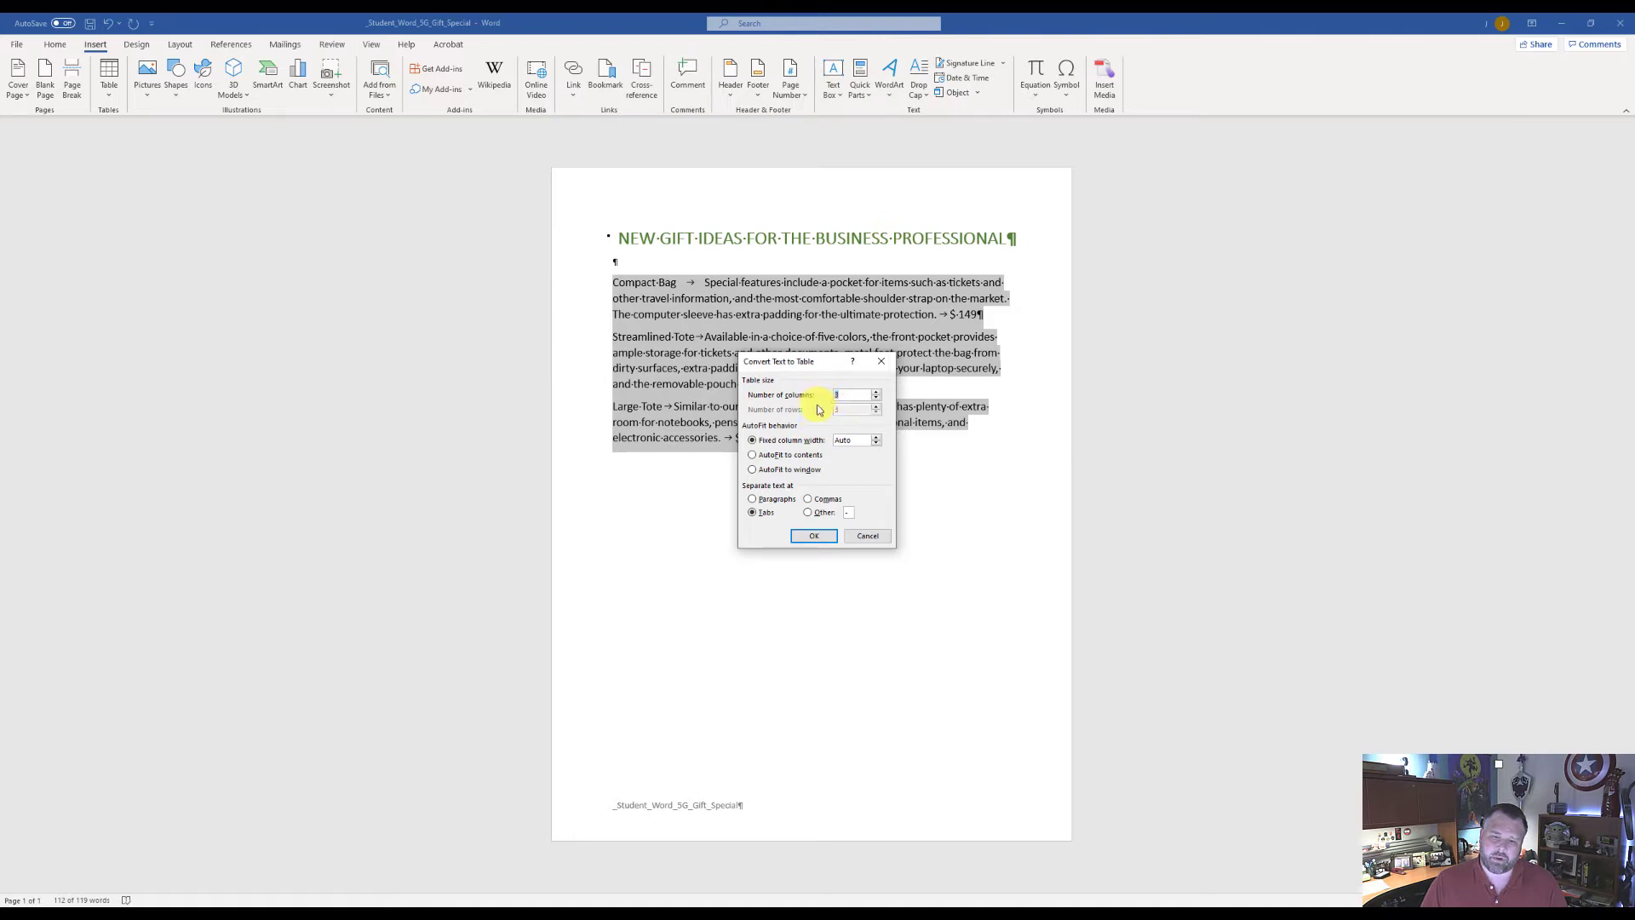
pyautogui.click(812, 537)
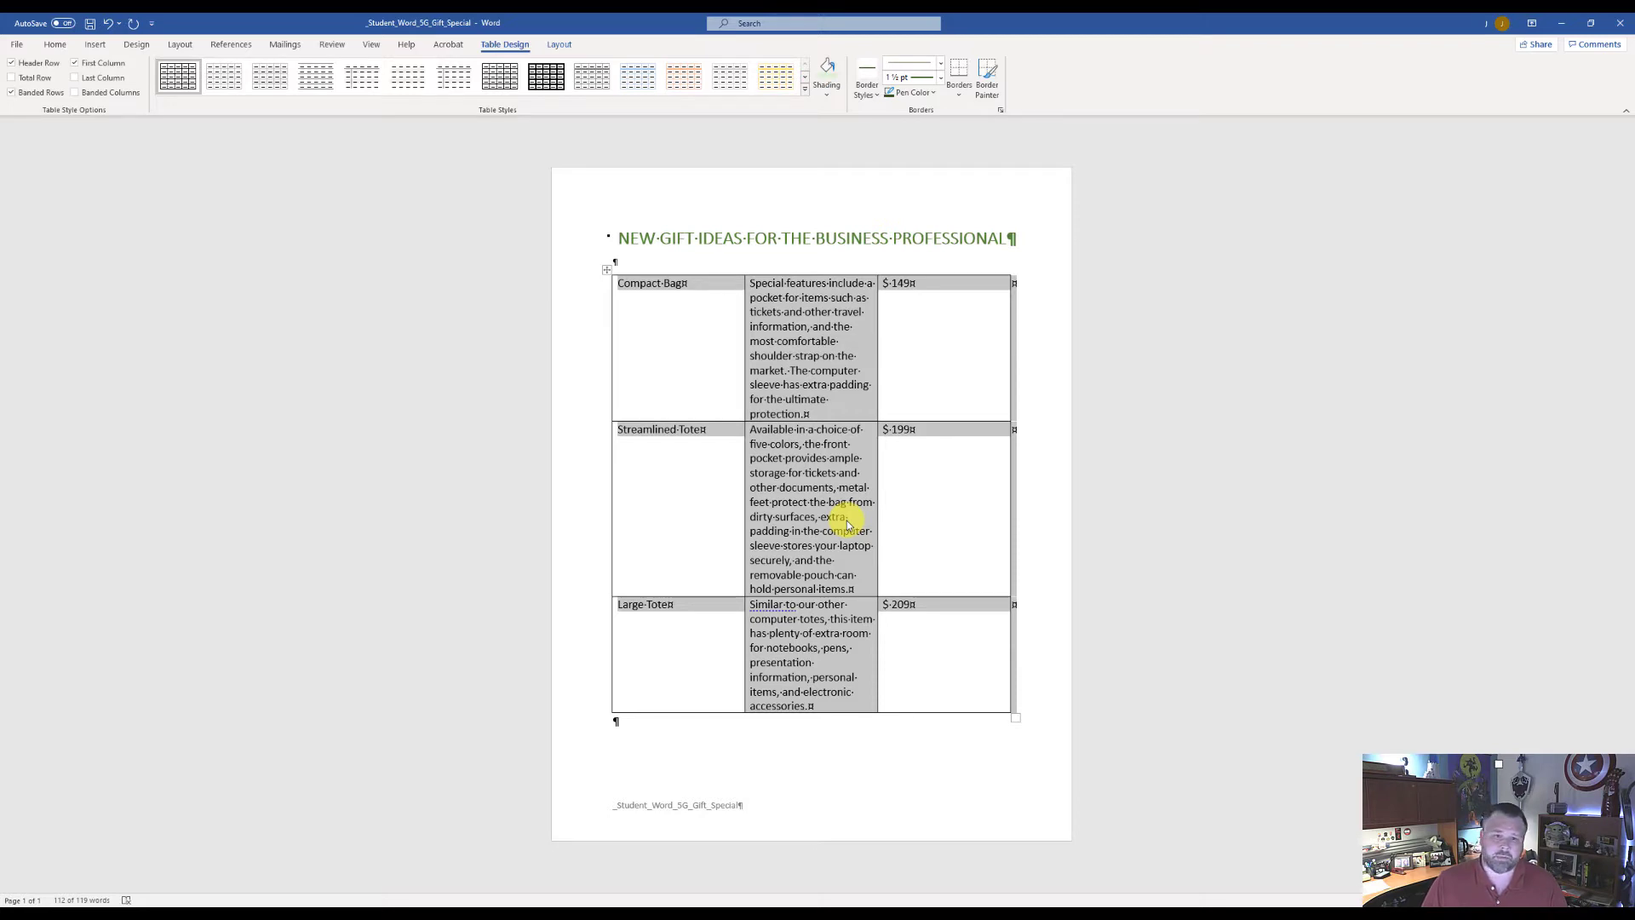
# Open the Styles pane and dock it beside the document
pyautogui.click(53, 47)
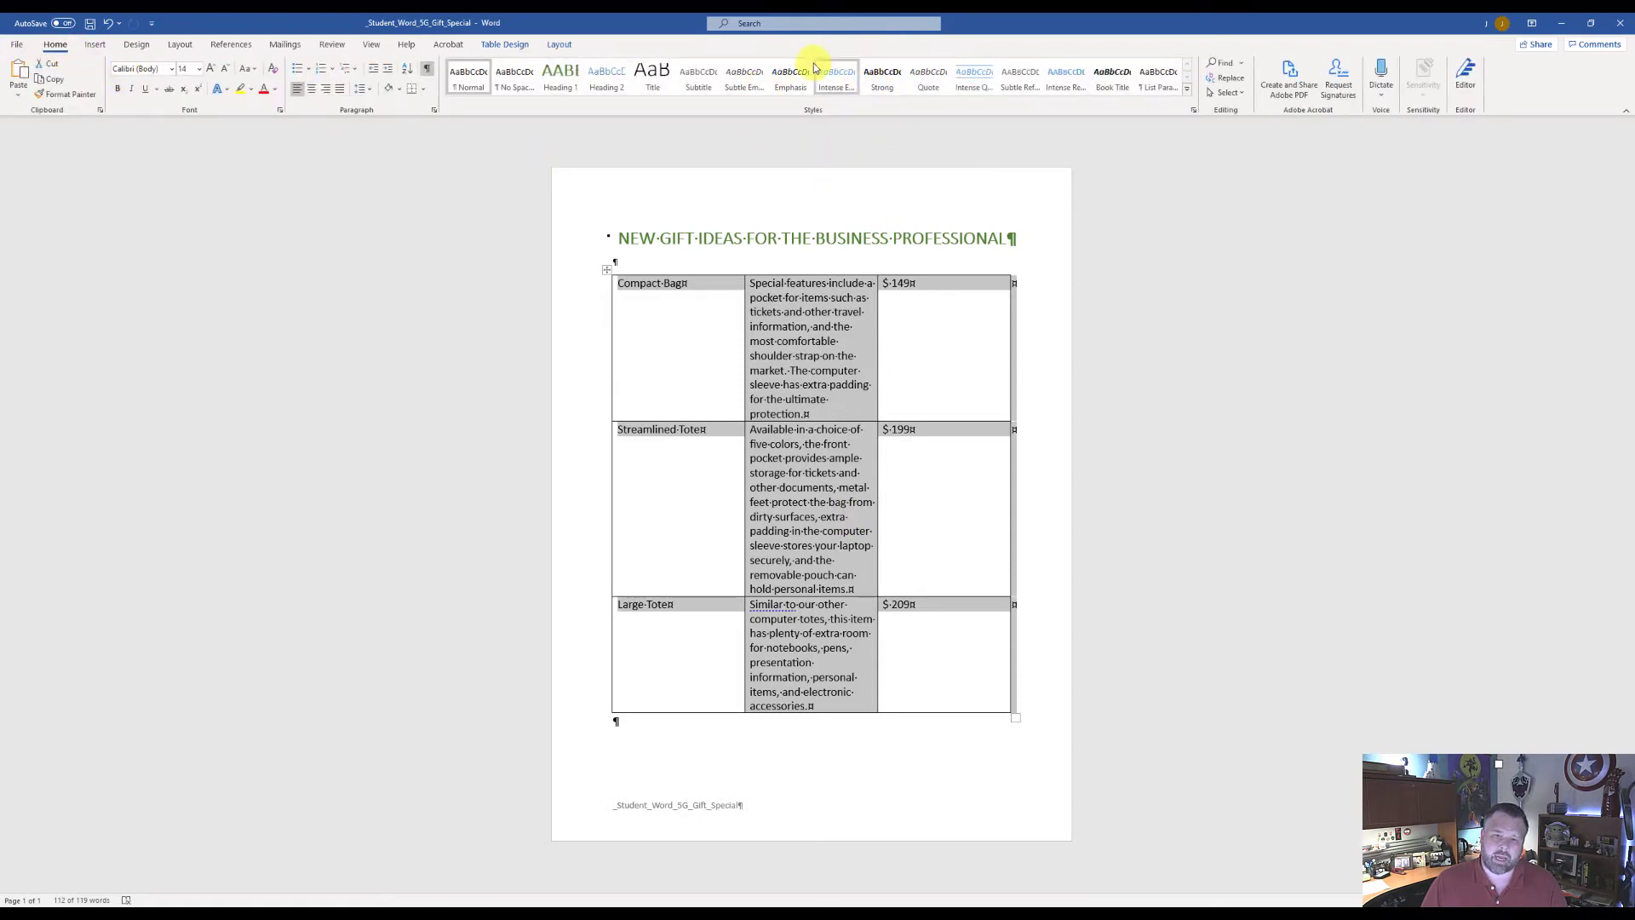
pyautogui.click(1191, 112)
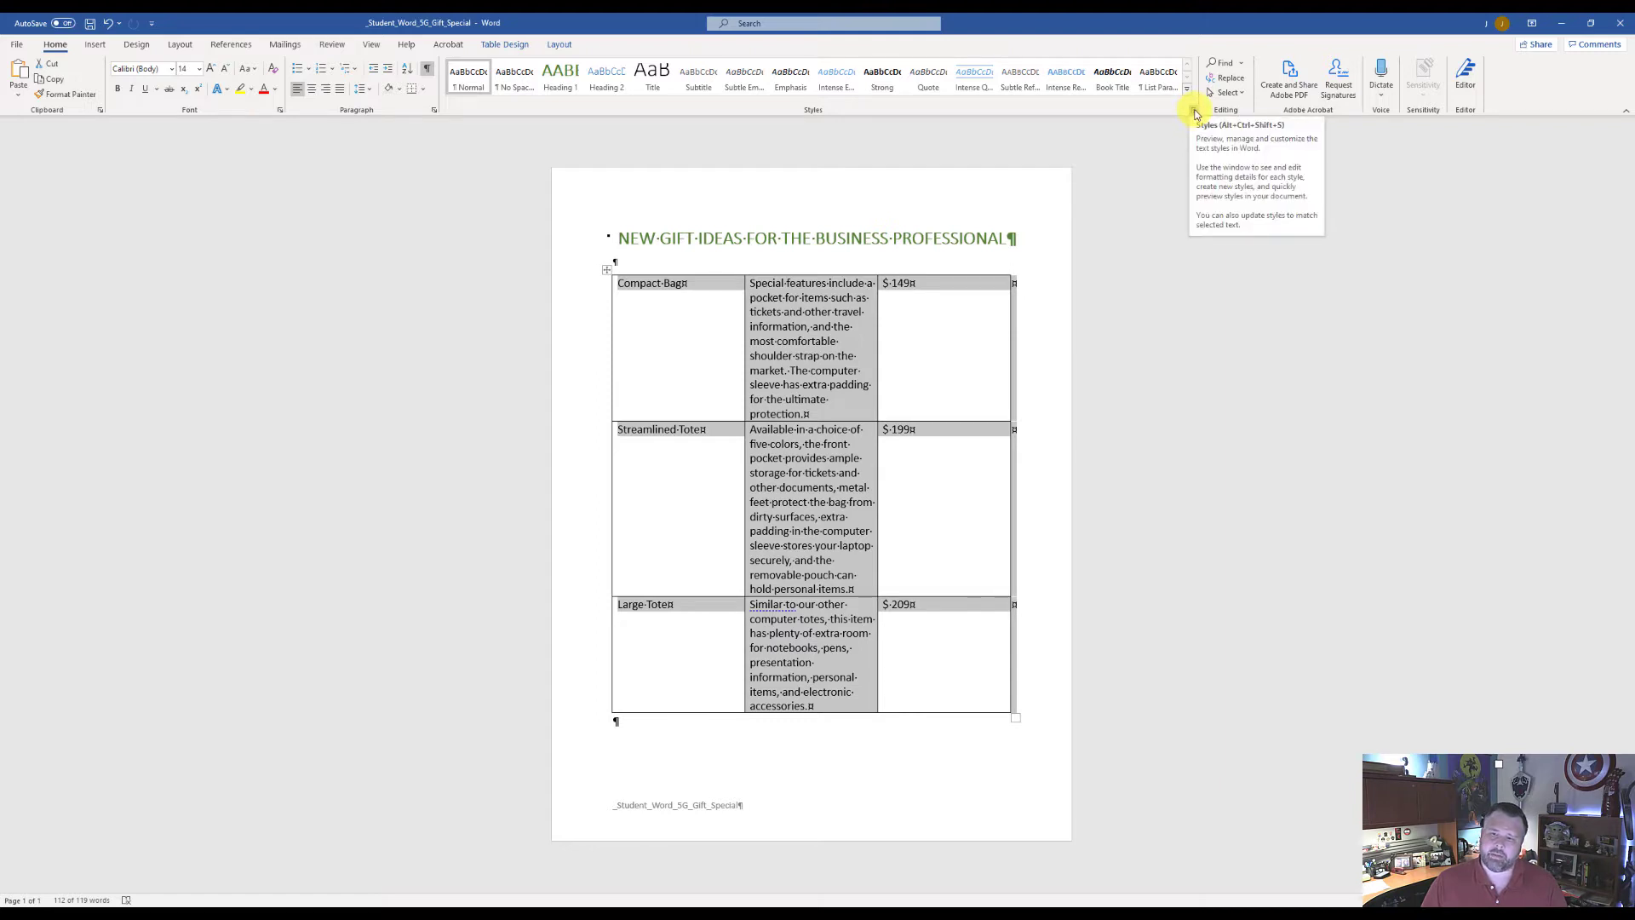
pyautogui.click(1192, 111)
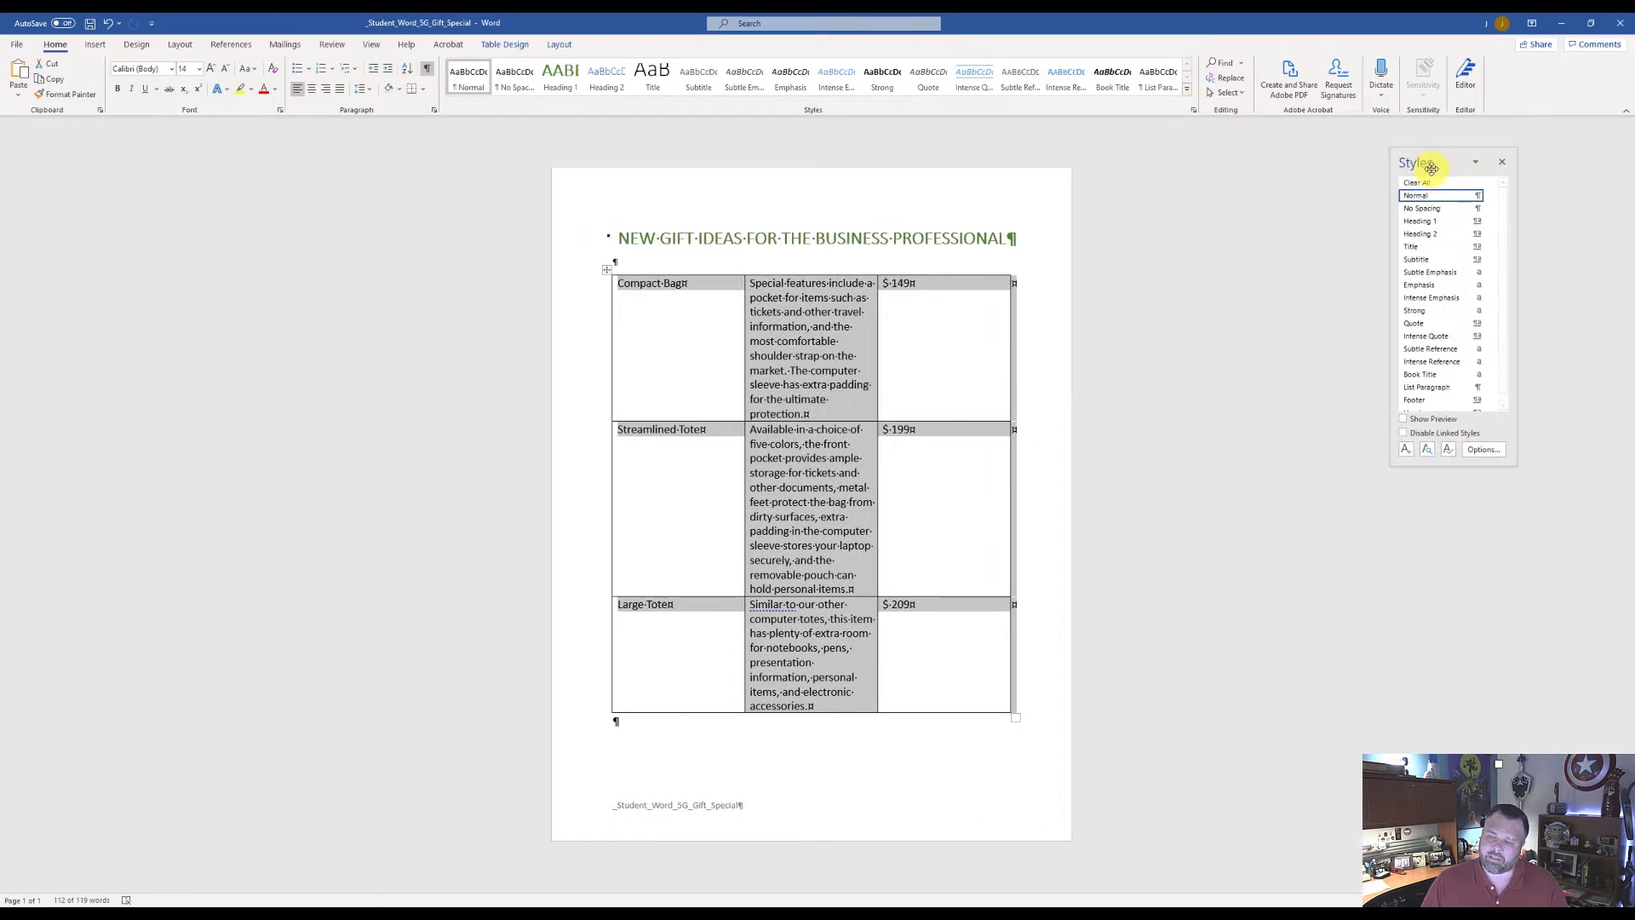
pyautogui.doubleClick(1432, 162)
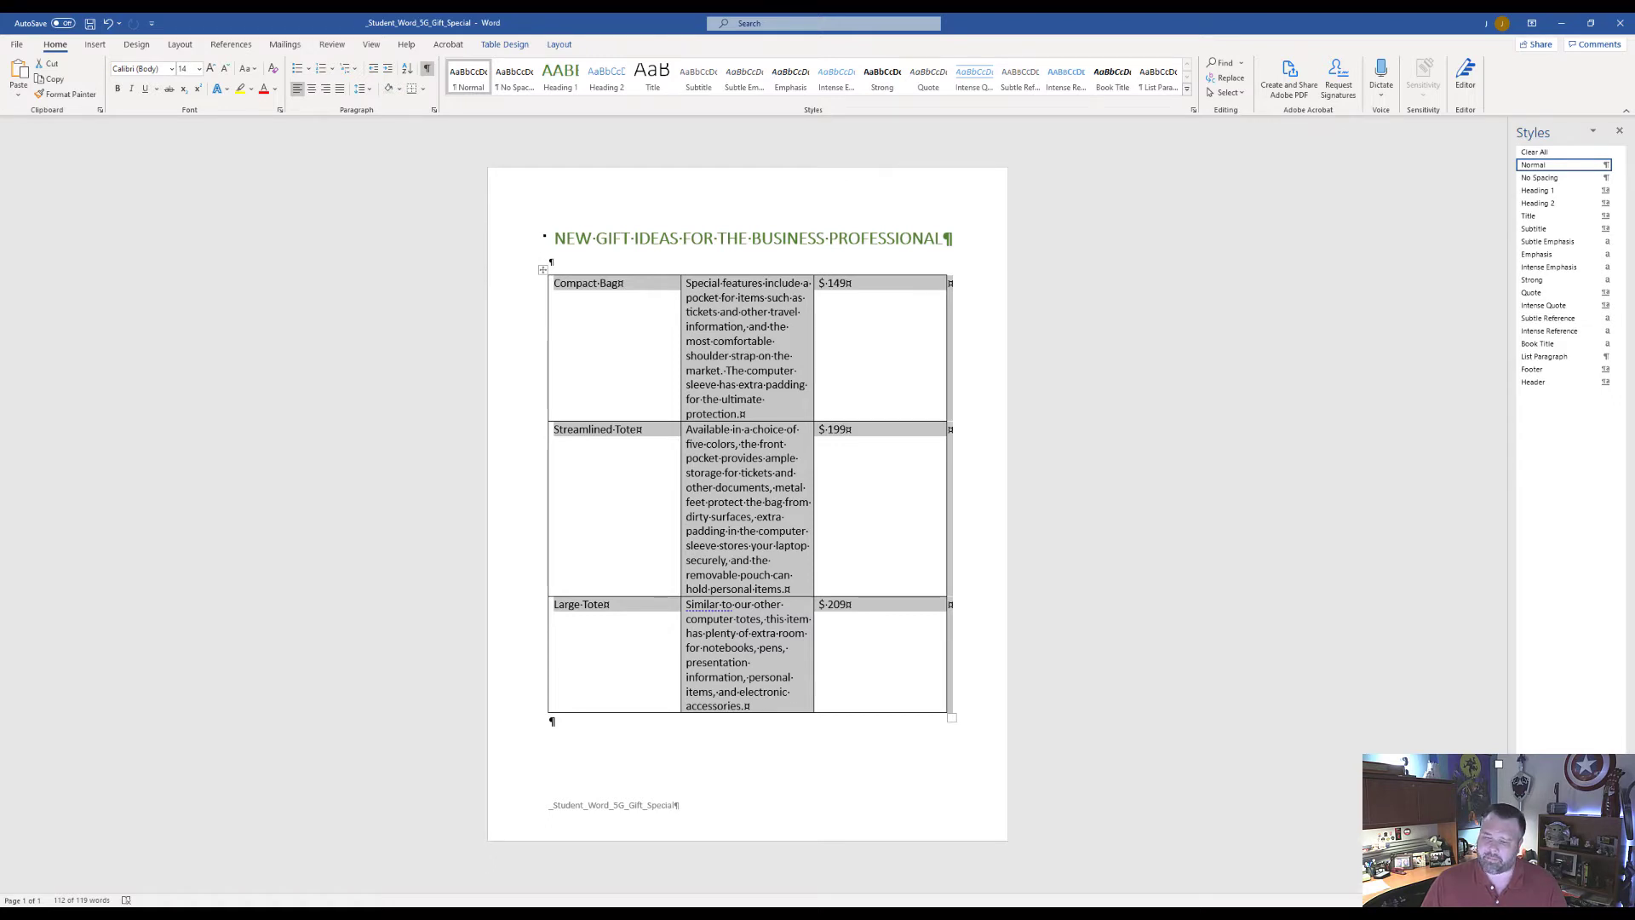
# Start a new style named Gift with Table as its style type
pyautogui.click(1524, 881)
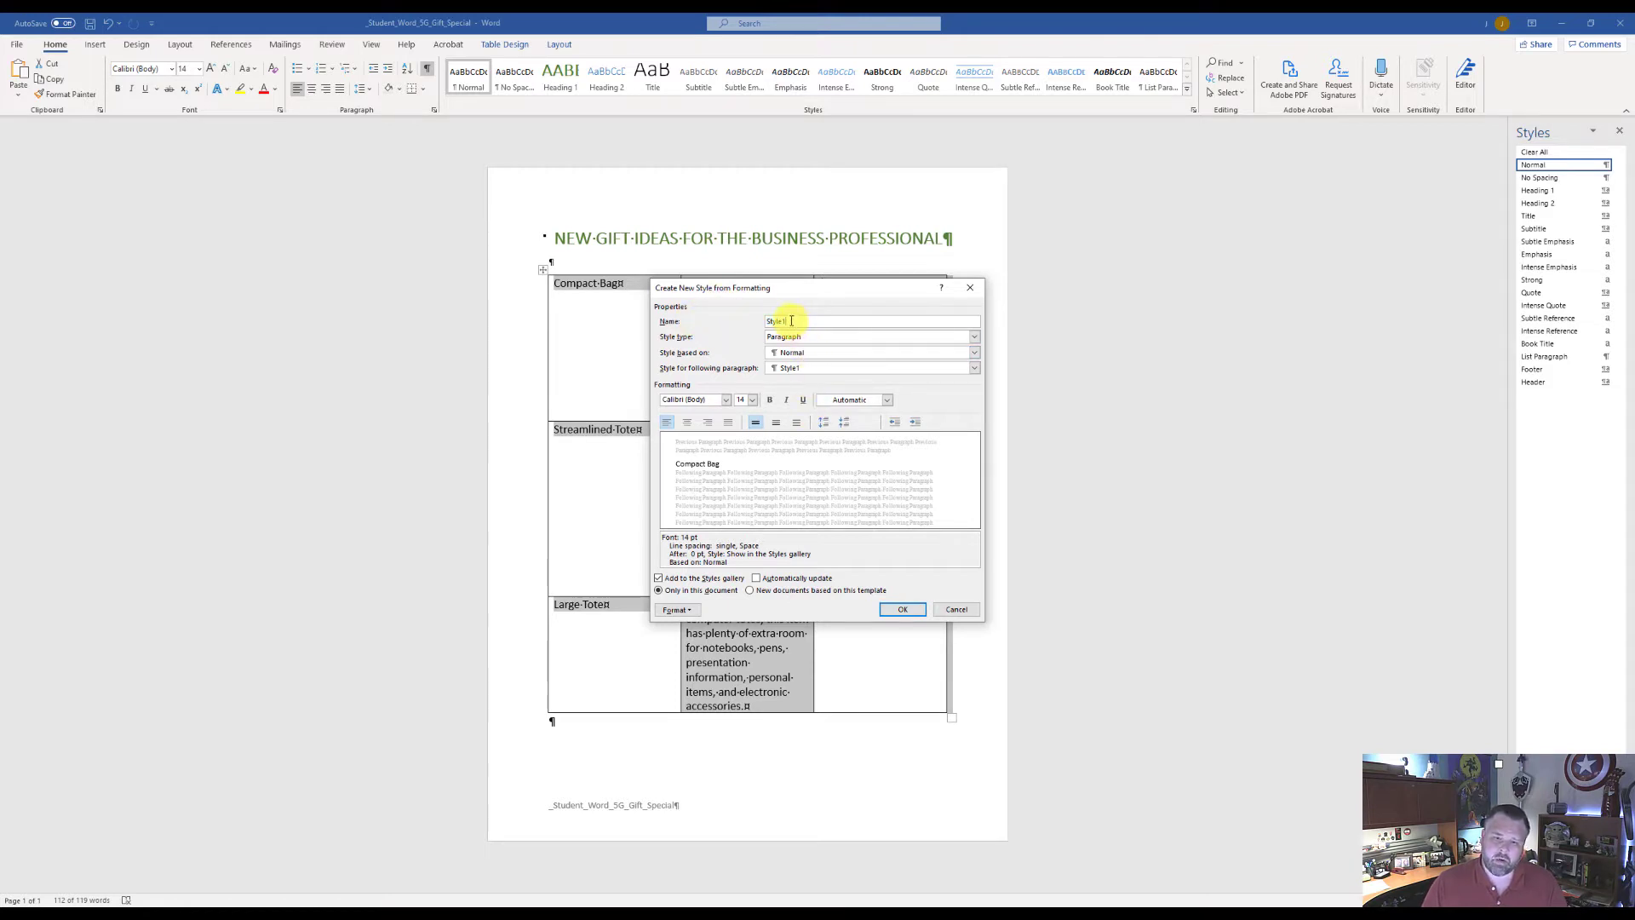
pyautogui.moveTo(791, 320); pyautogui.dragTo(734, 317)
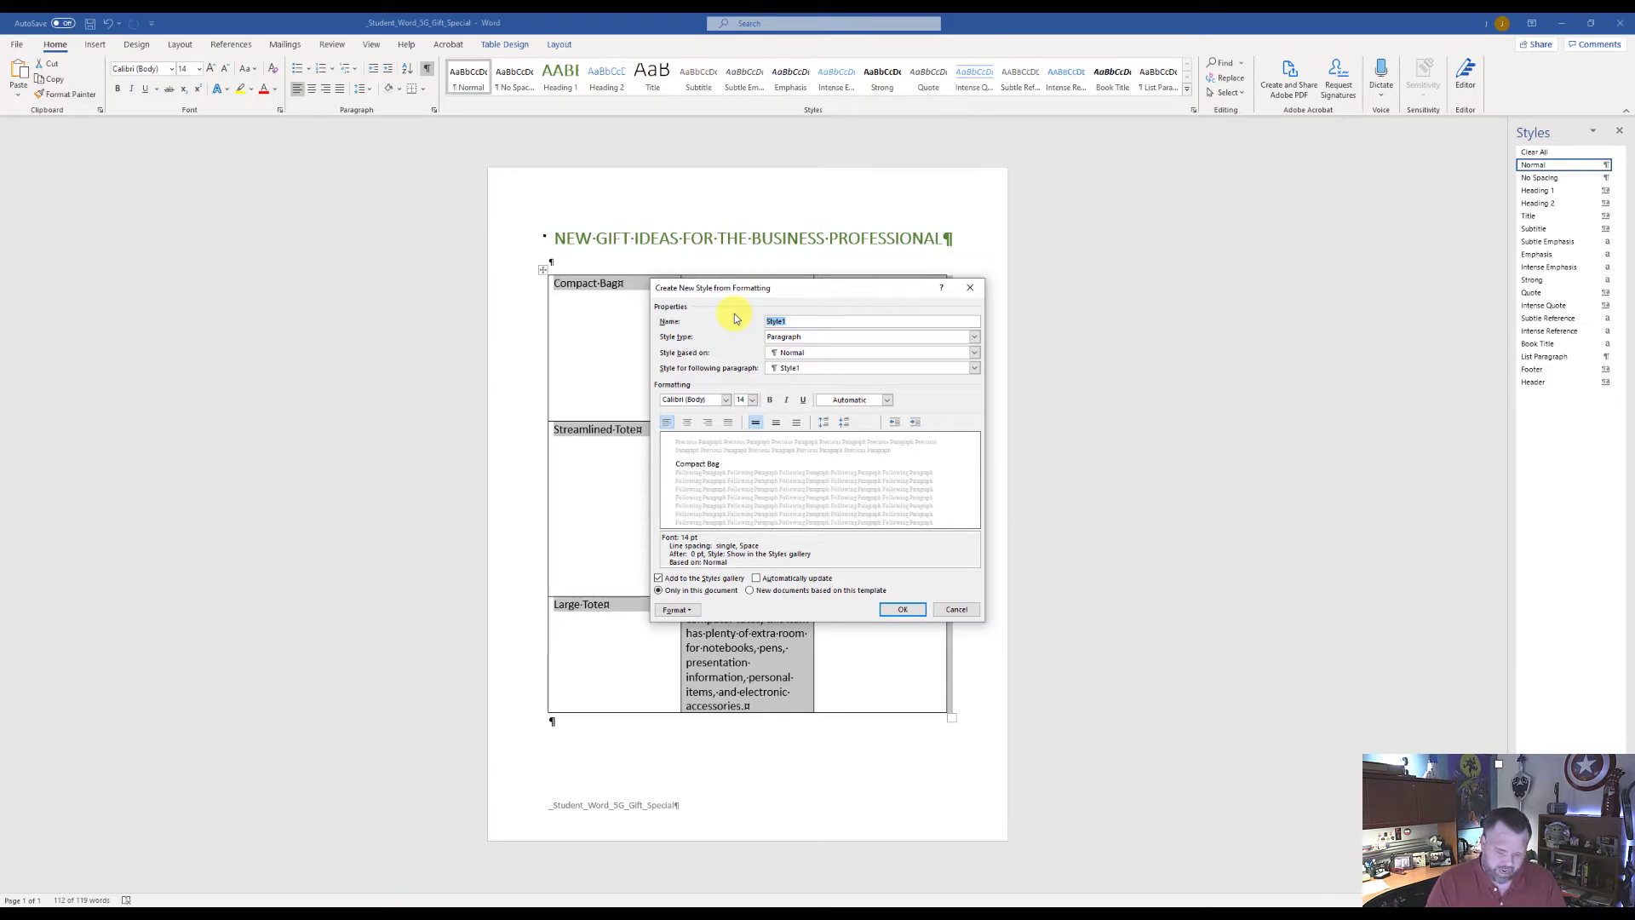
pyautogui.write('Gift')
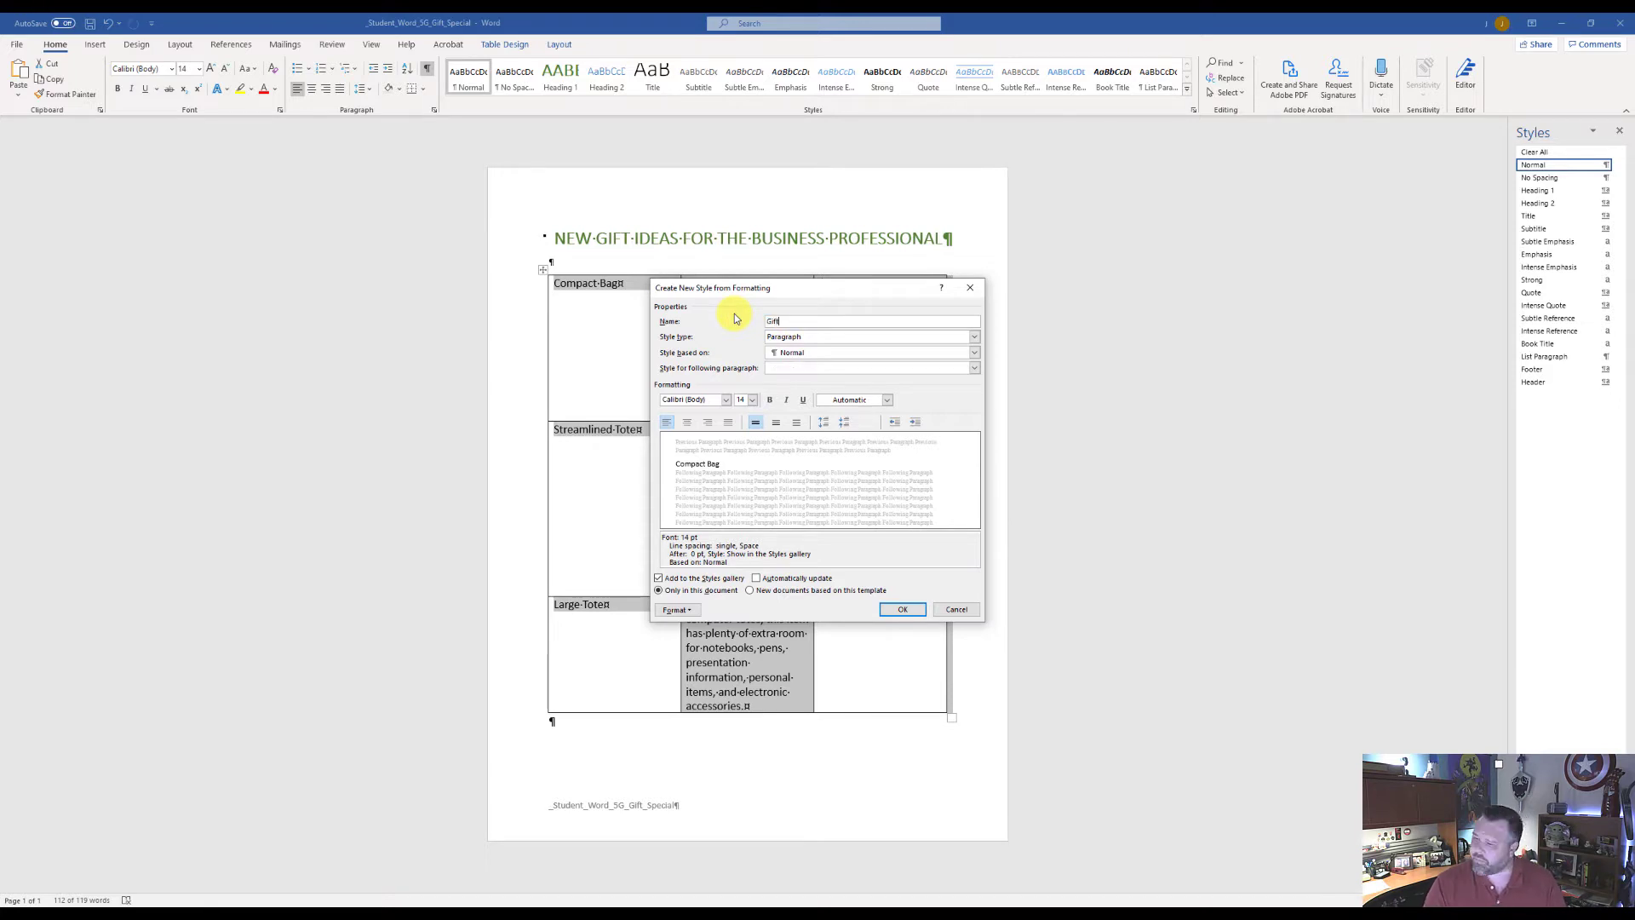
pyautogui.click(810, 339)
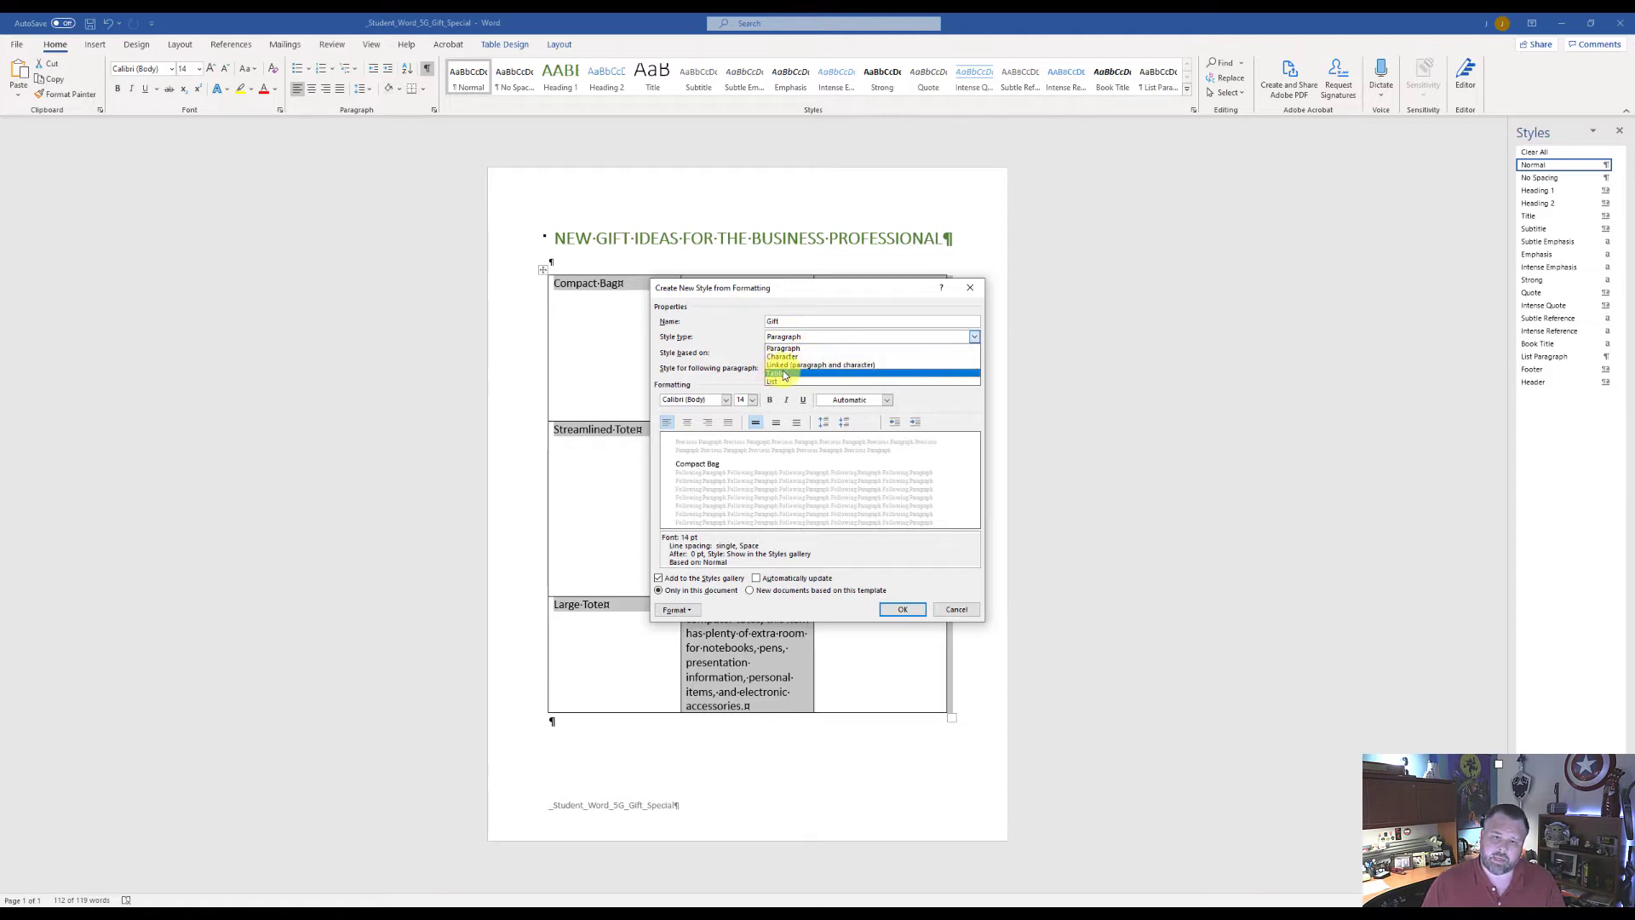
pyautogui.click(783, 373)
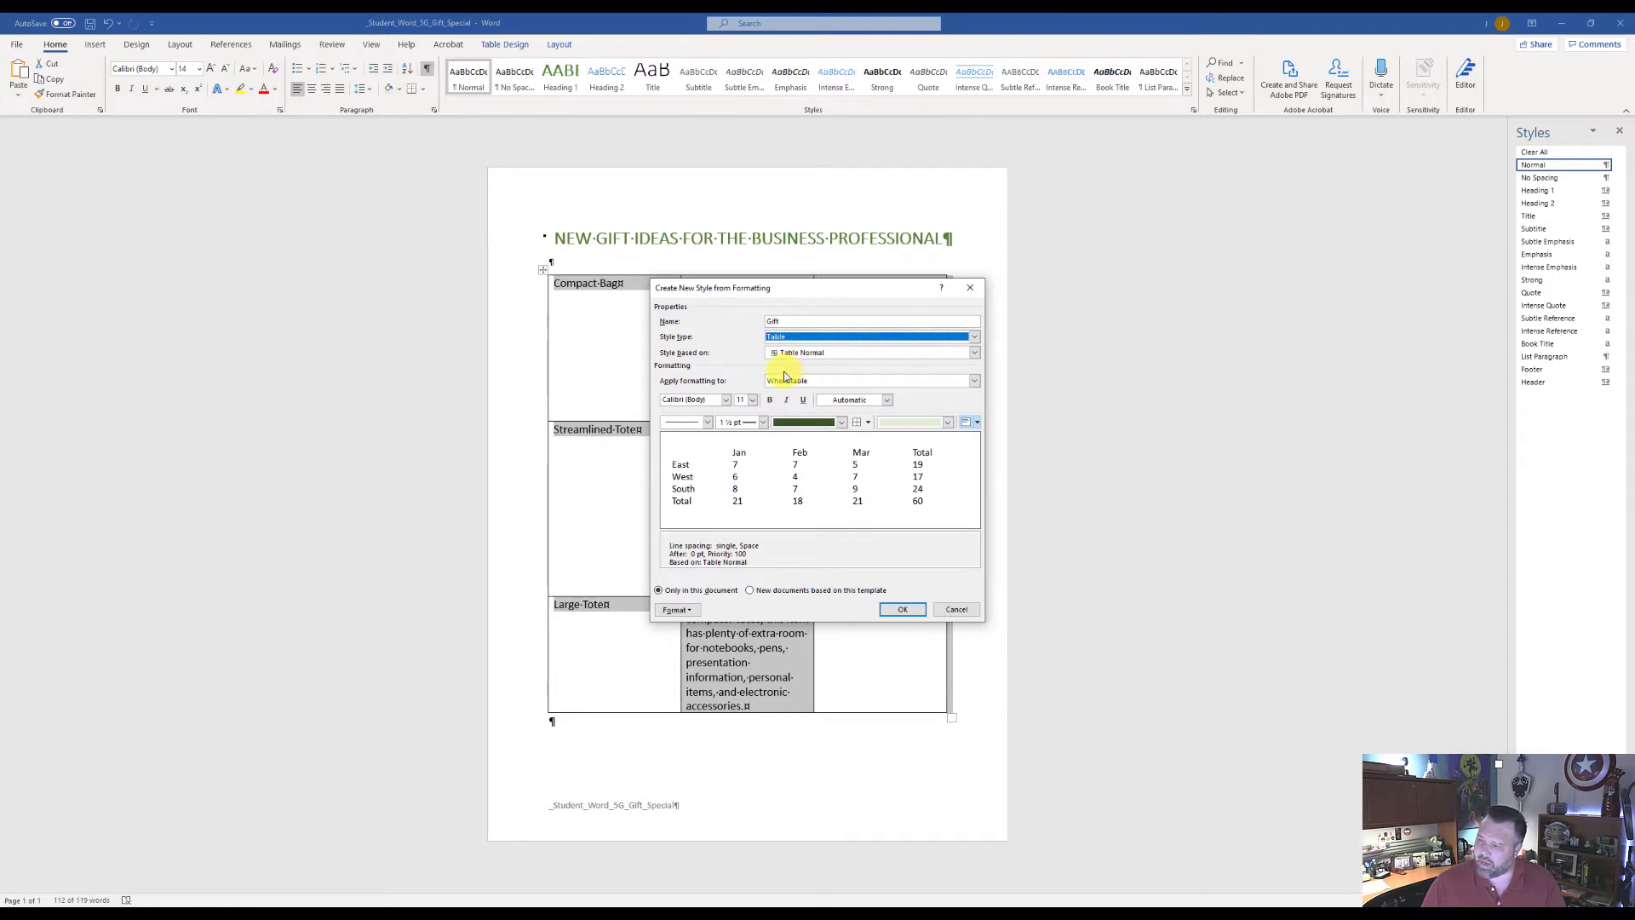
# Give the Gift style all borders as a single solid 1 ½ pt line in dark green, Accent 6
pyautogui.click(869, 423)
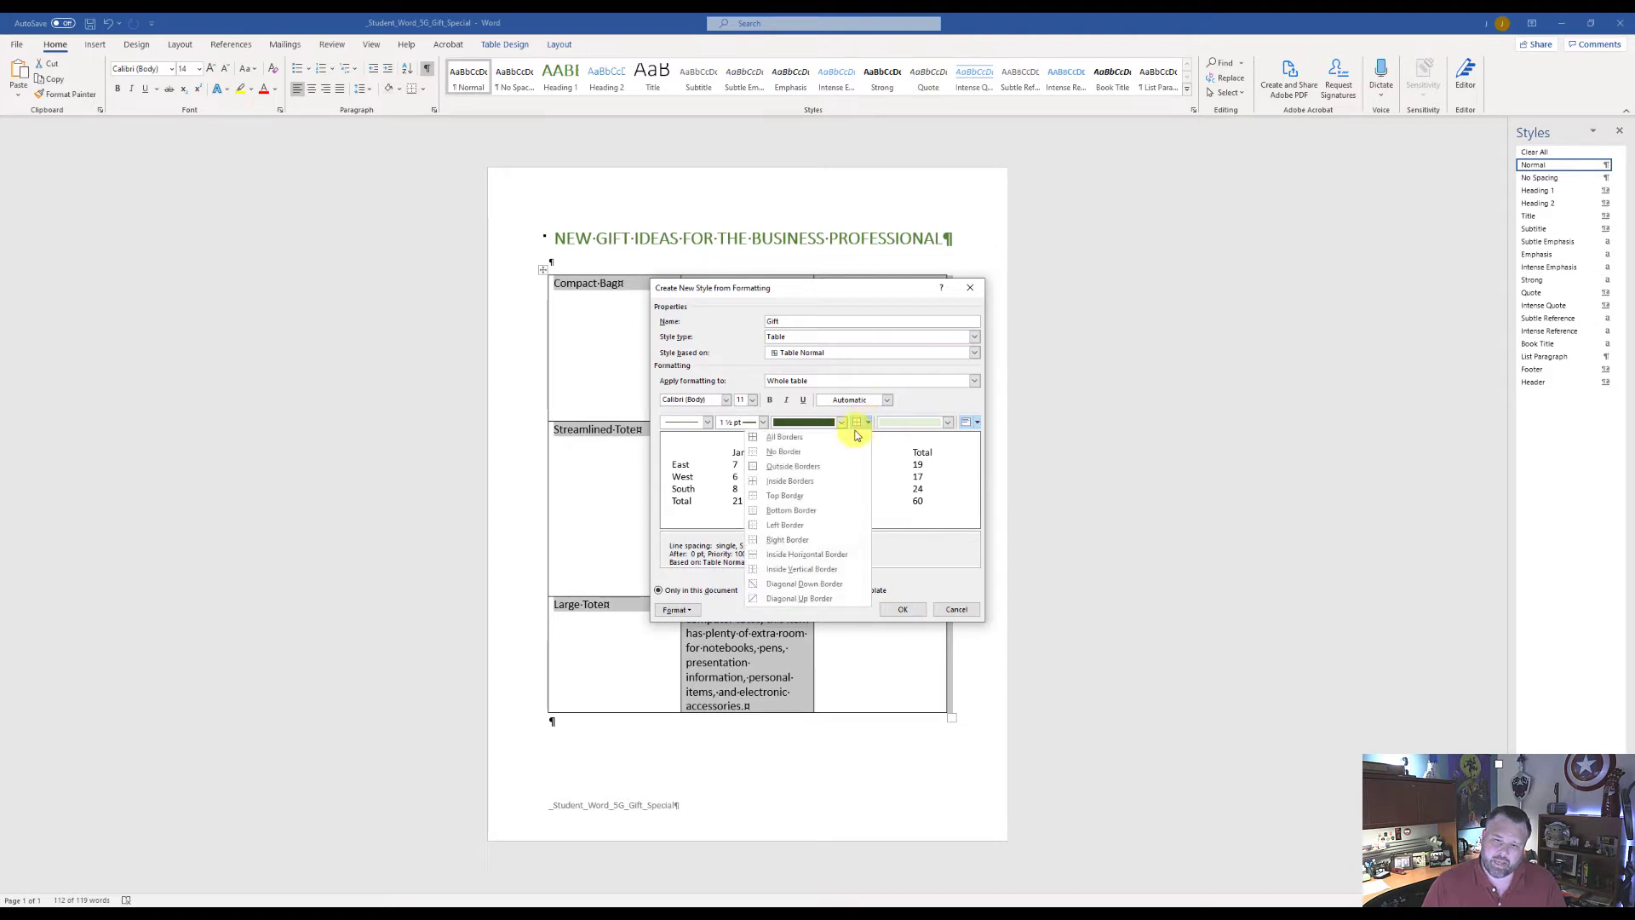
pyautogui.click(824, 438)
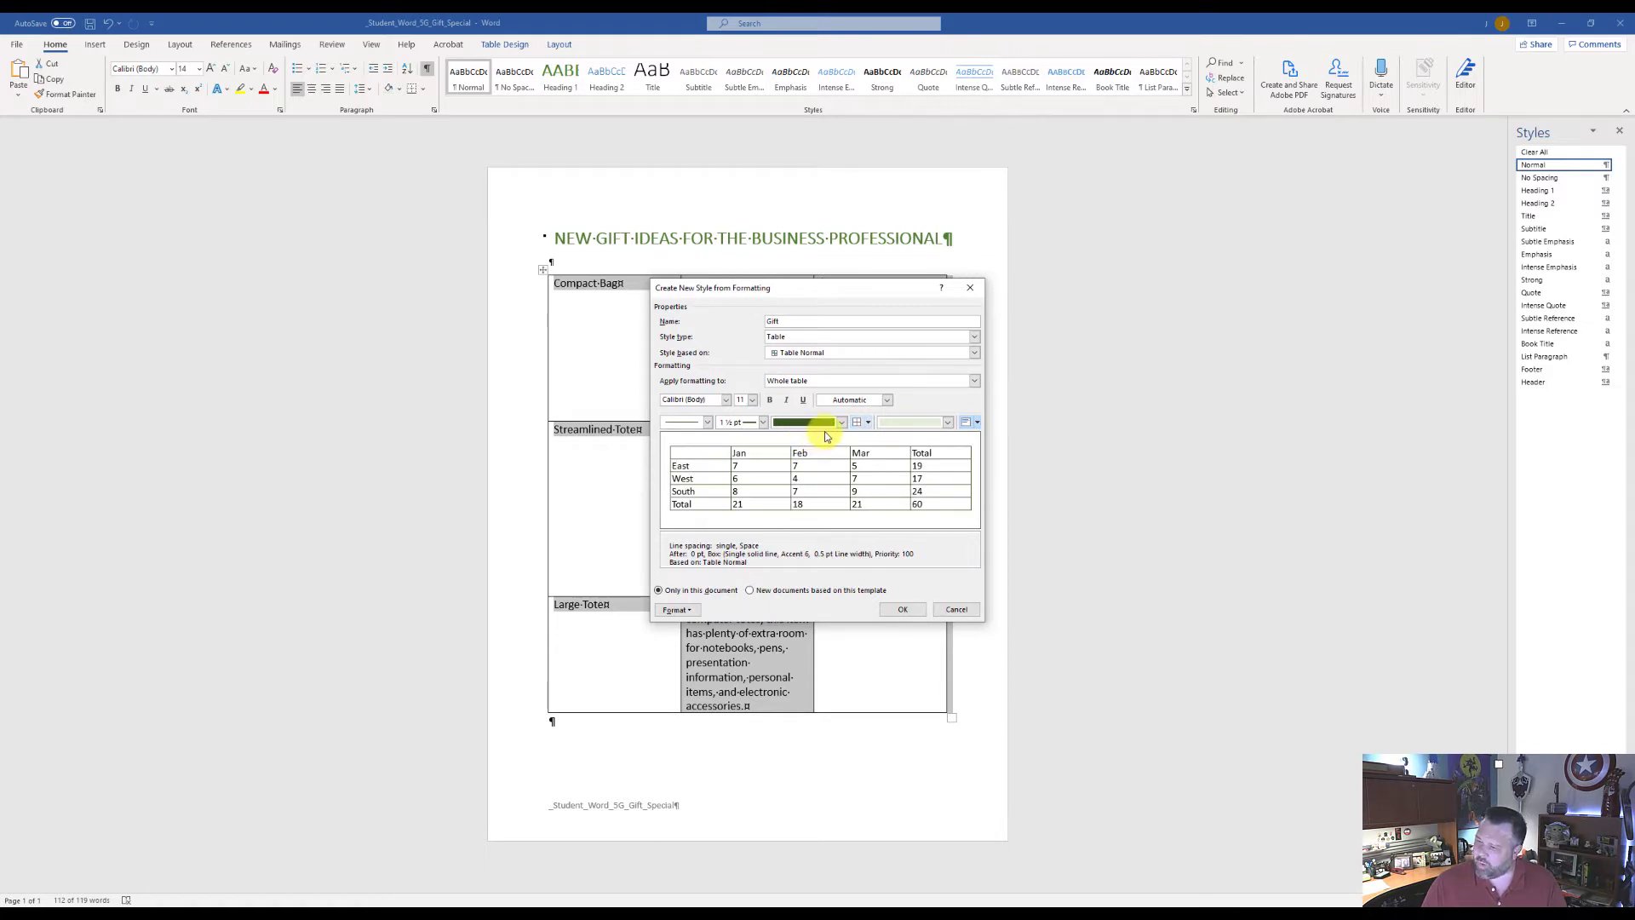
pyautogui.click(763, 423)
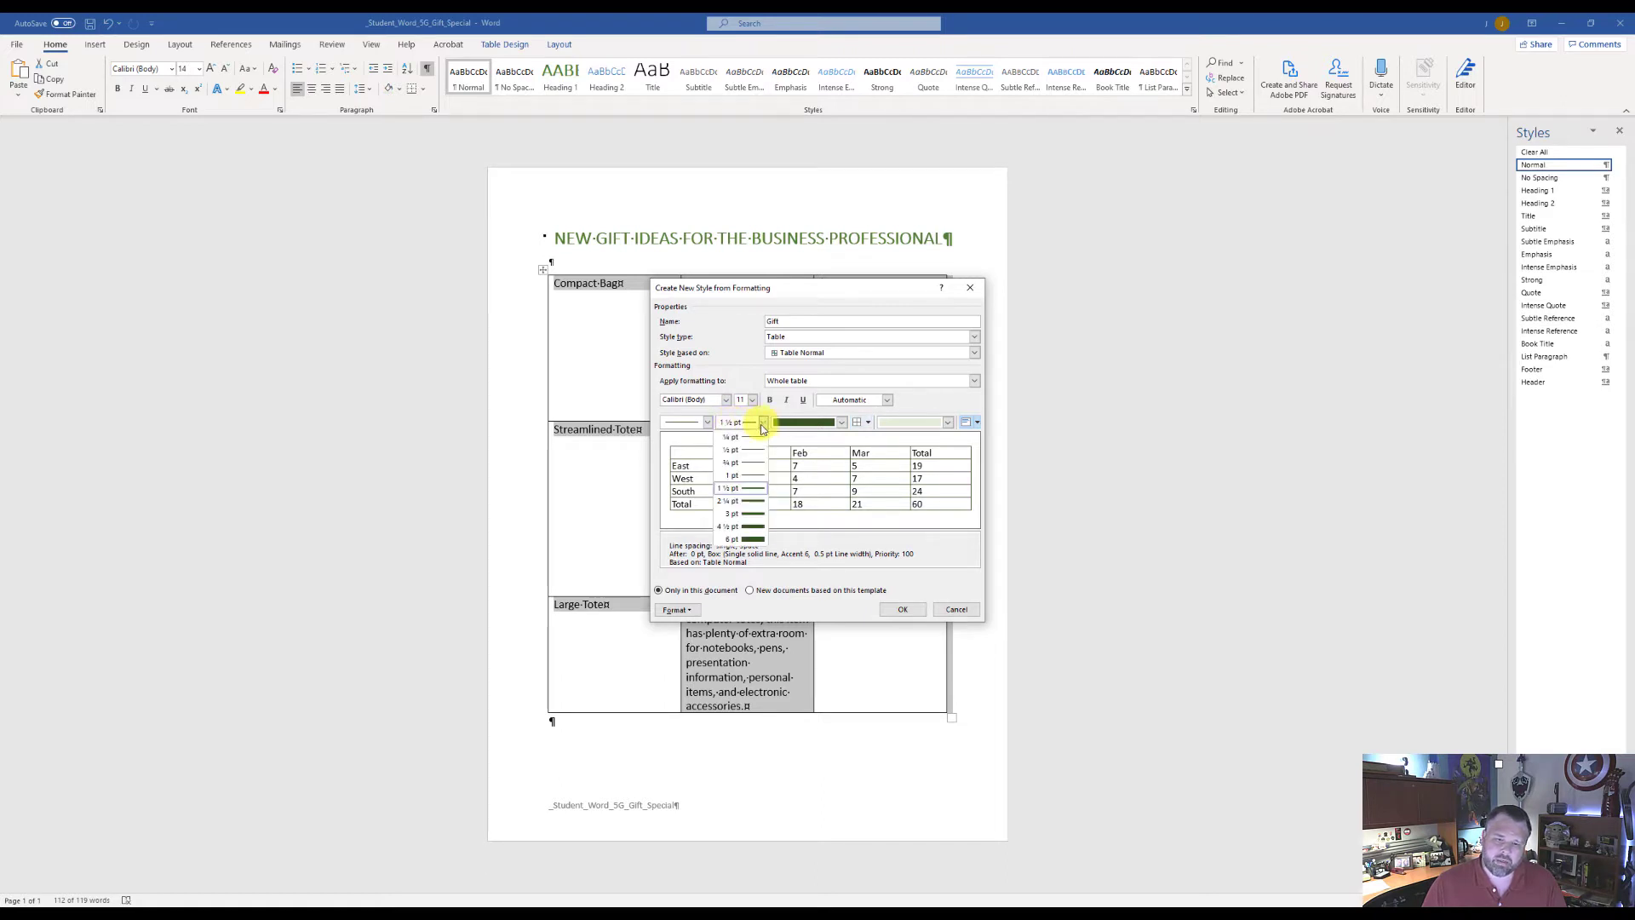
pyautogui.click(728, 489)
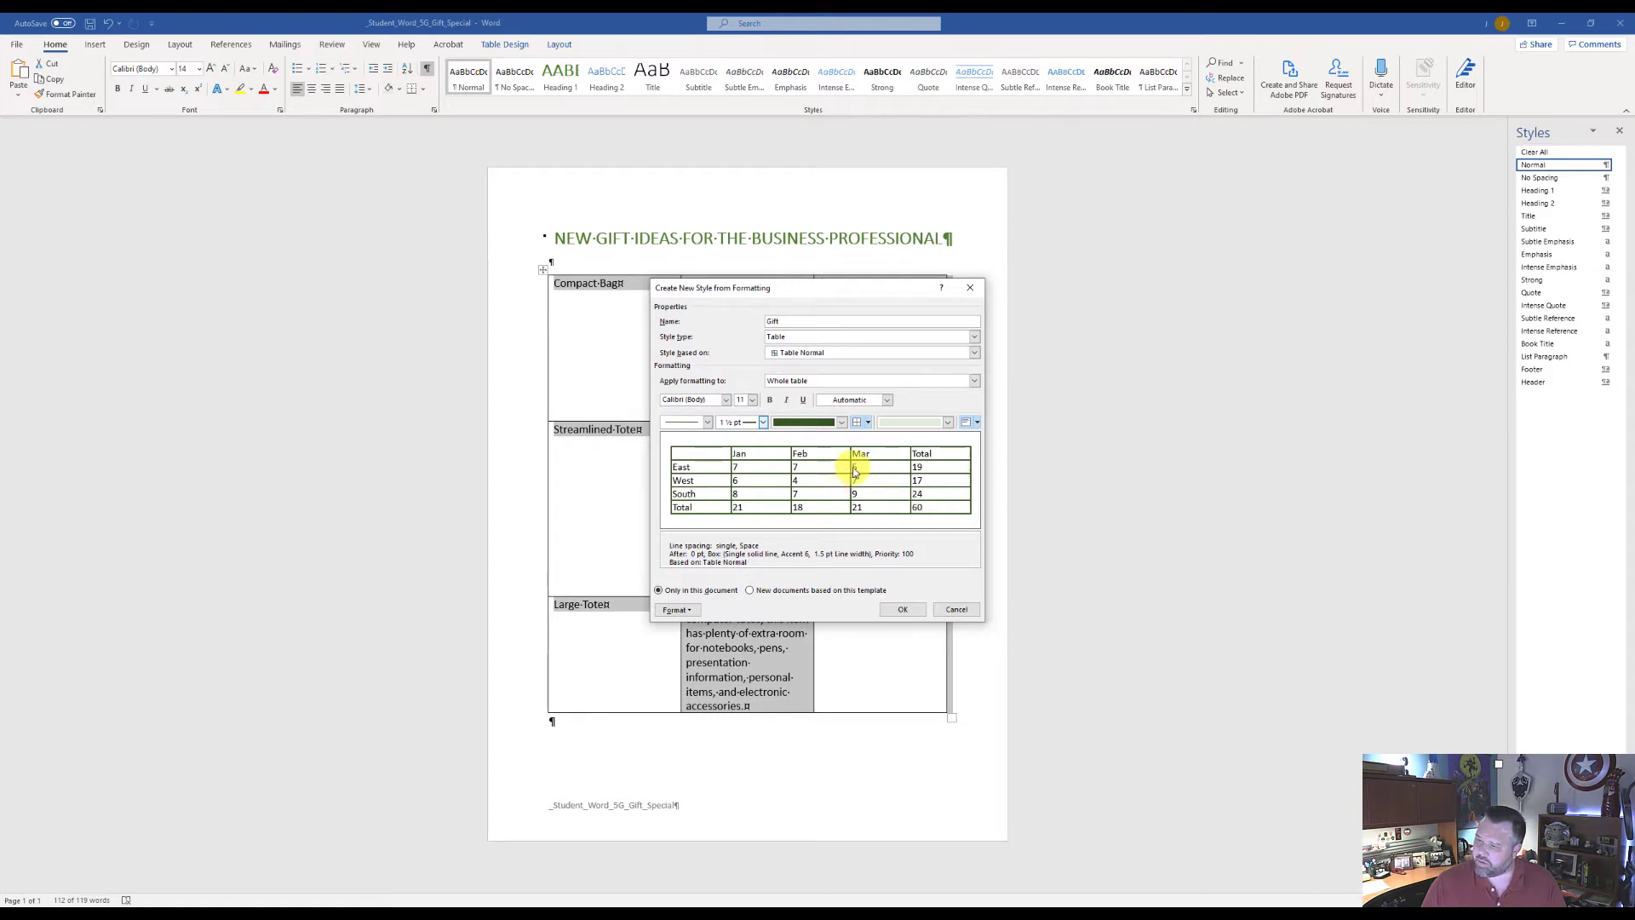
pyautogui.click(842, 423)
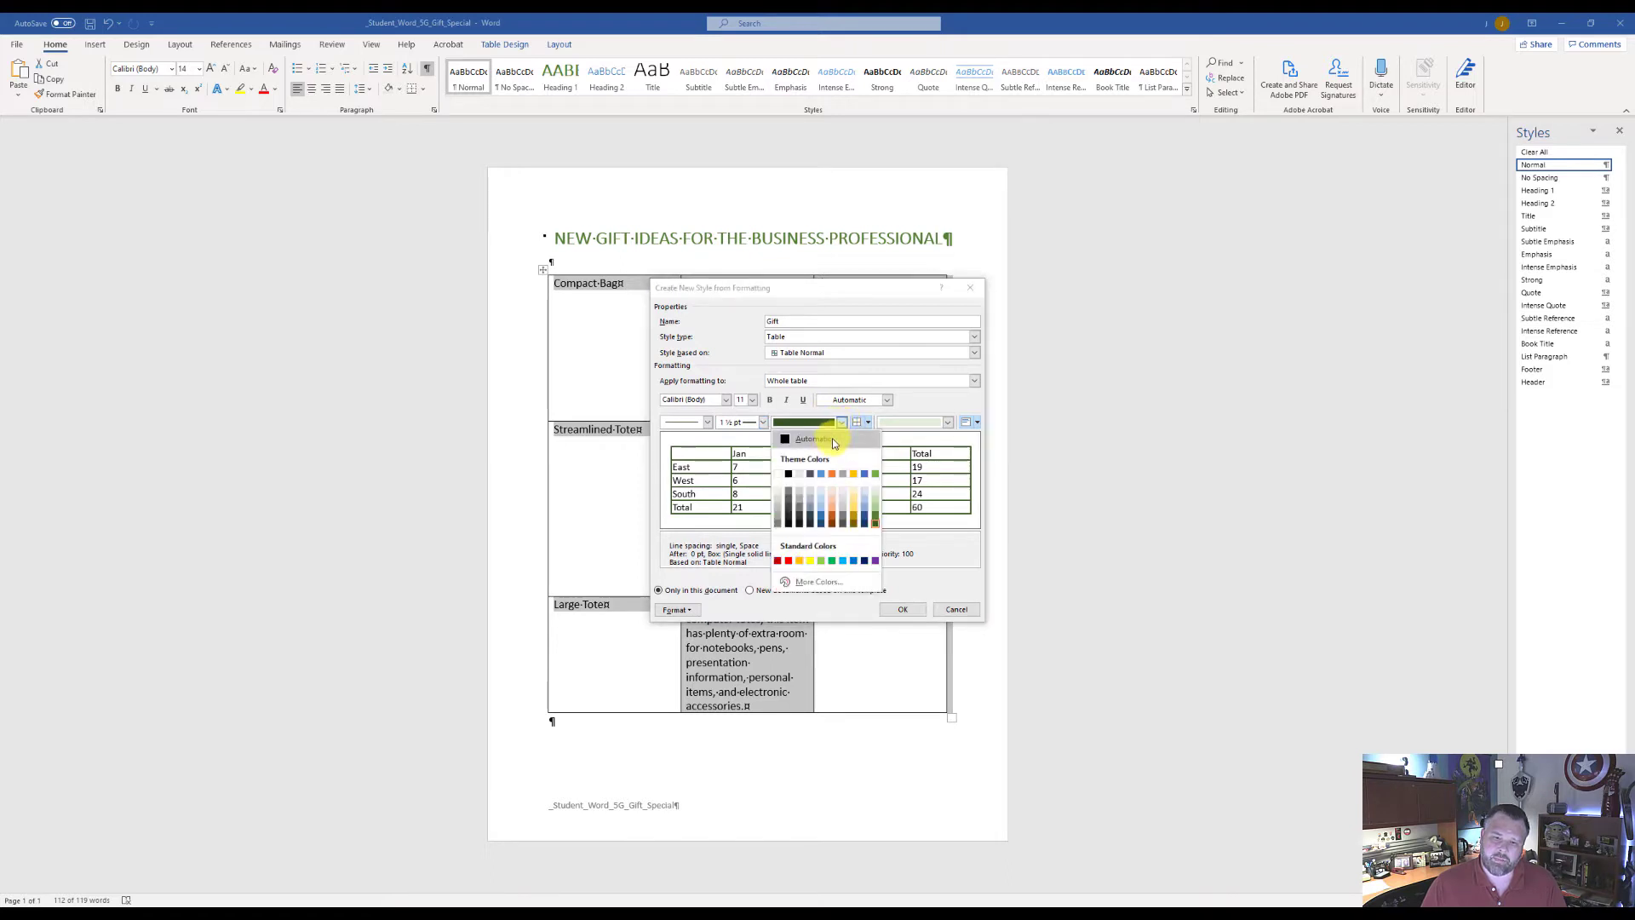
pyautogui.click(831, 438)
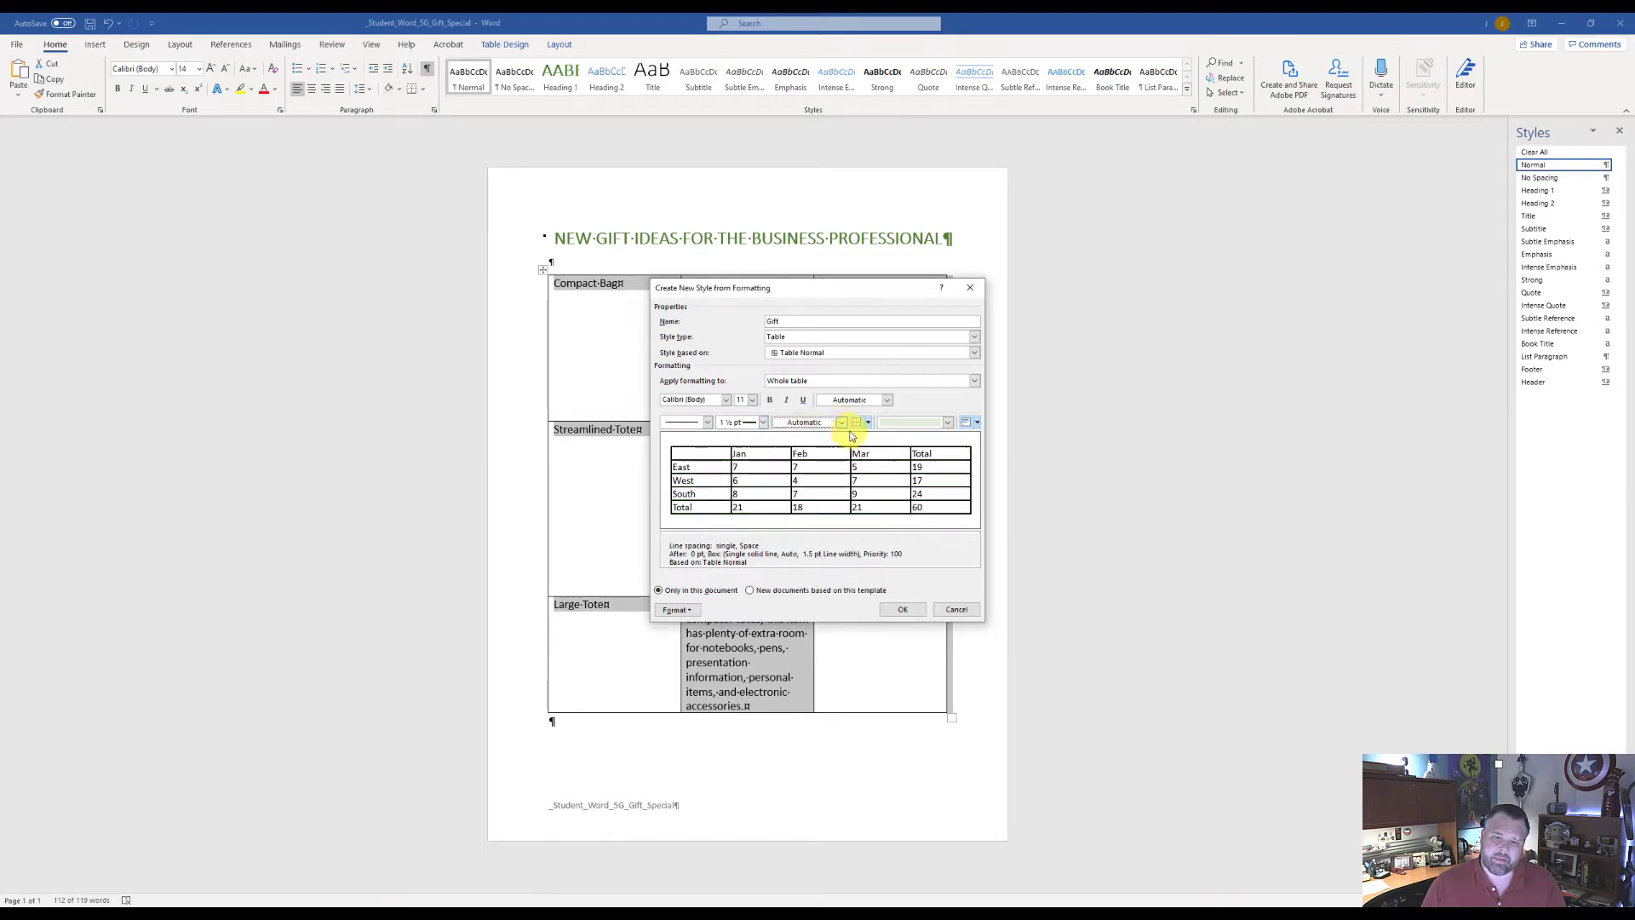
pyautogui.click(841, 423)
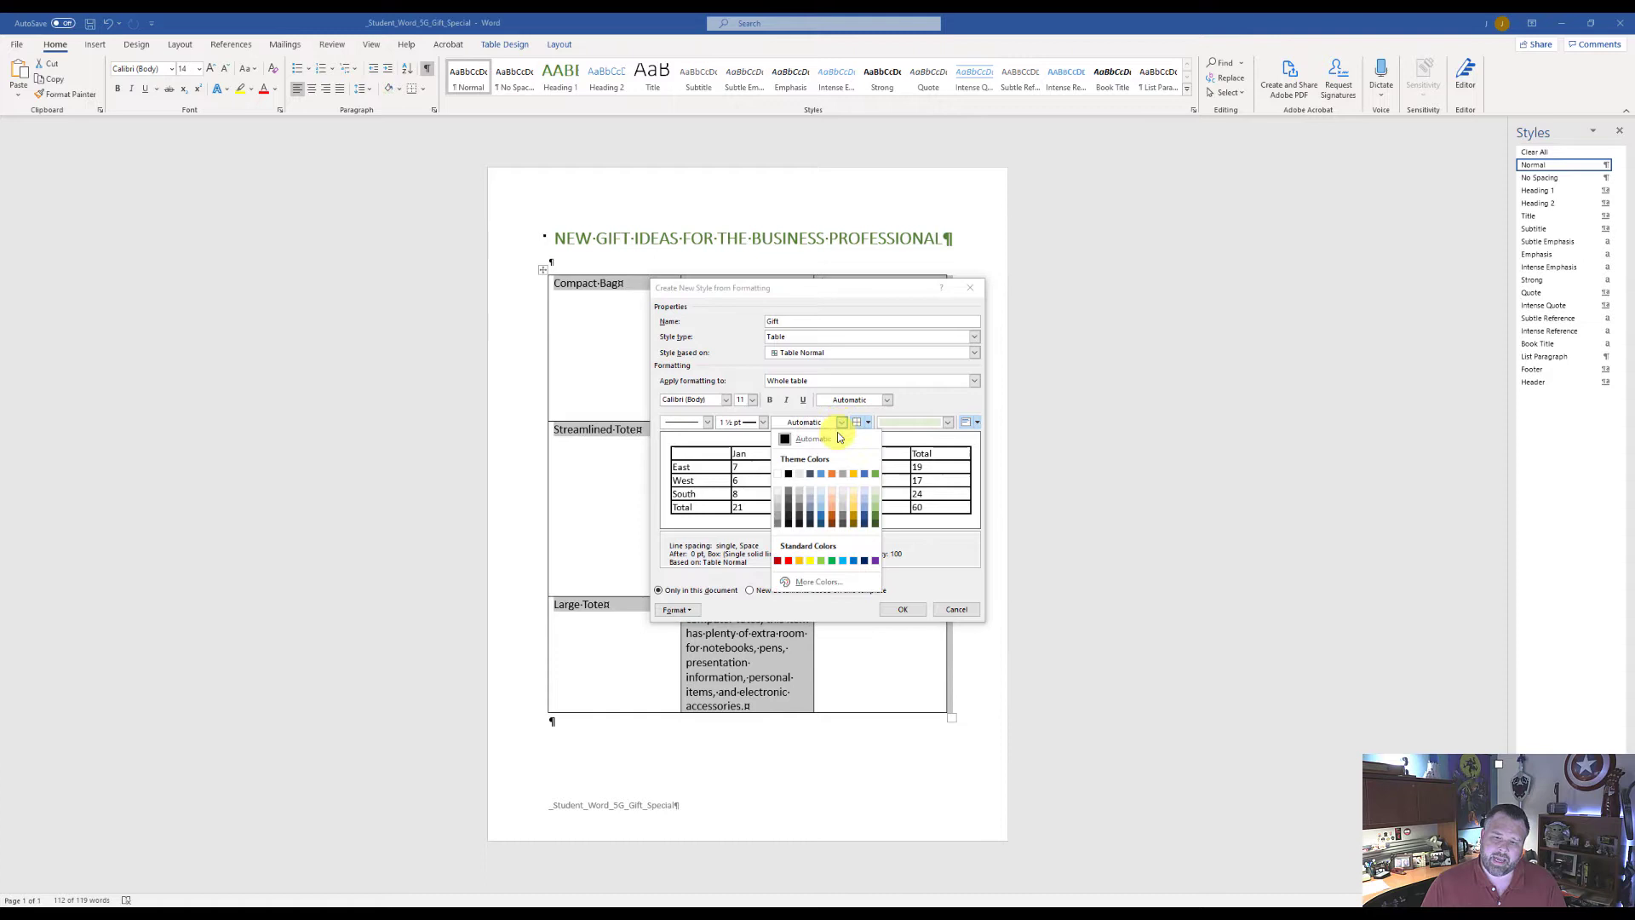
pyautogui.click(876, 525)
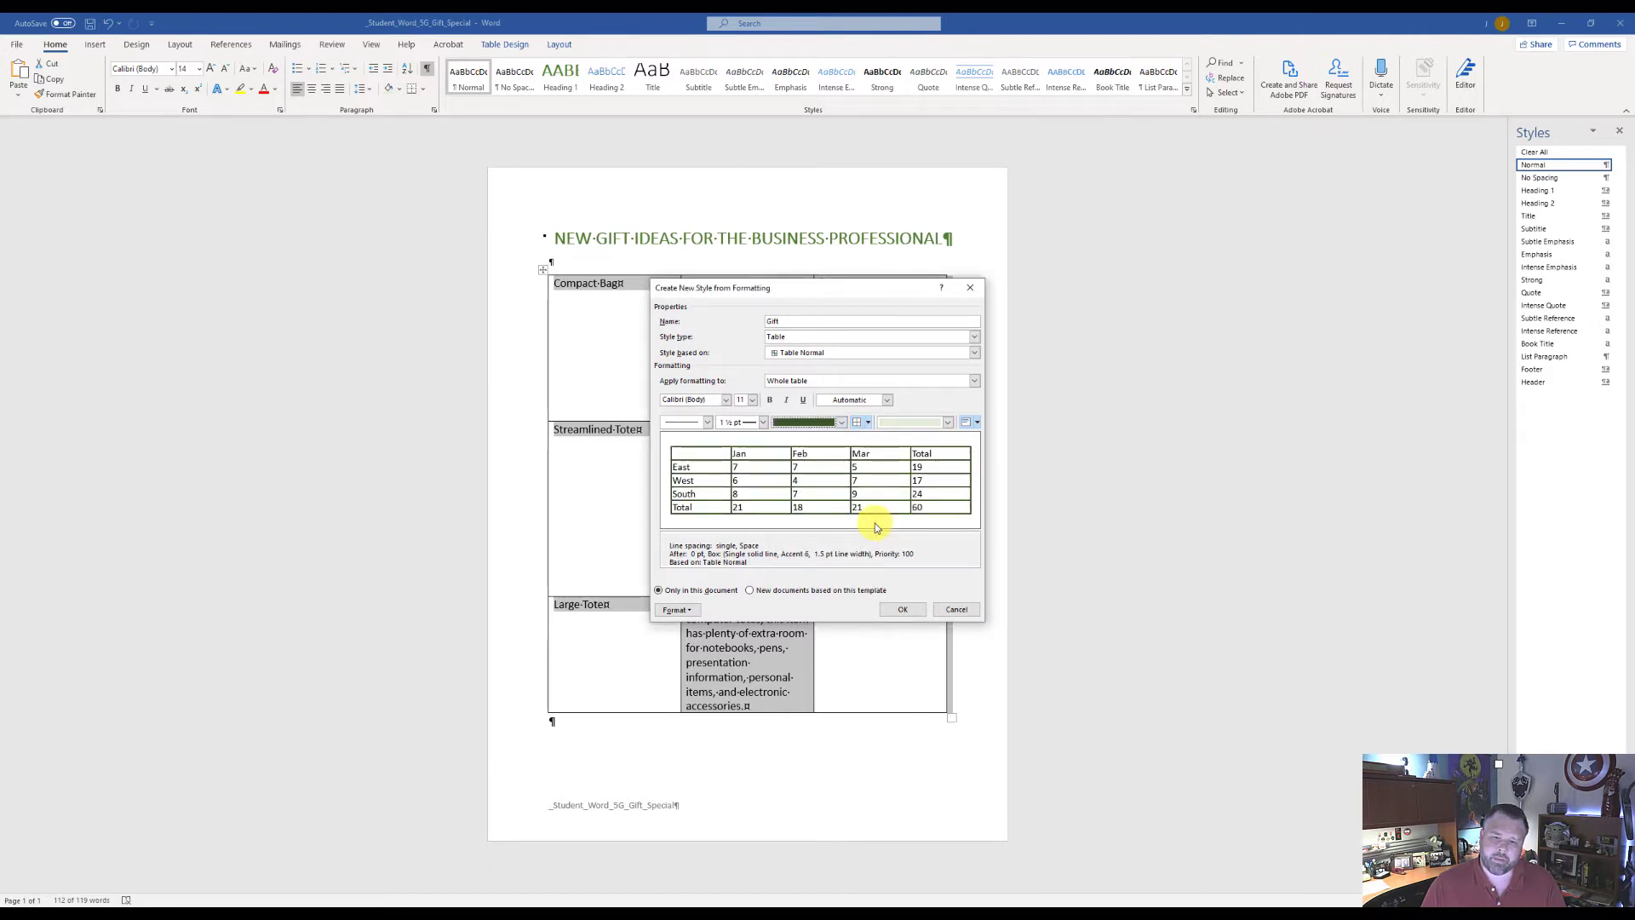
# Set the Gift style's whole-table shading to light green, Accent 6, and create the style
pyautogui.click(948, 422)
pyautogui.click(906, 563)
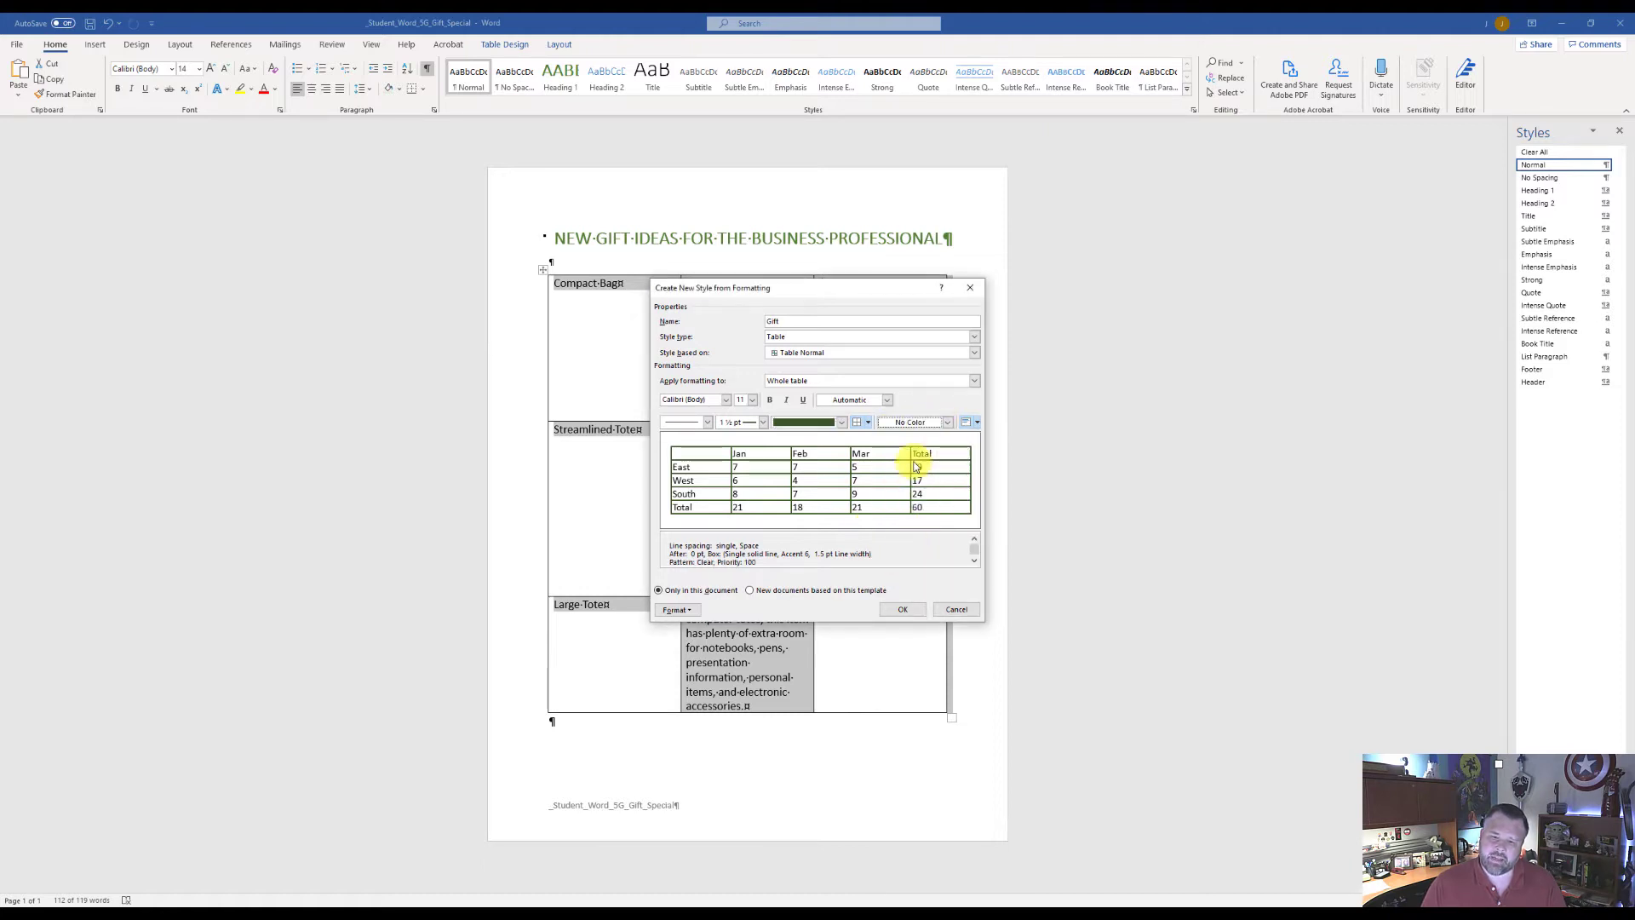
pyautogui.click(948, 423)
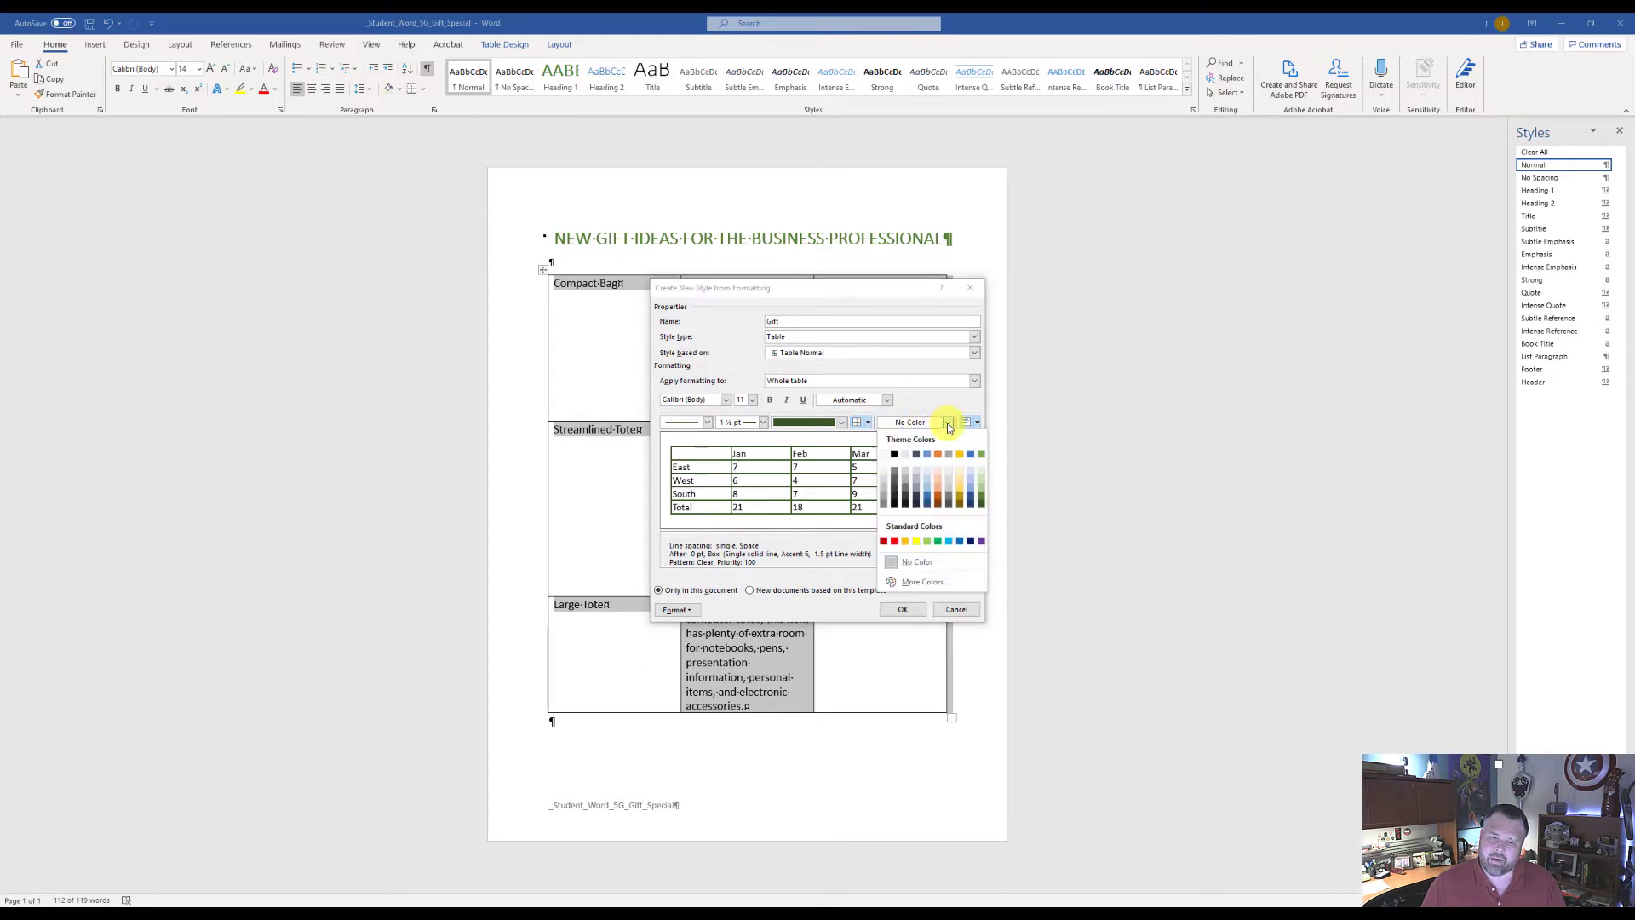
pyautogui.click(980, 475)
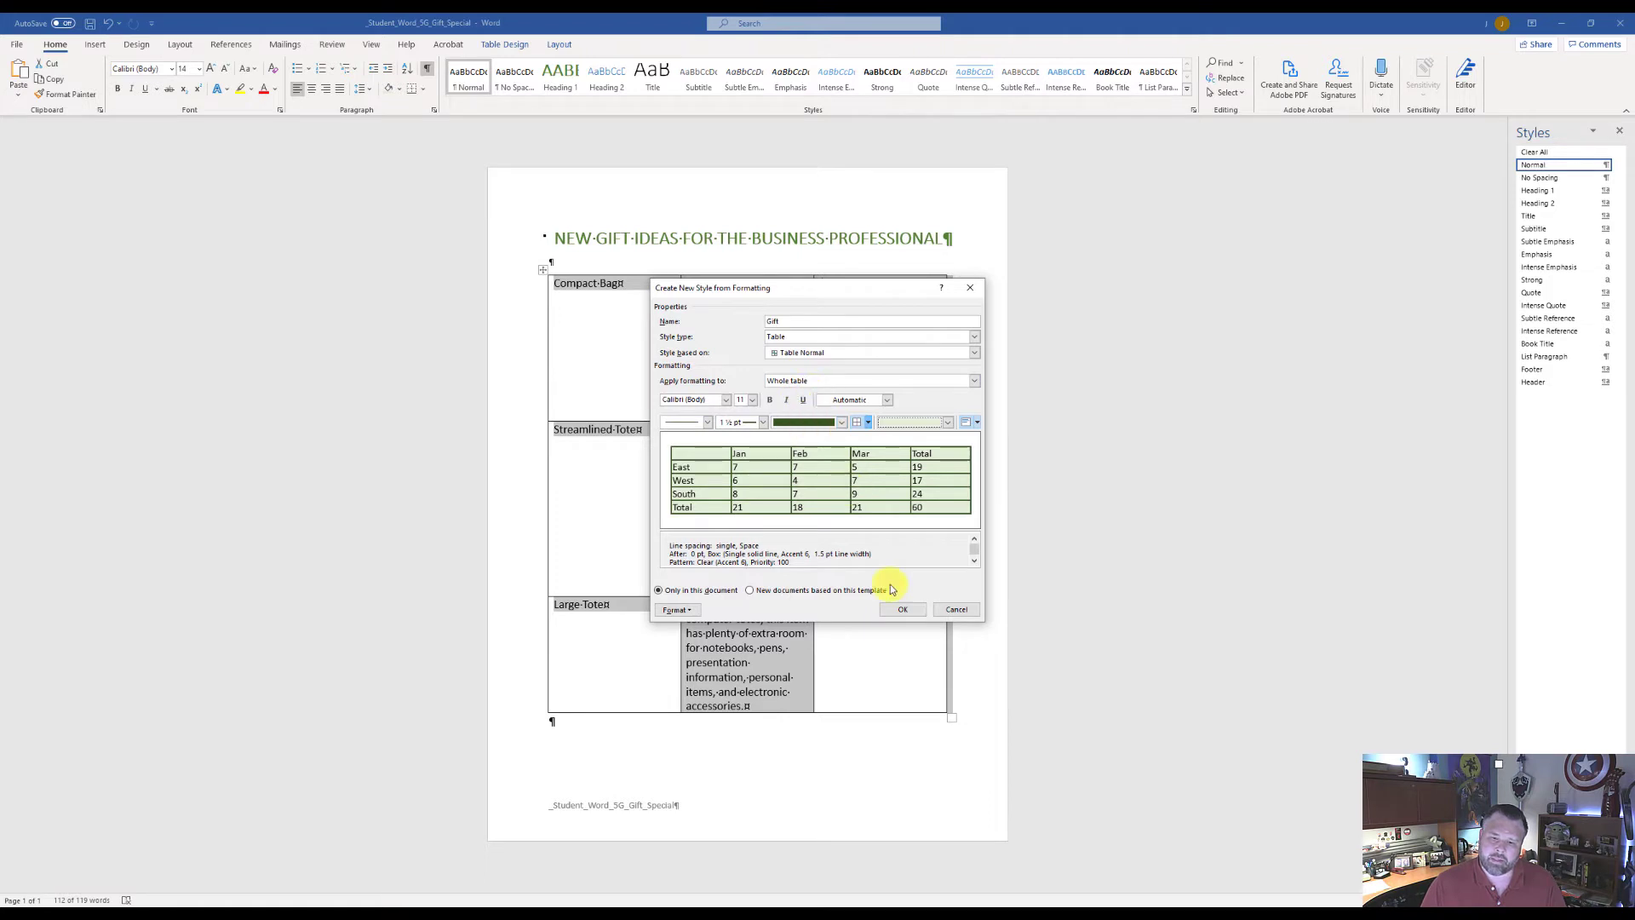
pyautogui.click(904, 610)
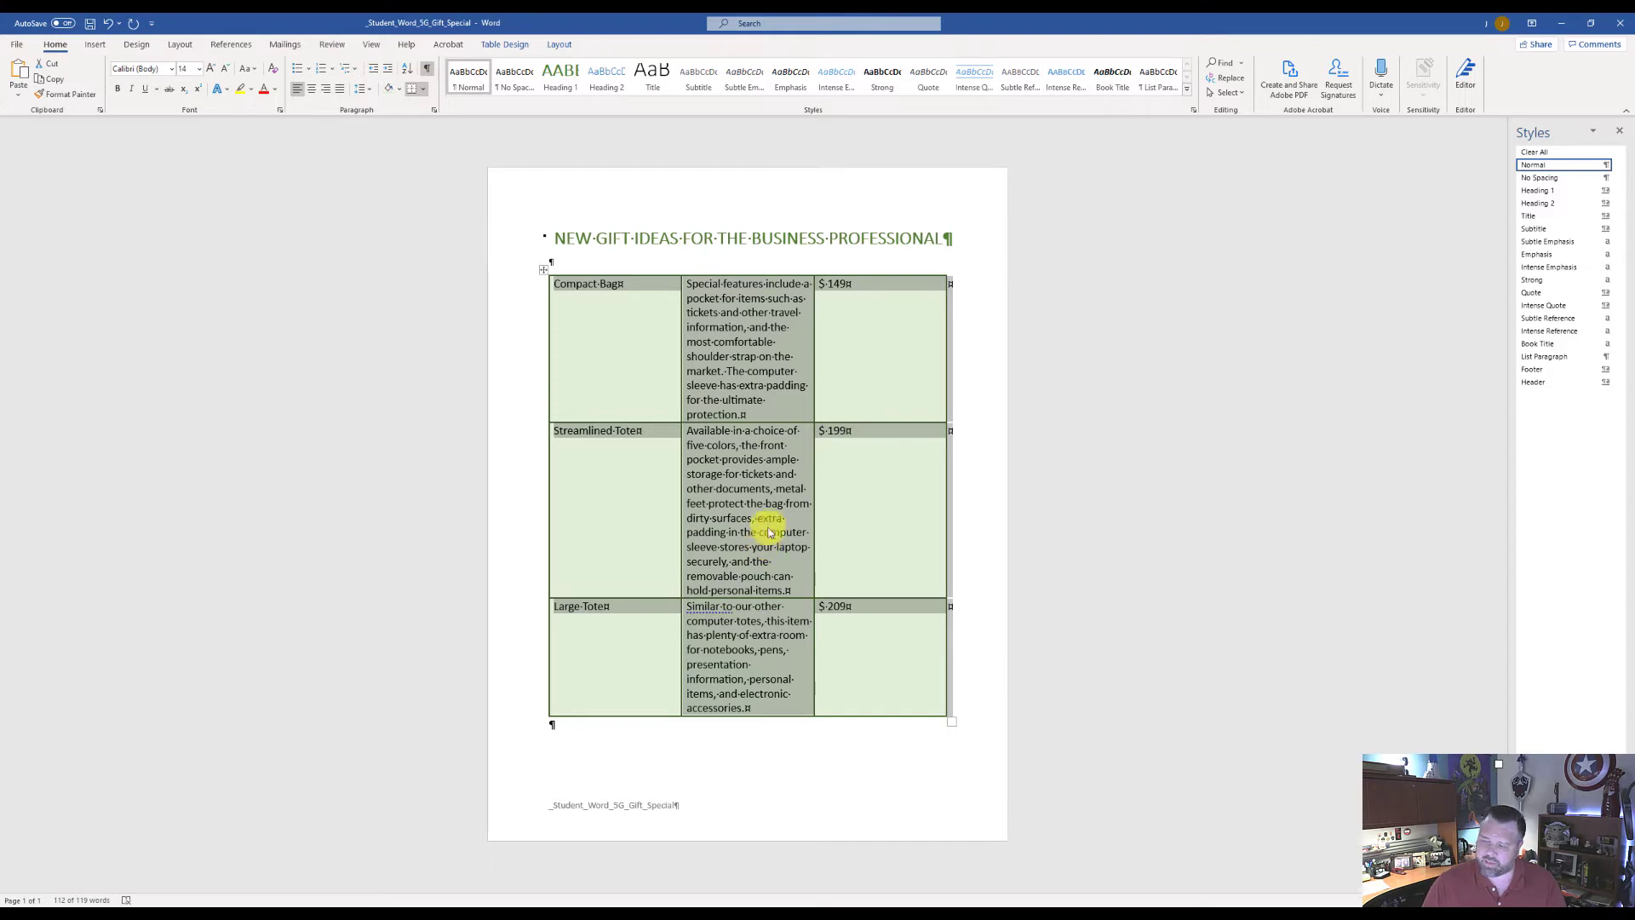
# Set the width of the table's first column, holding the product names, to 1.2 inches
pyautogui.click(580, 285)
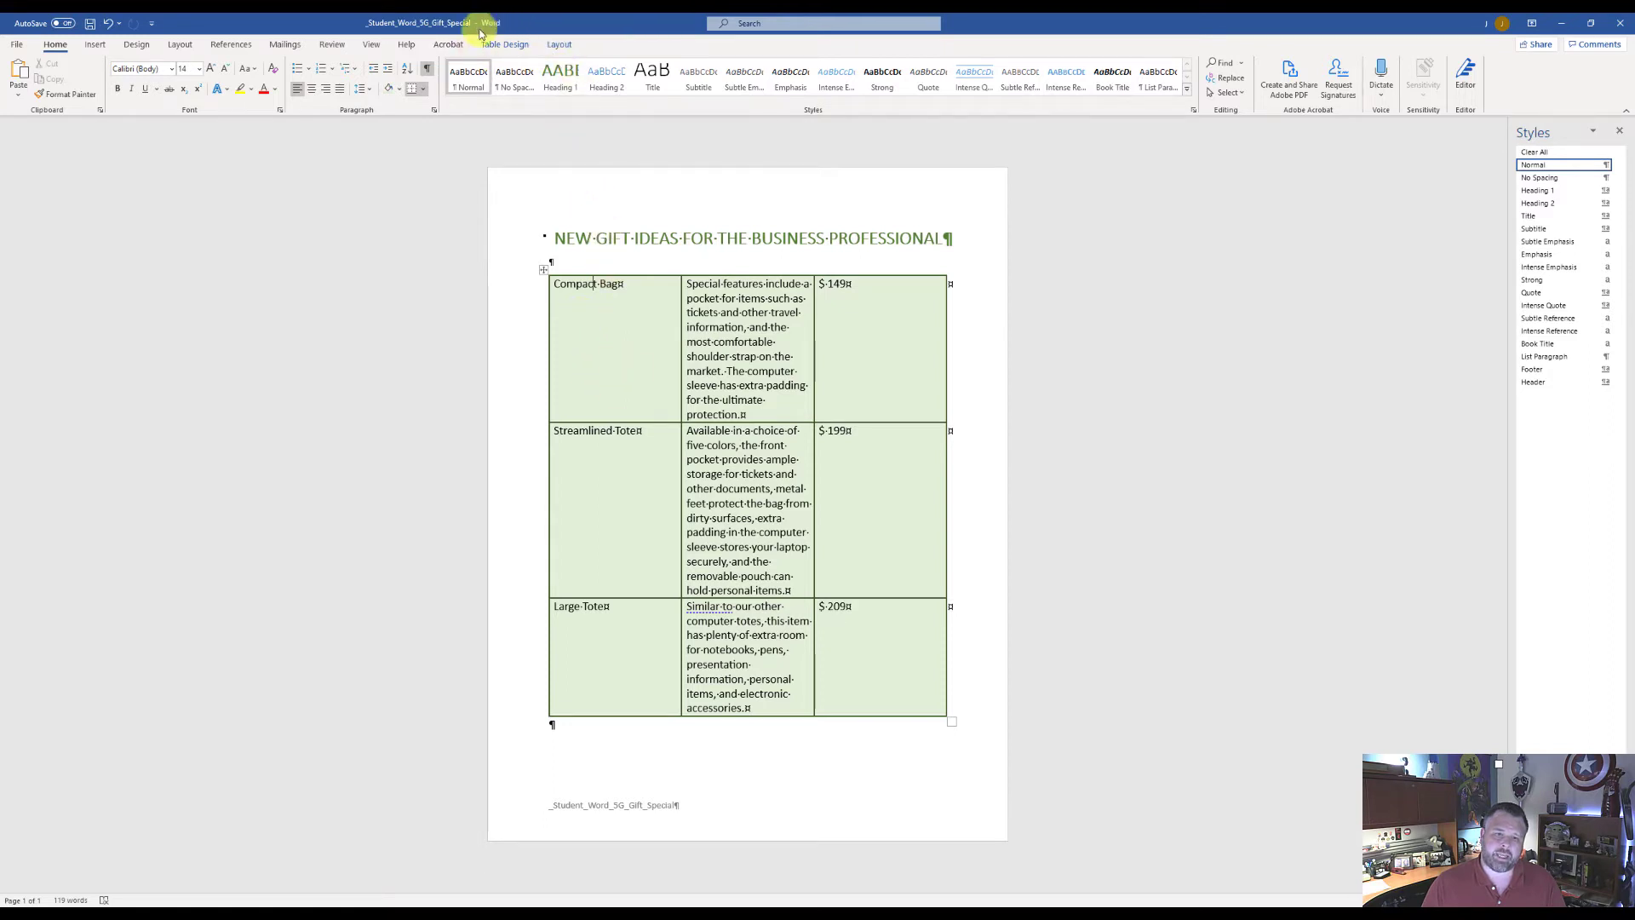
pyautogui.click(570, 52)
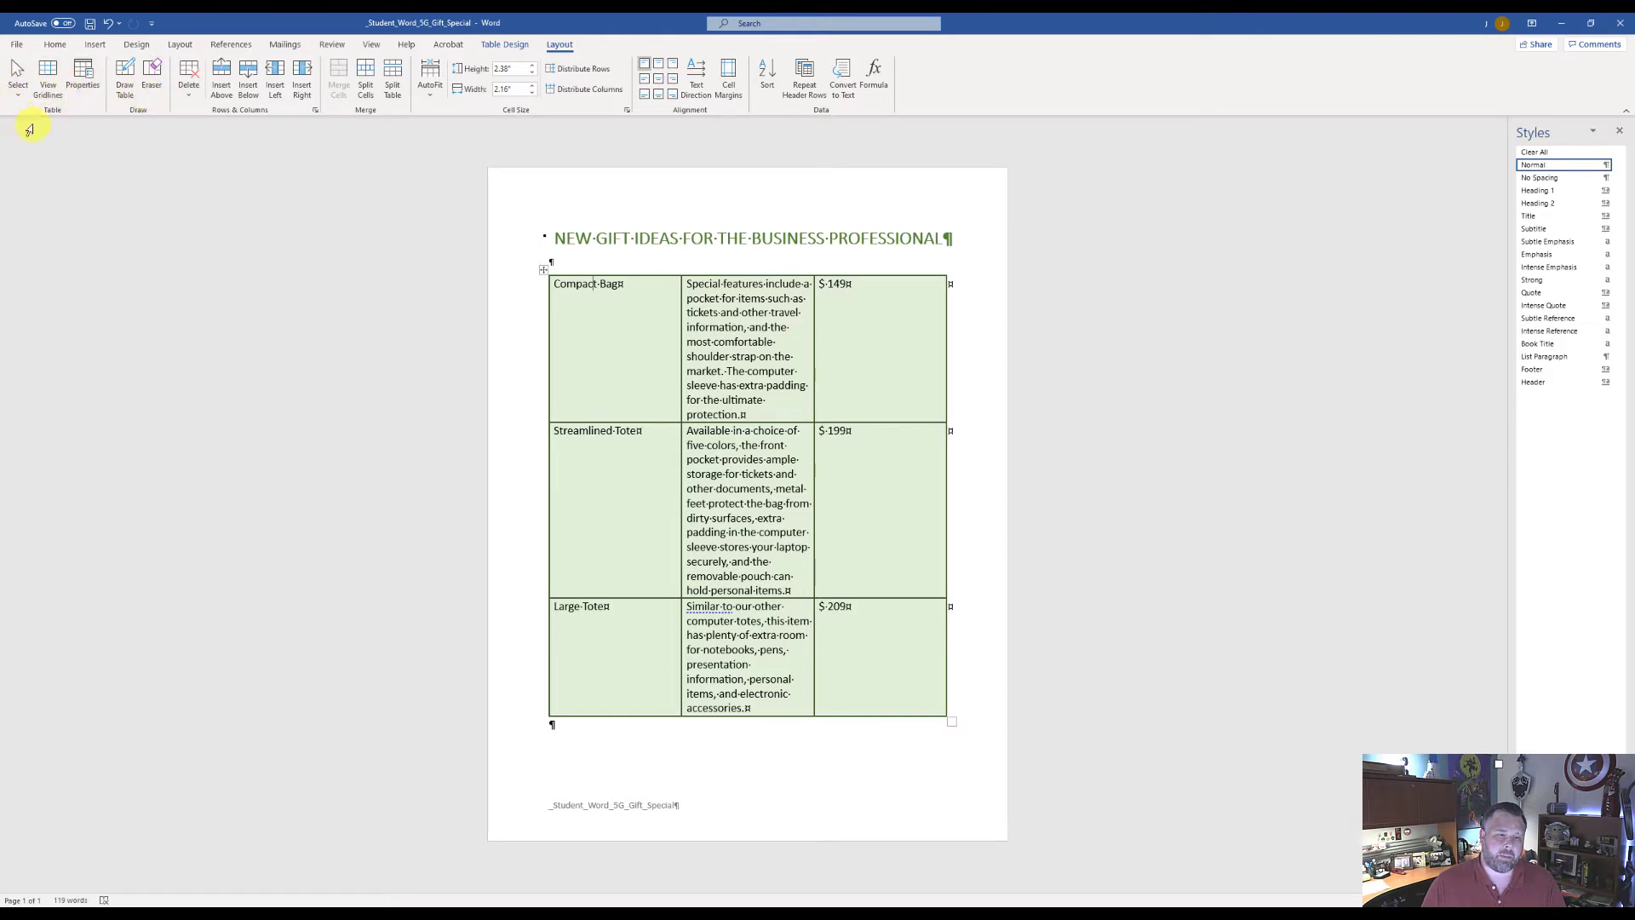
pyautogui.click(18, 87)
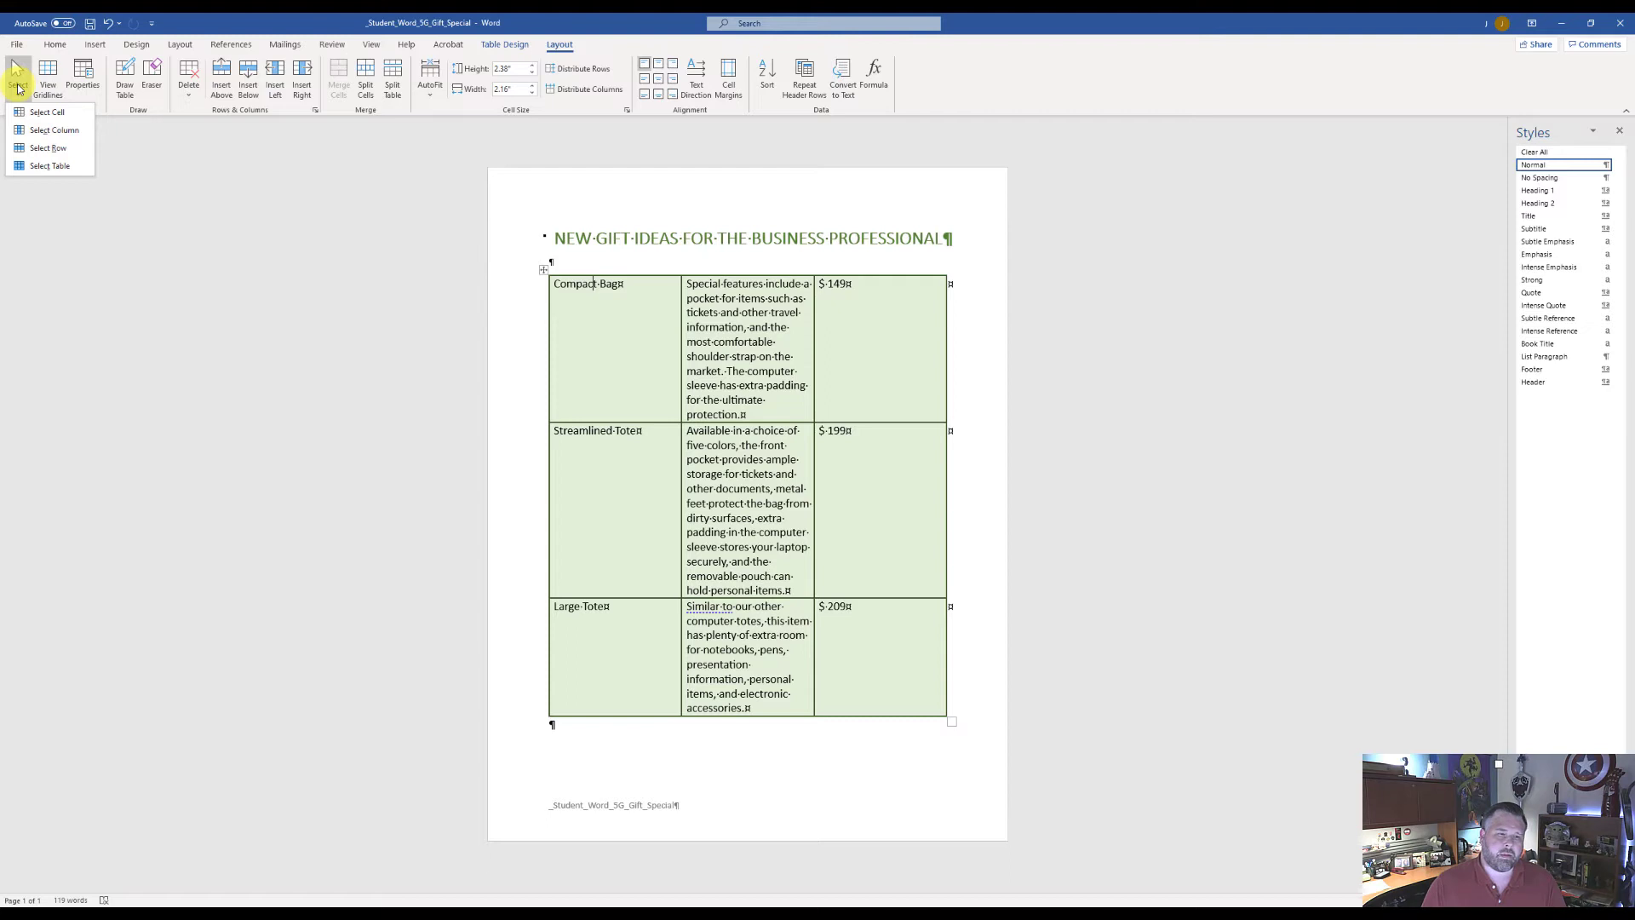
pyautogui.click(35, 134)
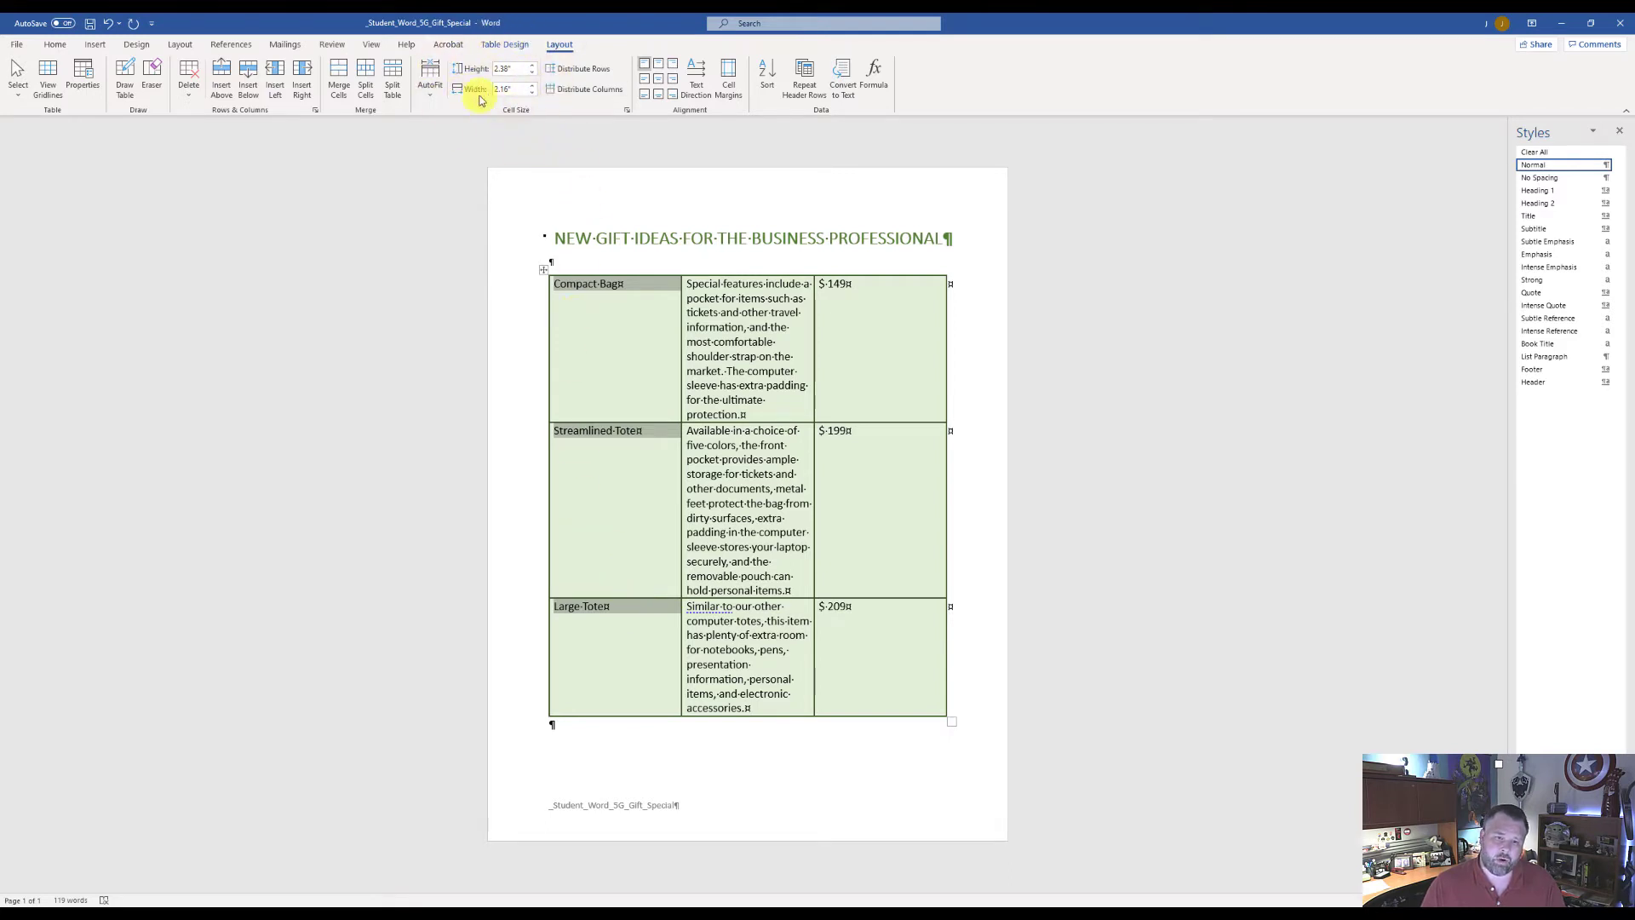
pyautogui.click(511, 91)
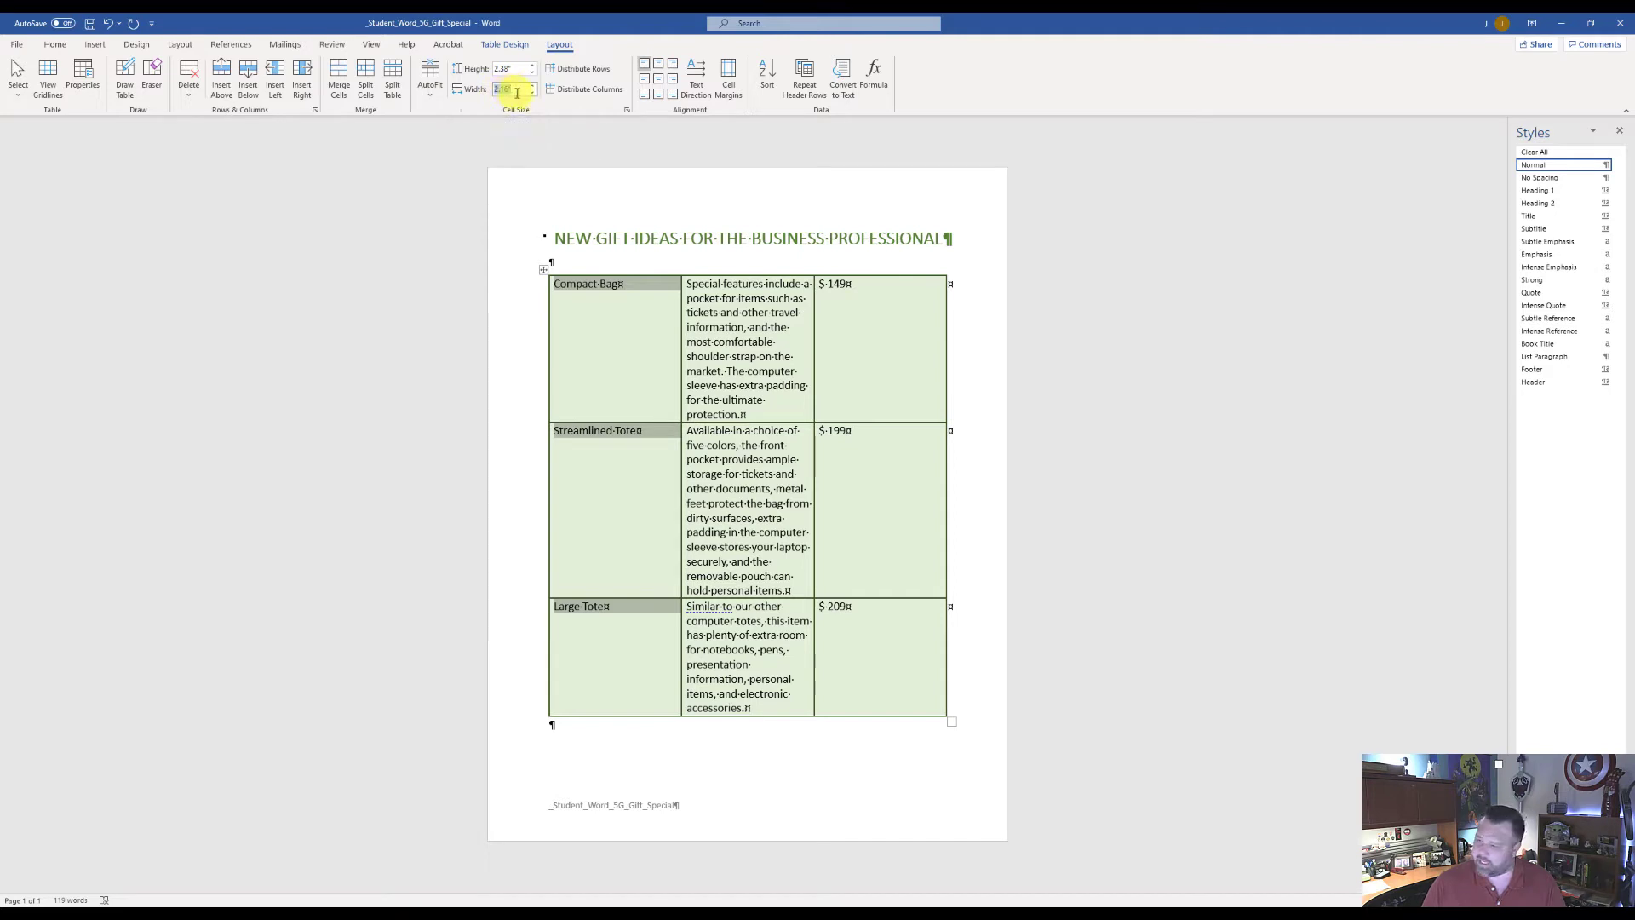
pyautogui.write('1.2')
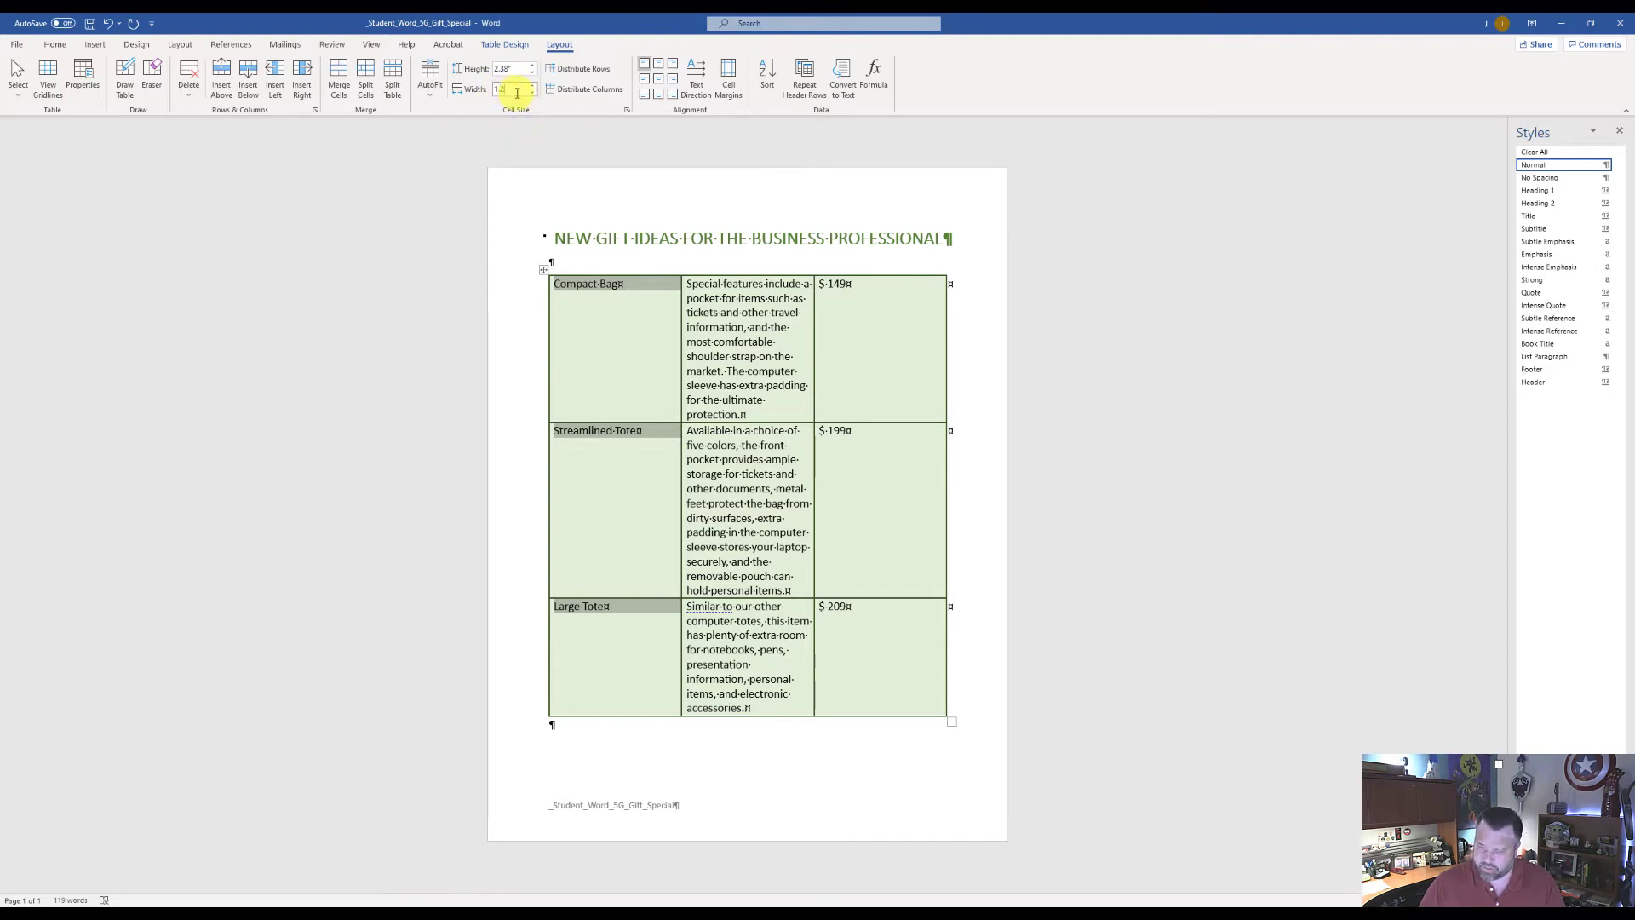
pyautogui.press('Return')
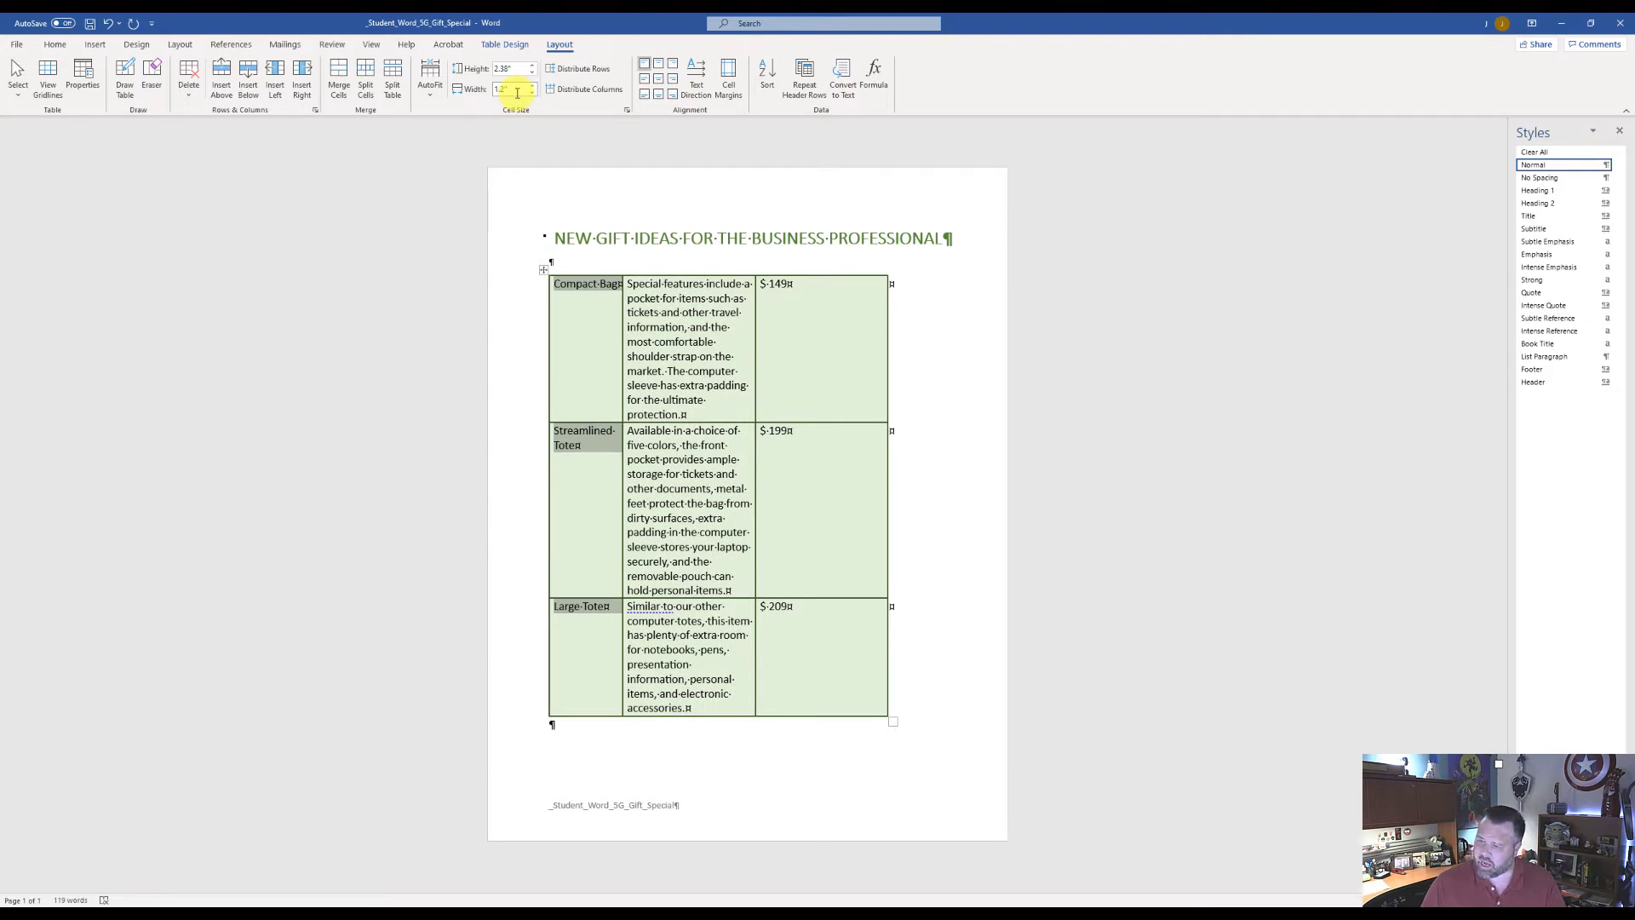
# Set the width of the table's second column, holding the product descriptions, to 4.5 inches
pyautogui.click(681, 327)
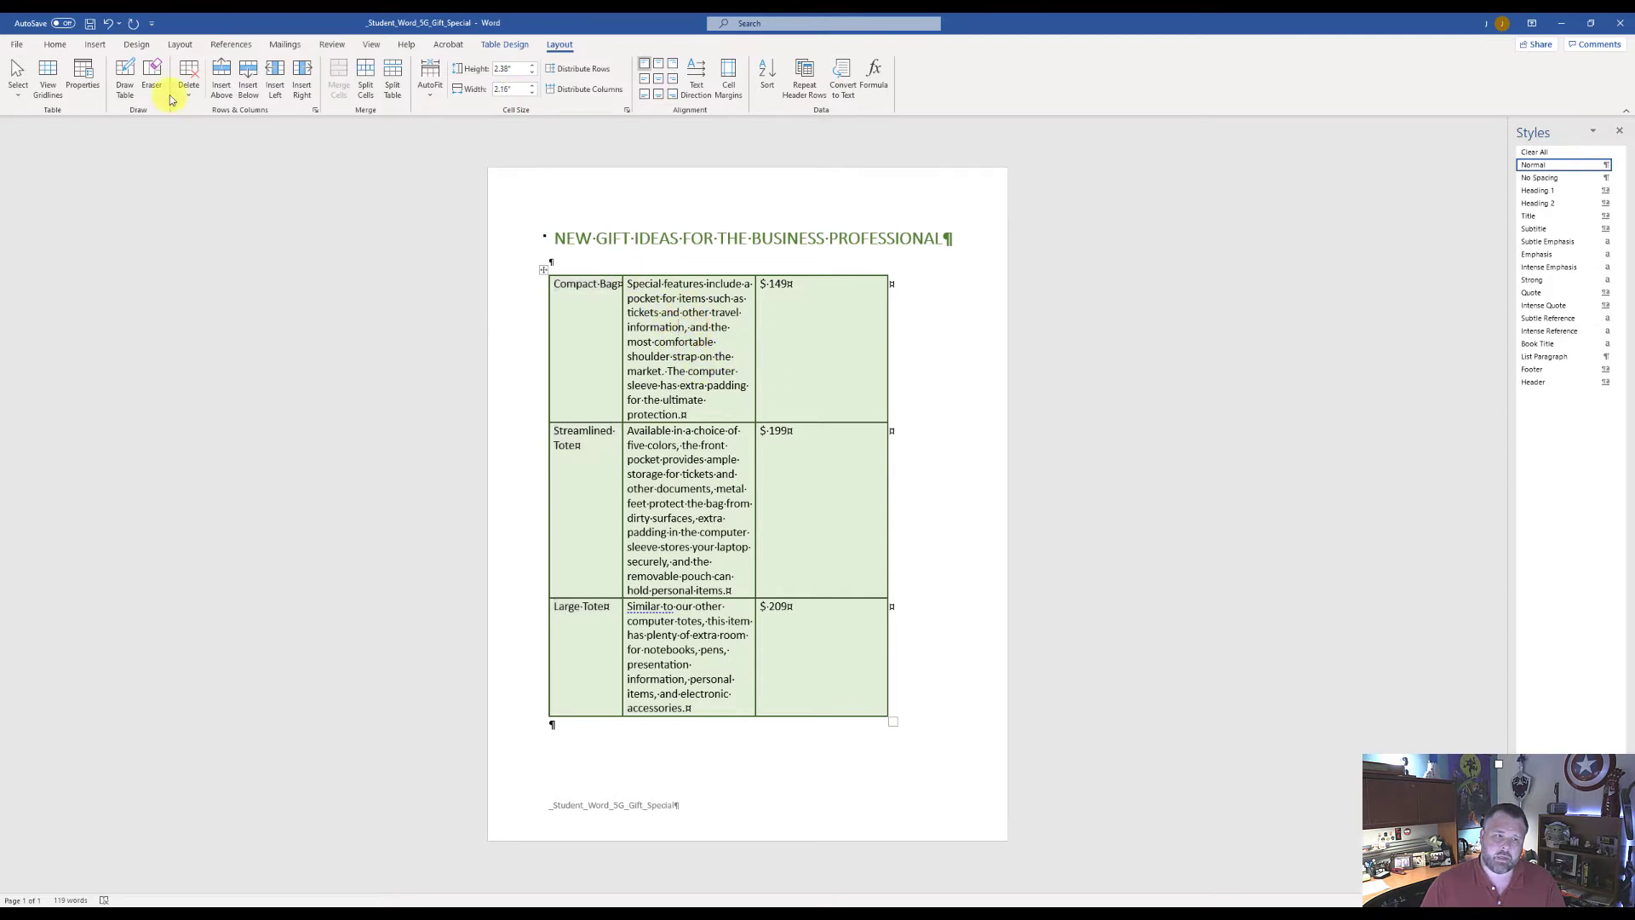
pyautogui.click(16, 84)
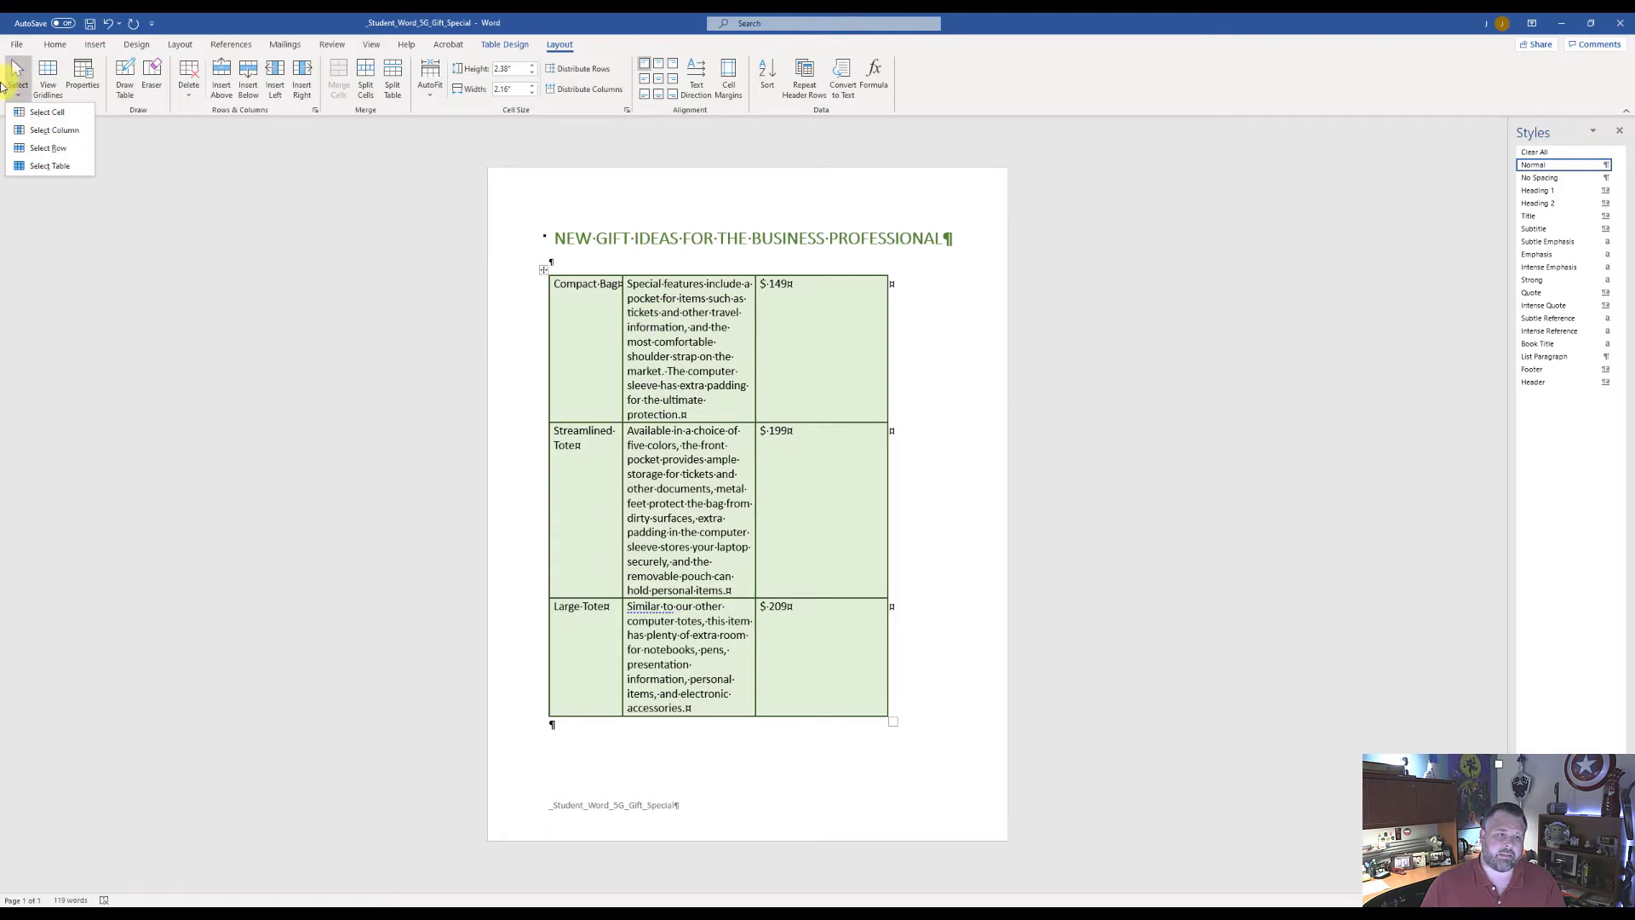
pyautogui.click(56, 133)
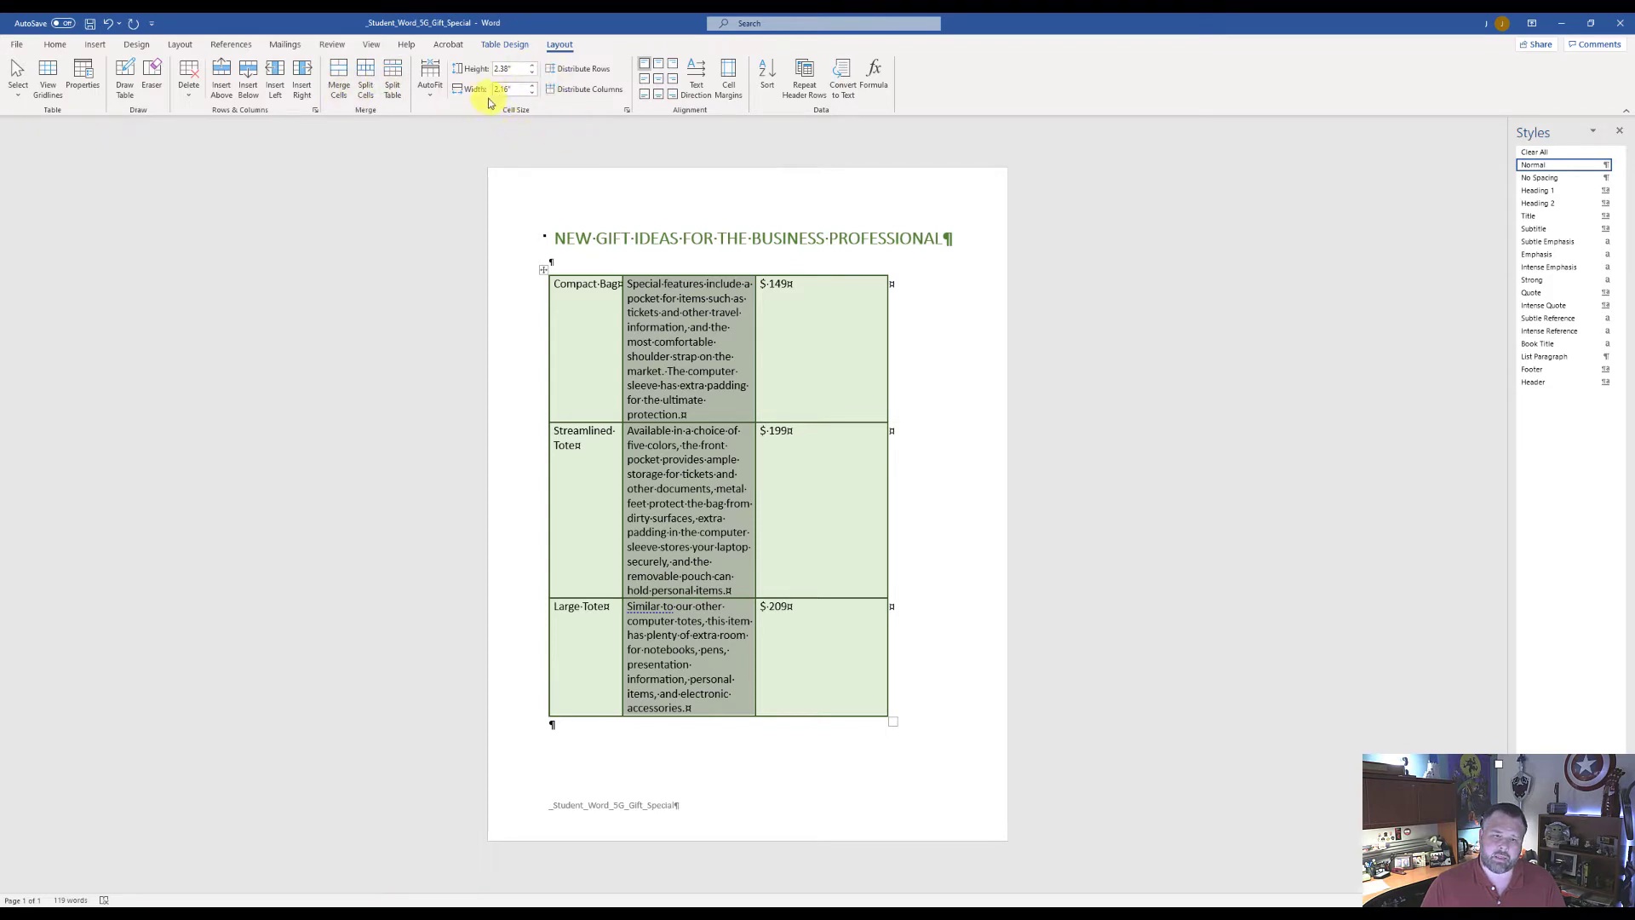
pyautogui.click(515, 90)
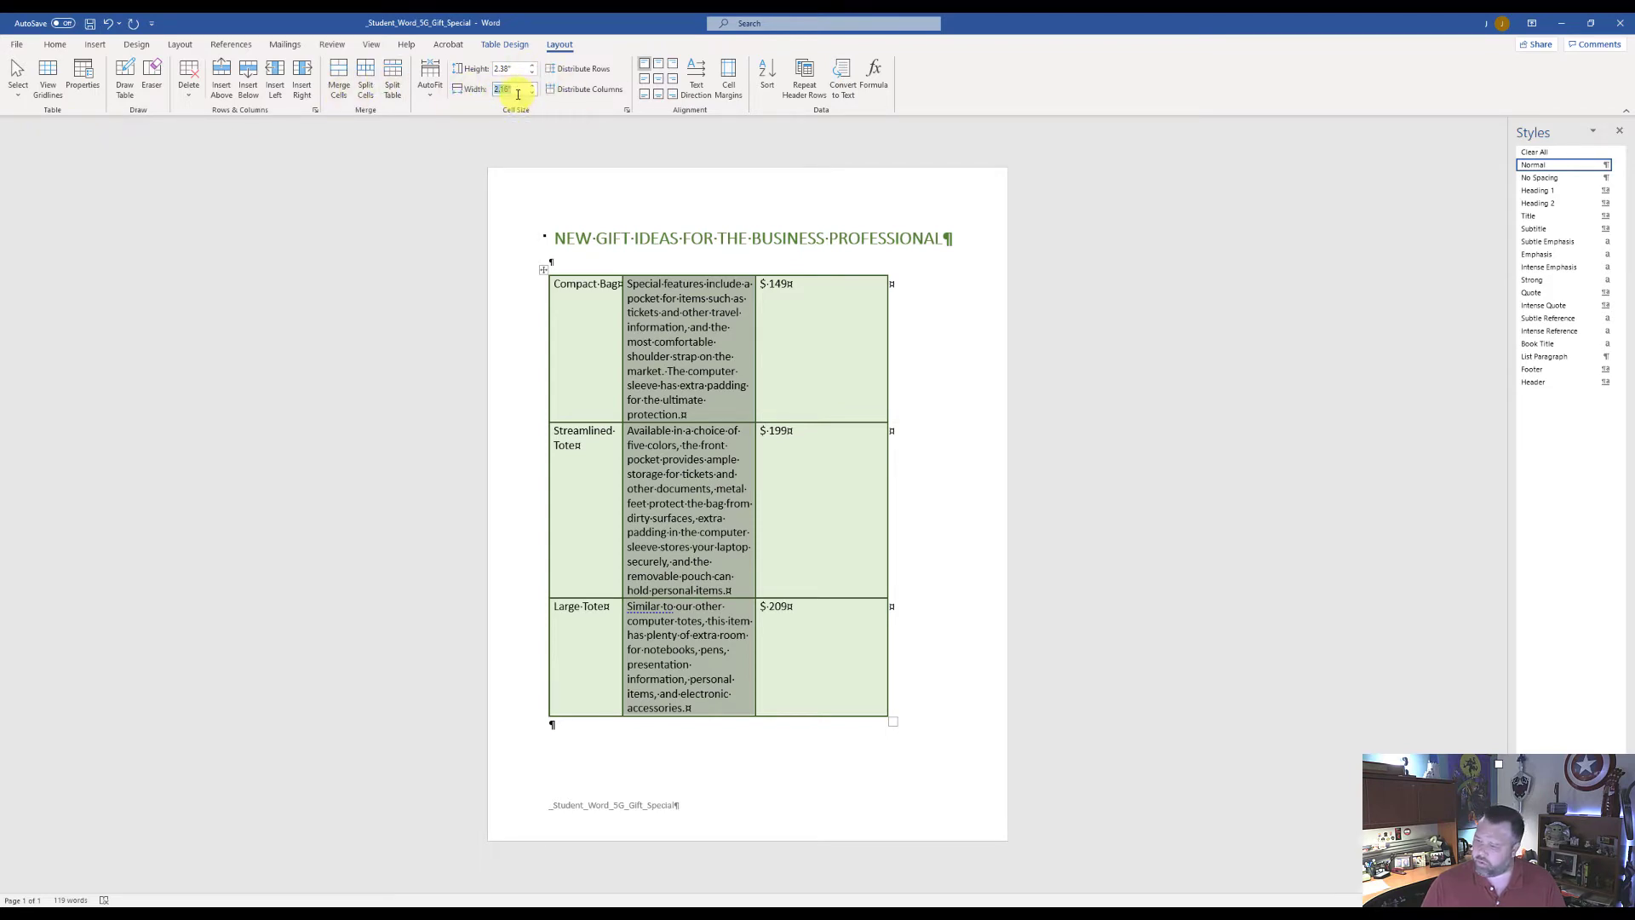
pyautogui.write('4.5')
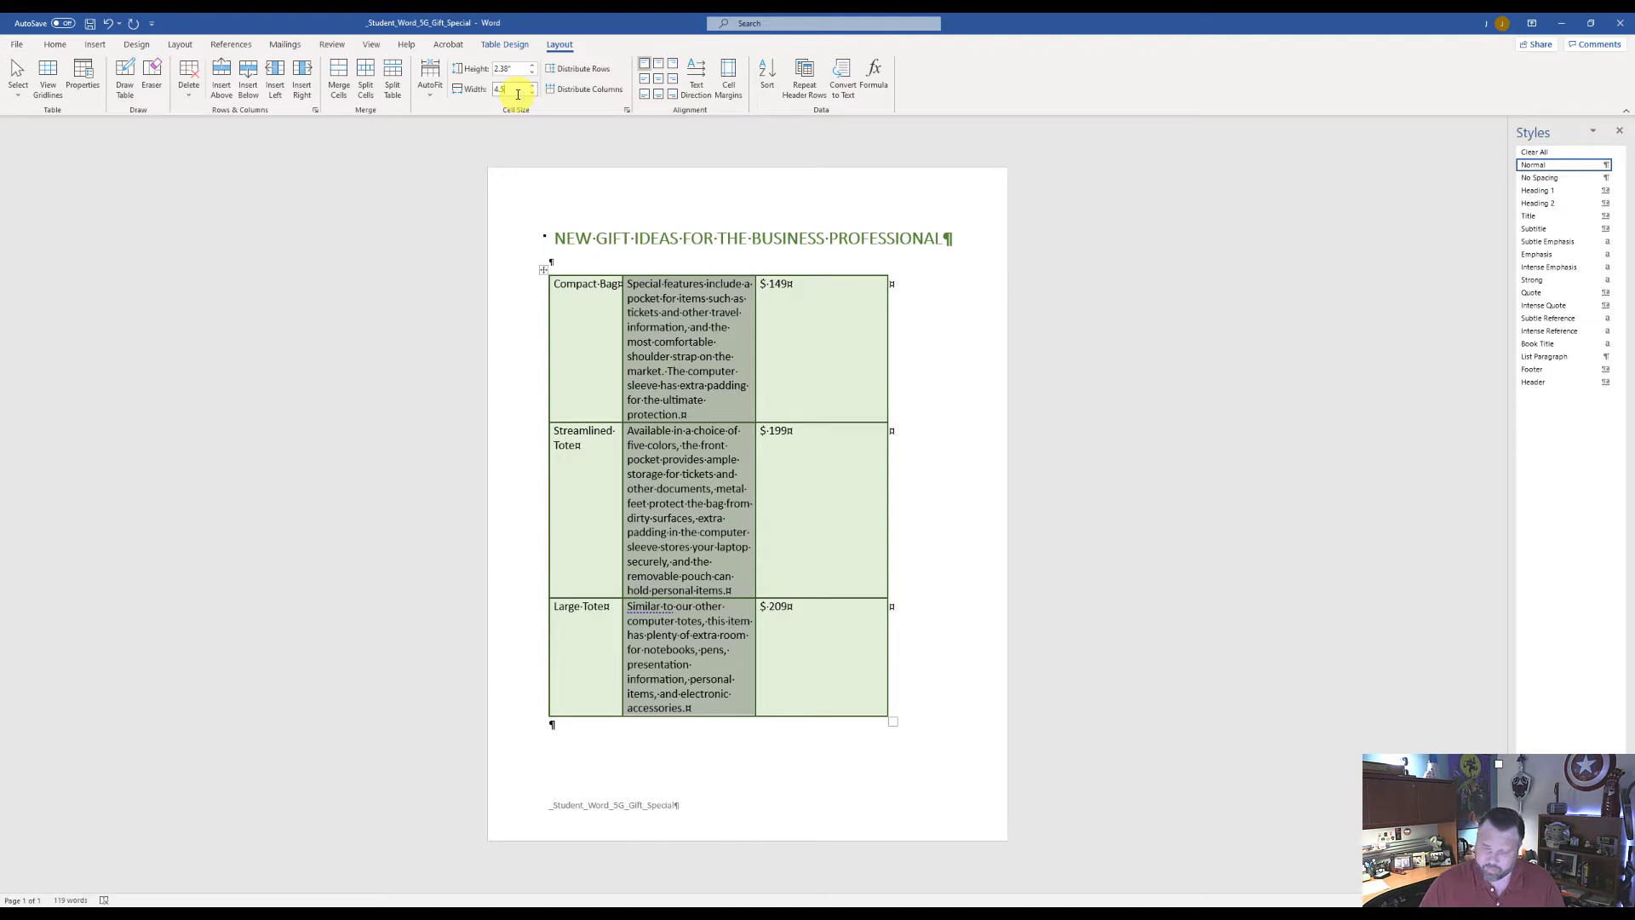
pyautogui.press('Return')
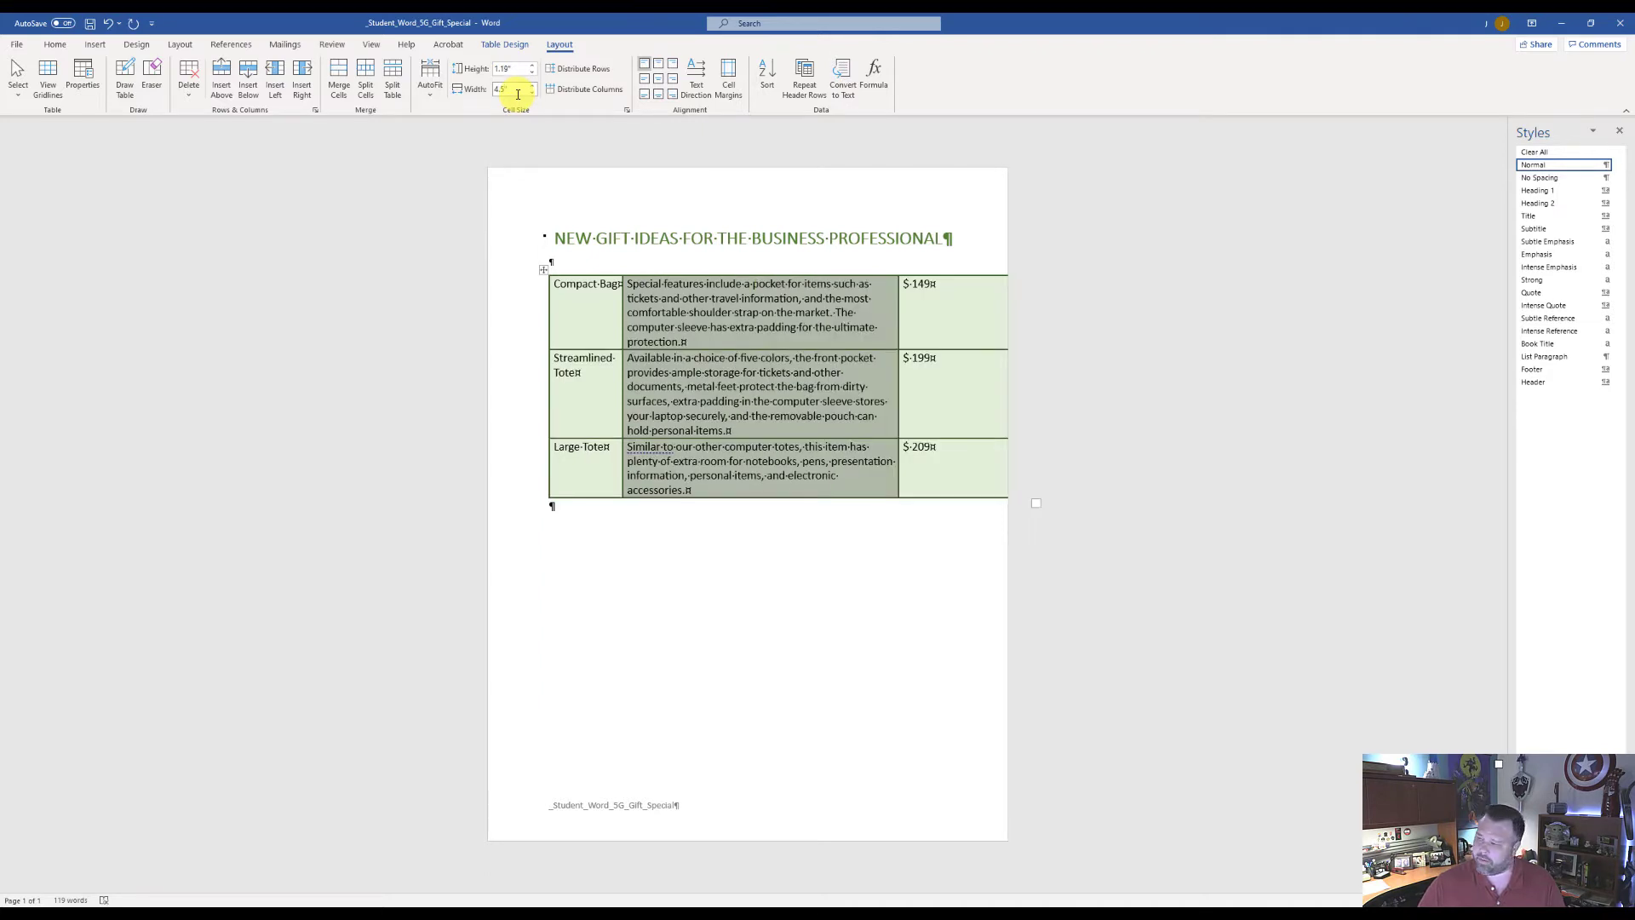
# Set the width of the table's third column, holding the prices, to 0.7 inches
pyautogui.click(959, 286)
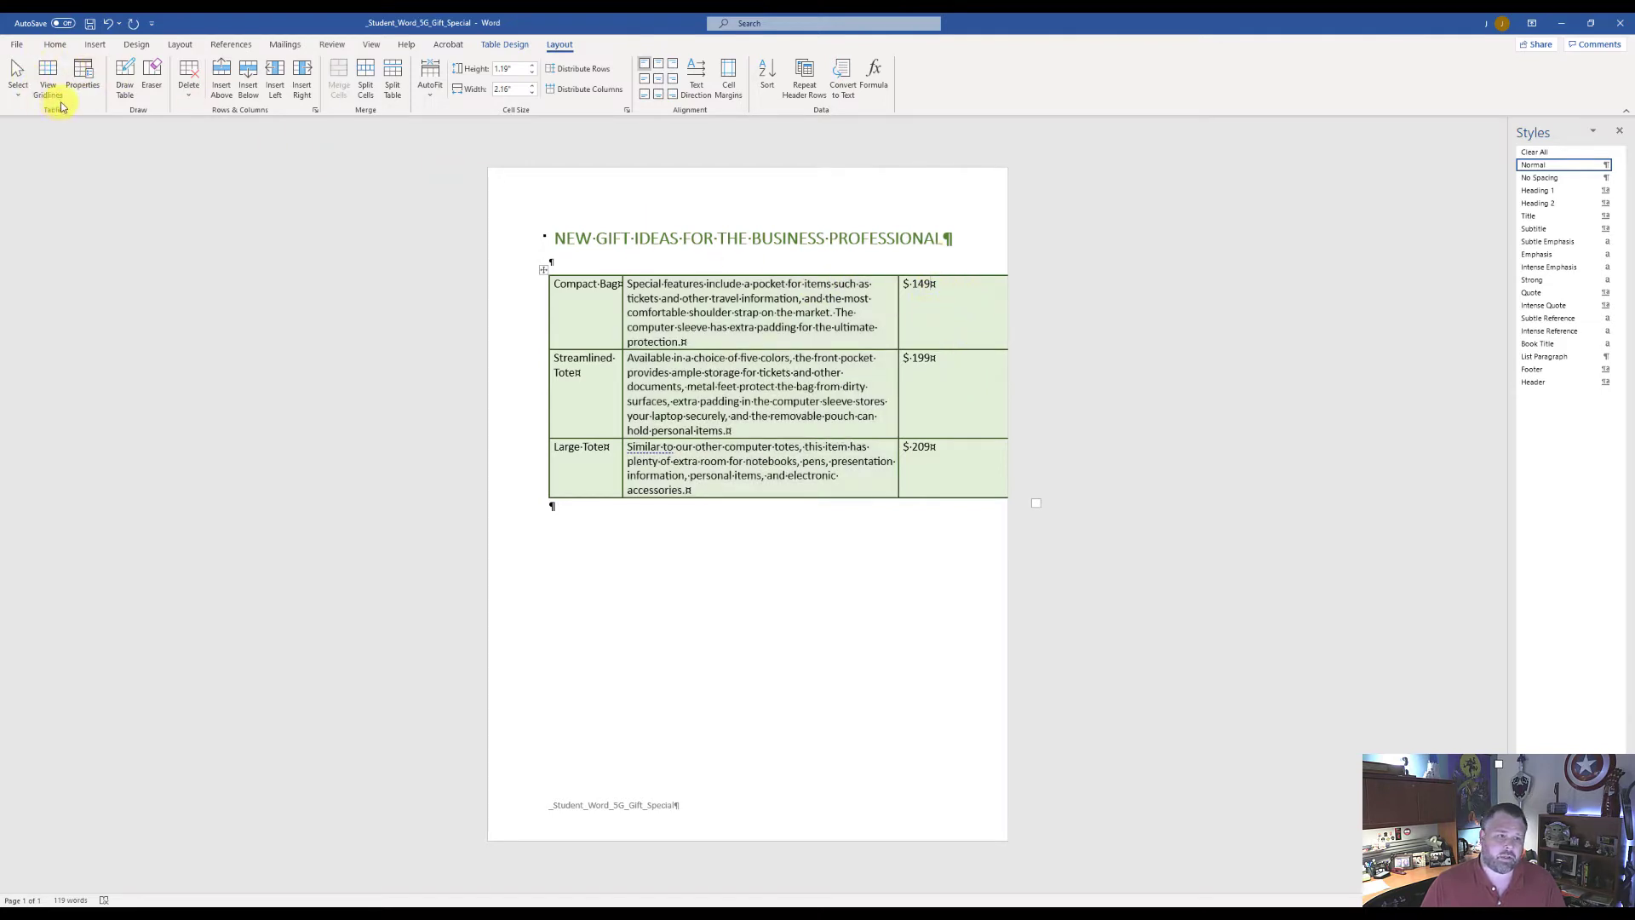
pyautogui.click(19, 92)
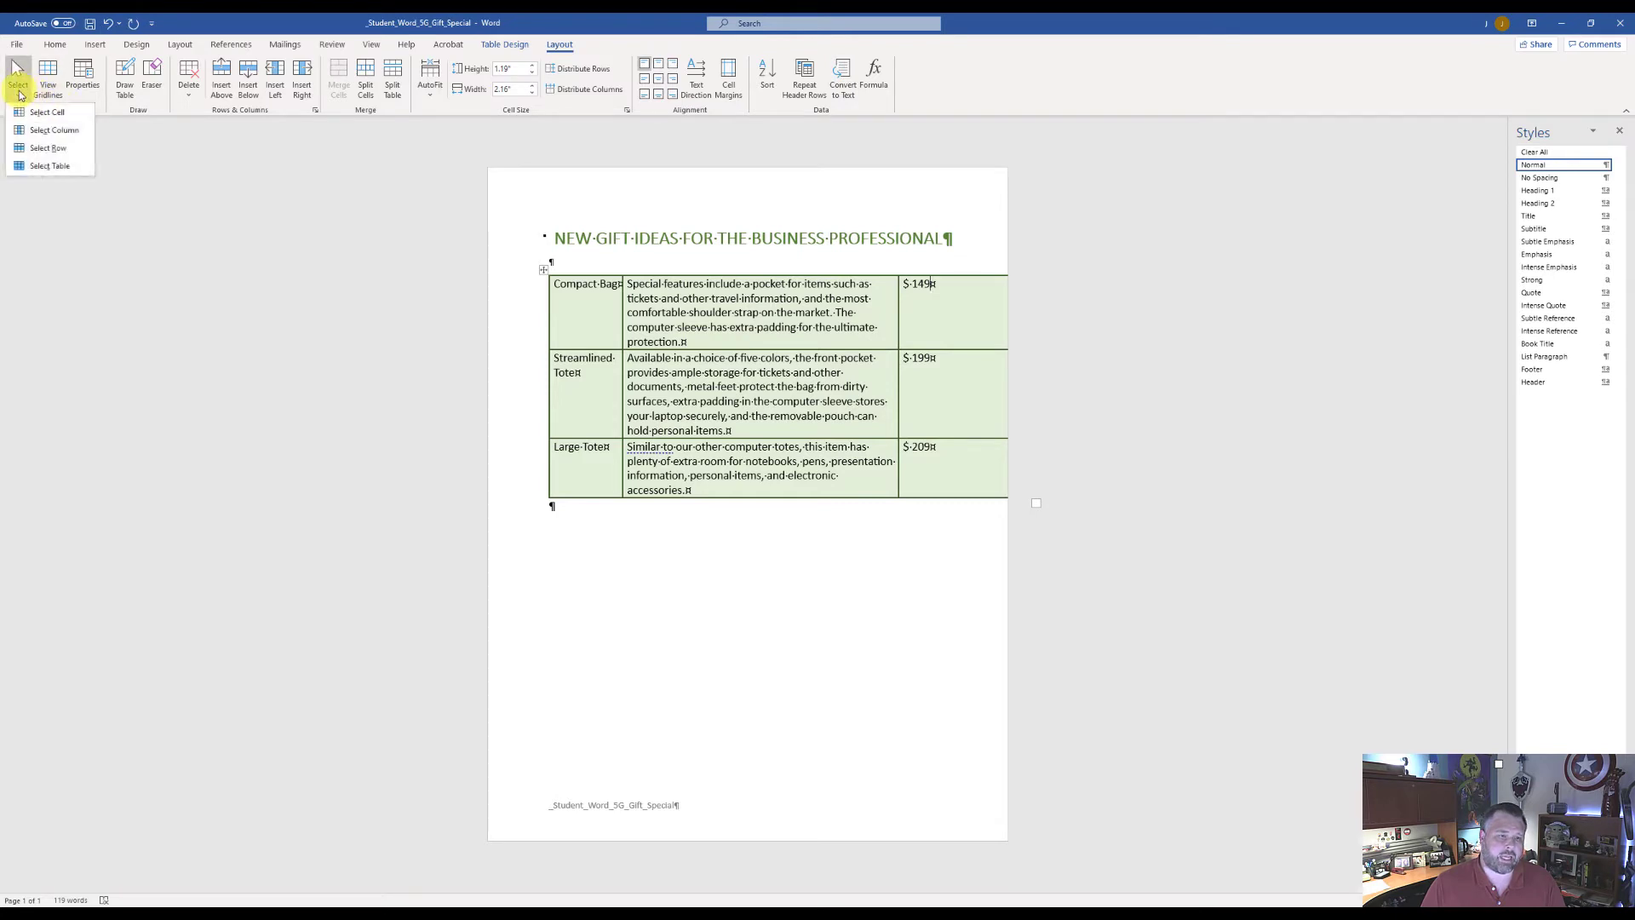
pyautogui.click(54, 131)
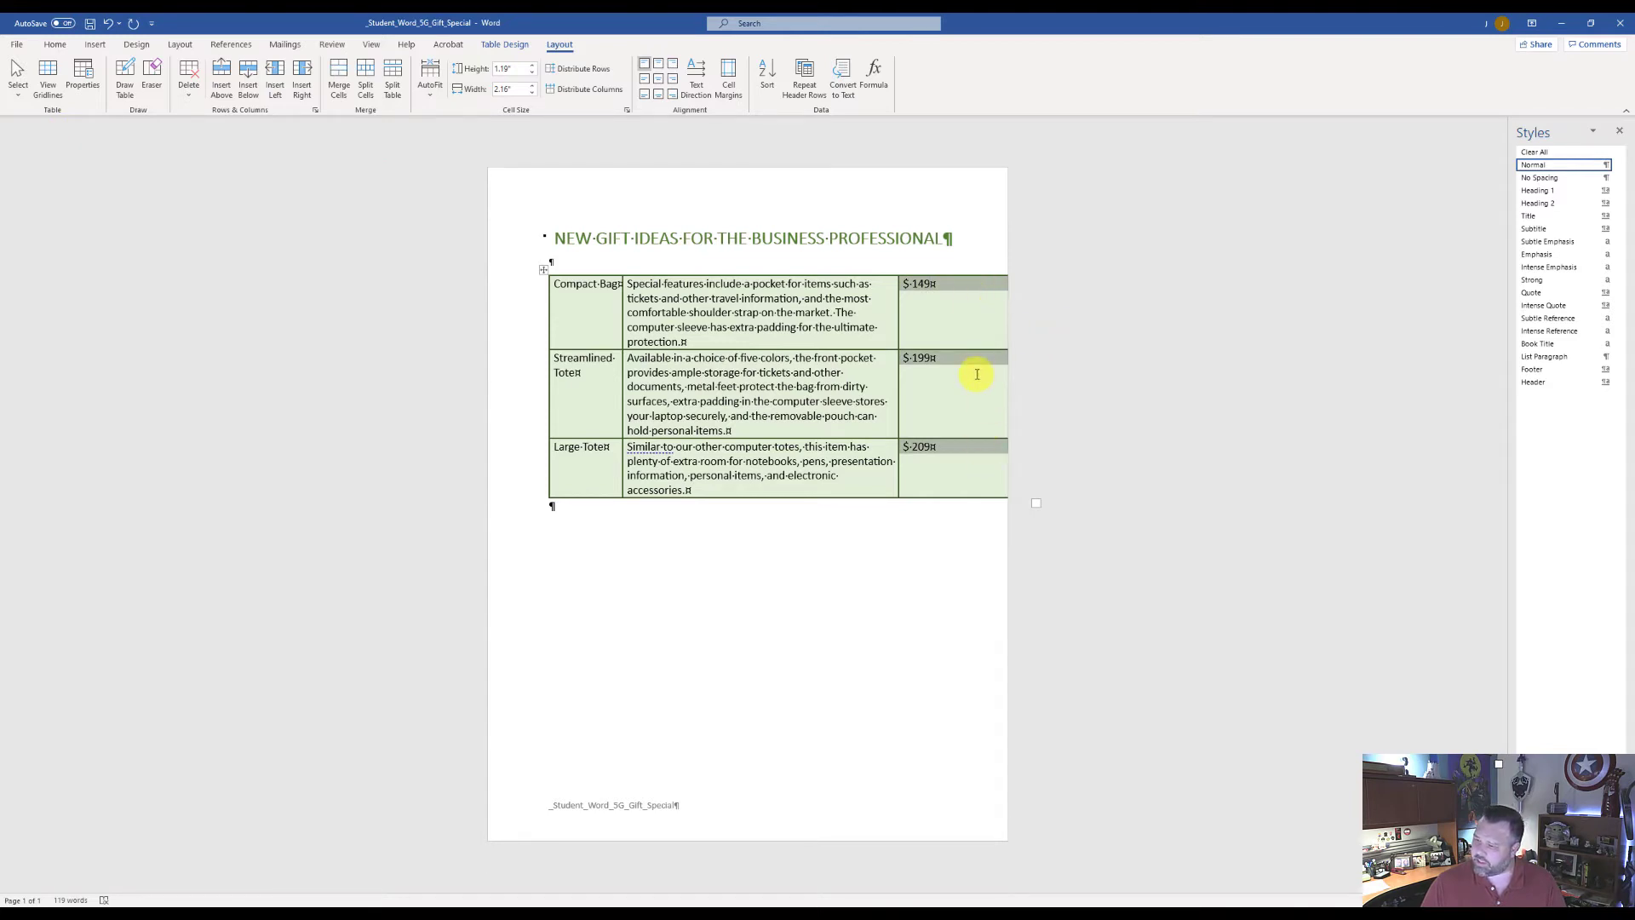
pyautogui.click(503, 90)
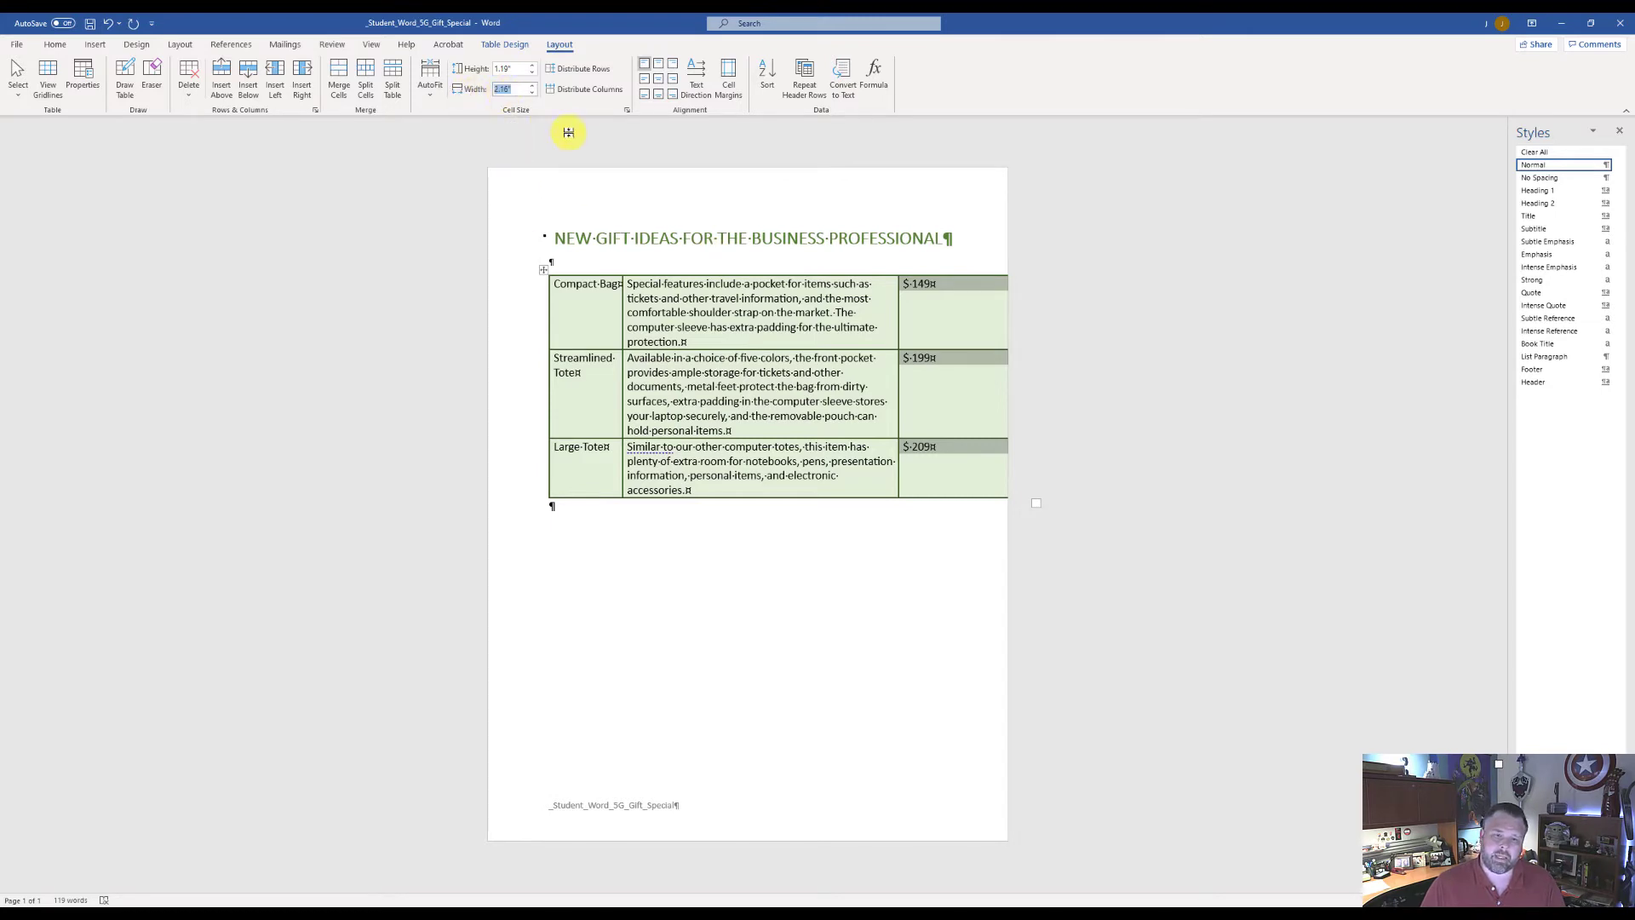
pyautogui.write('.7')
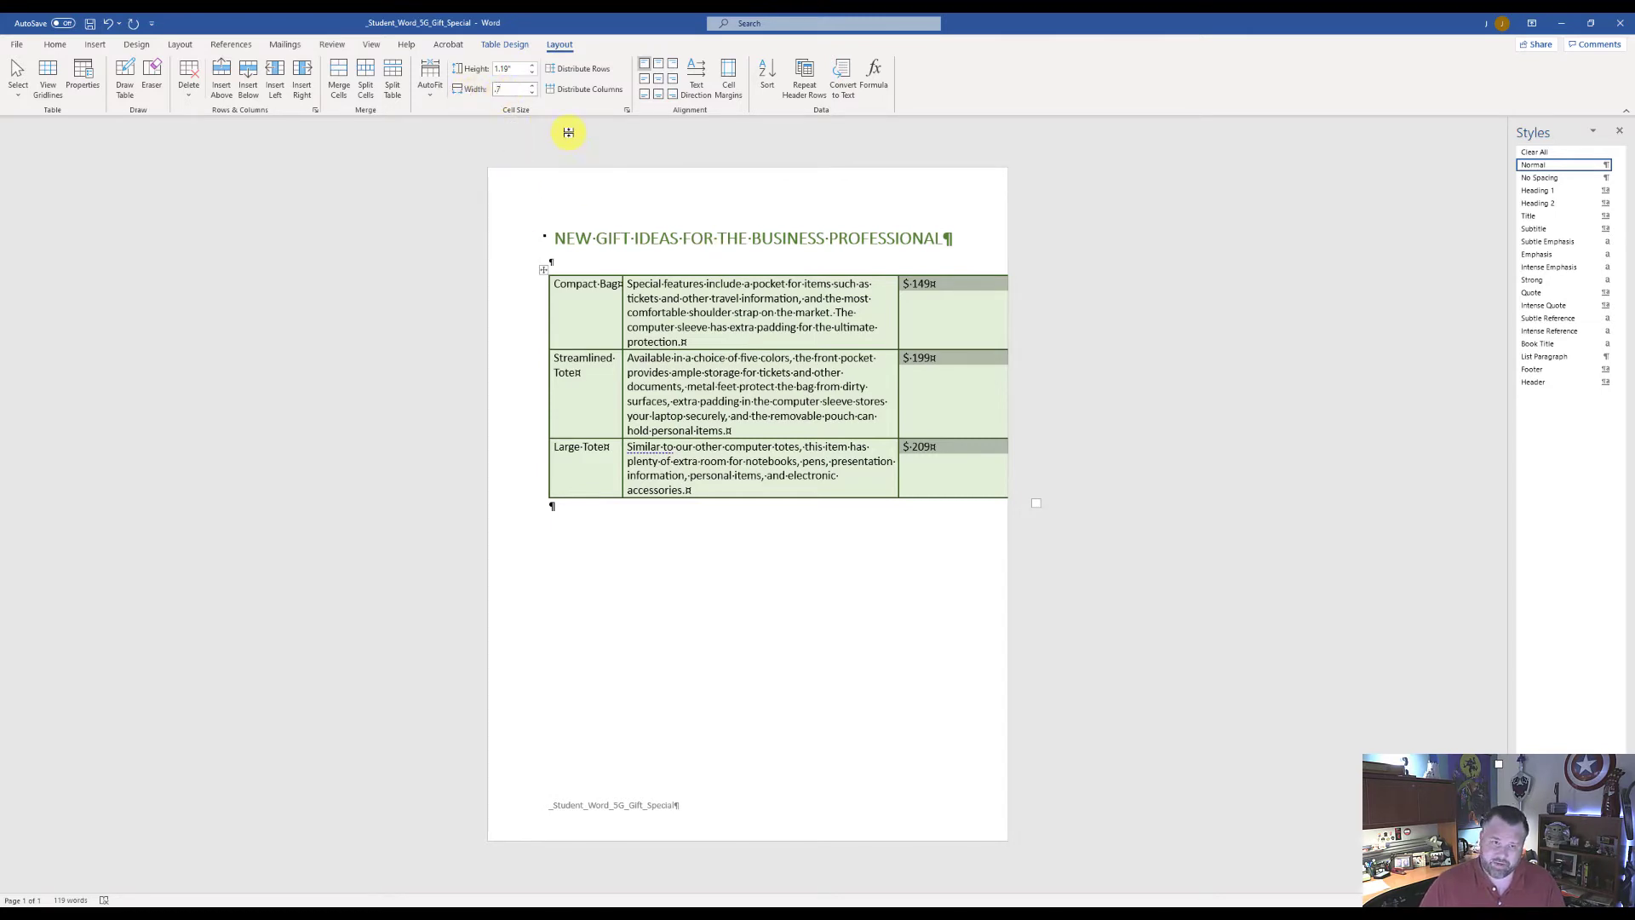
pyautogui.press('Return')
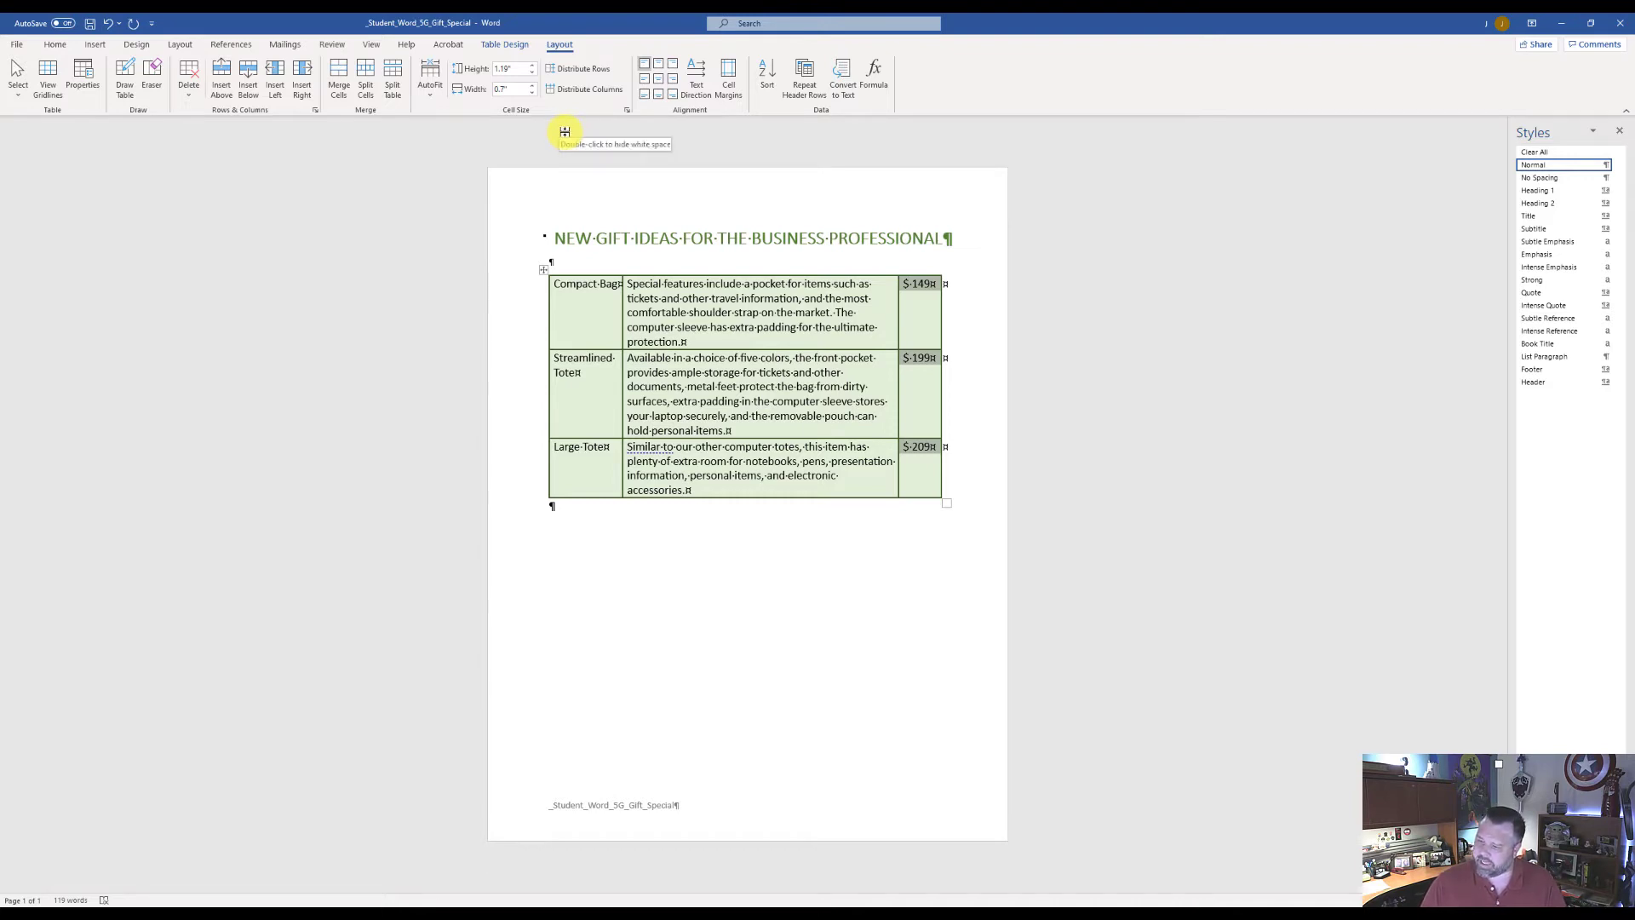
# Insert a row above the Compact Bag row and fill its cells with the headings Item, Description and Price
pyautogui.click(596, 284)
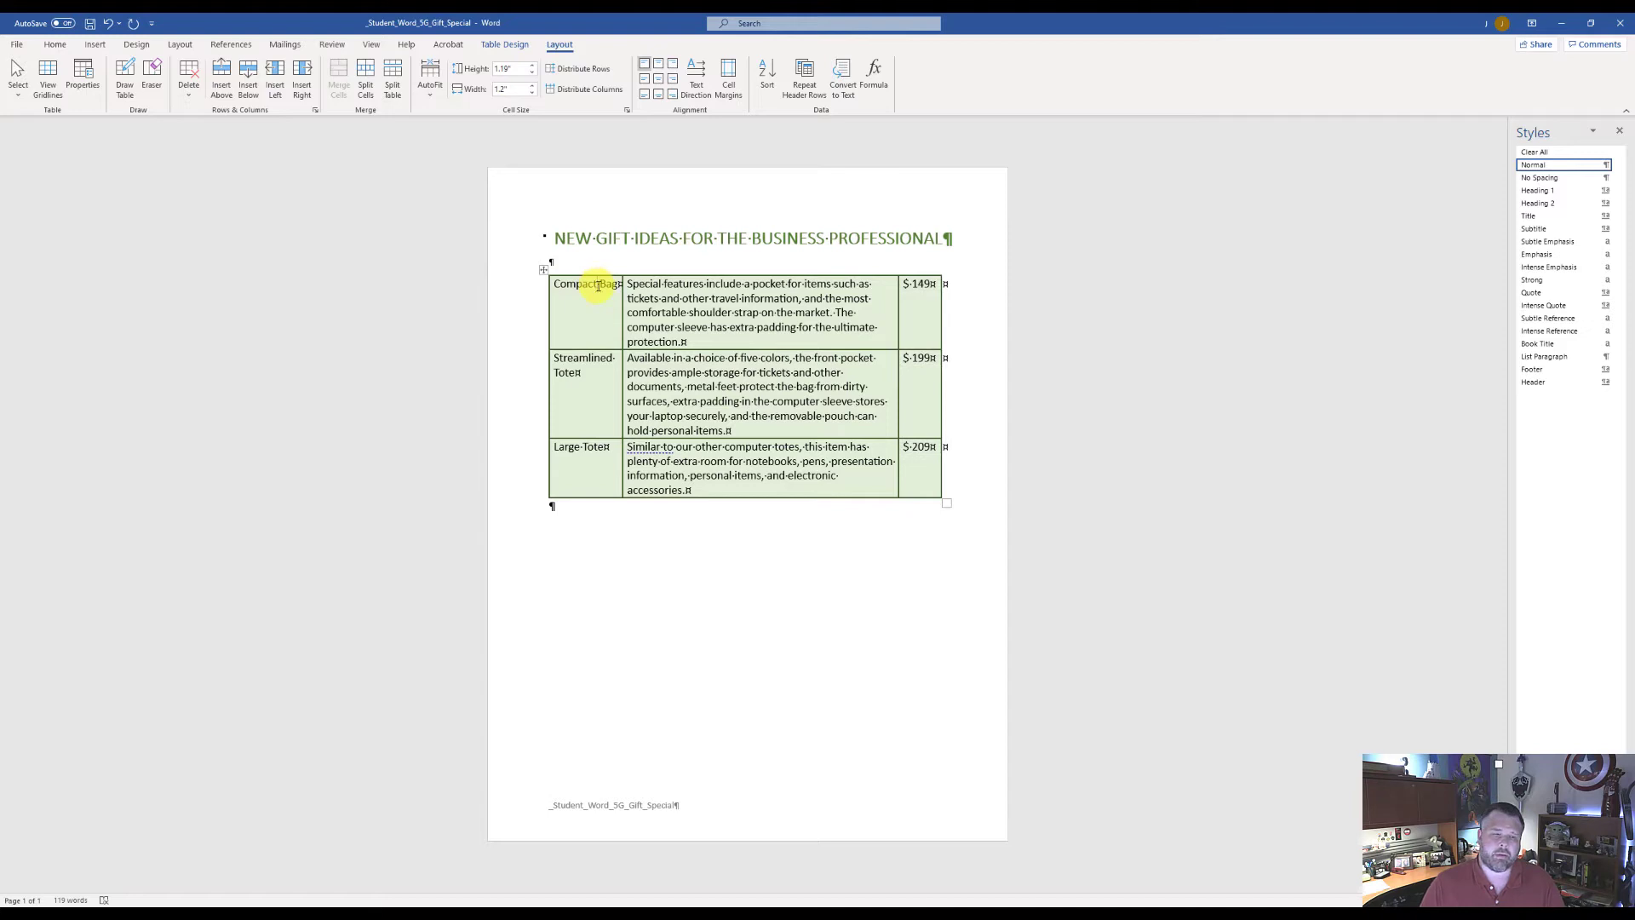
pyautogui.click(223, 83)
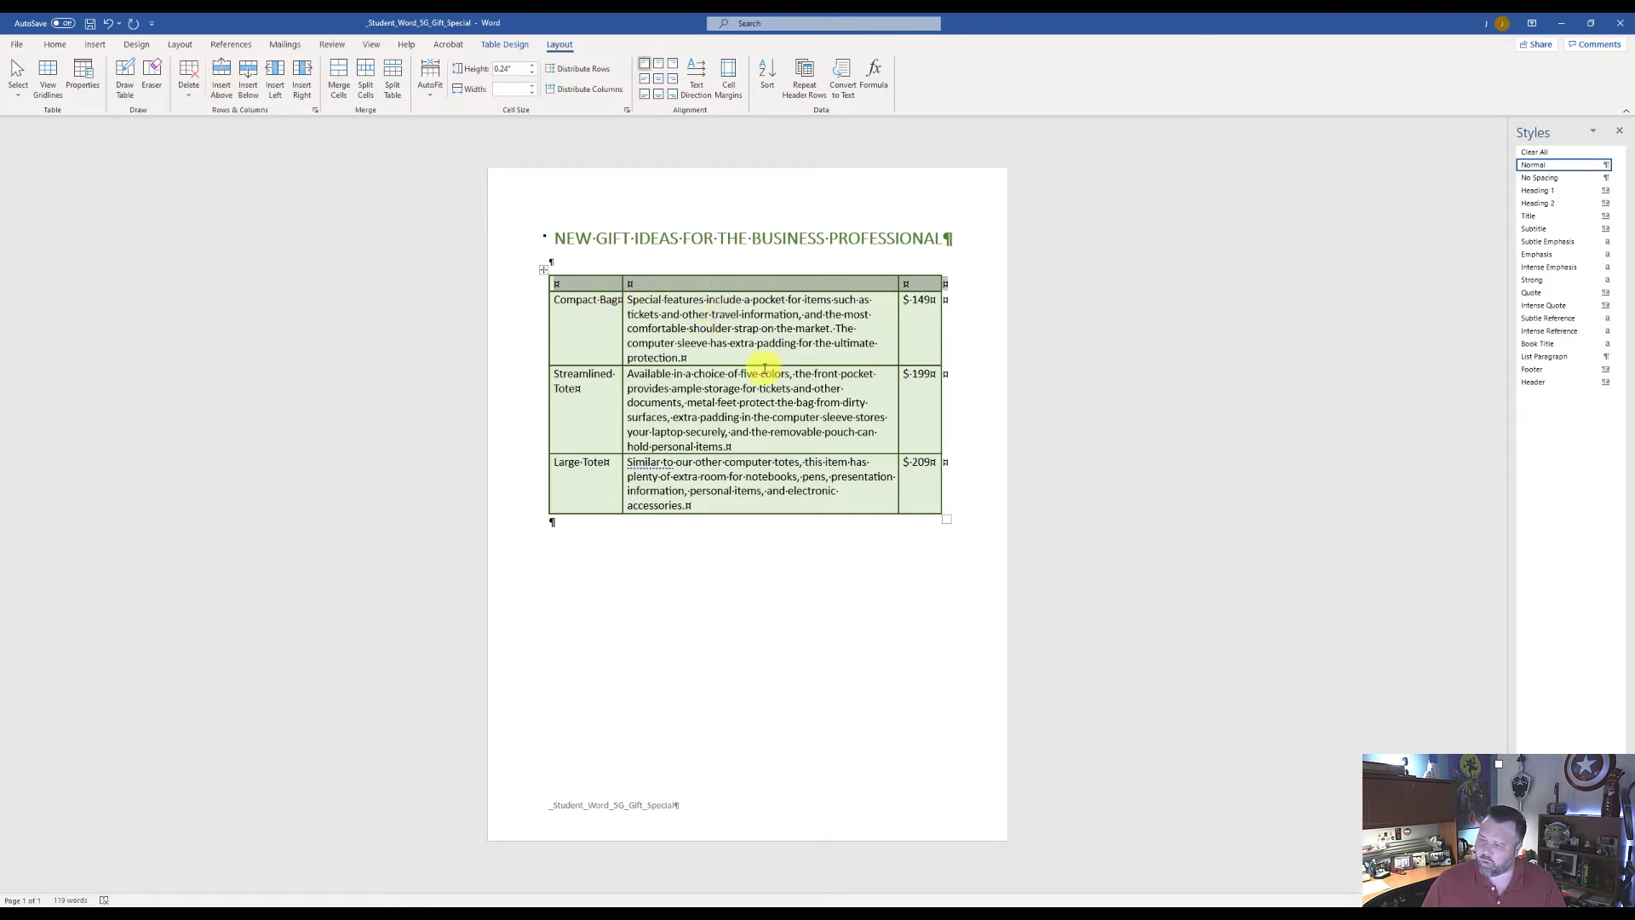
pyautogui.click(572, 282)
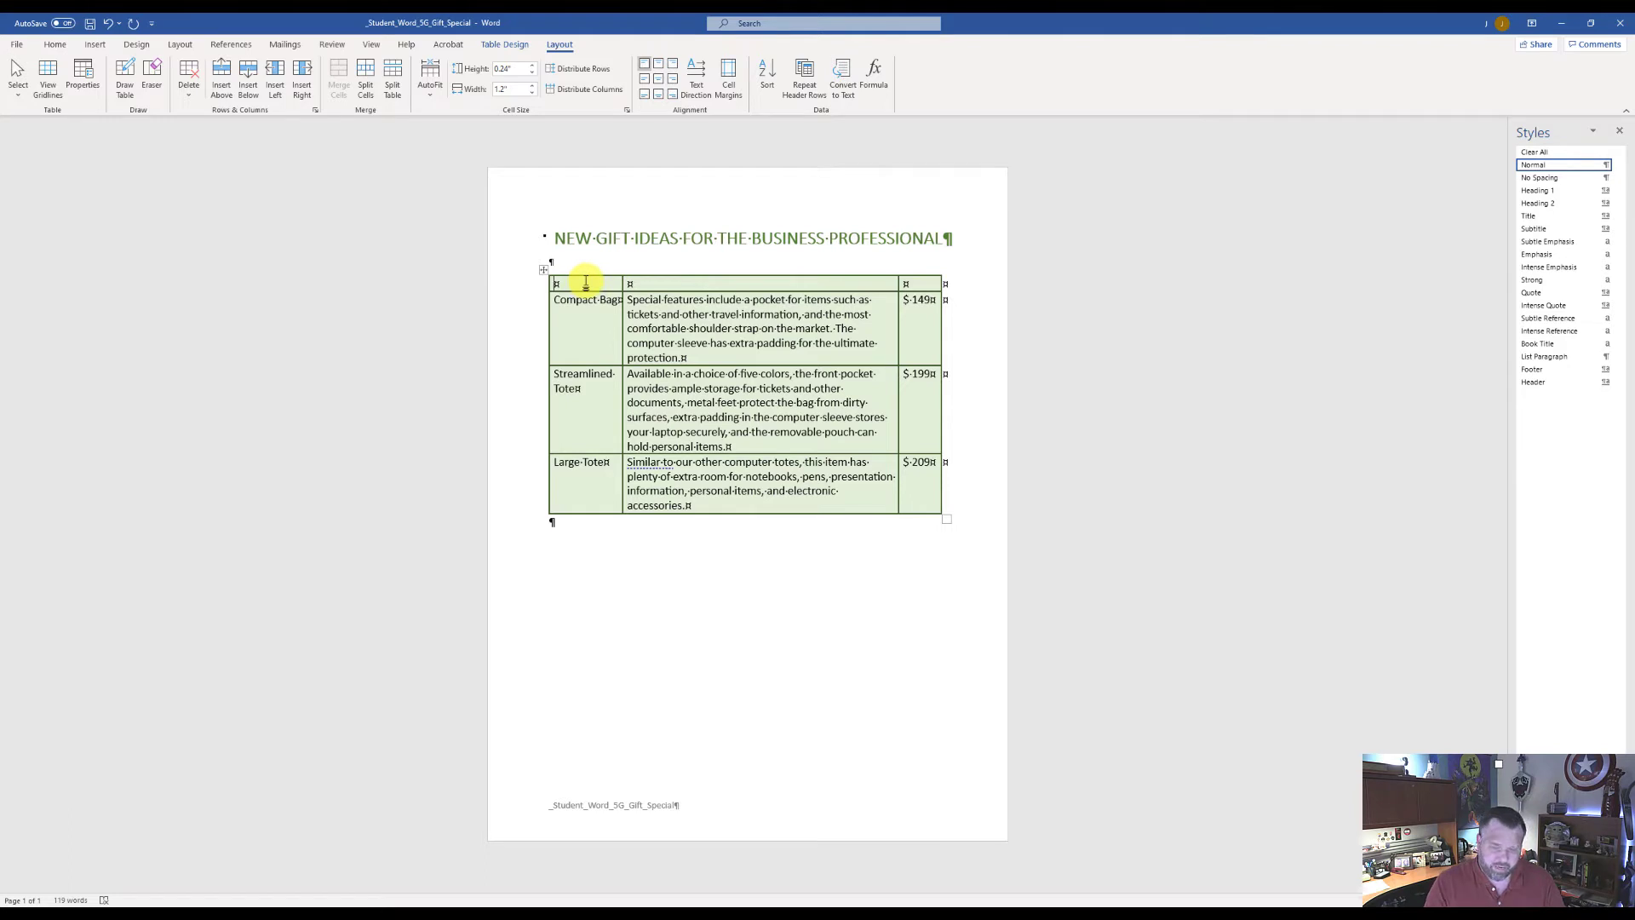
pyautogui.write('I')
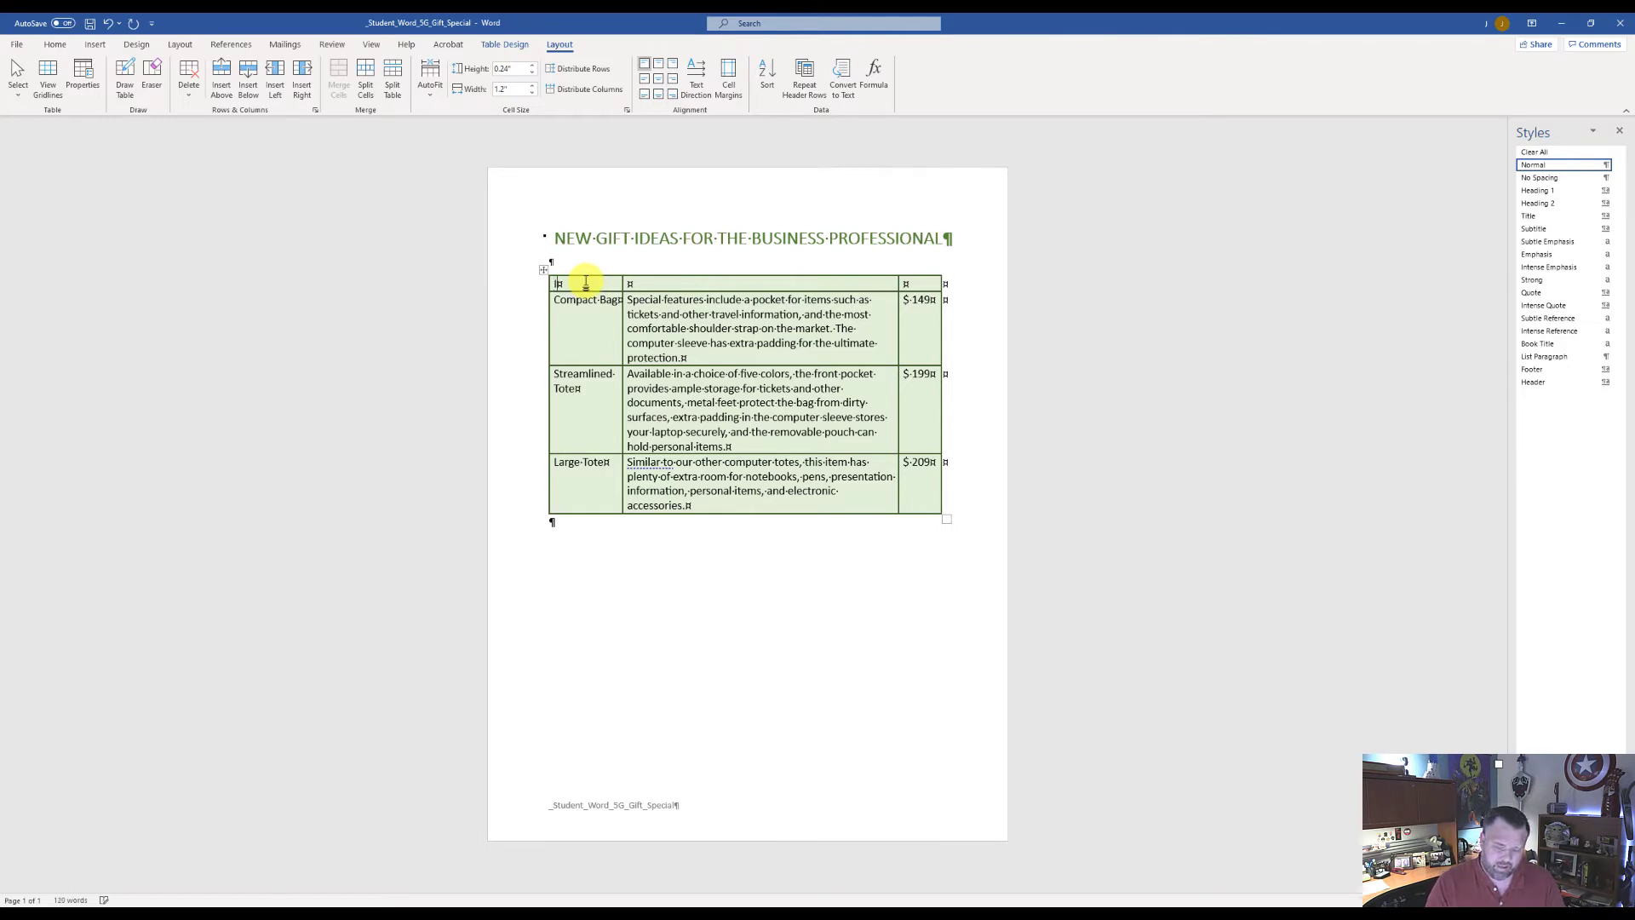
pyautogui.write('tem')
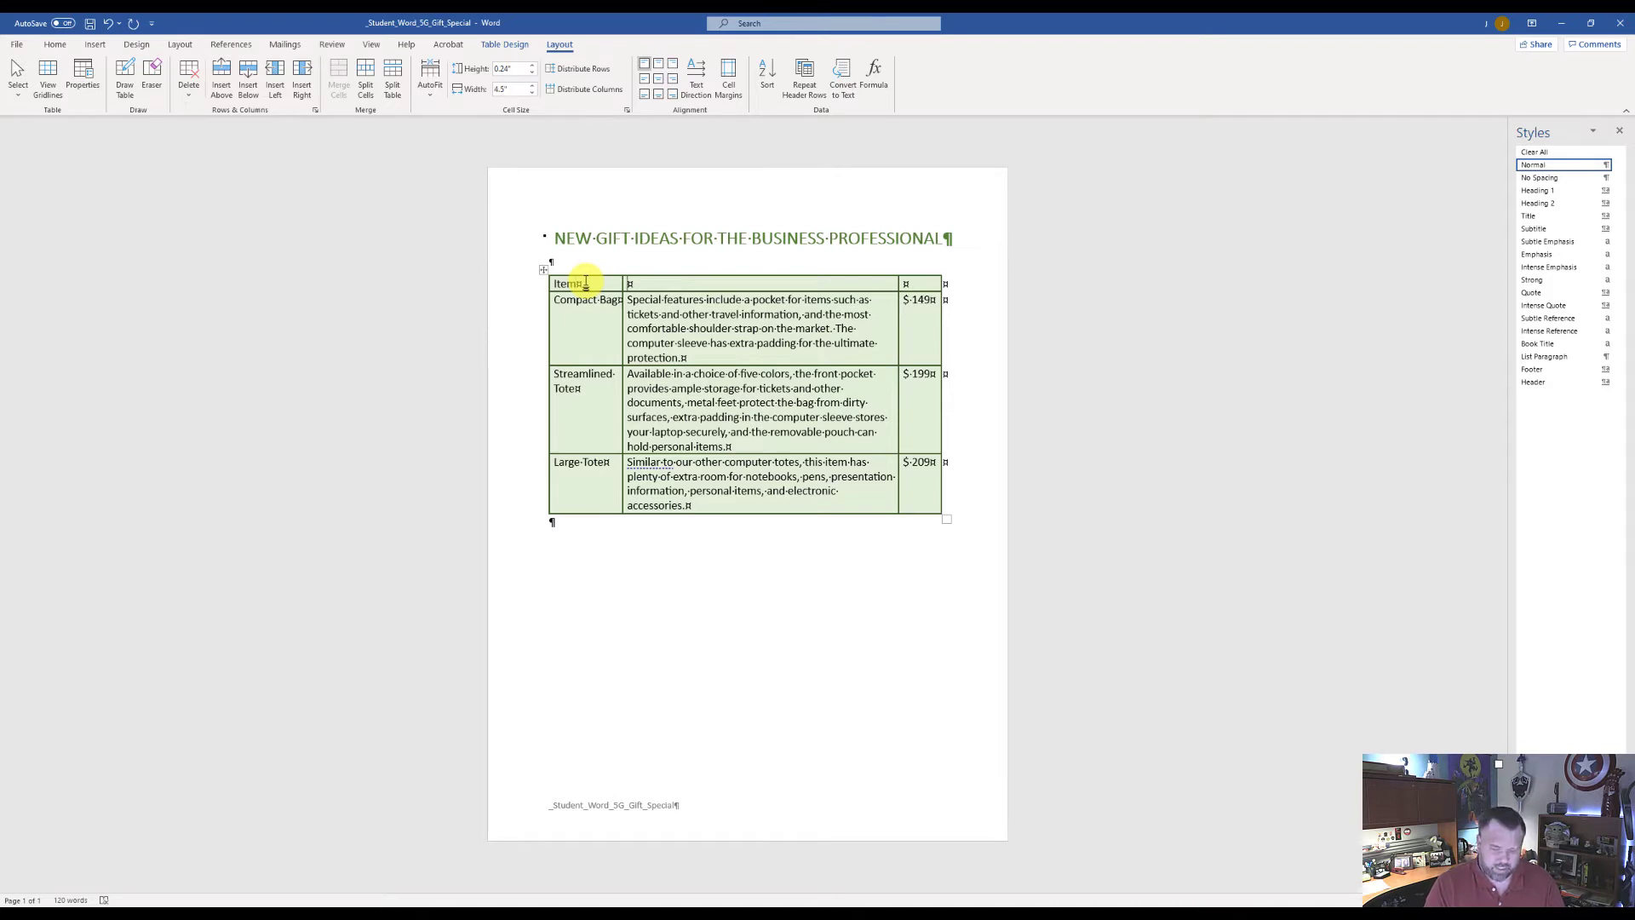
pyautogui.write('Des')
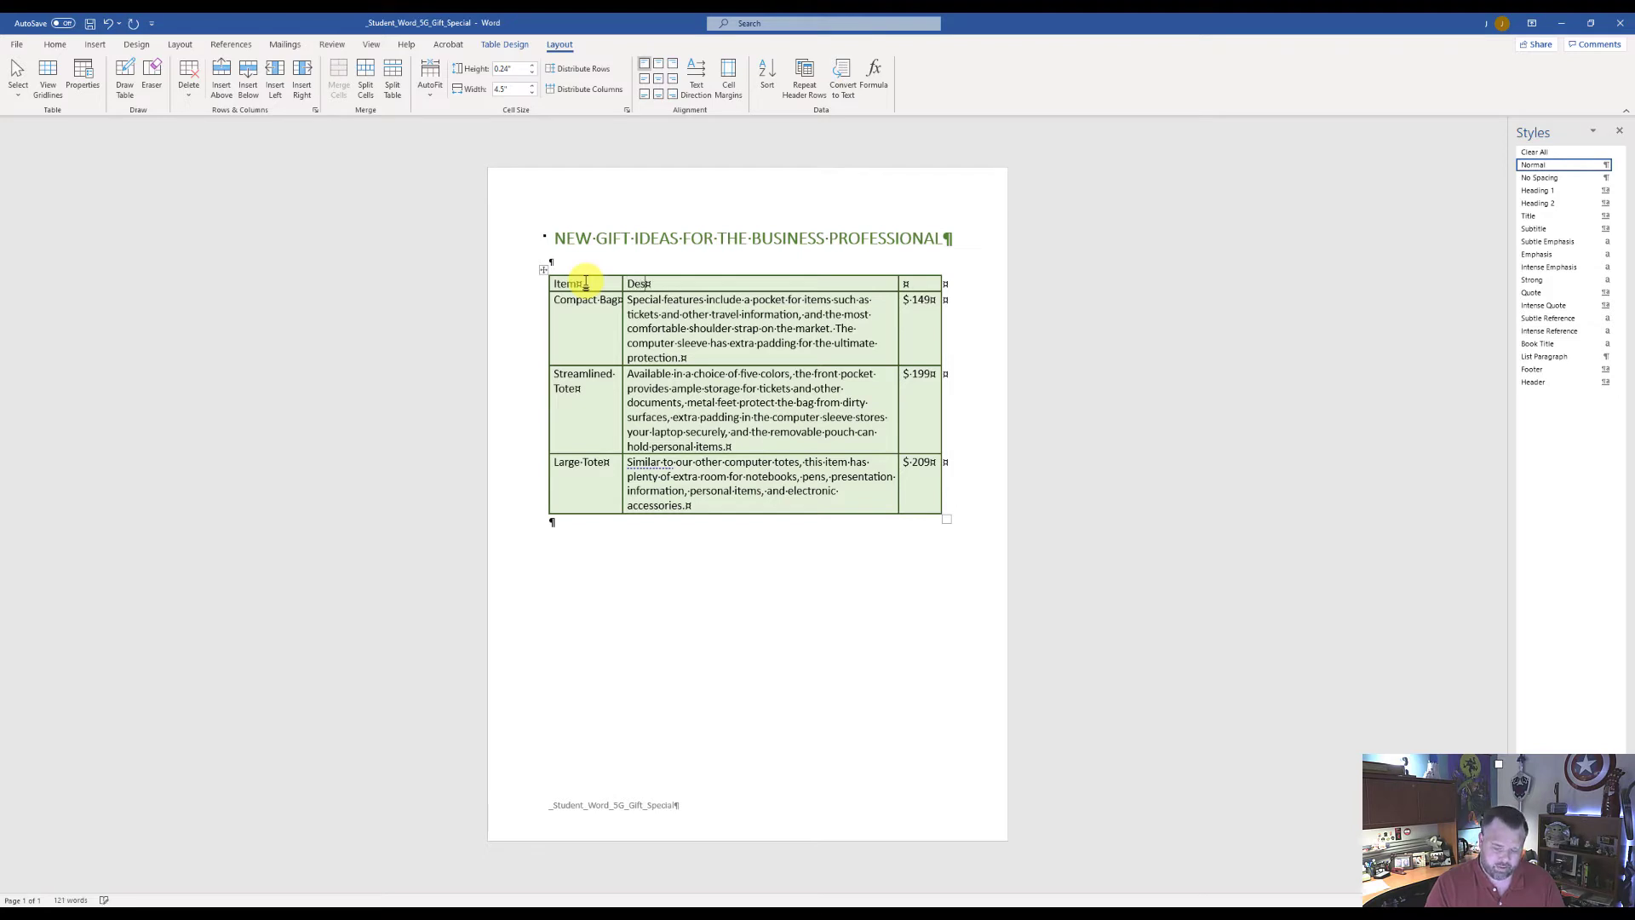
pyautogui.write('cription')
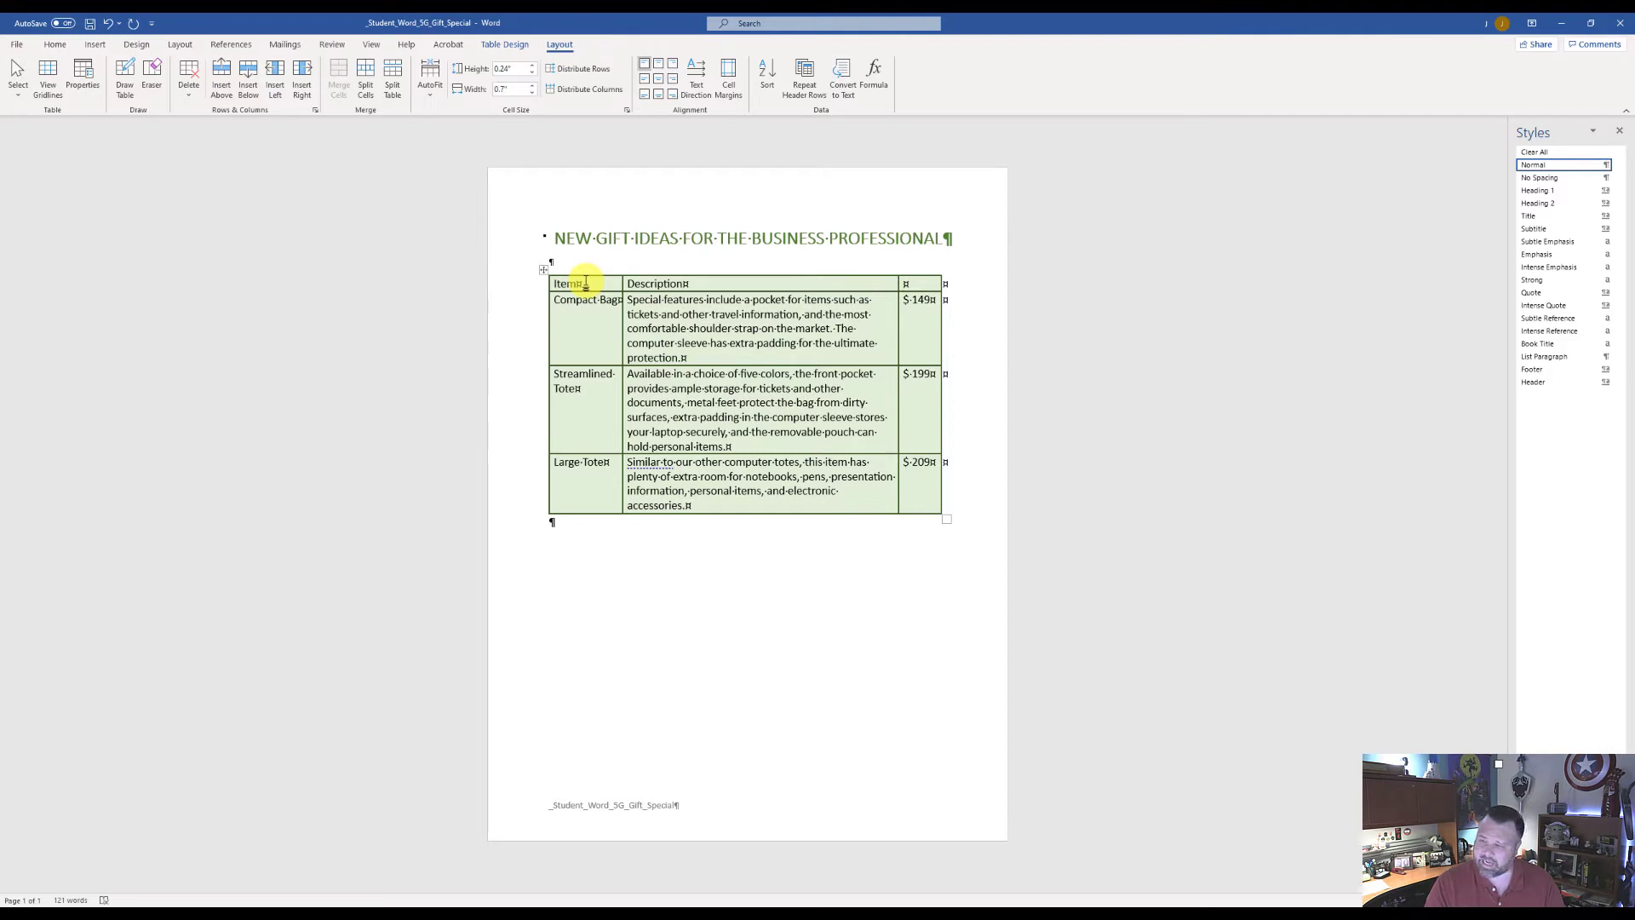
pyautogui.write('P')
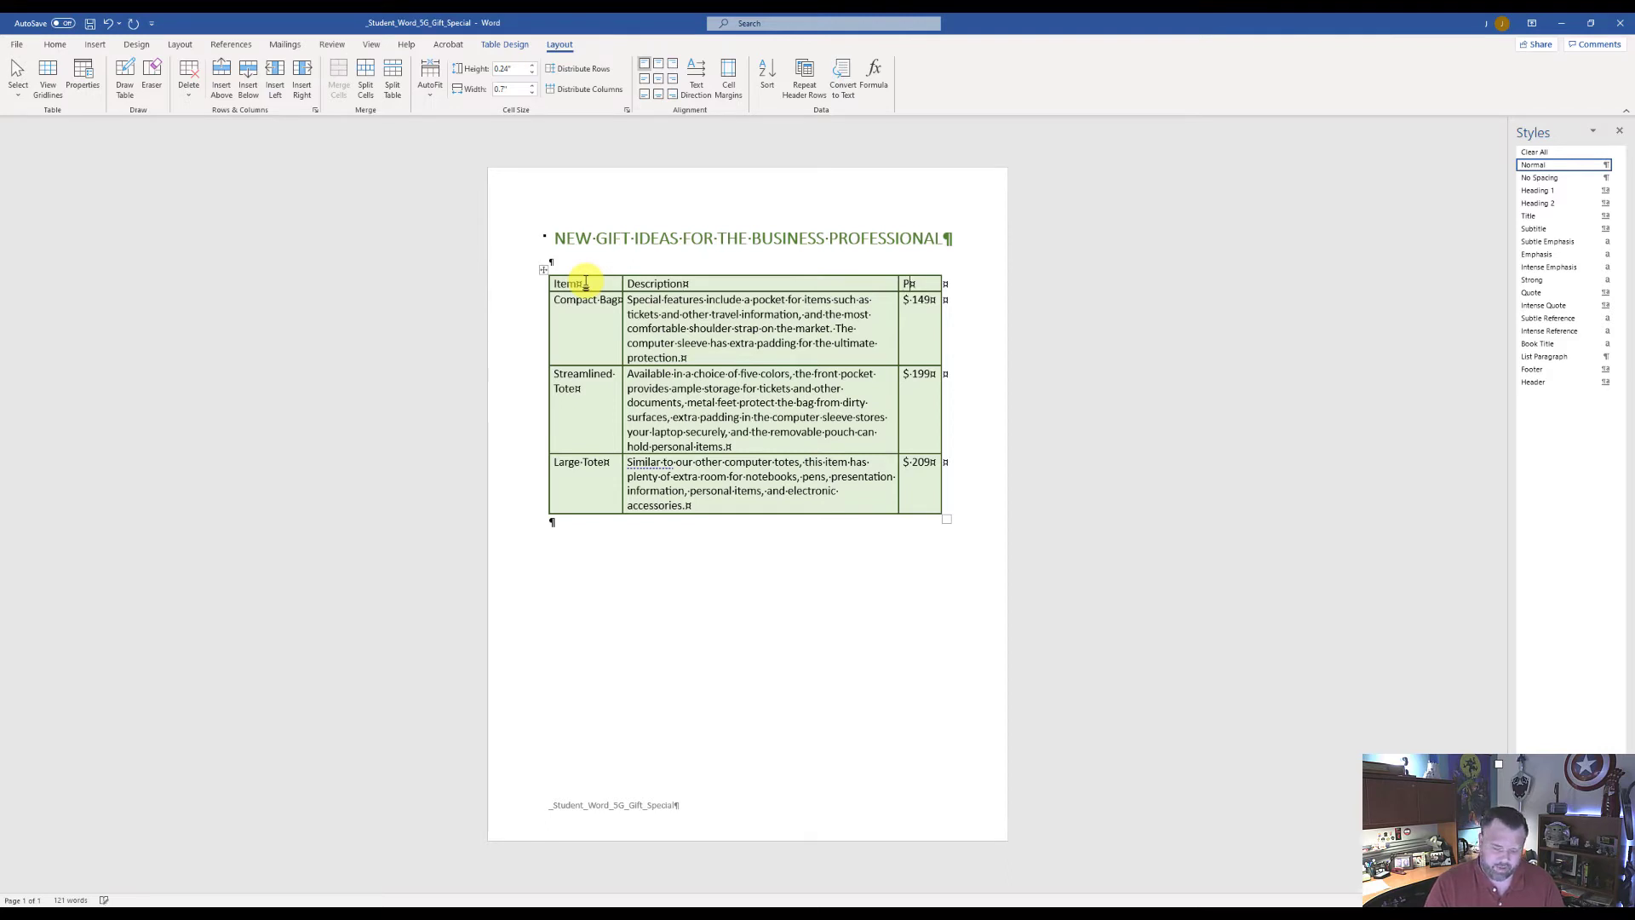
pyautogui.write('ric')
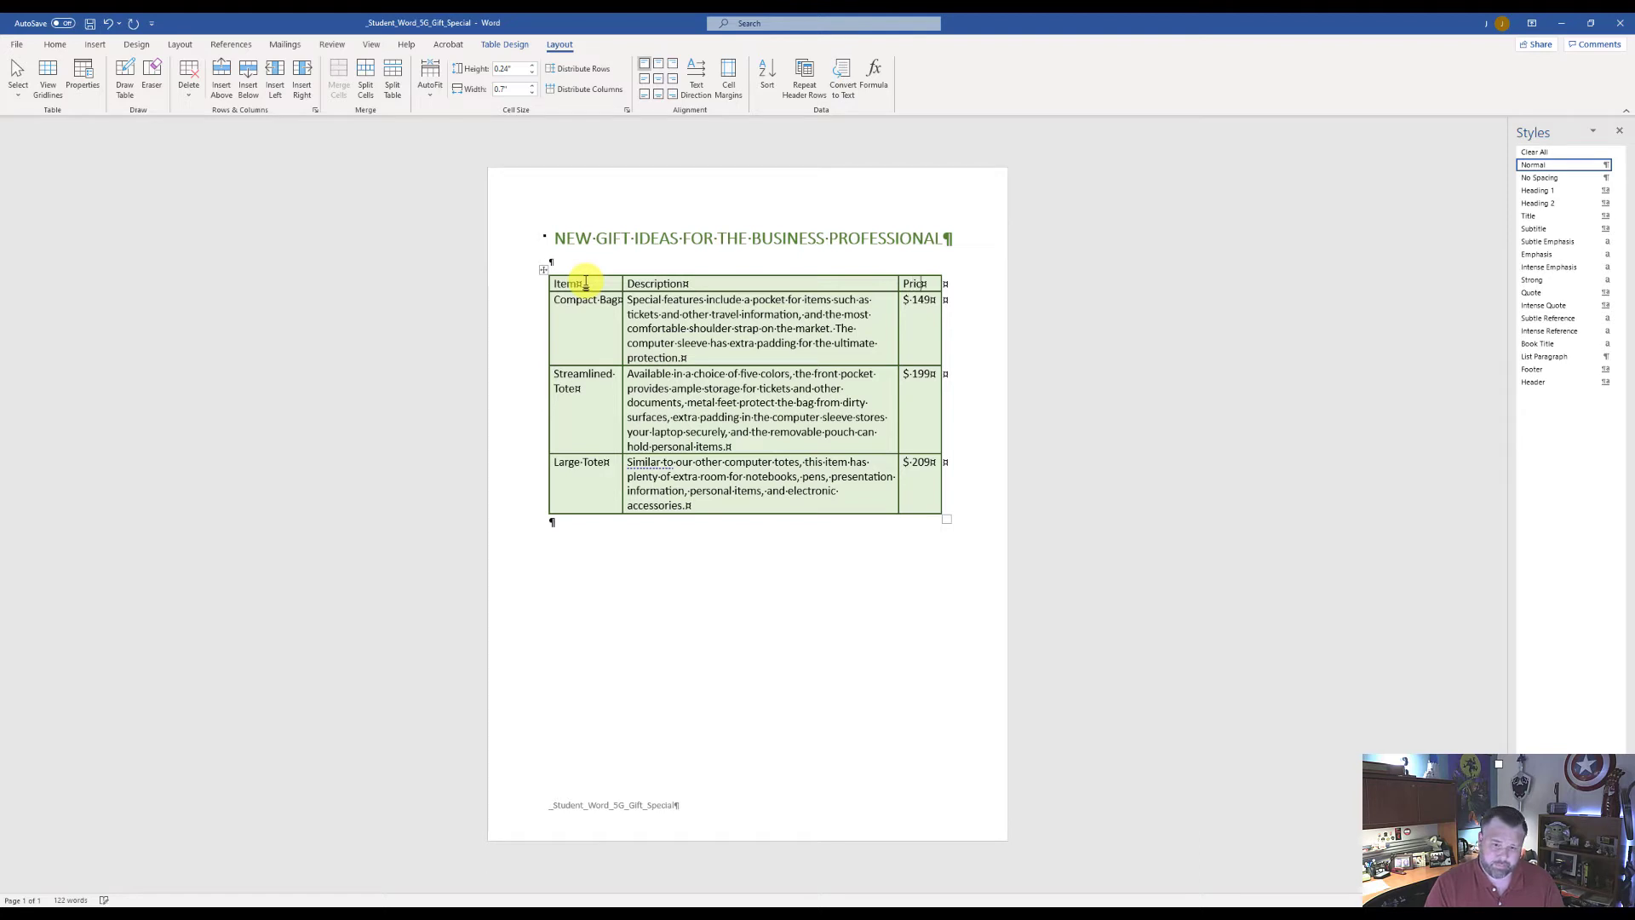
pyautogui.write('e')
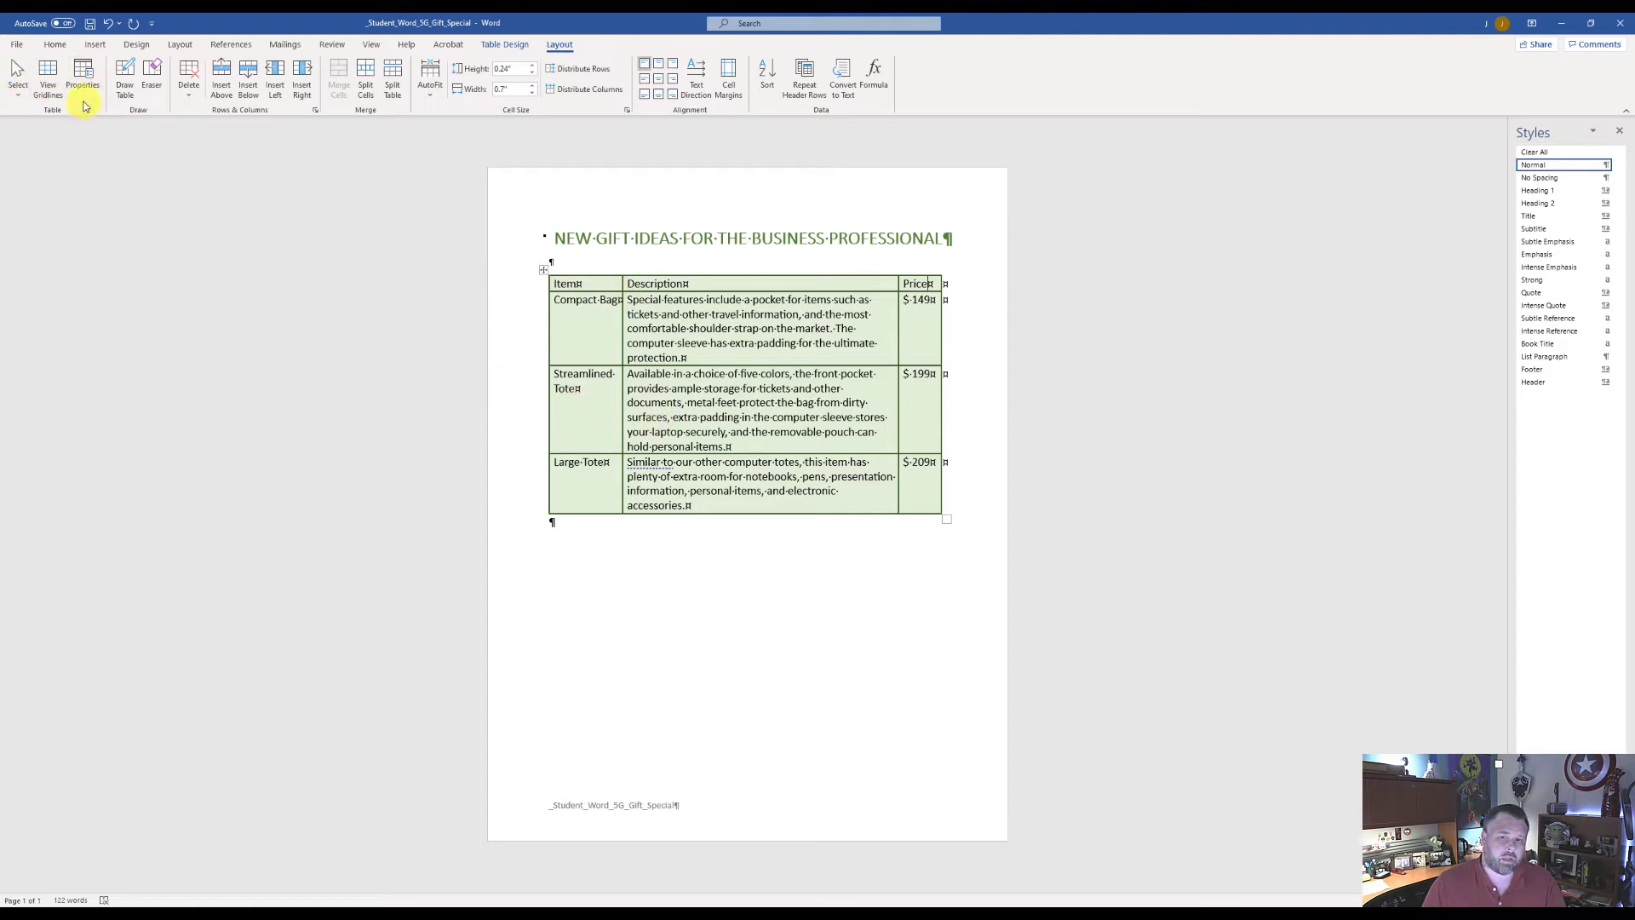
# Make the table's header row bold and centre its text both horizontally and vertically in the cells
pyautogui.click(19, 85)
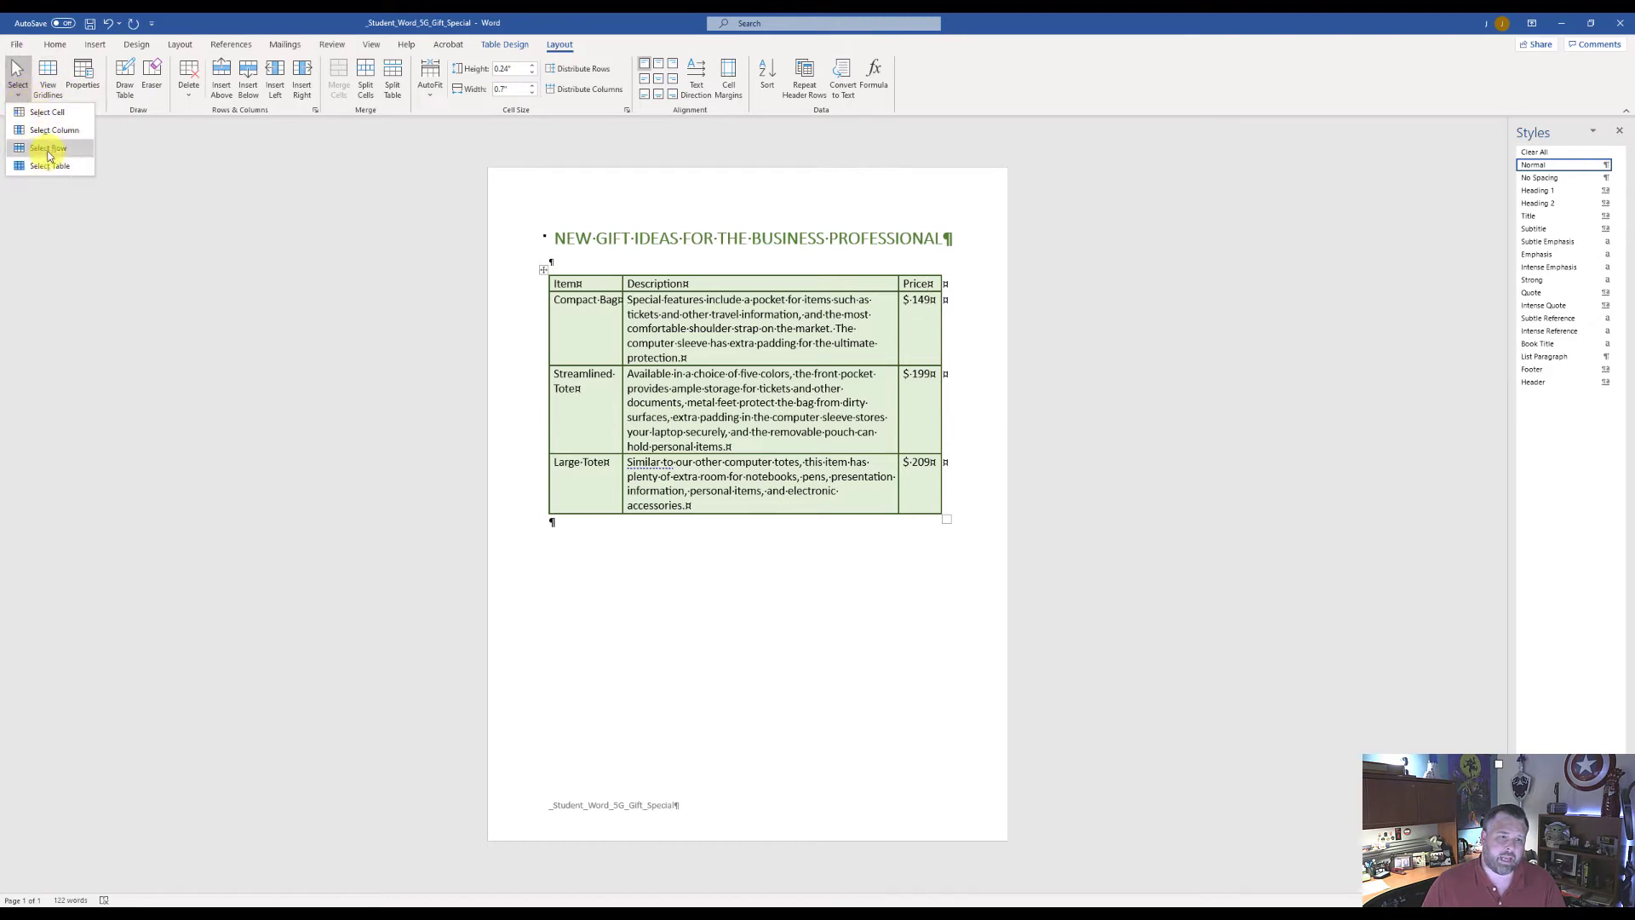
pyautogui.click(49, 150)
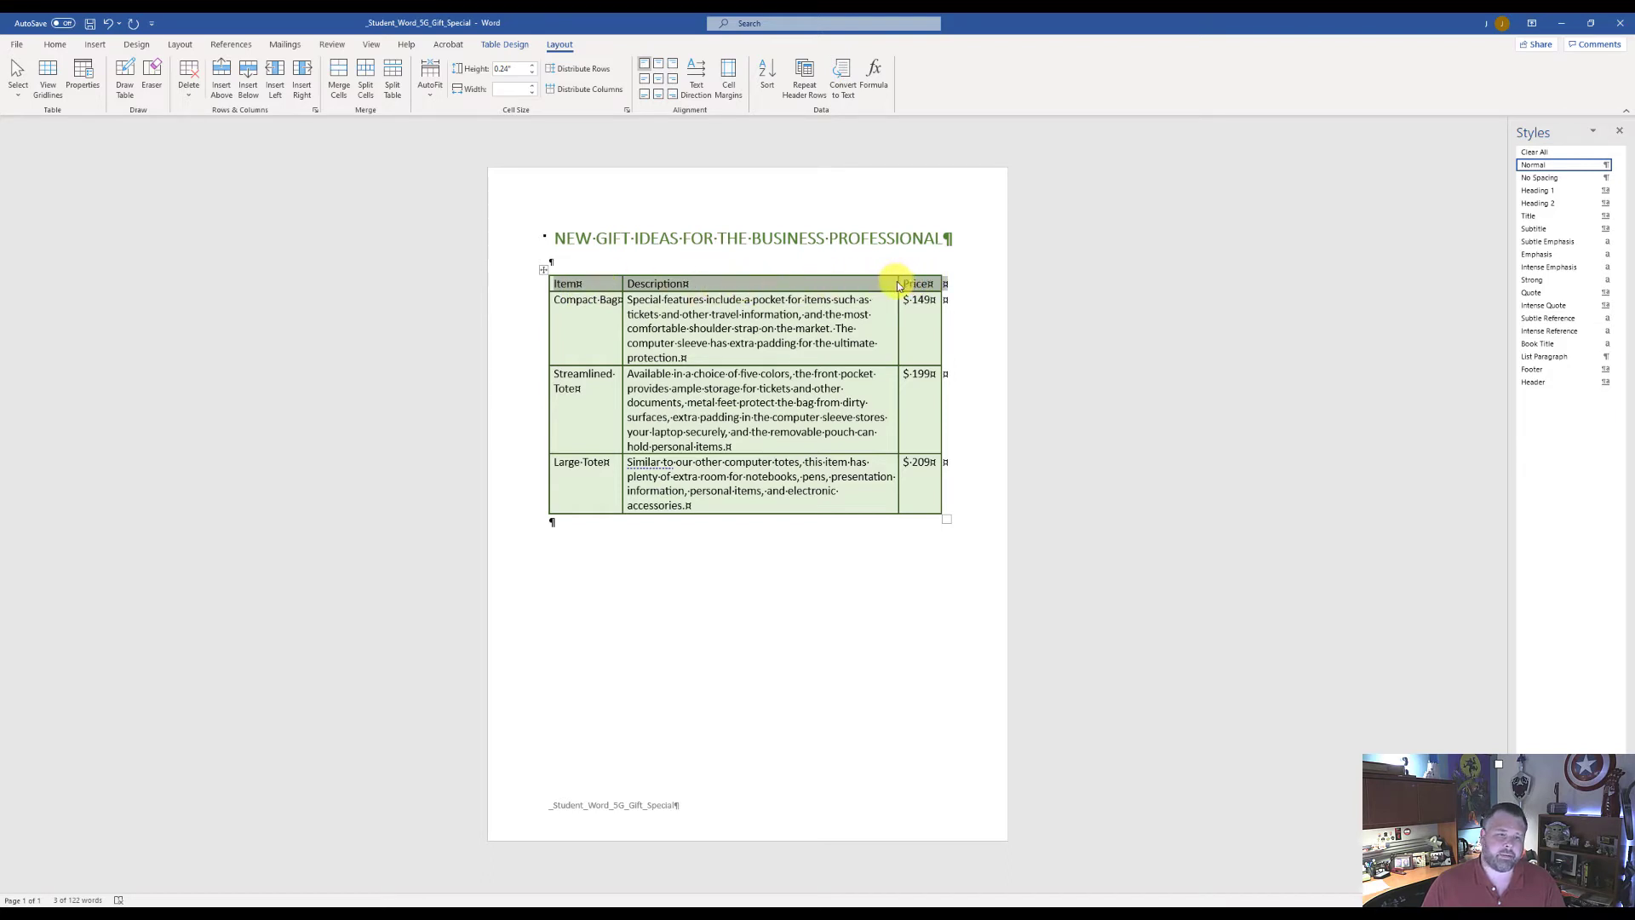
pyautogui.hotkey('ctrl', 'b')
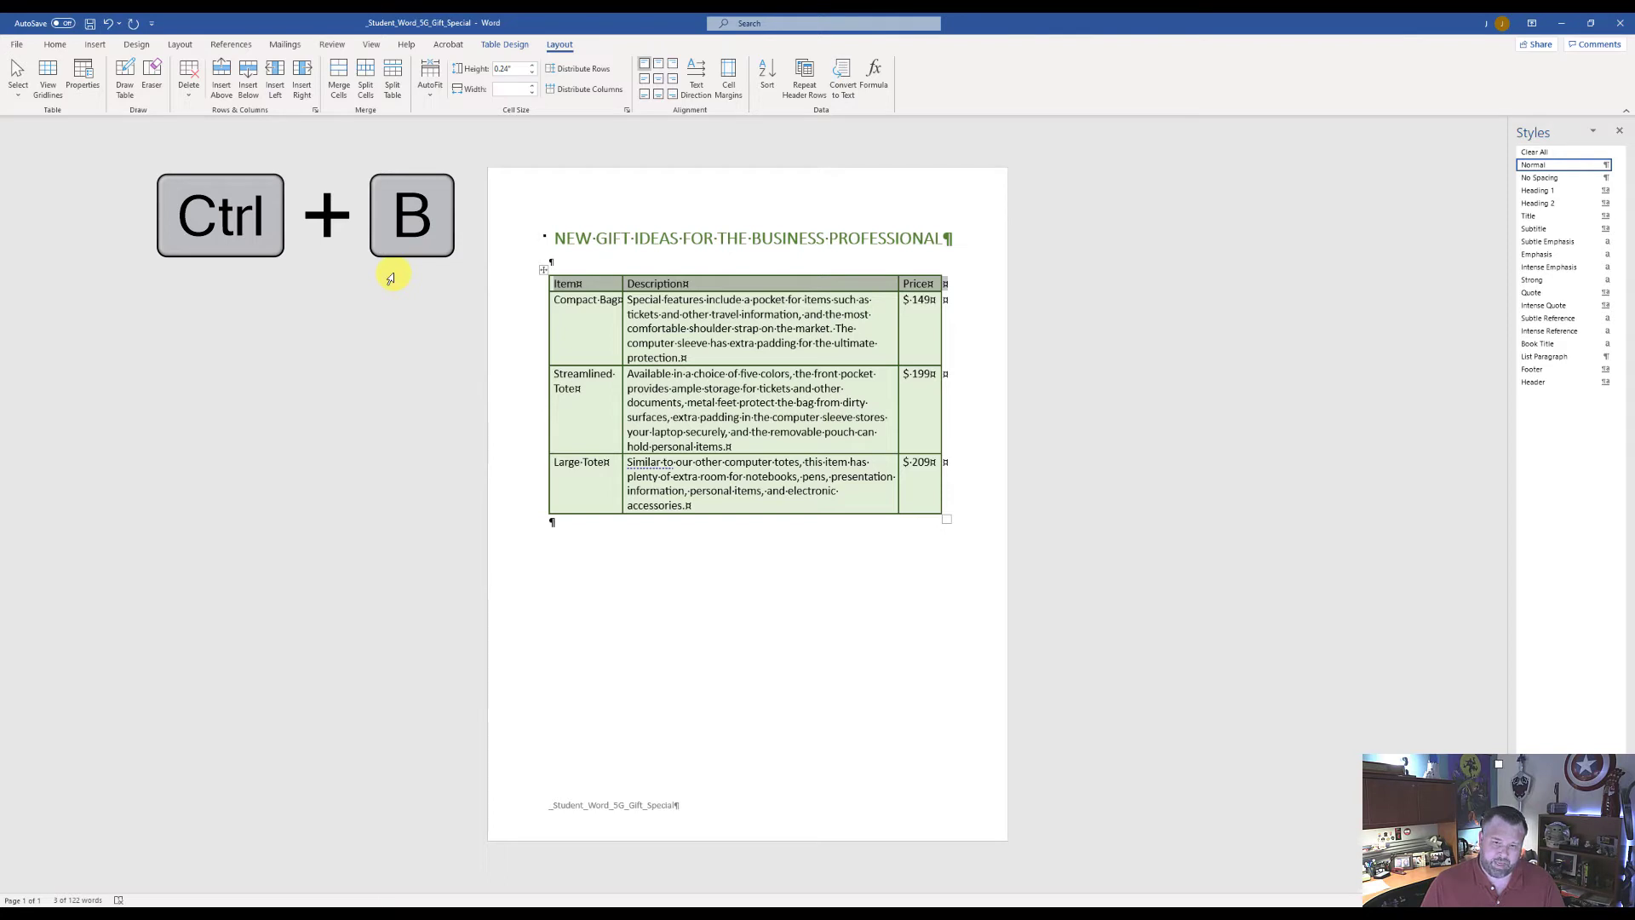
pyautogui.hotkey('ctrl', 'b')
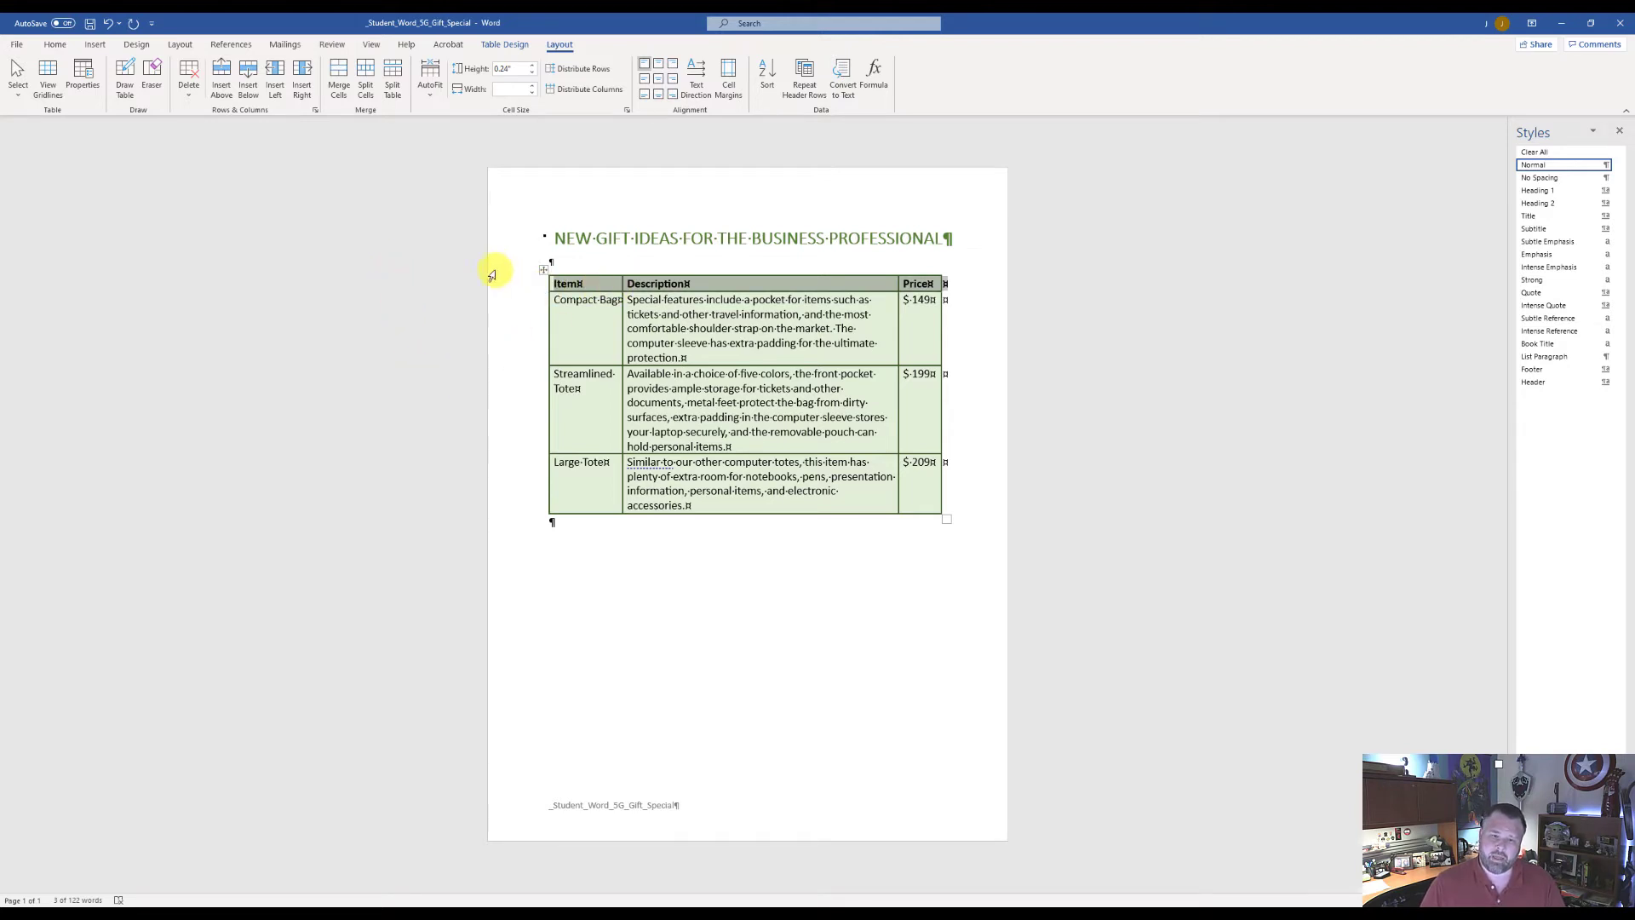
pyautogui.click(52, 47)
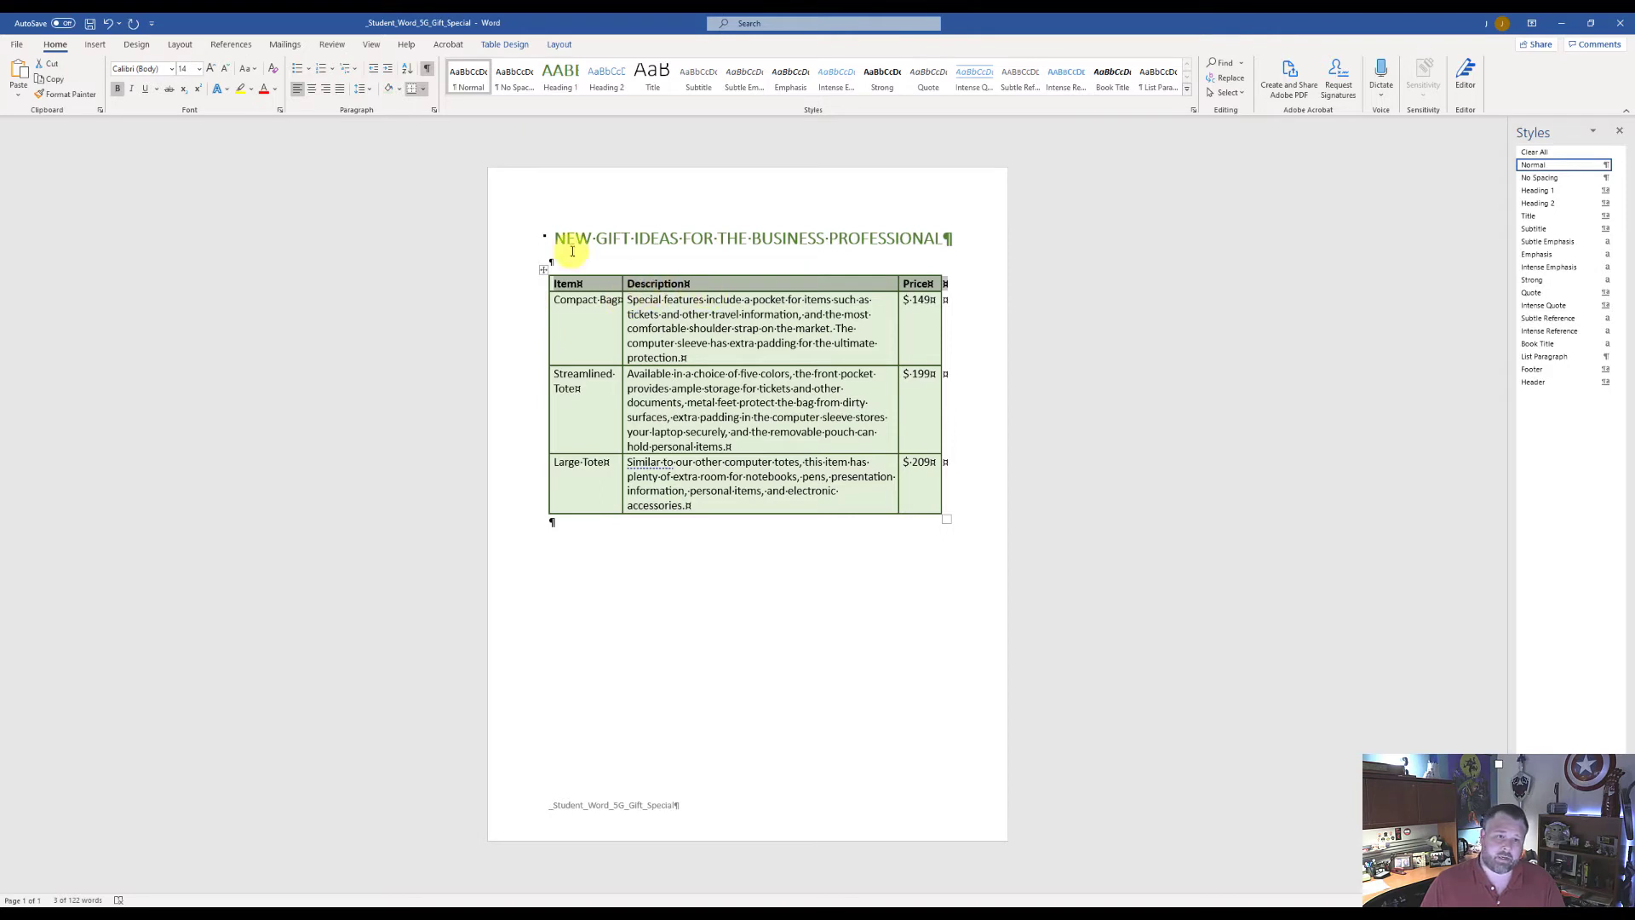
pyautogui.click(562, 46)
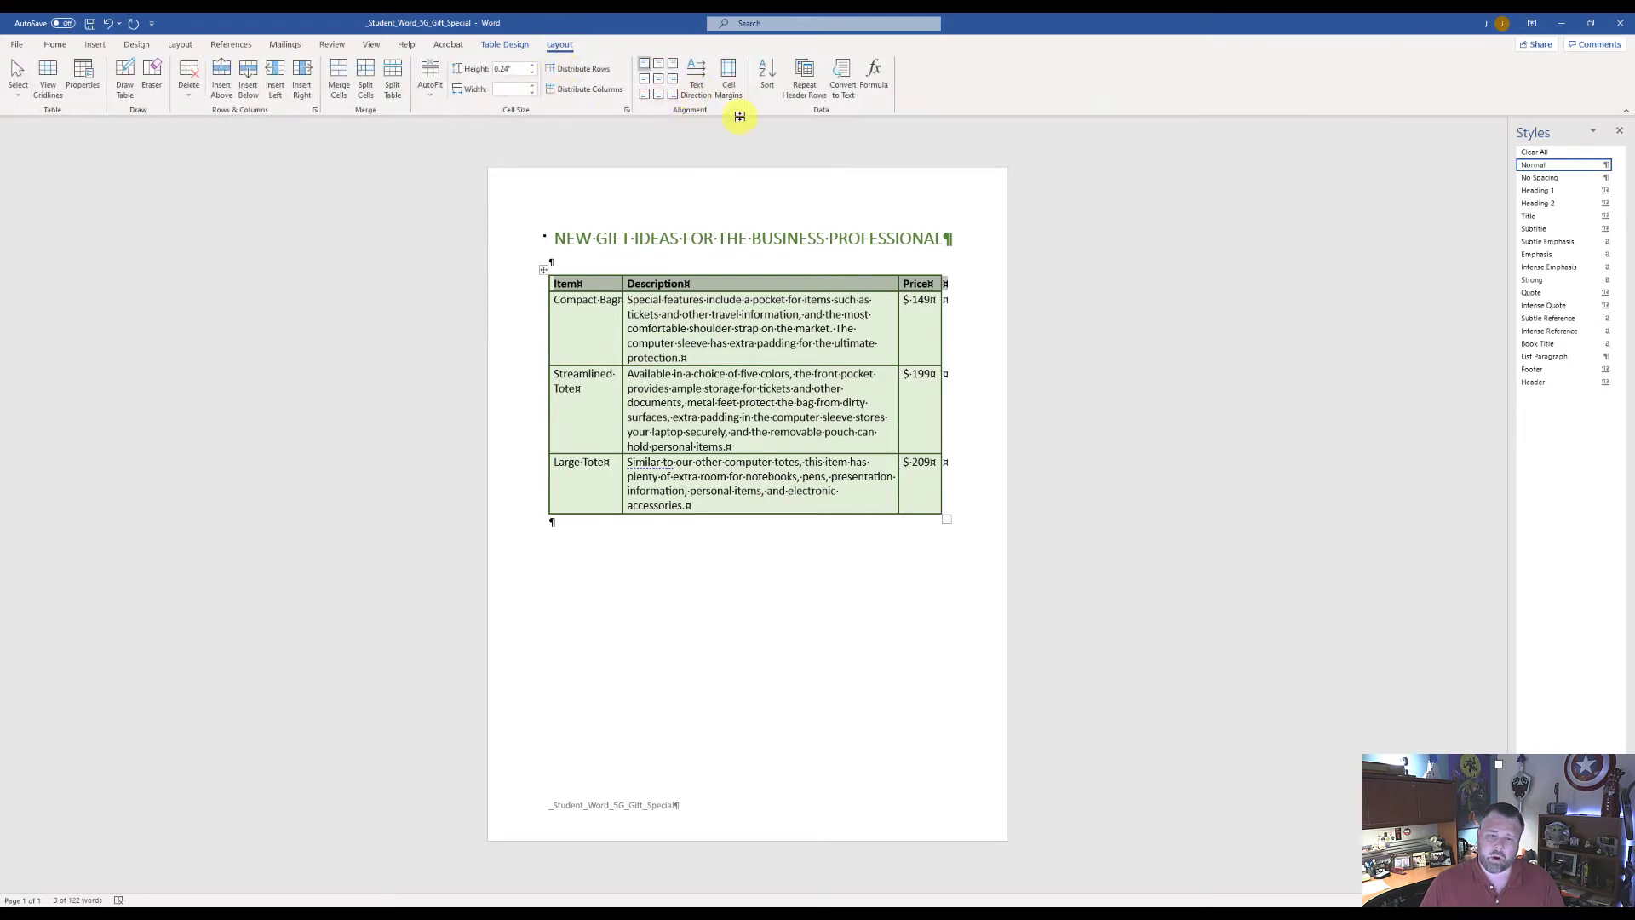
pyautogui.click(660, 85)
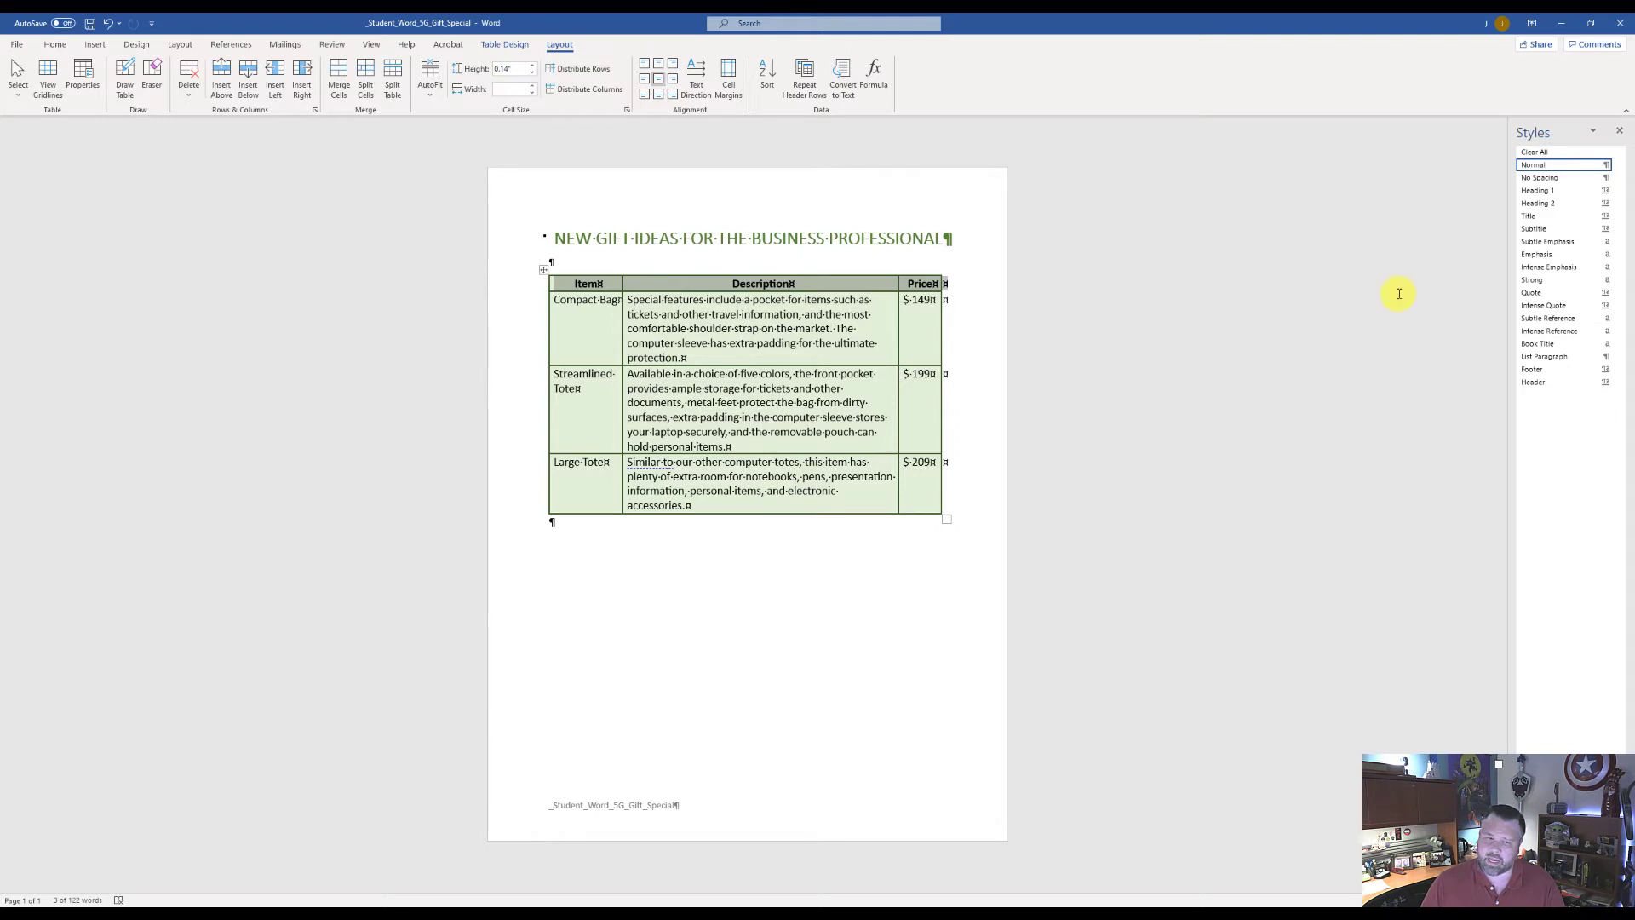
# Set the height of the Compact Bag row to 1.5 inches
pyautogui.click(591, 304)
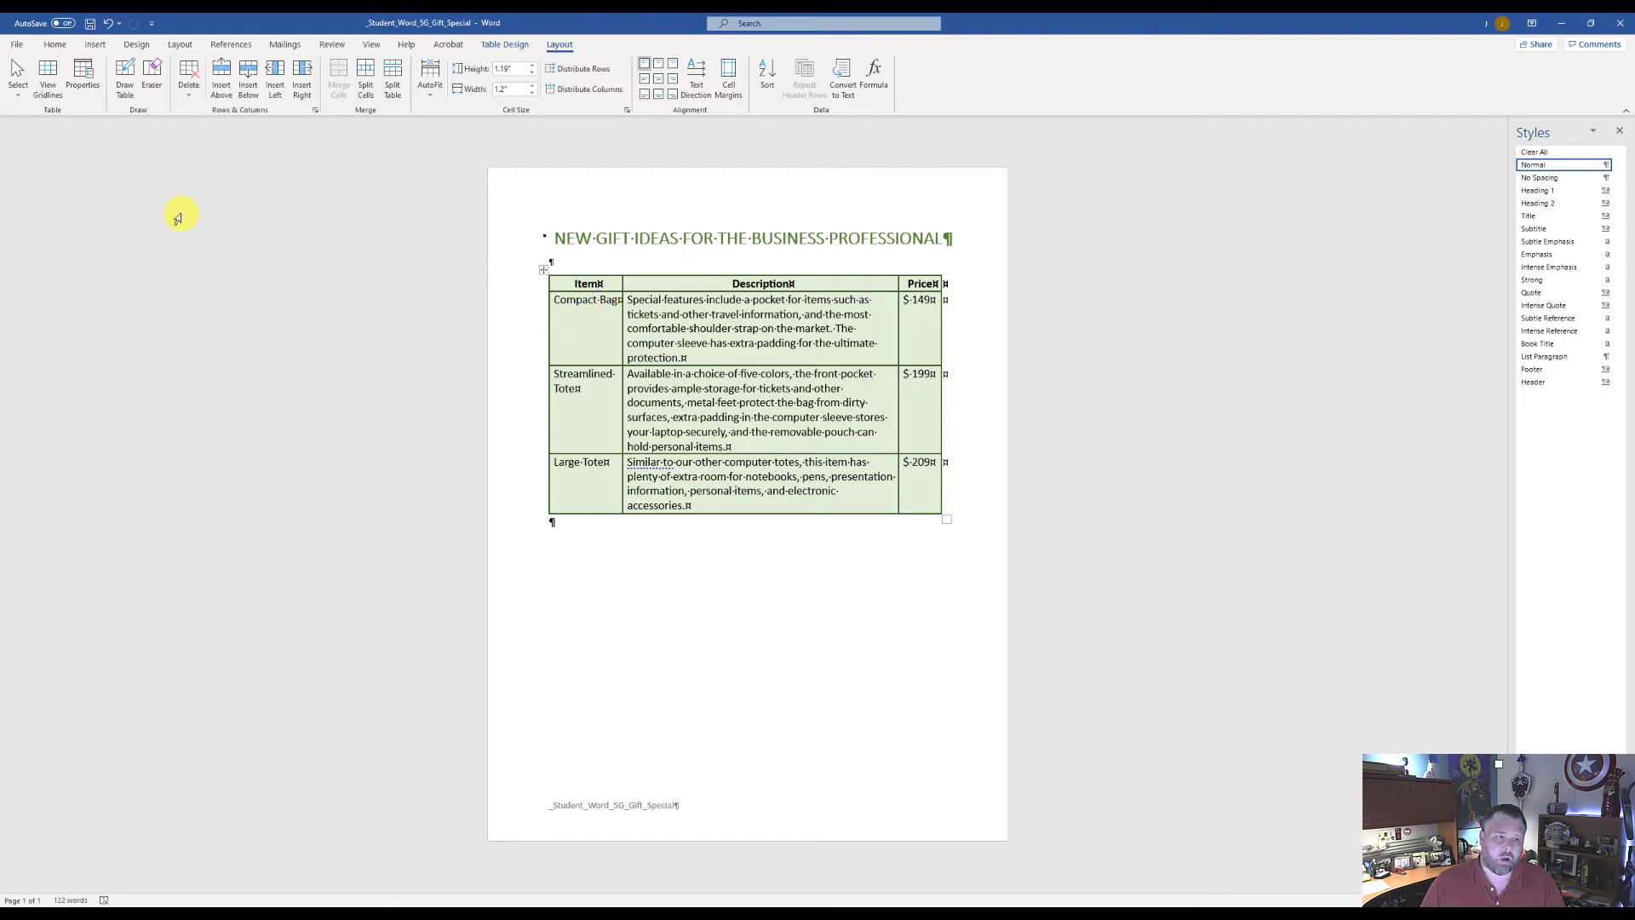
pyautogui.click(16, 89)
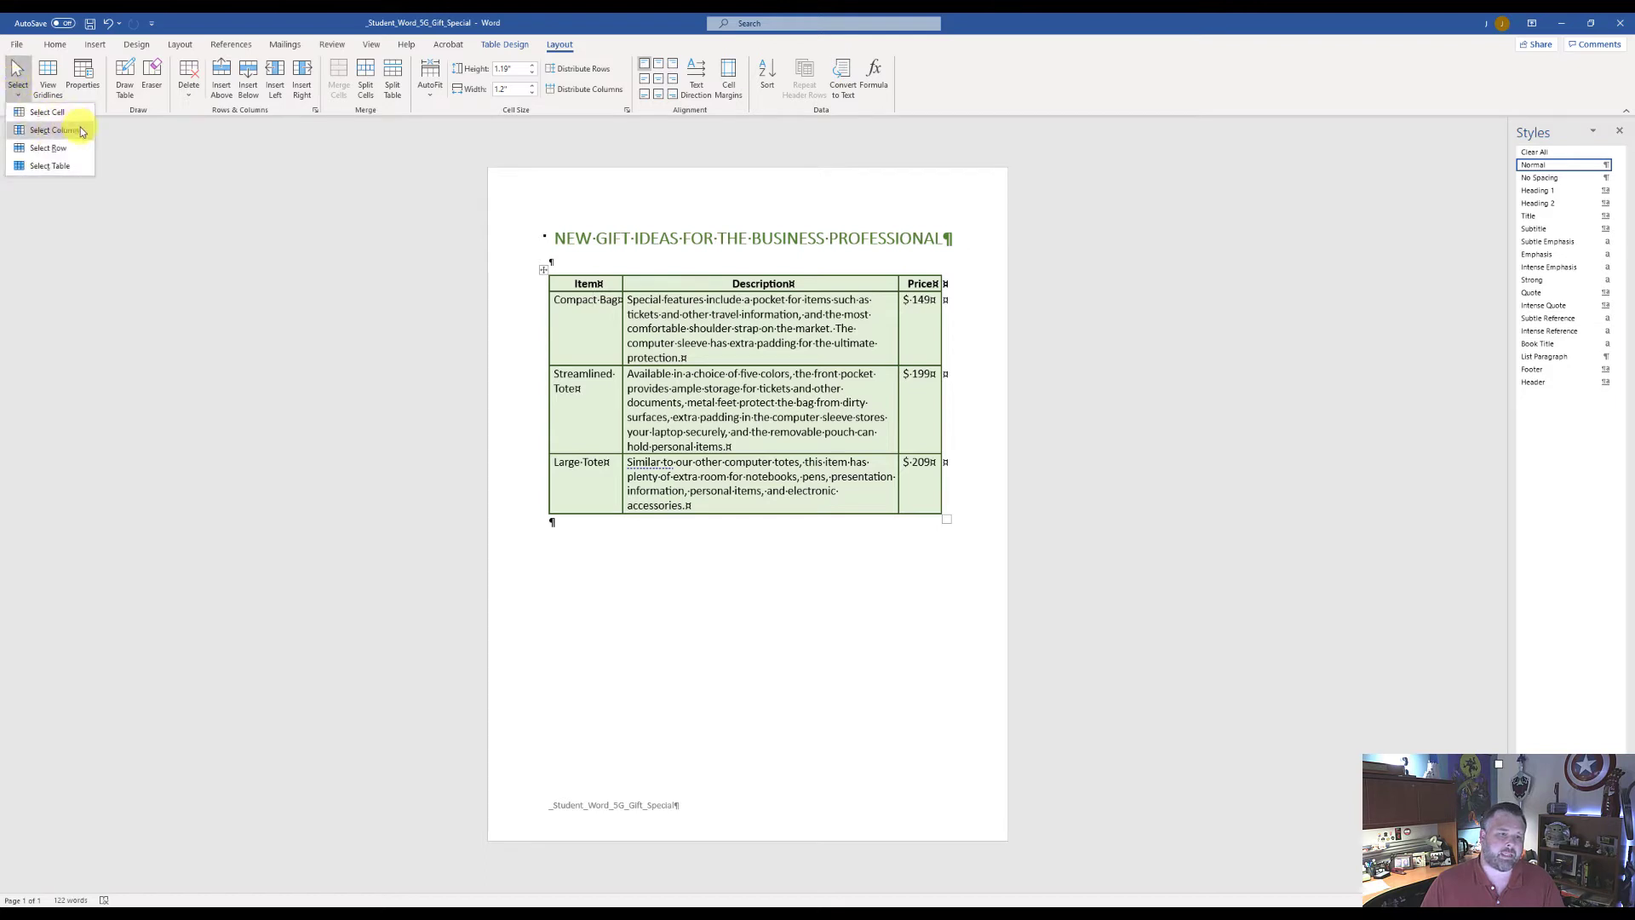
pyautogui.click(64, 148)
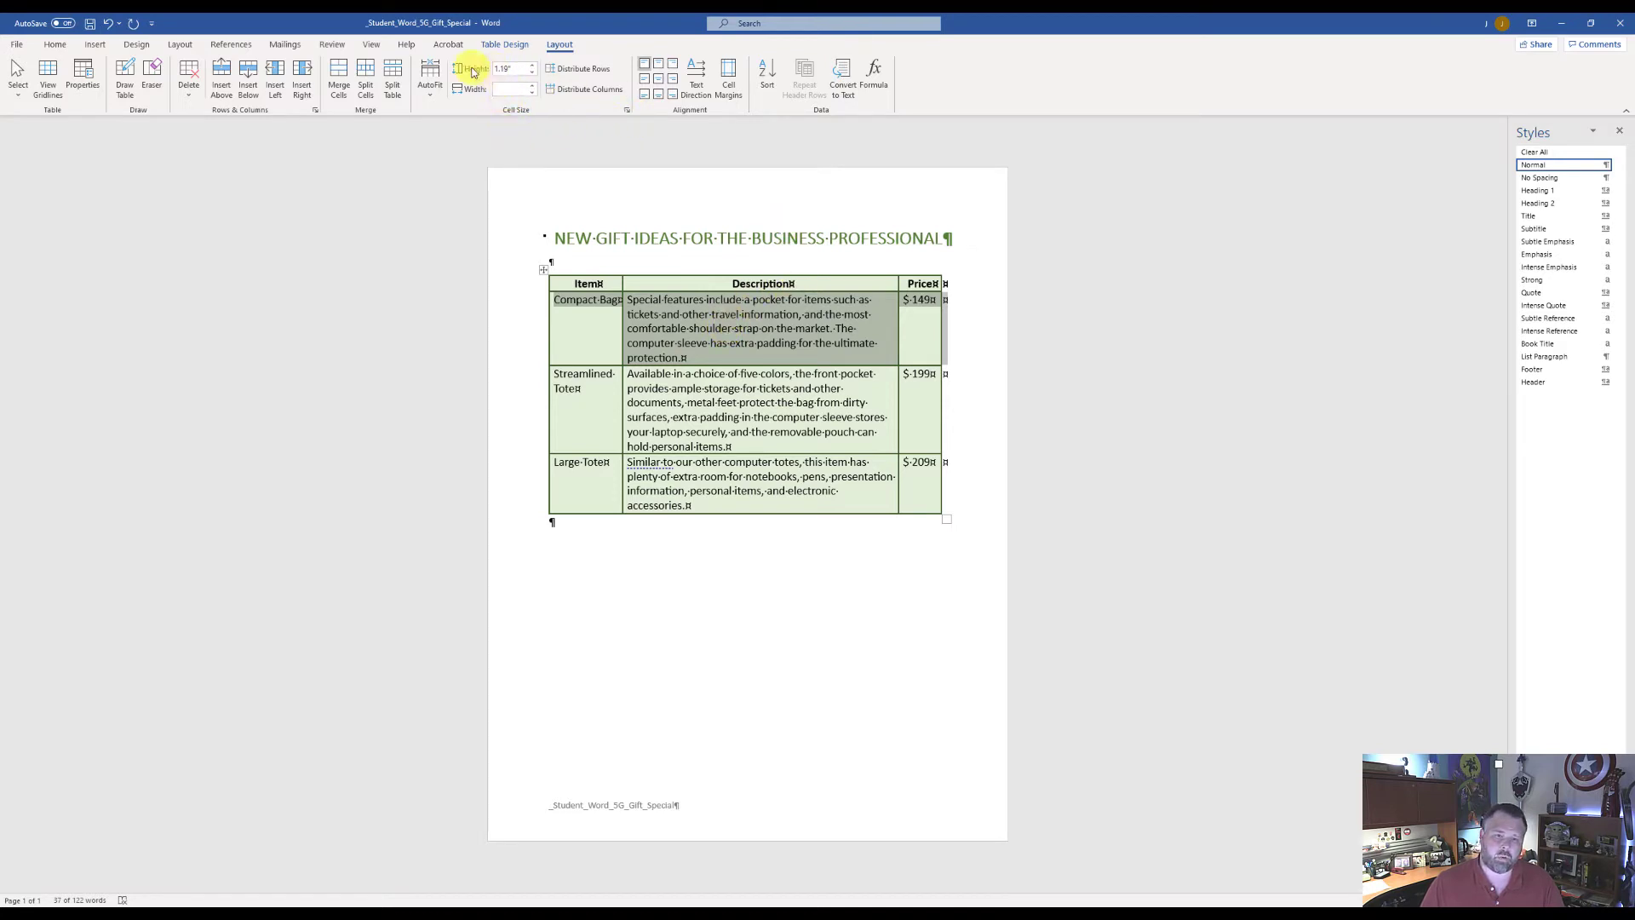
pyautogui.click(518, 69)
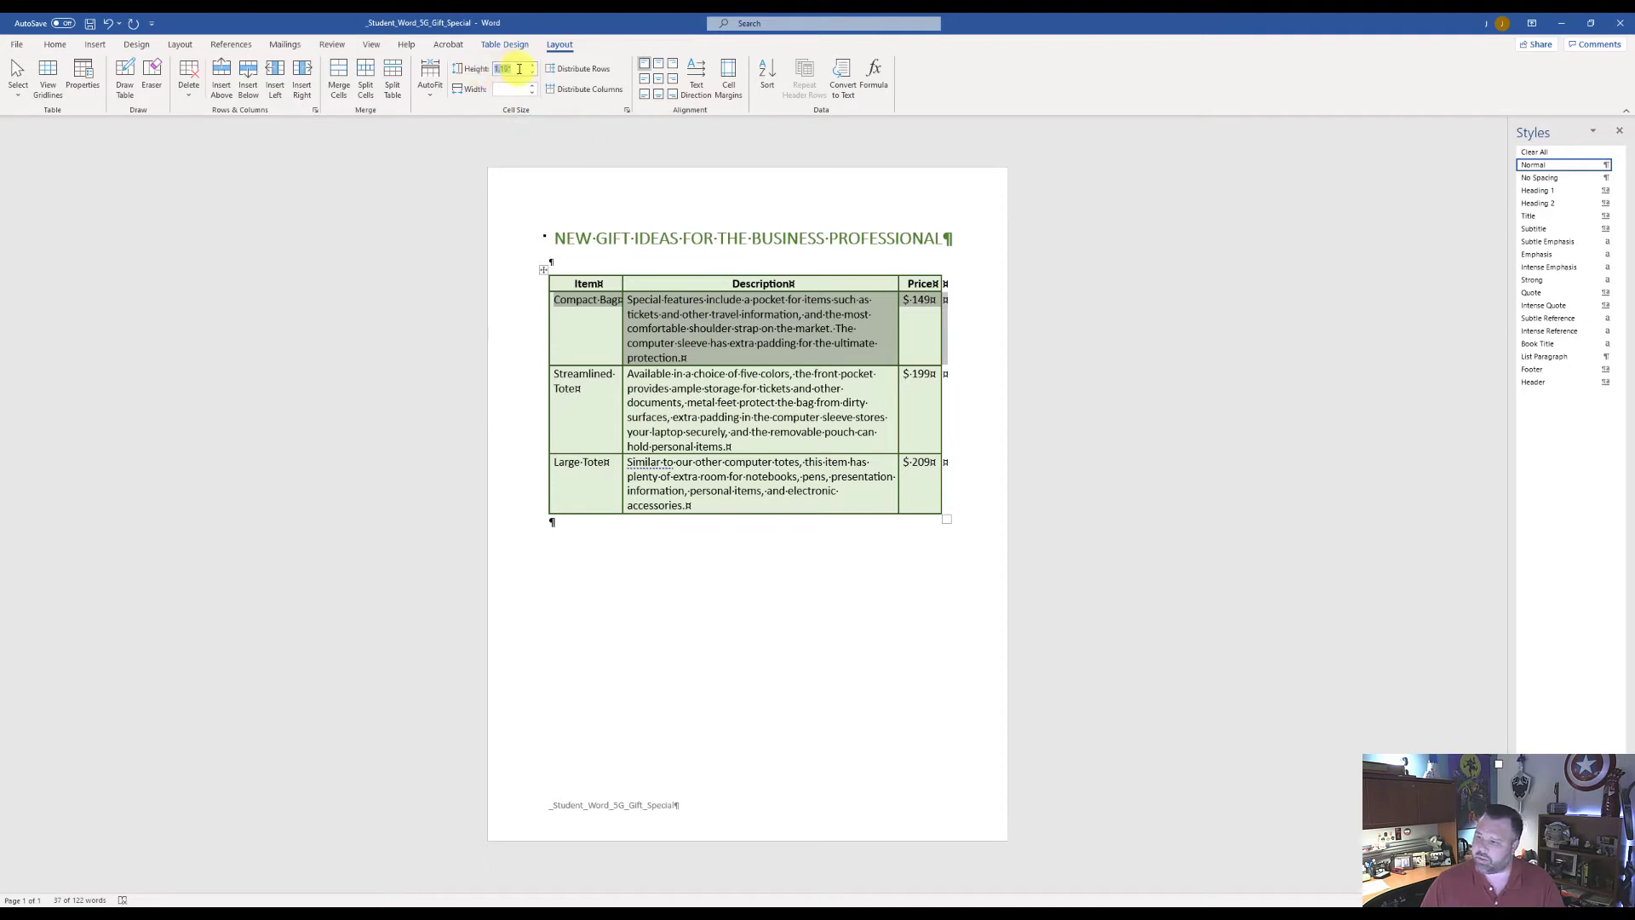
pyautogui.write('1')
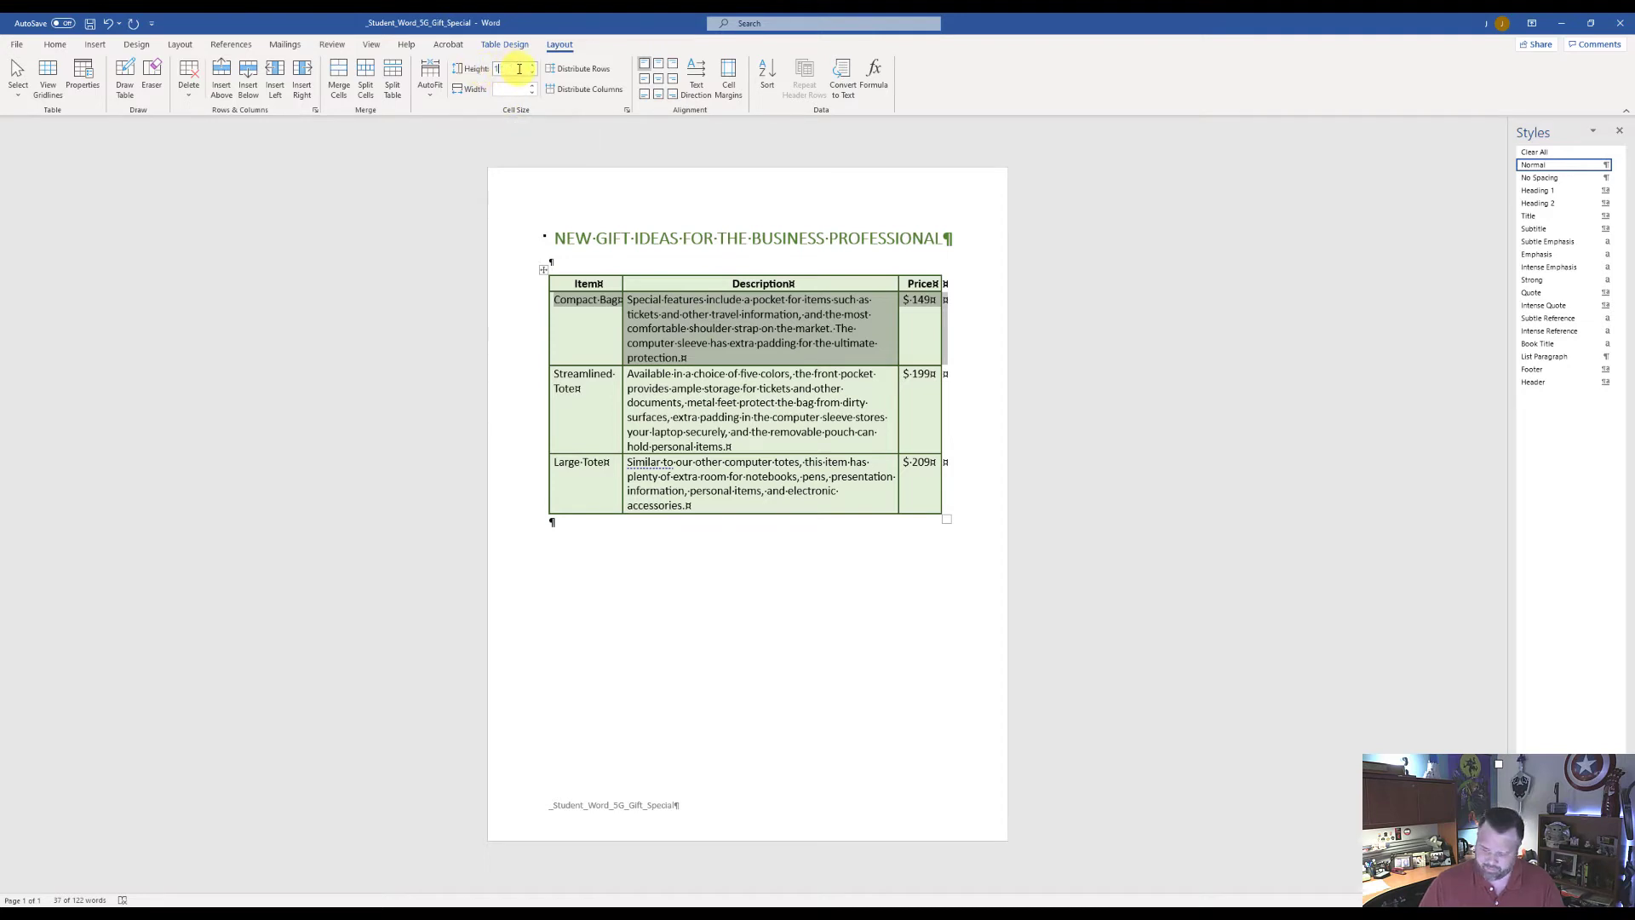
pyautogui.write('.5')
pyautogui.press('Return')
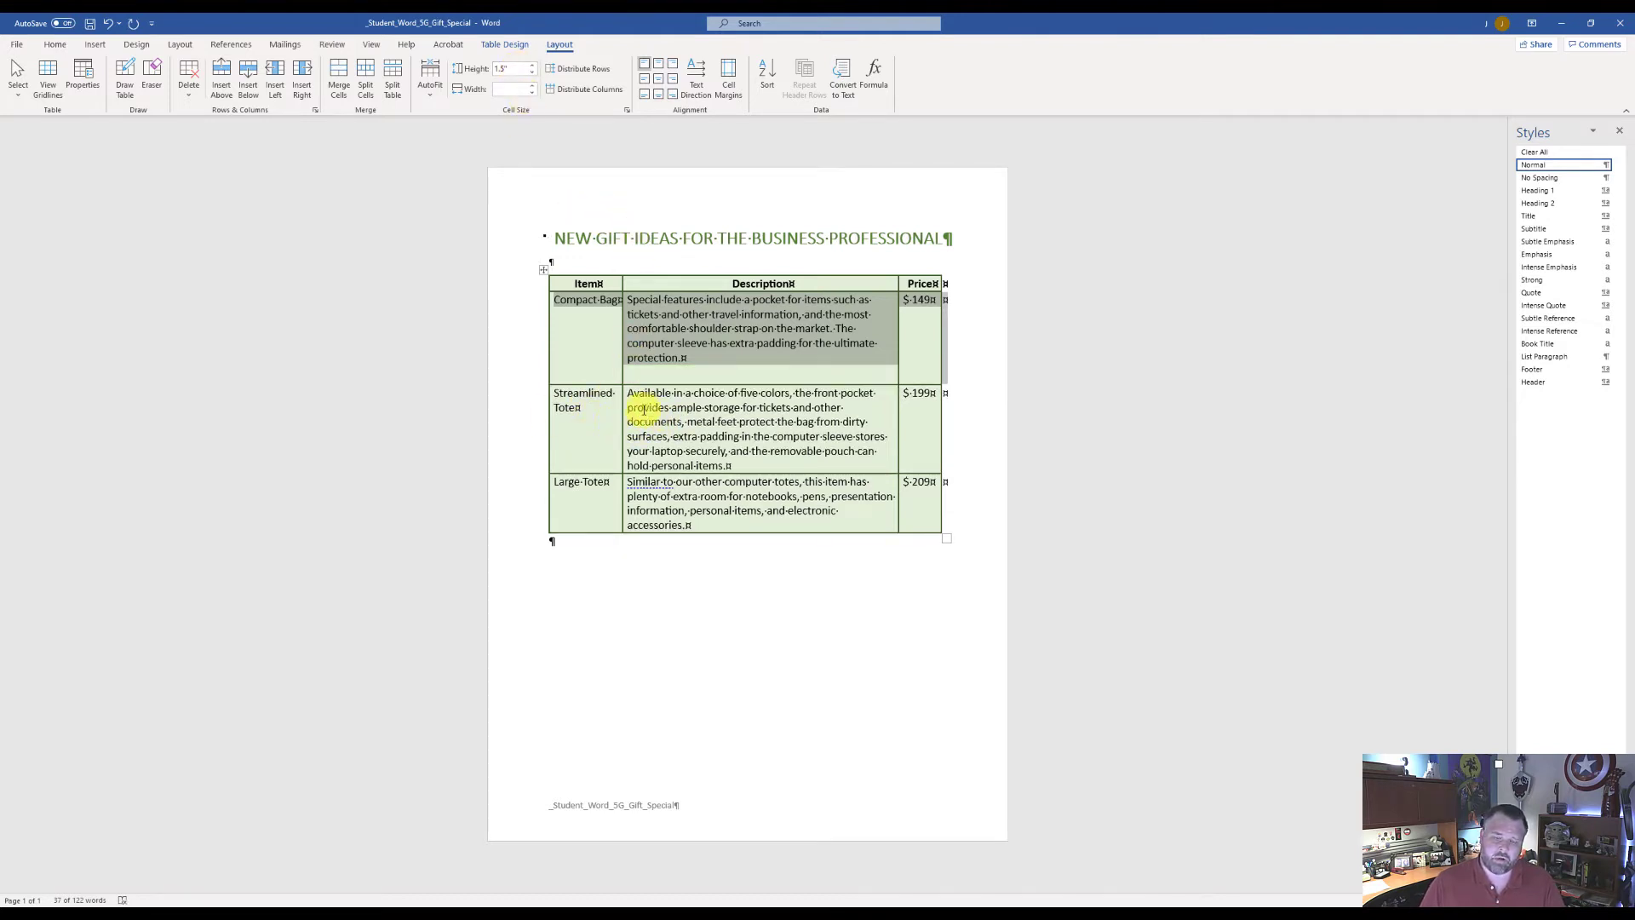
# Set the height of the Streamlined Tote row to 1.8 inches
pyautogui.click(578, 405)
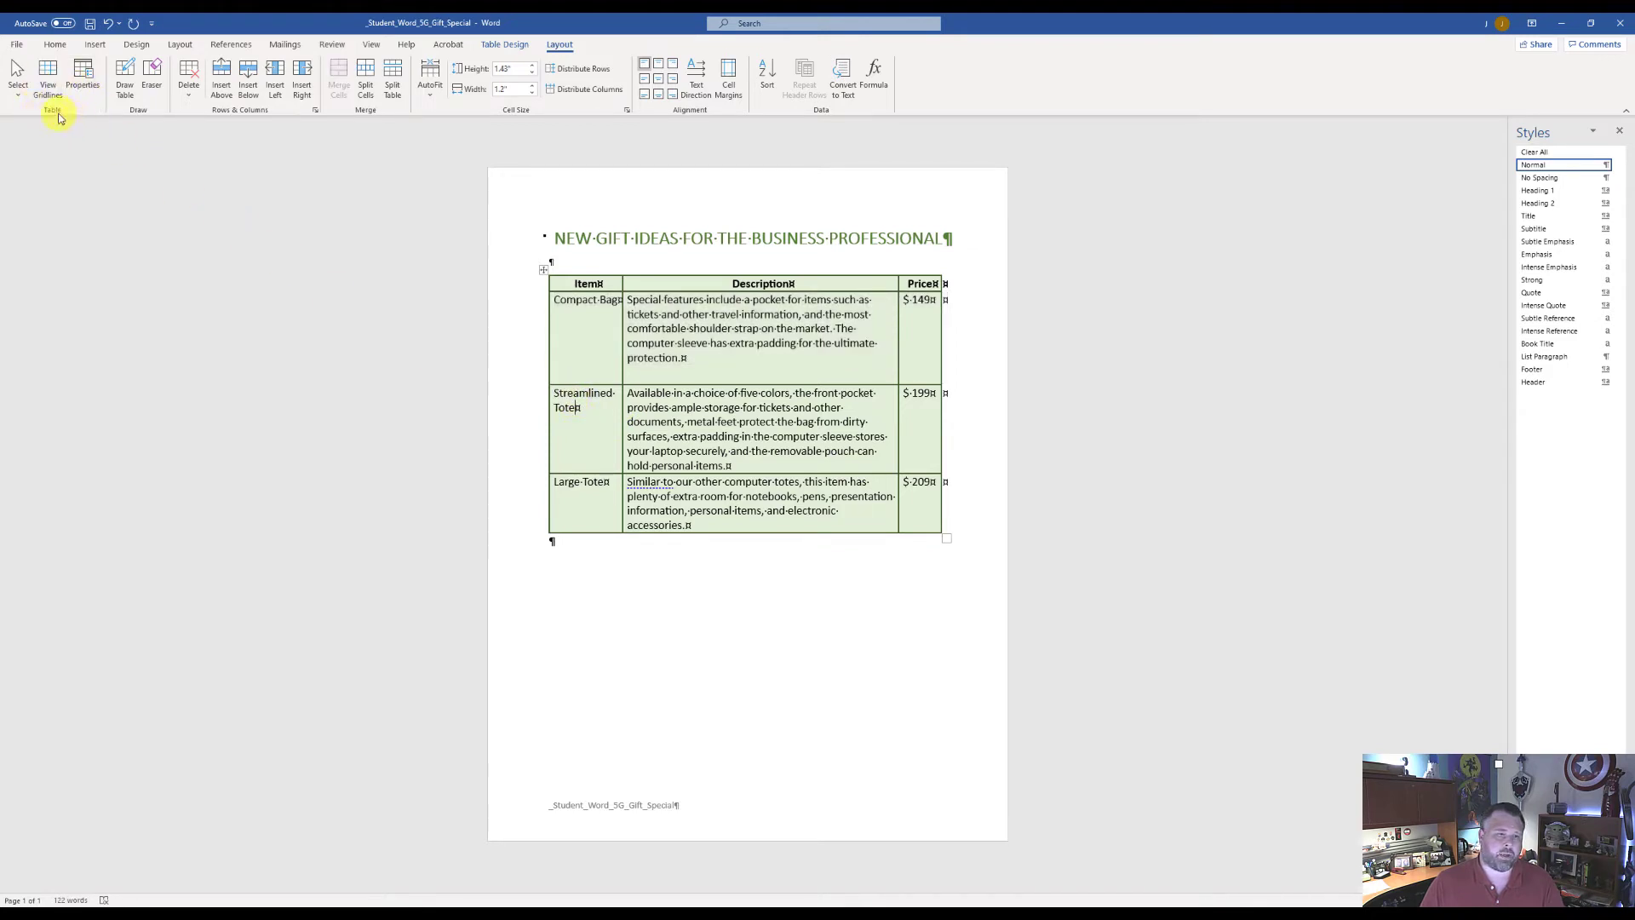
pyautogui.click(18, 94)
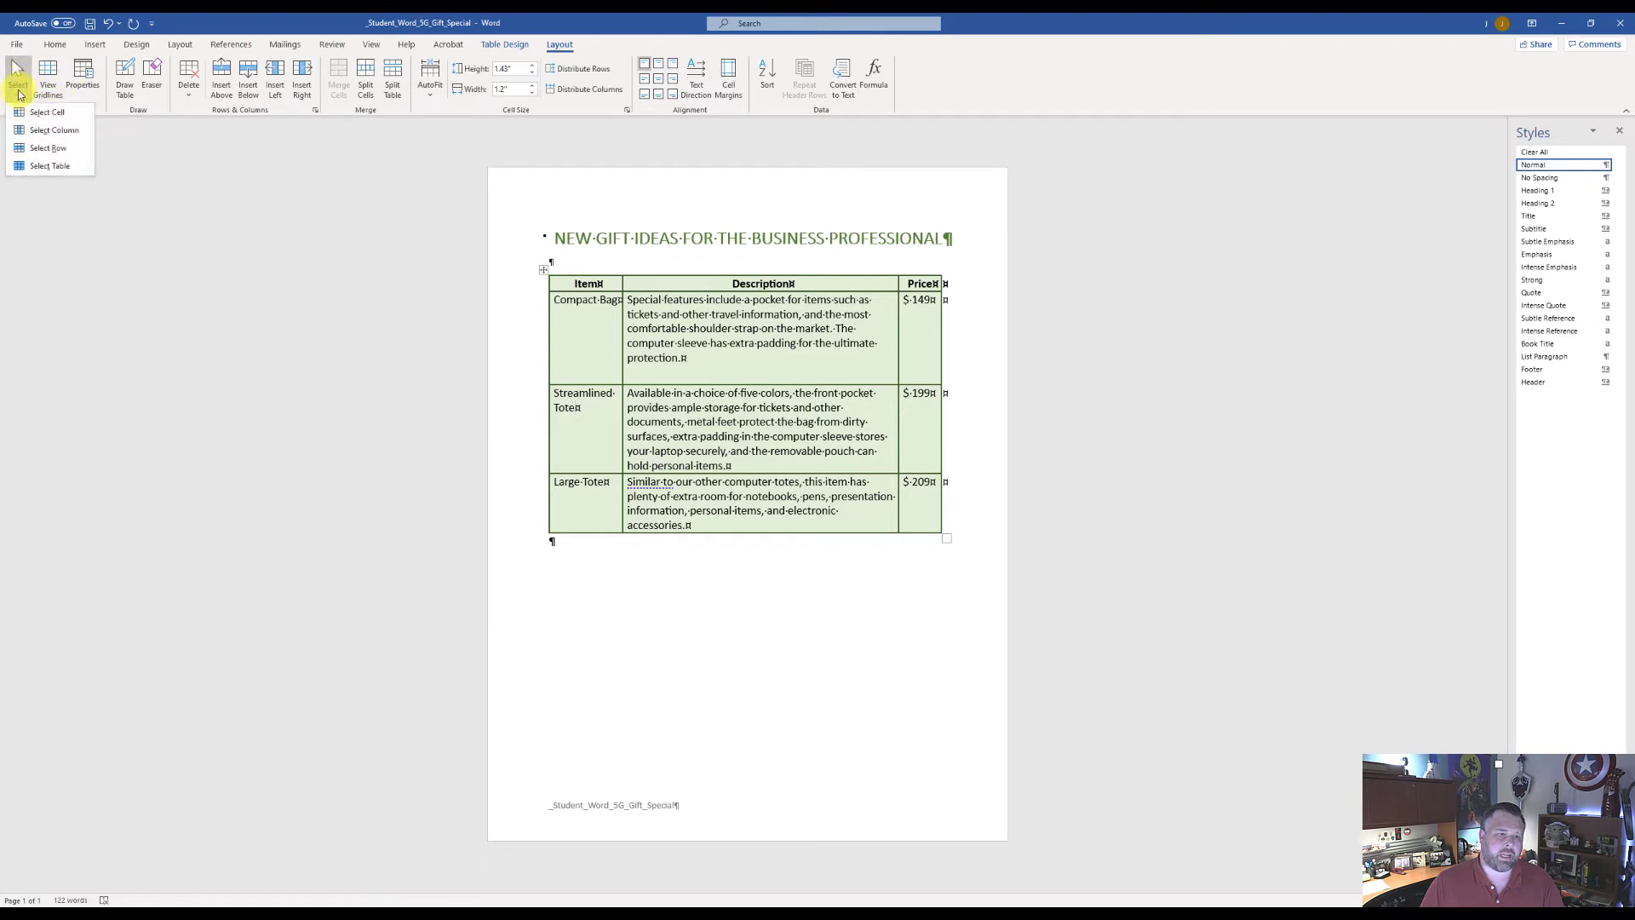
pyautogui.click(40, 150)
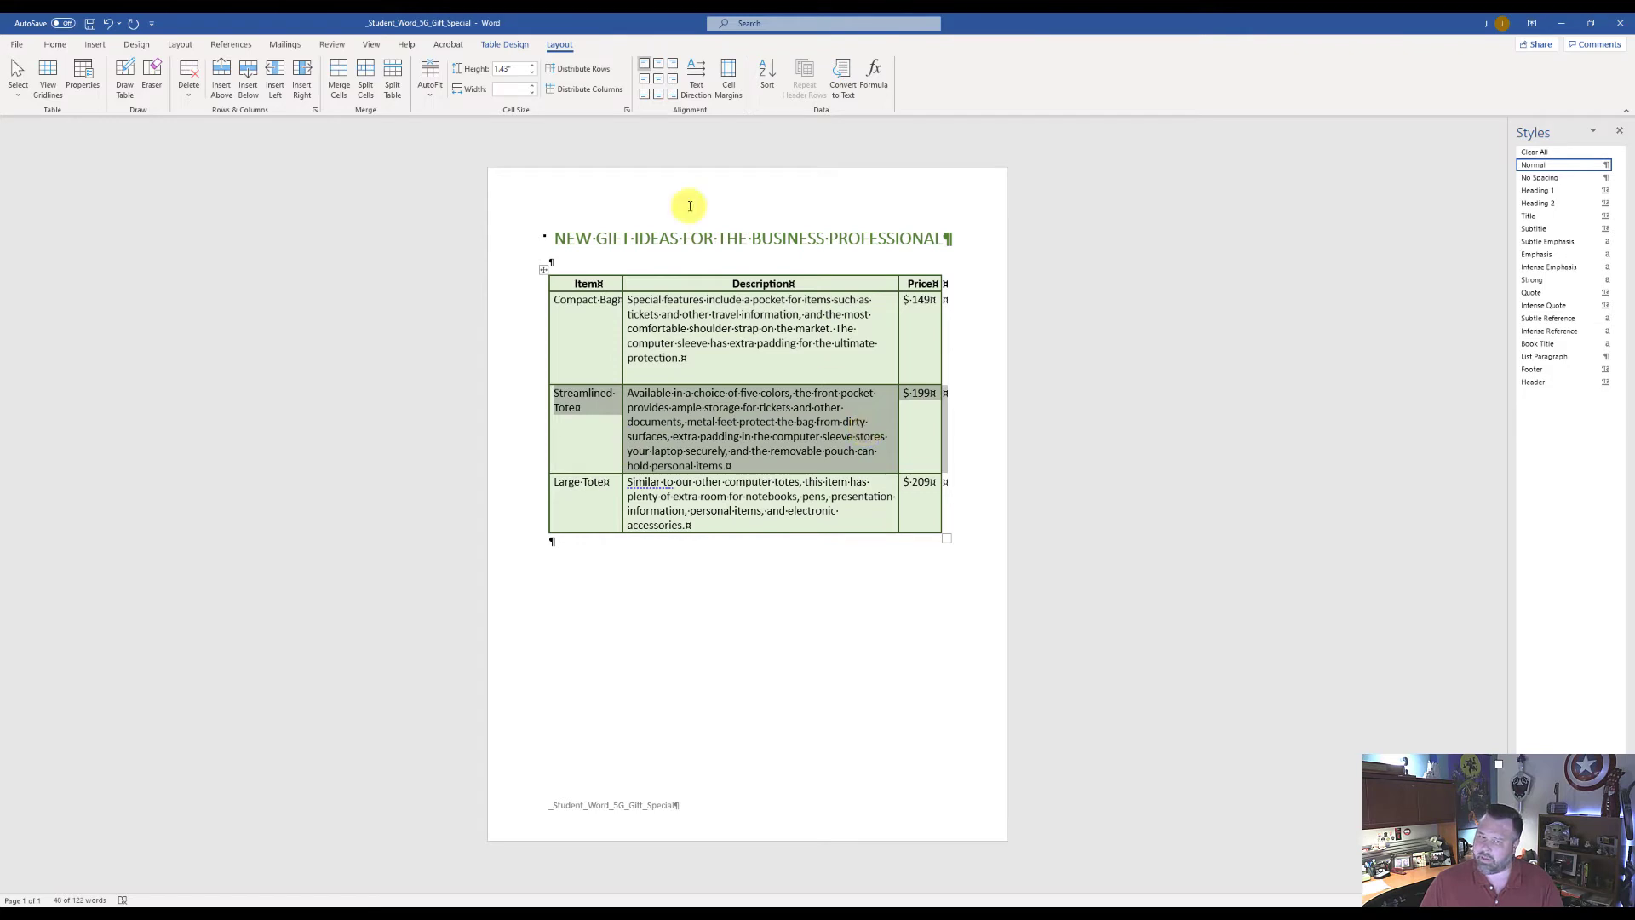
pyautogui.click(504, 68)
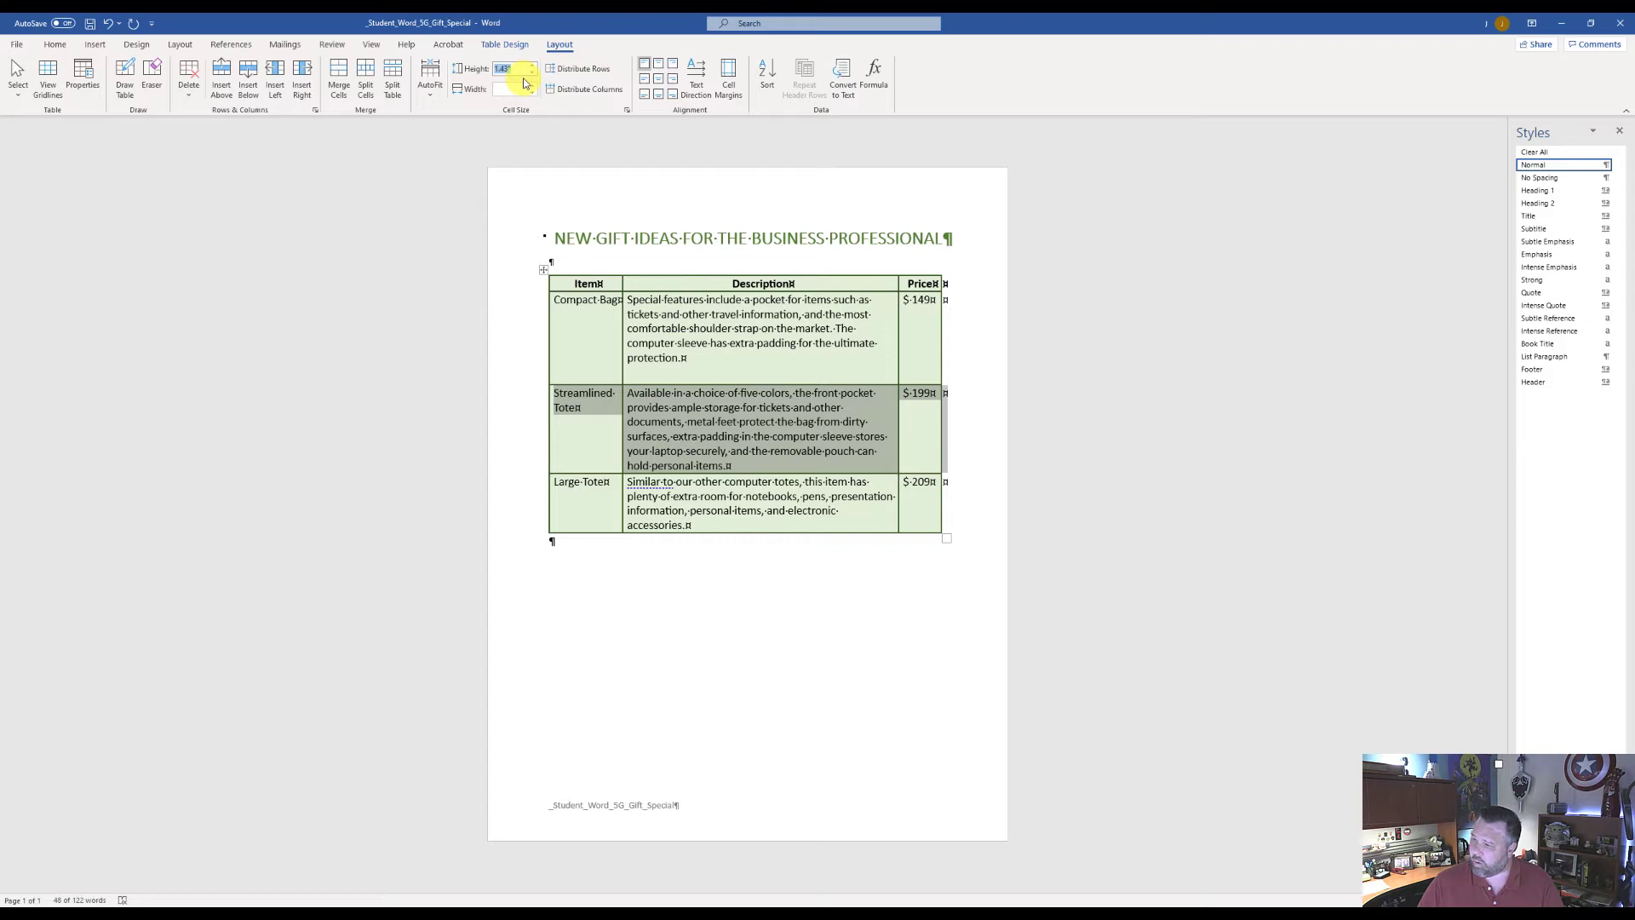
pyautogui.write('1')
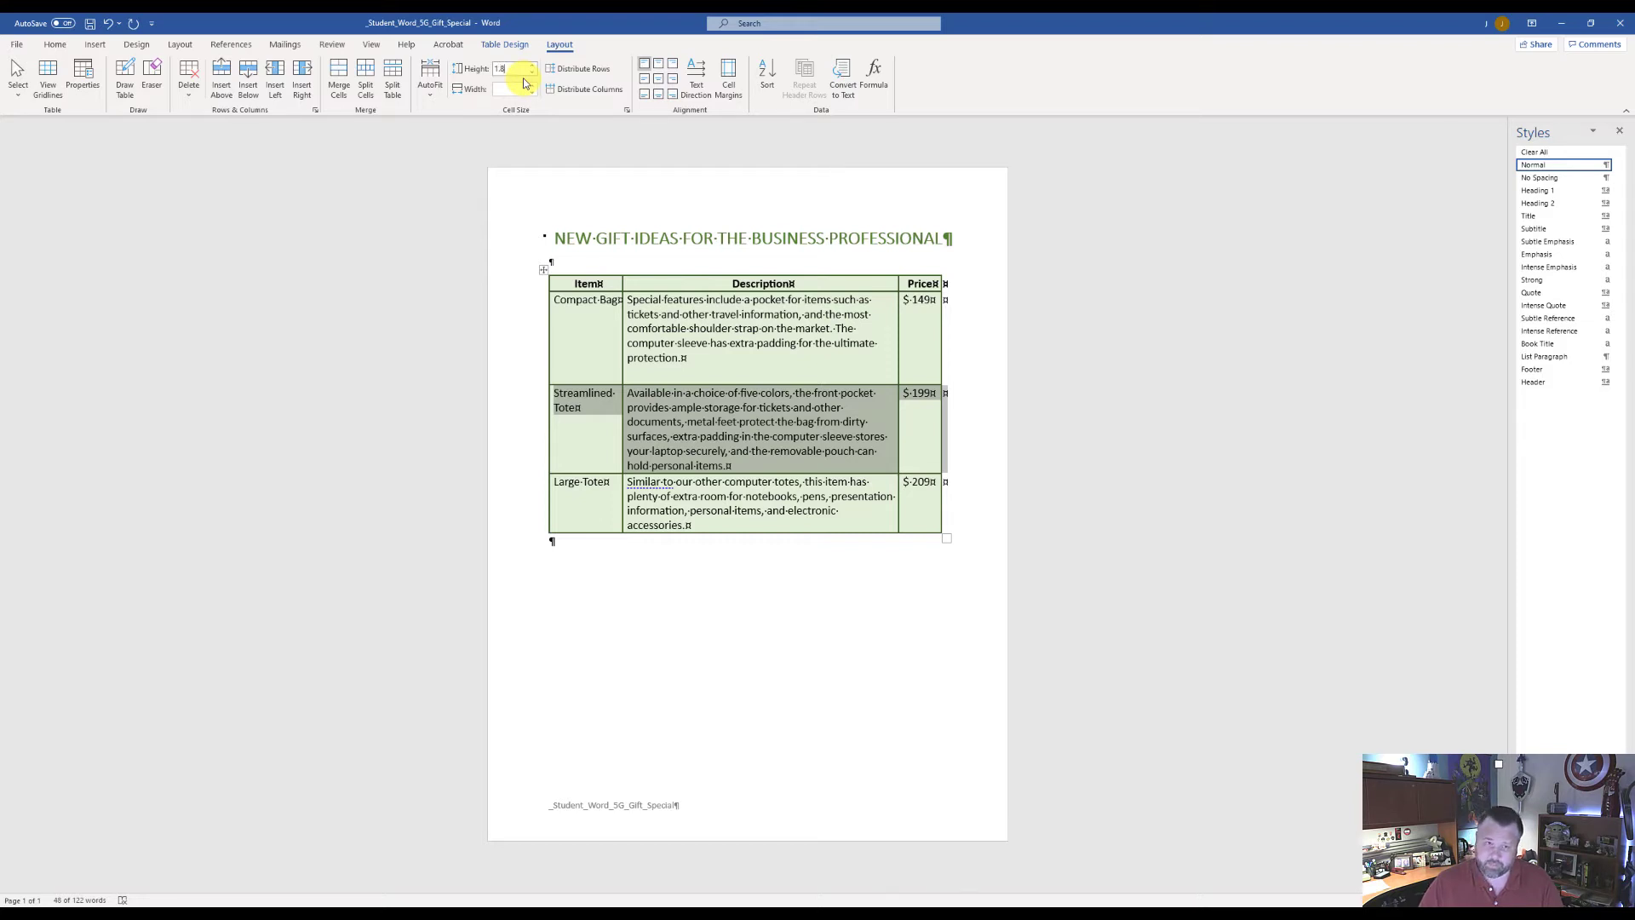
pyautogui.write('.8')
pyautogui.press('Return')
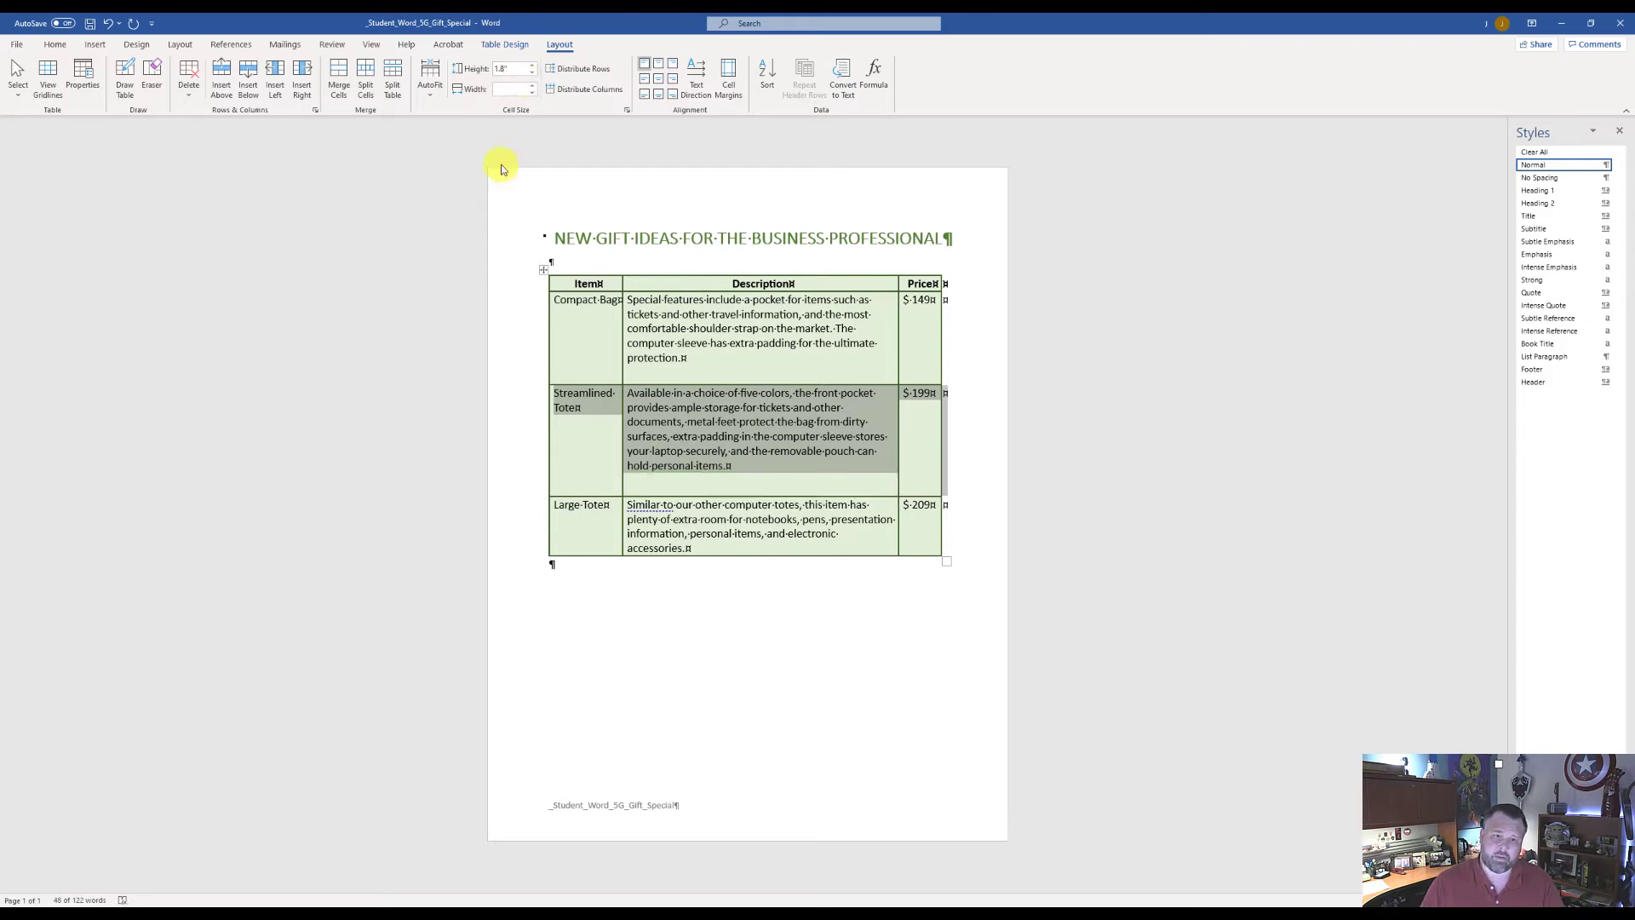
# Set the height of the Large Tote row to 1.4 inches
pyautogui.click(587, 506)
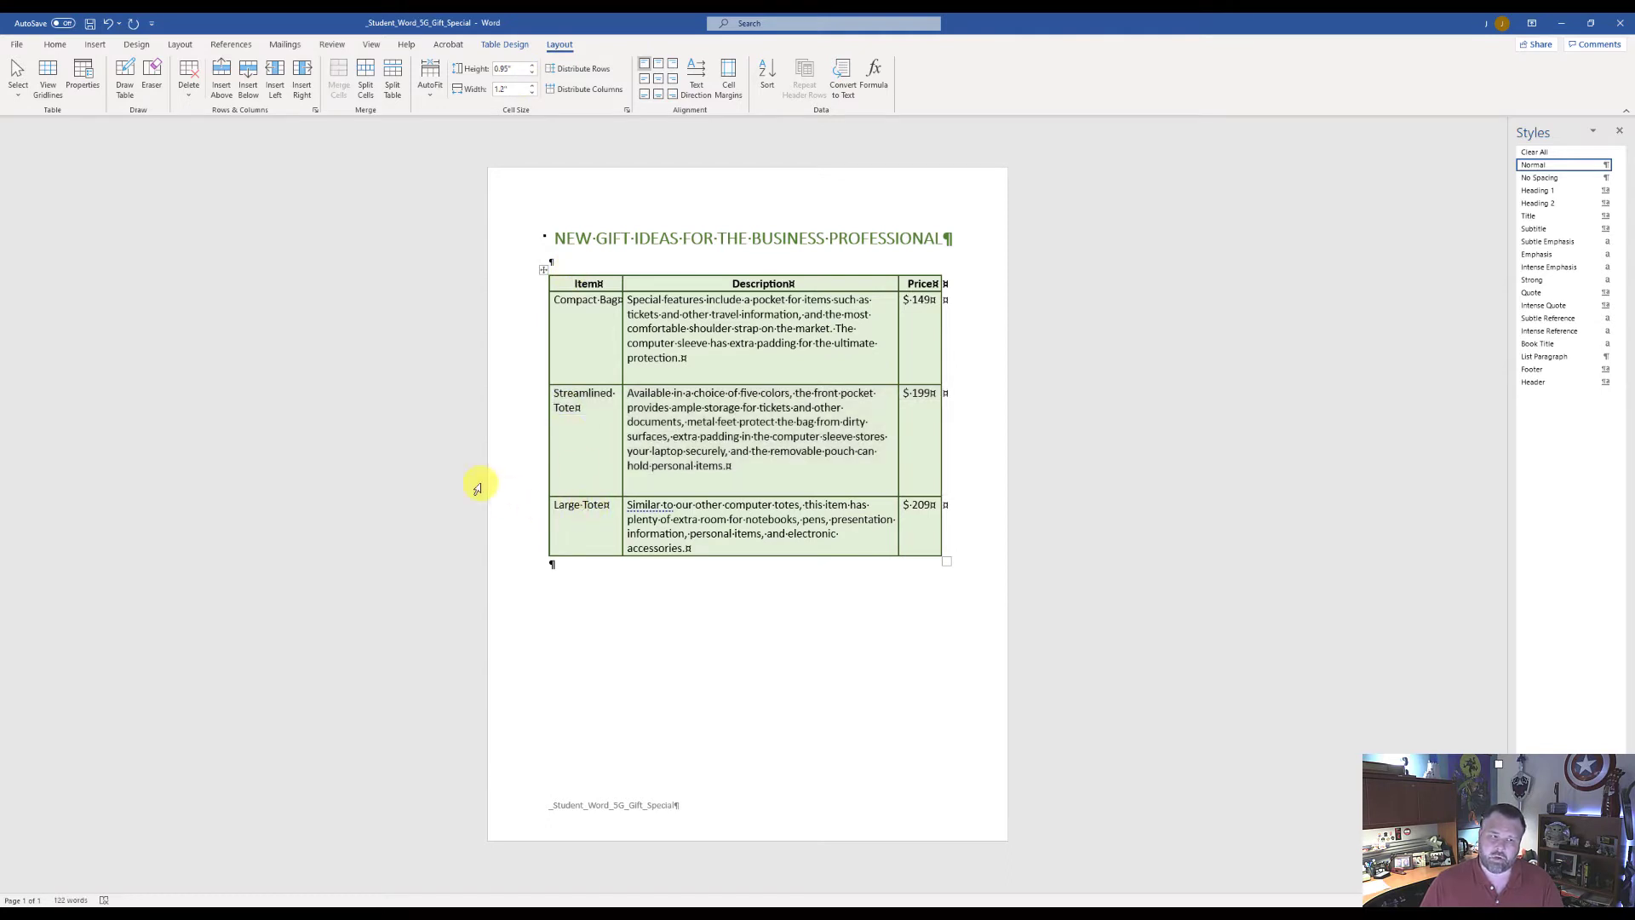
pyautogui.click(18, 82)
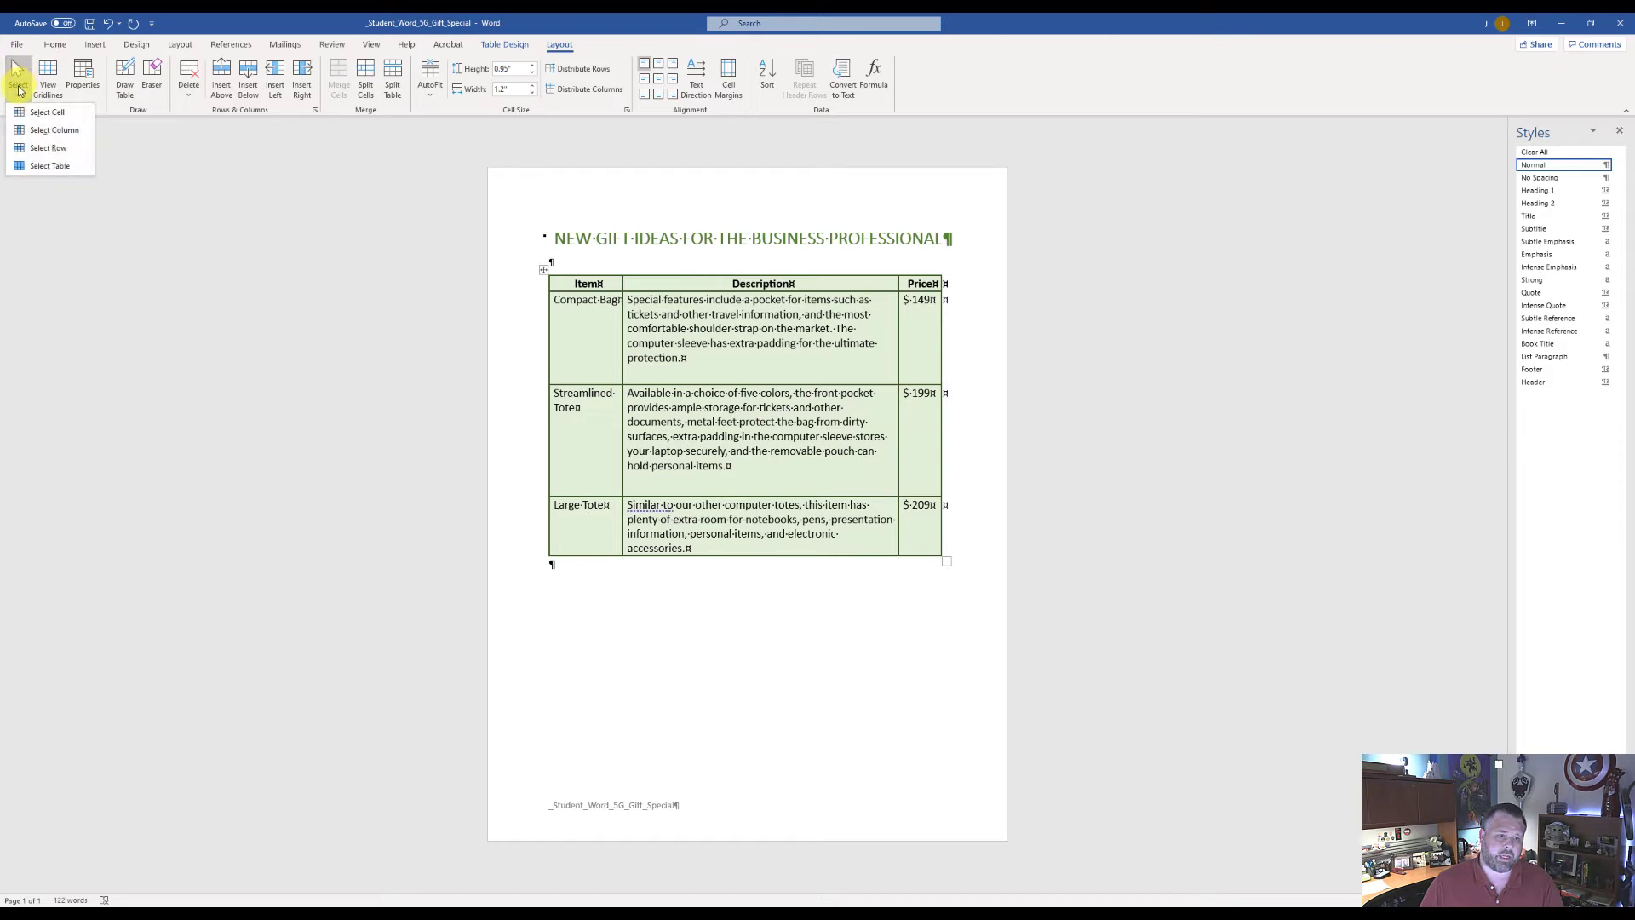
pyautogui.click(42, 144)
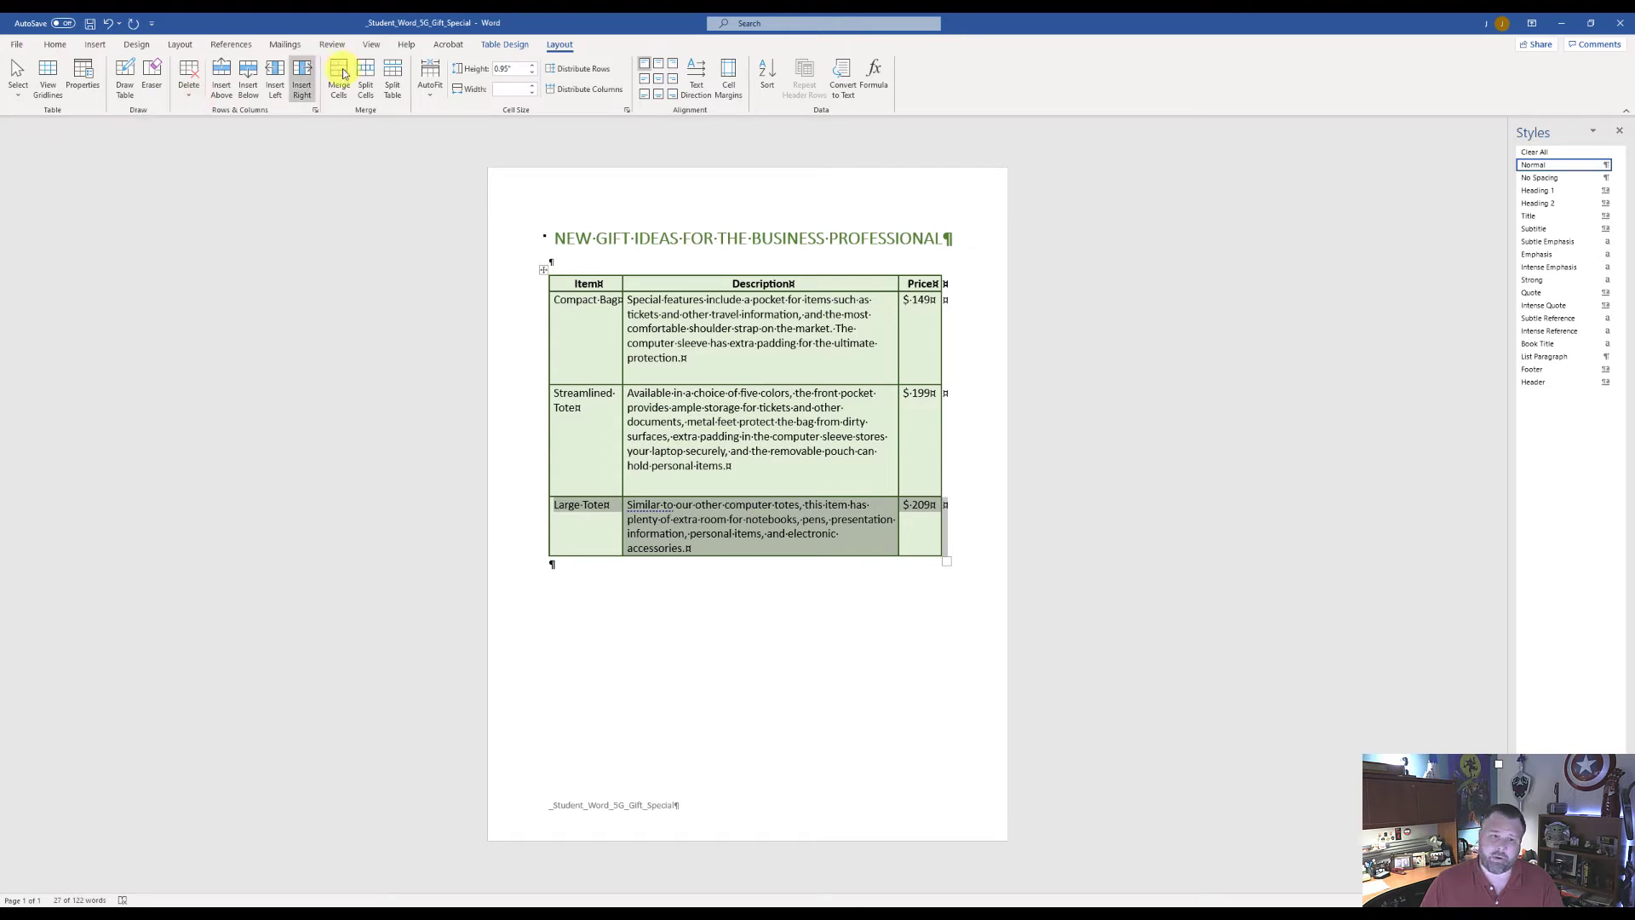
pyautogui.click(506, 69)
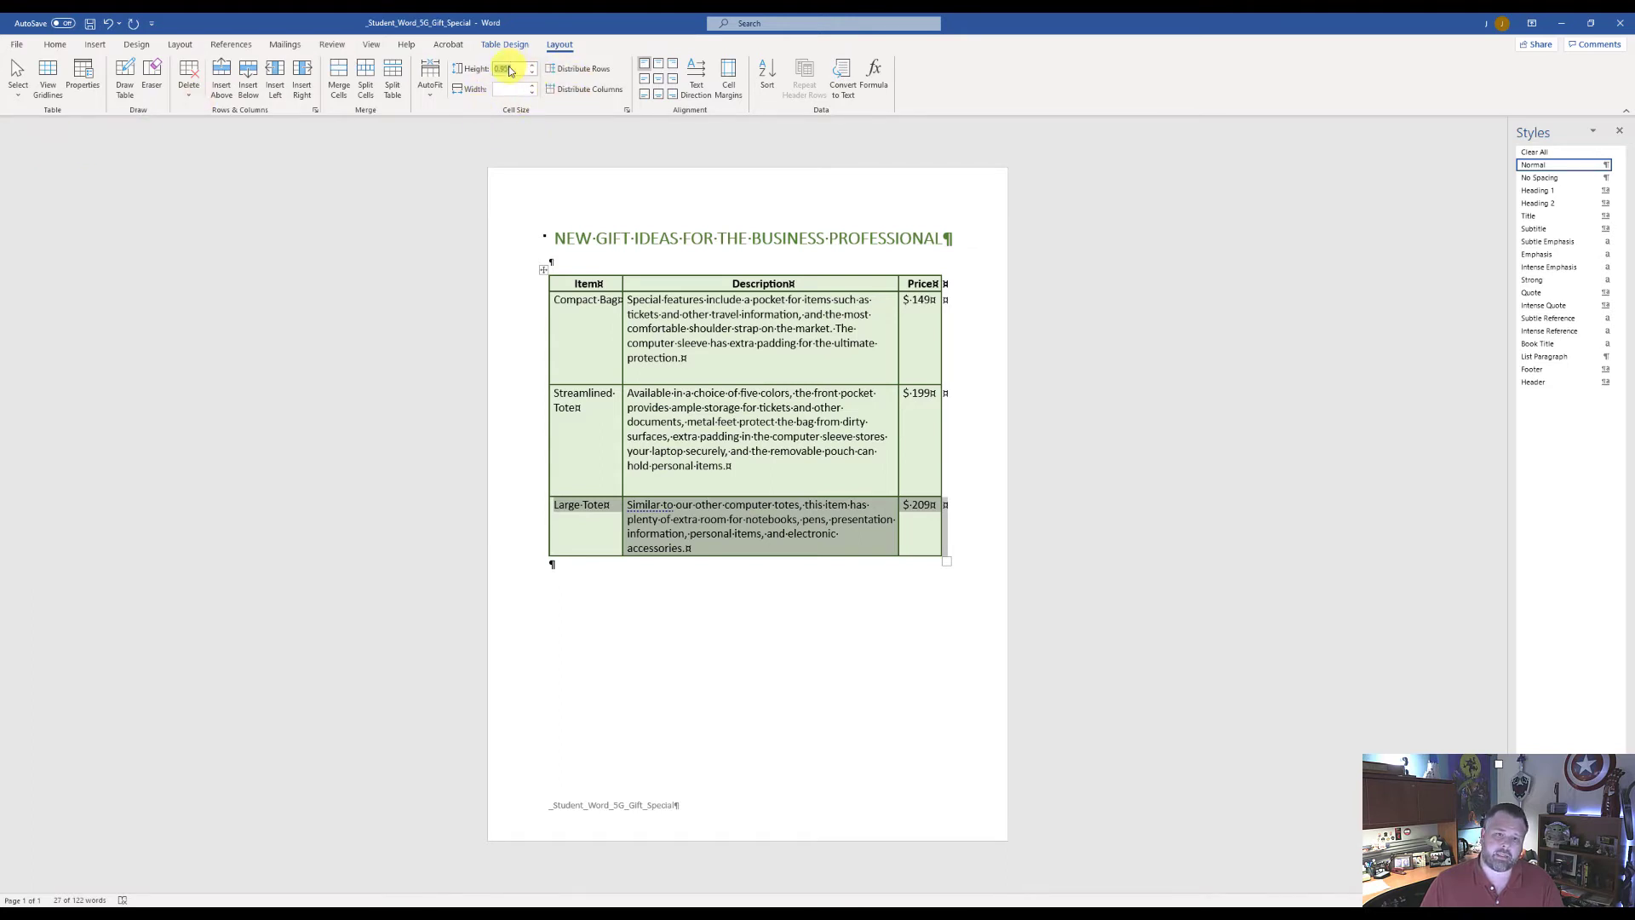
pyautogui.write('1')
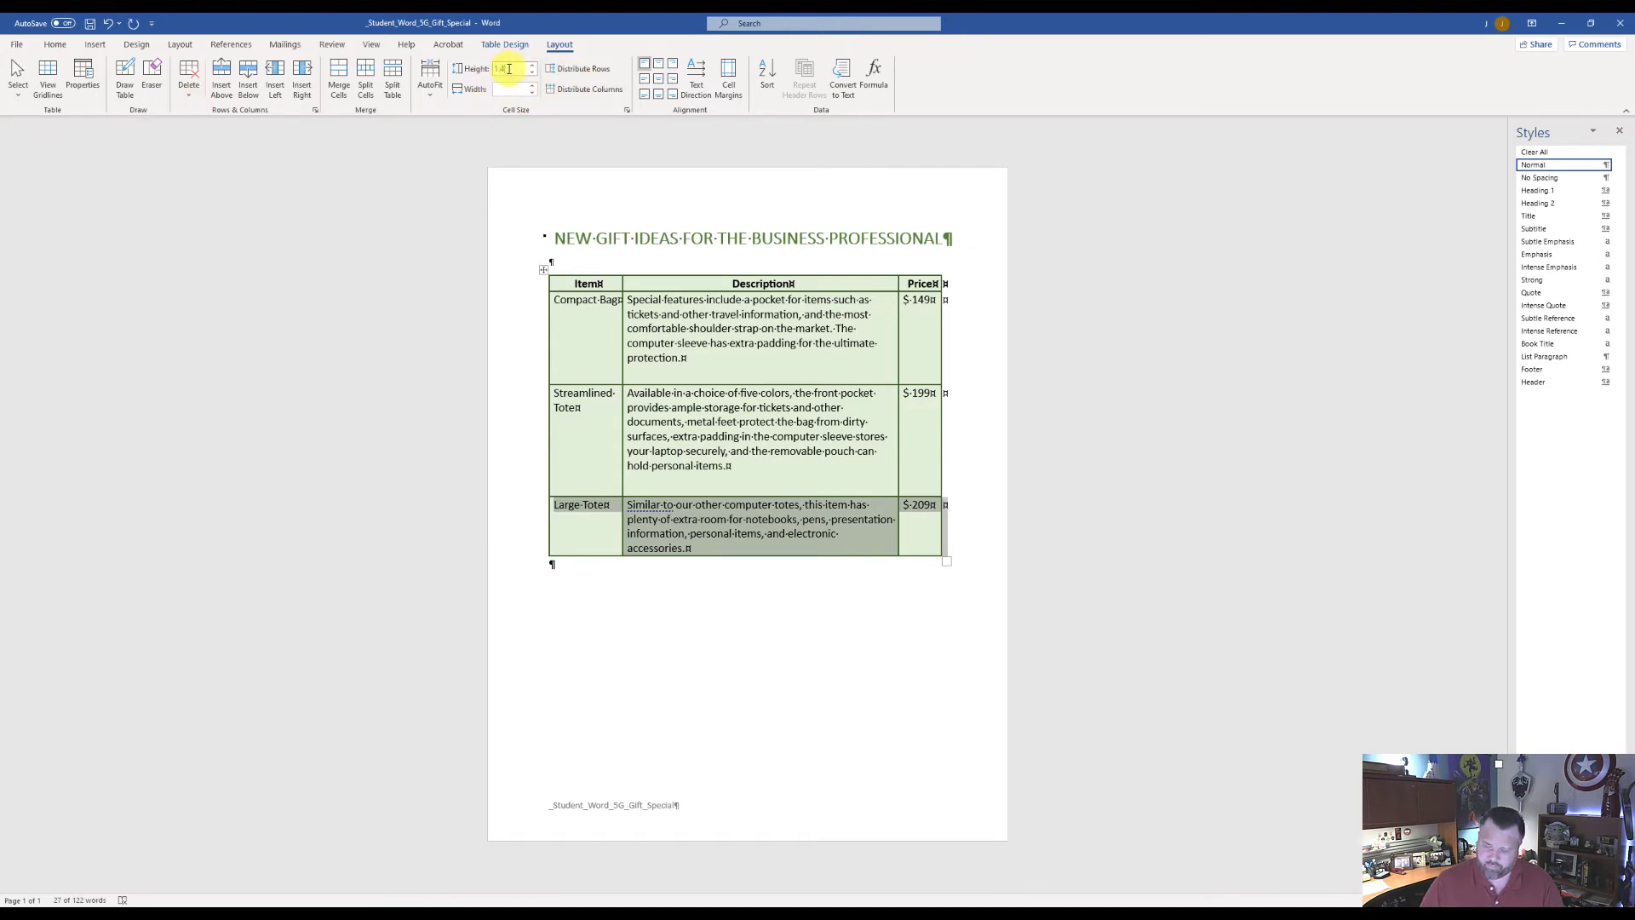
pyautogui.write('.4')
pyautogui.press('Return')
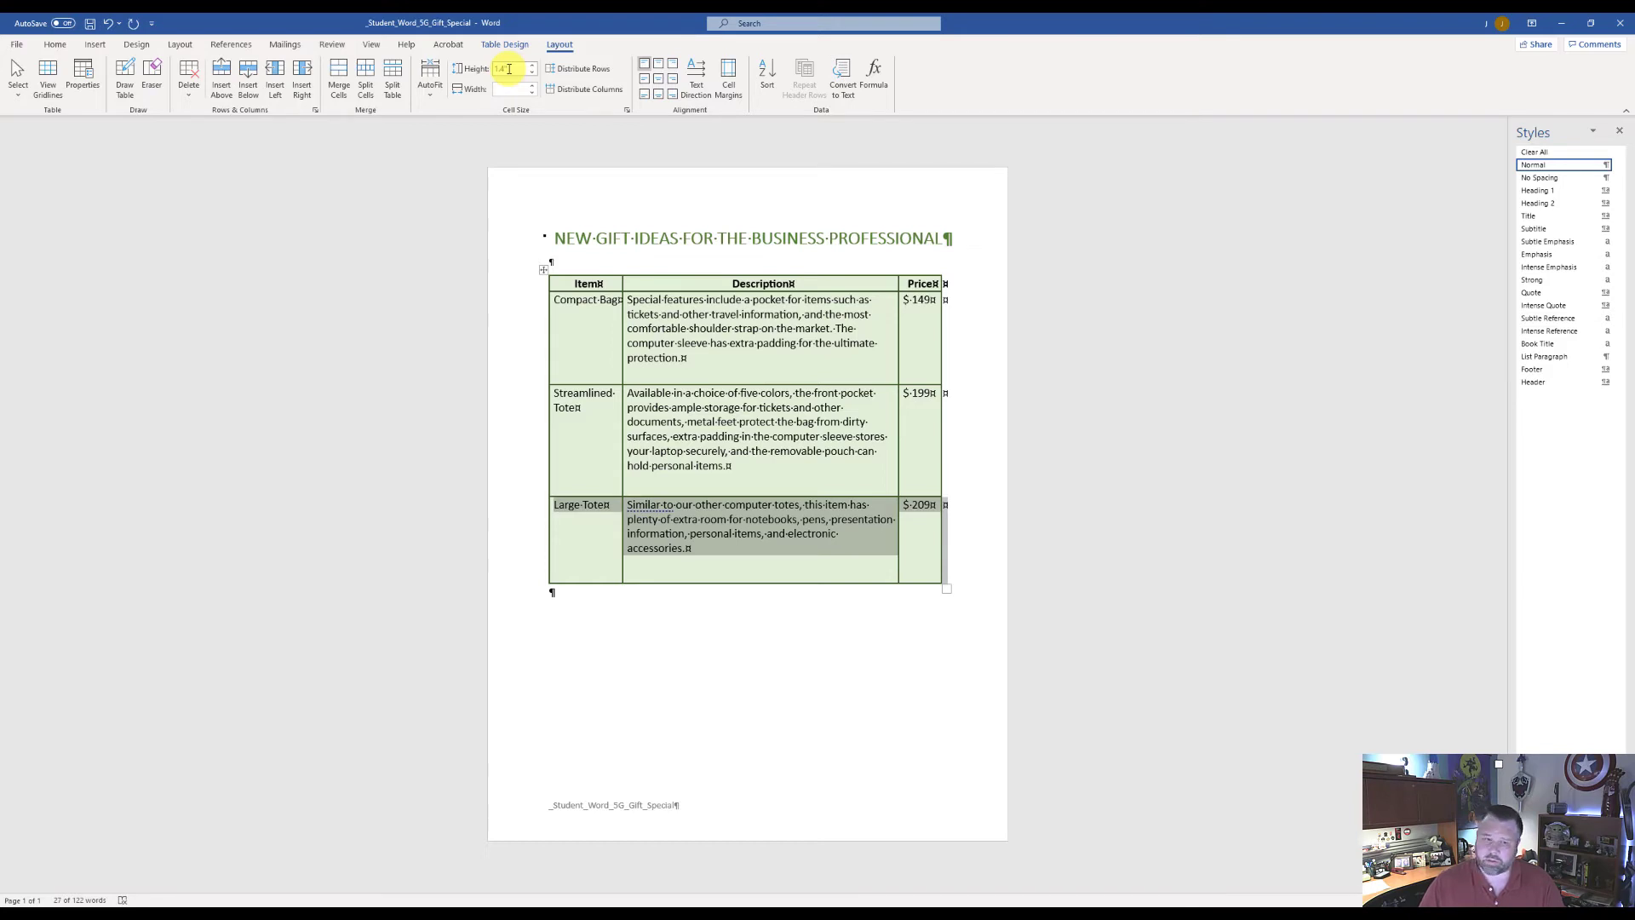
# Make the item names Compact Bag, Streamlined Tote and Large Tote bold
pyautogui.click(597, 299)
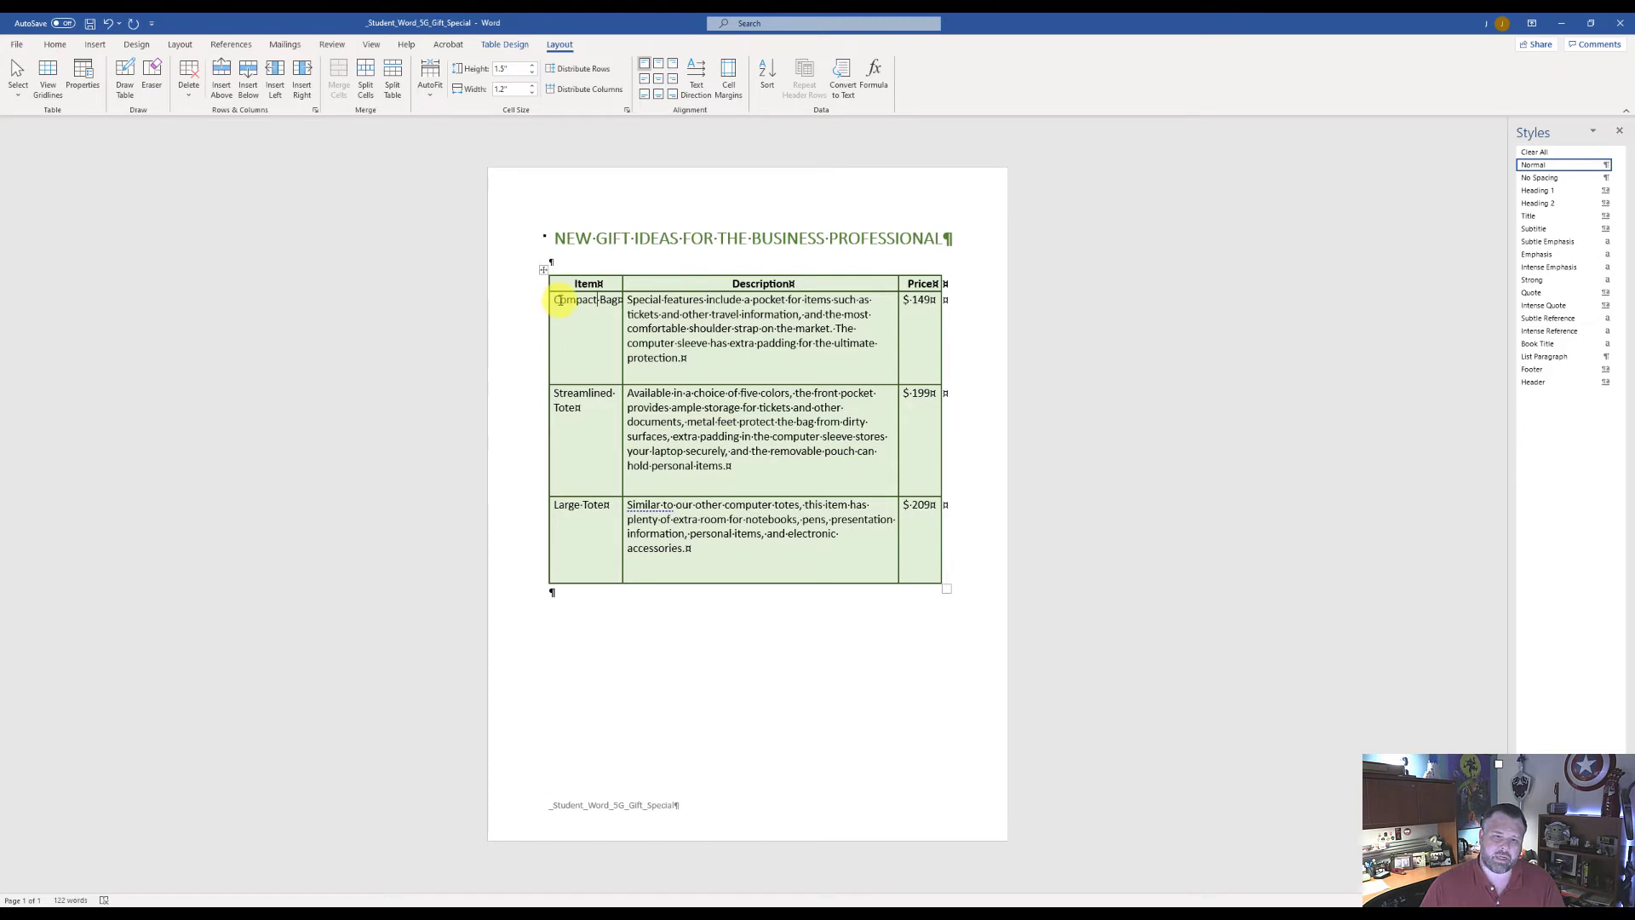
pyautogui.moveTo(559, 300); pyautogui.dragTo(576, 431)
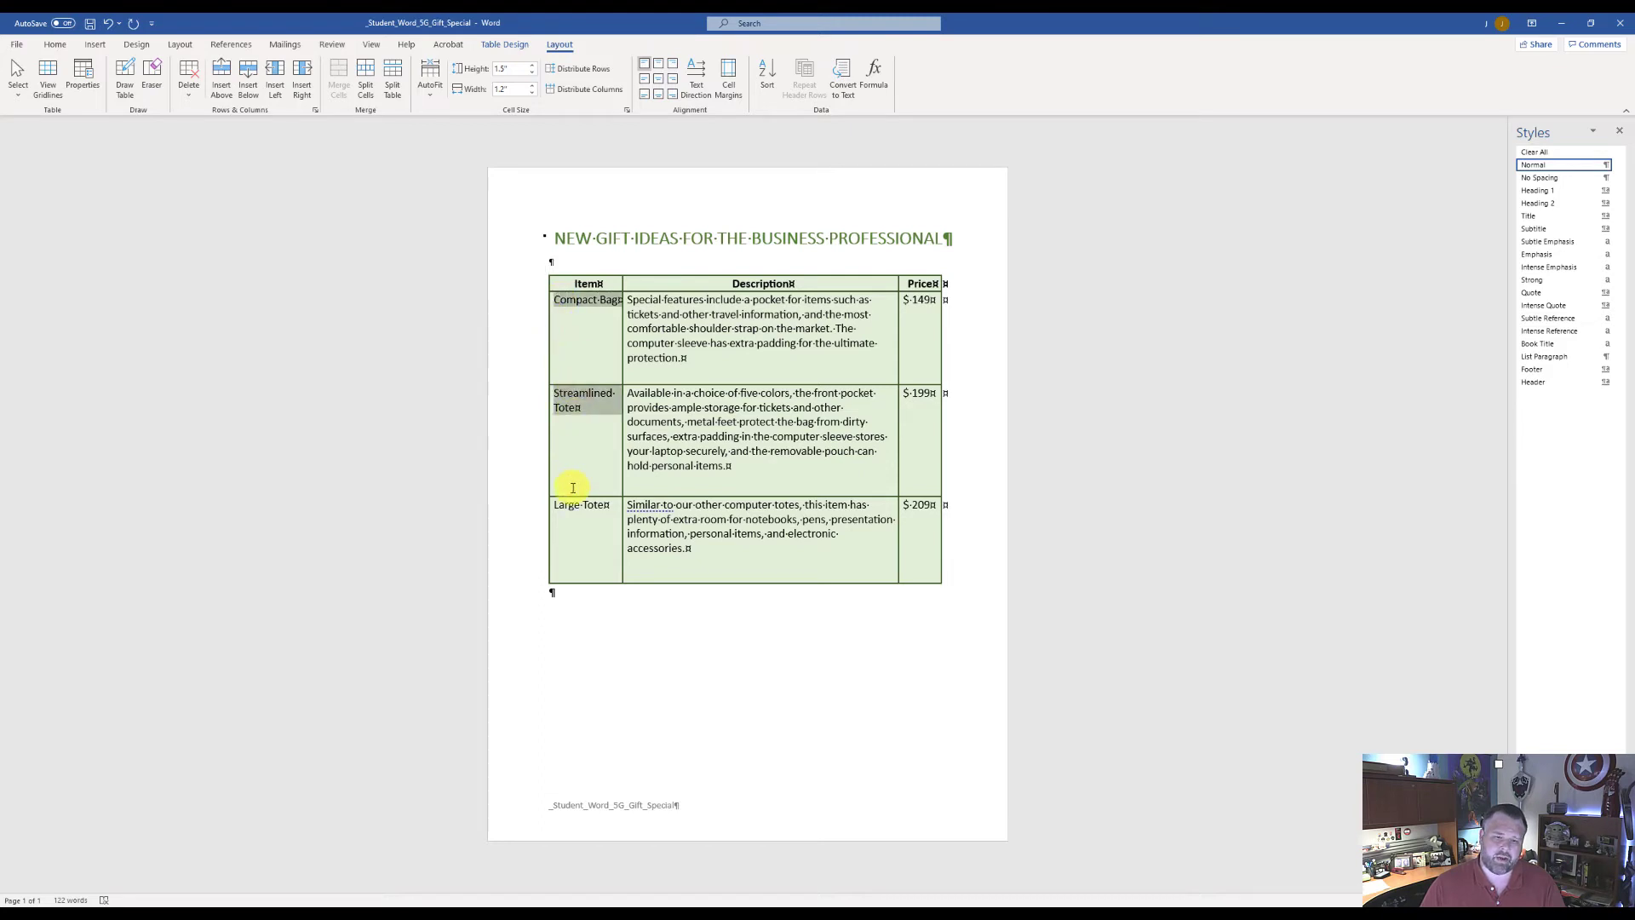
pyautogui.moveTo(573, 488); pyautogui.dragTo(576, 528)
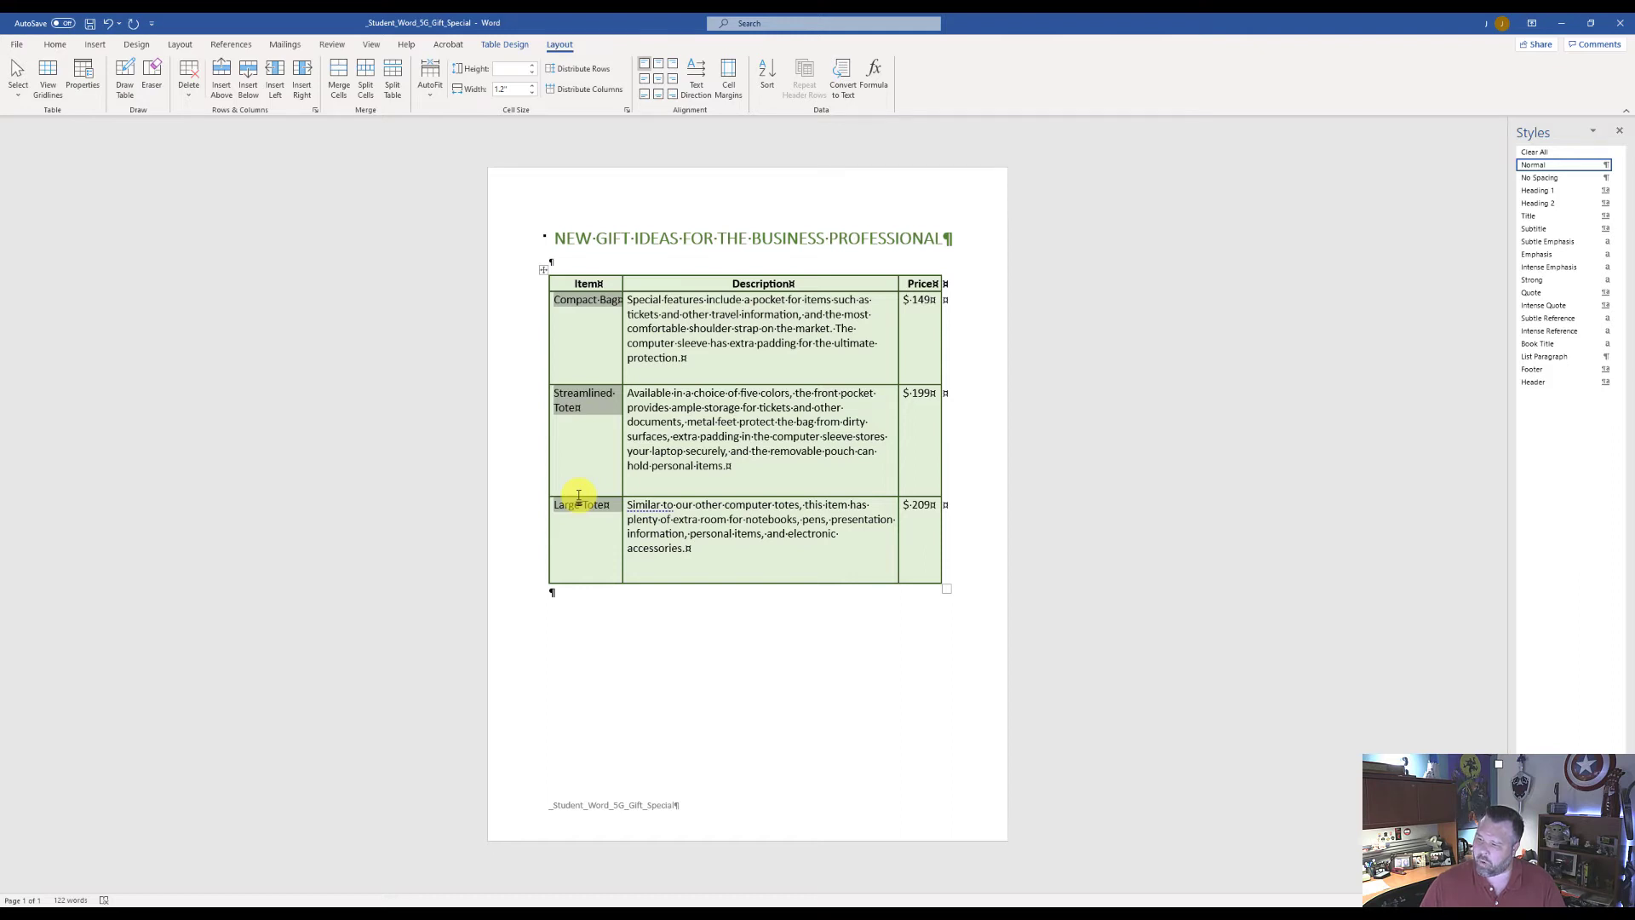
pyautogui.hotkey('ctrl', 'b')
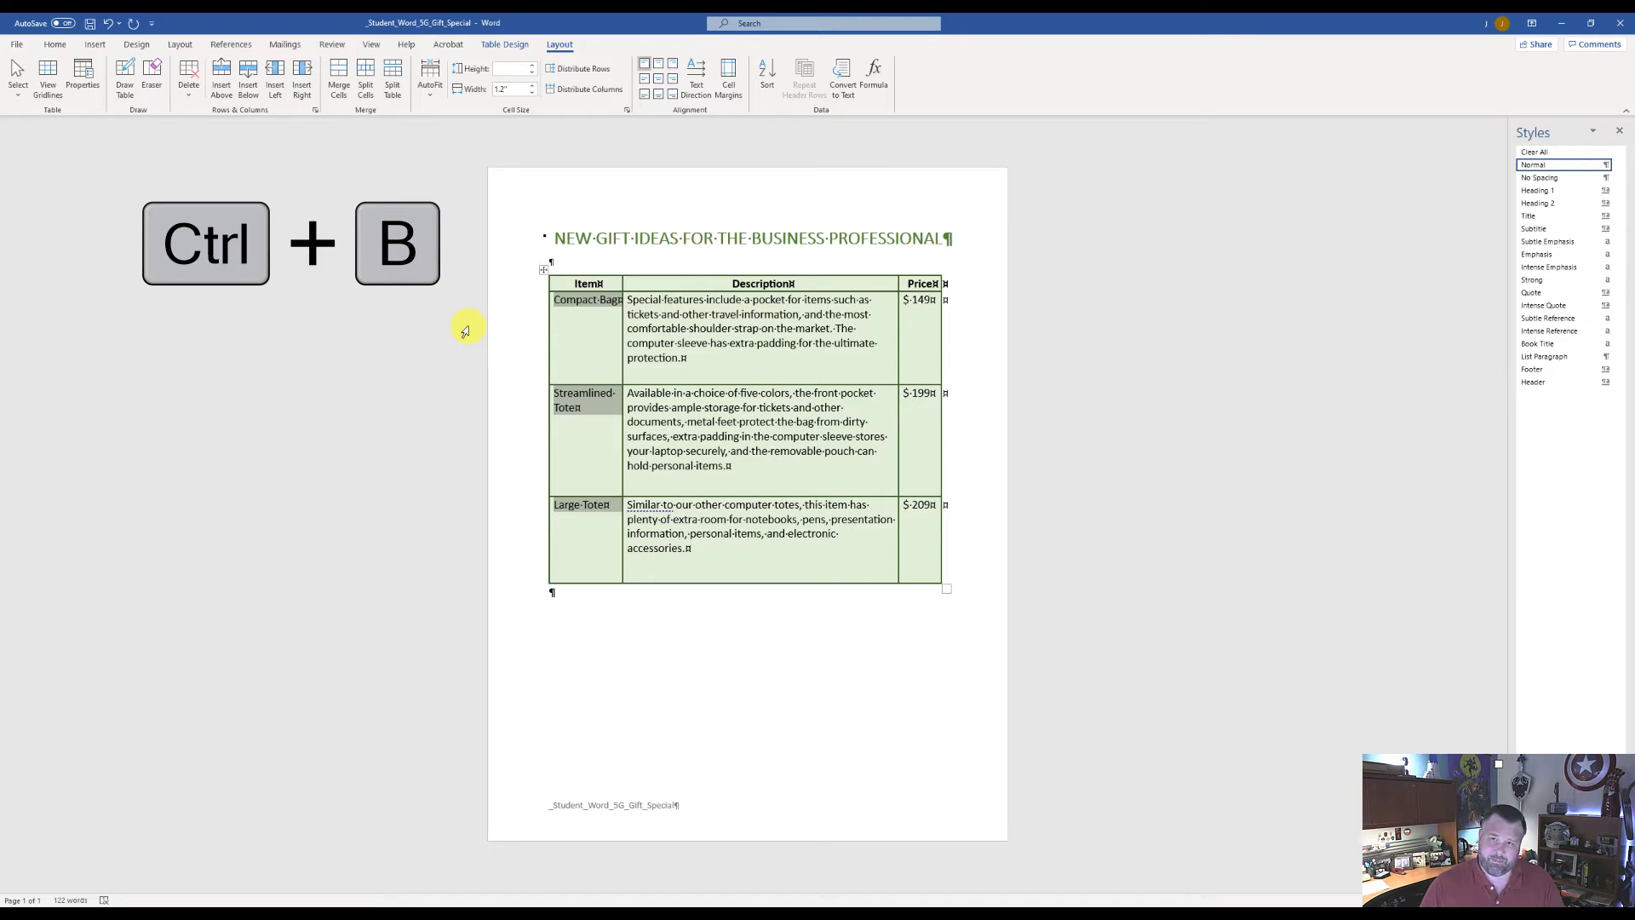
pyautogui.hotkey('ctrl', 'b')
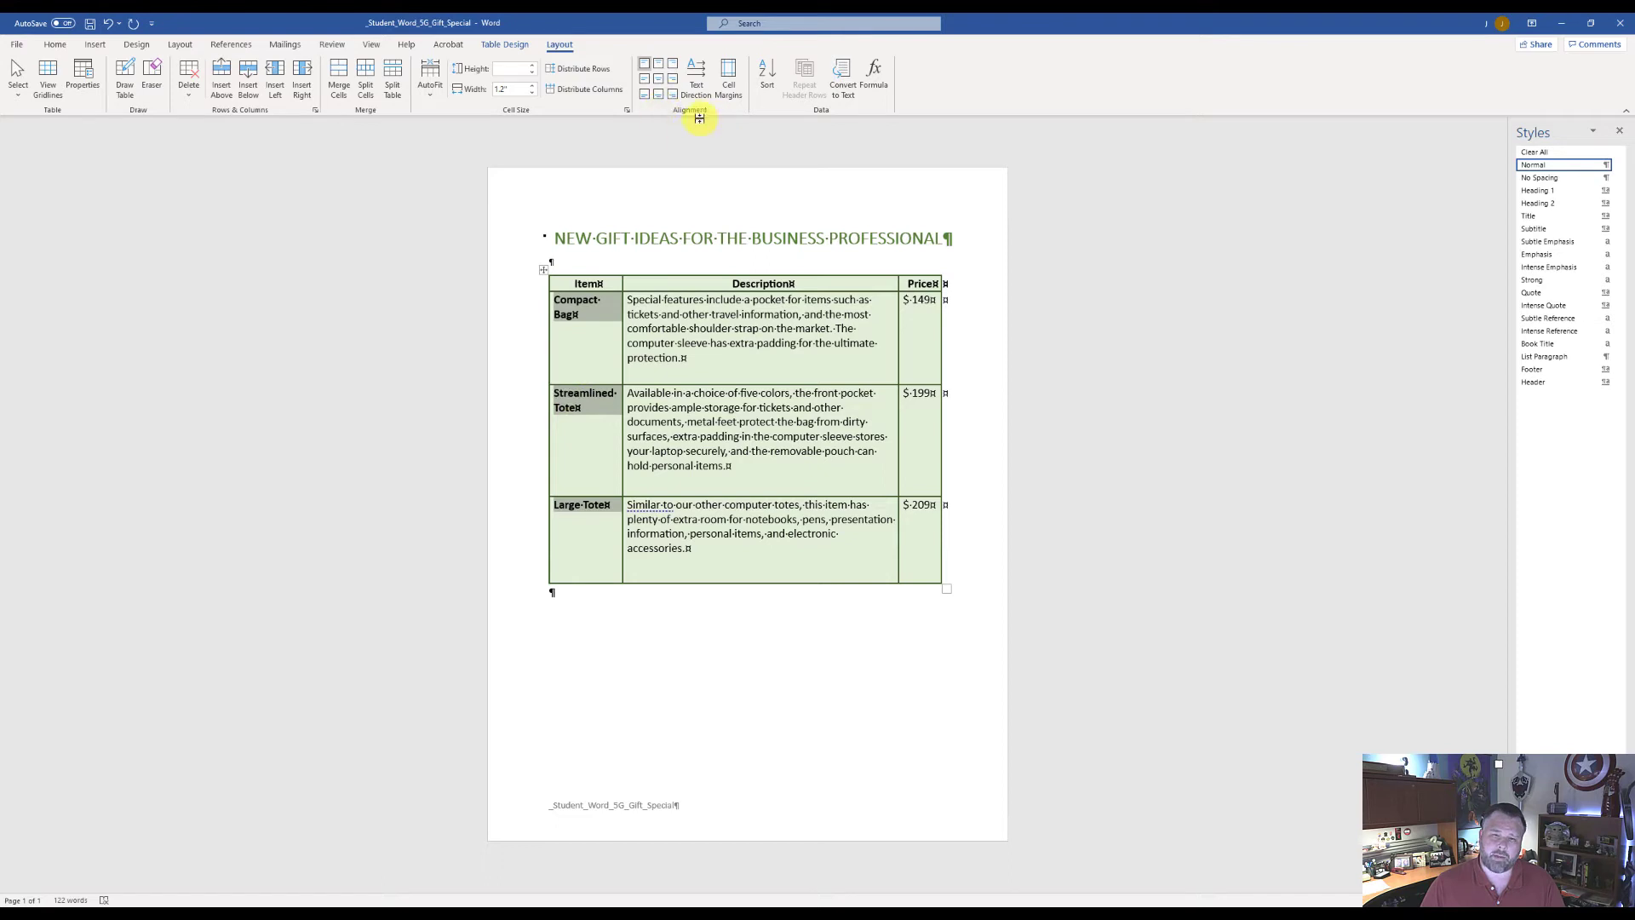
# Centre the three item names horizontally and vertically in their cells and rotate their text to read from bottom to top
pyautogui.click(660, 83)
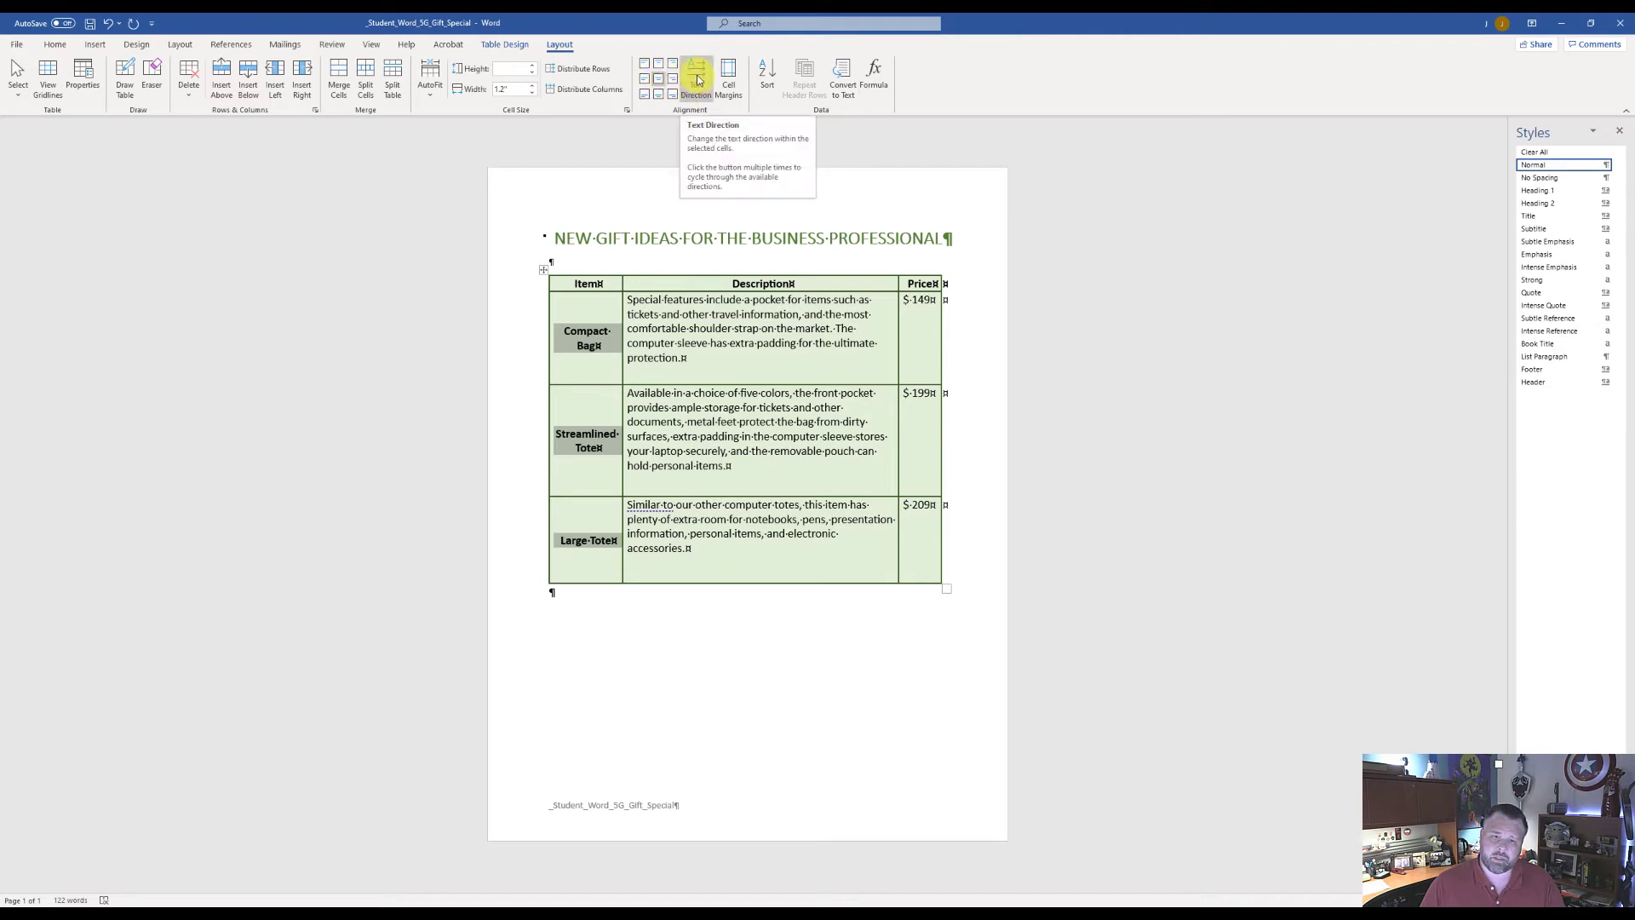
pyautogui.click(696, 81)
pyautogui.click(700, 85)
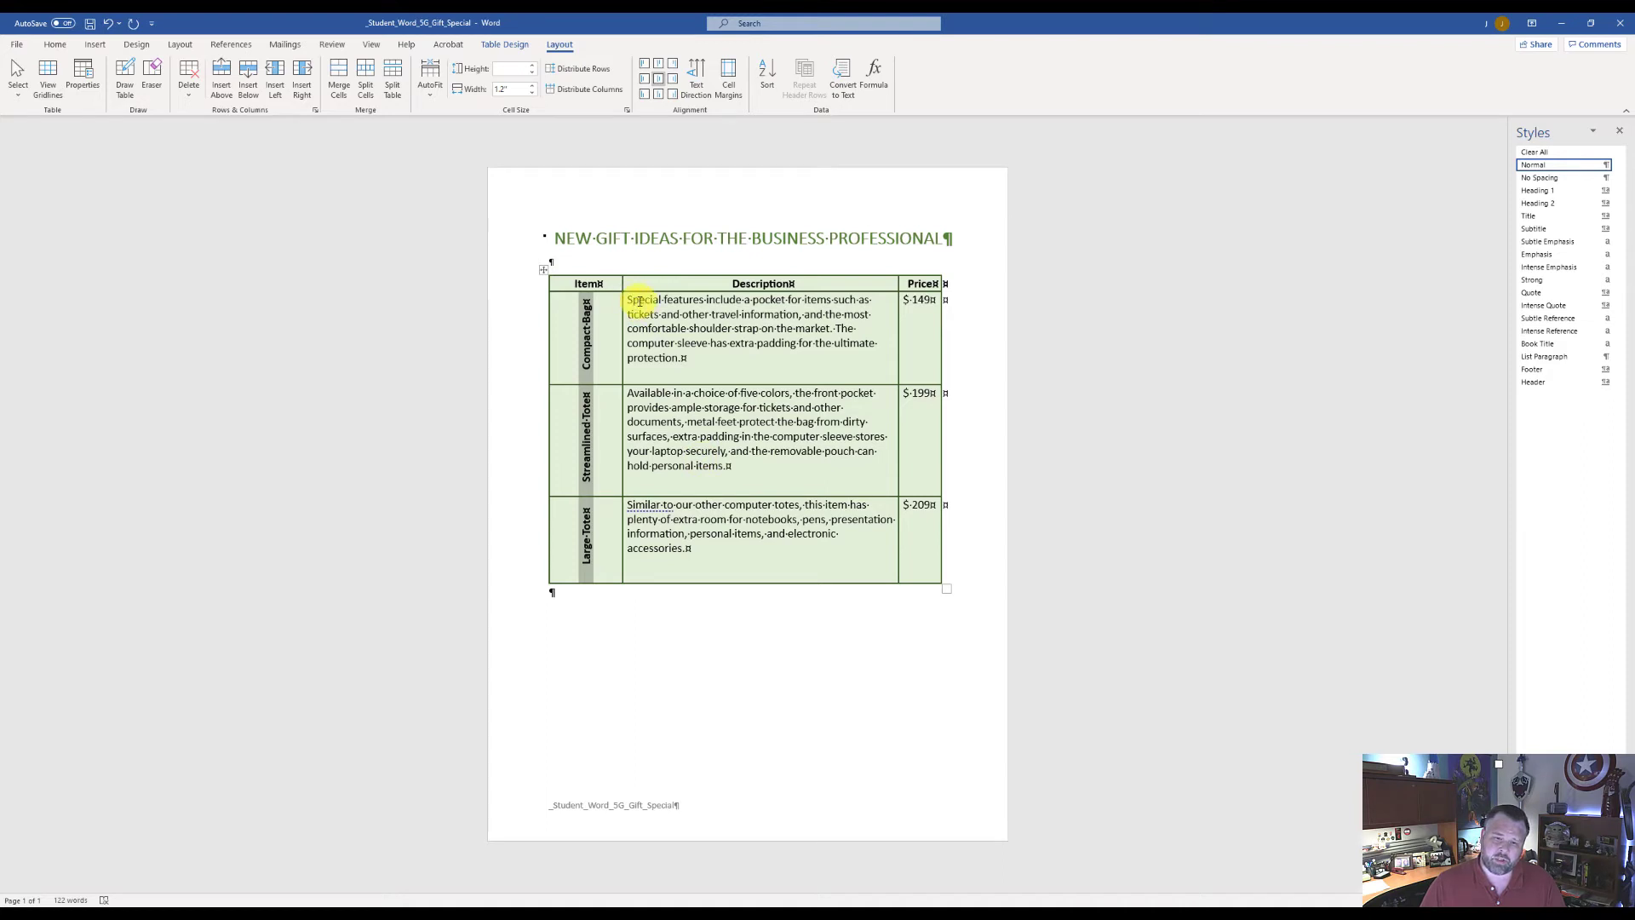
# Align the three product descriptions centre left and the three prices centre in their cells
pyautogui.moveTo(640, 303); pyautogui.dragTo(696, 546)
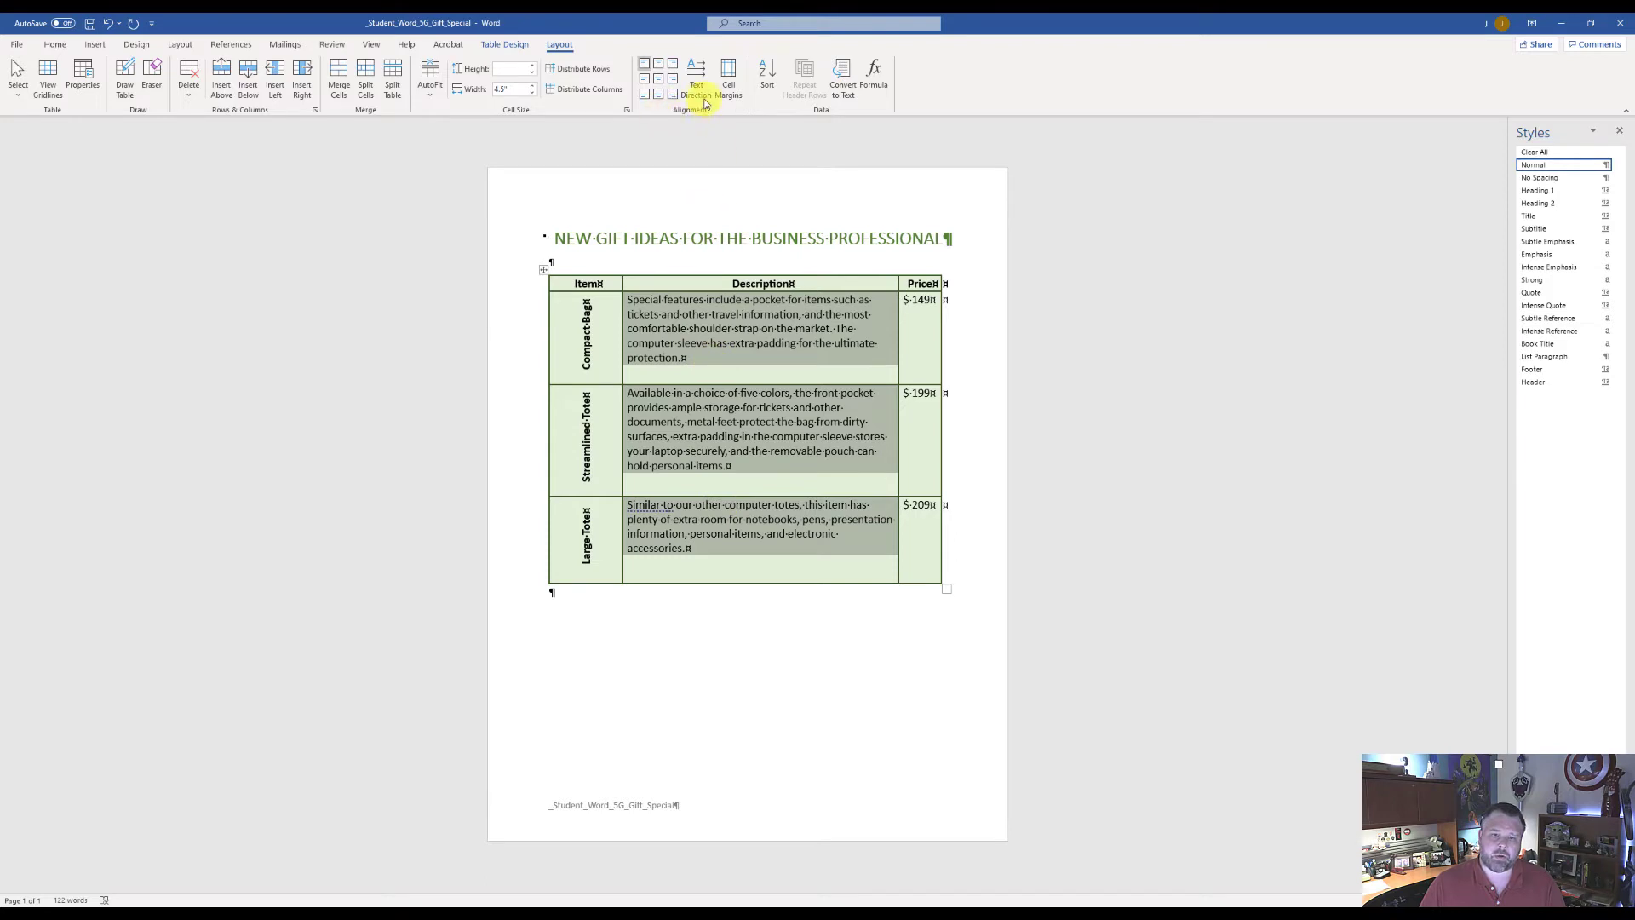
pyautogui.click(645, 79)
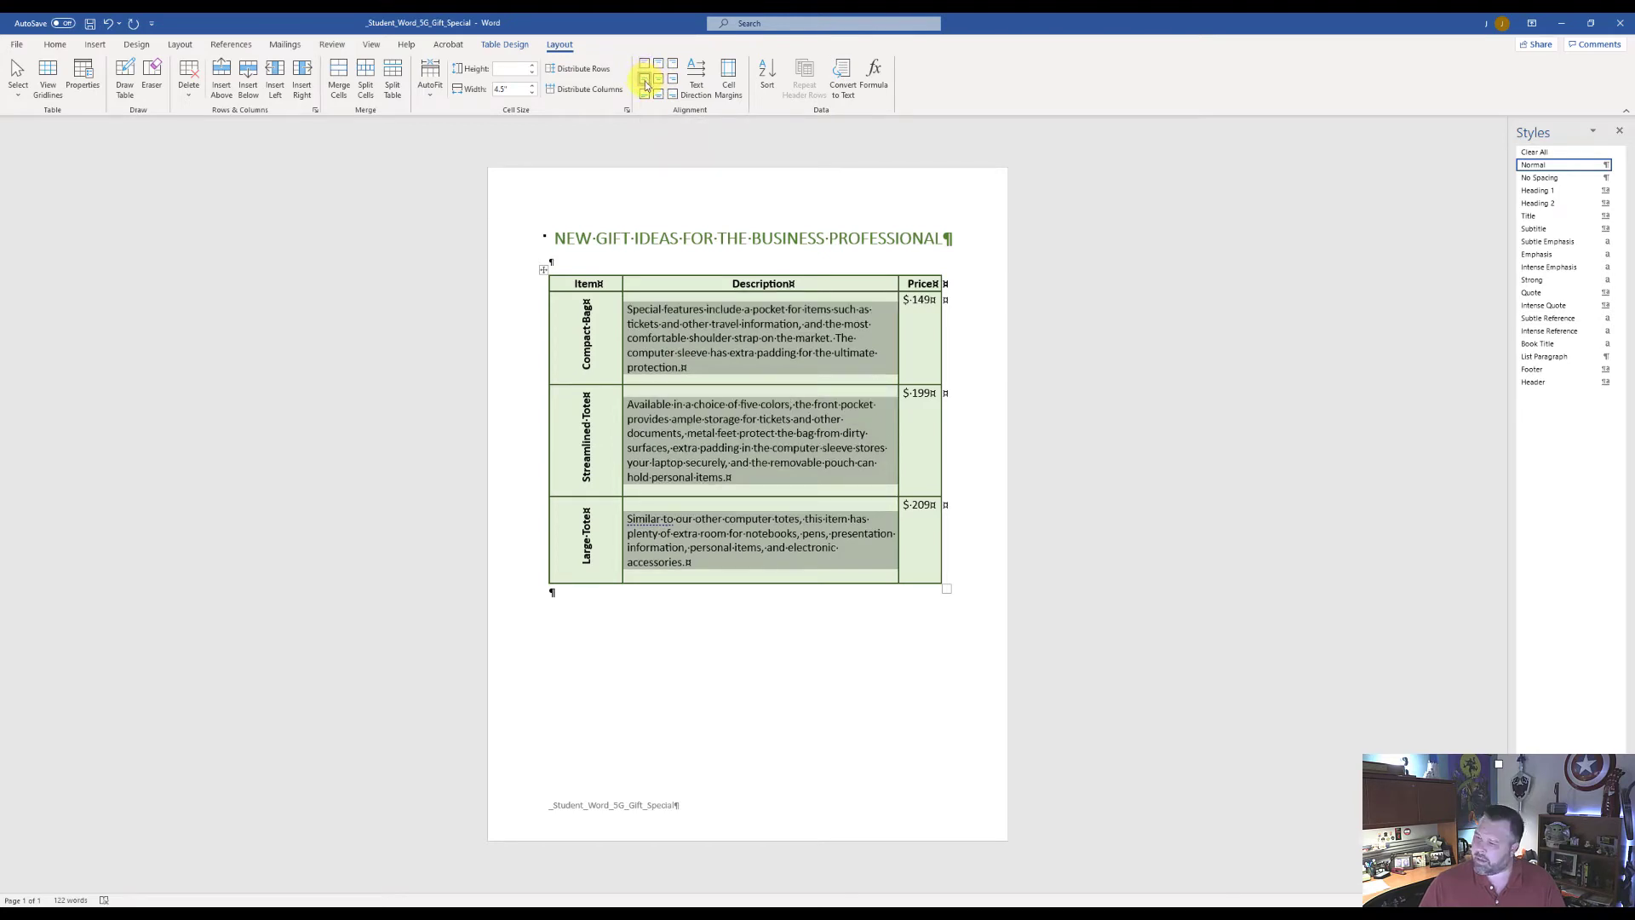
pyautogui.click(920, 299)
pyautogui.moveTo(923, 300); pyautogui.dragTo(917, 515)
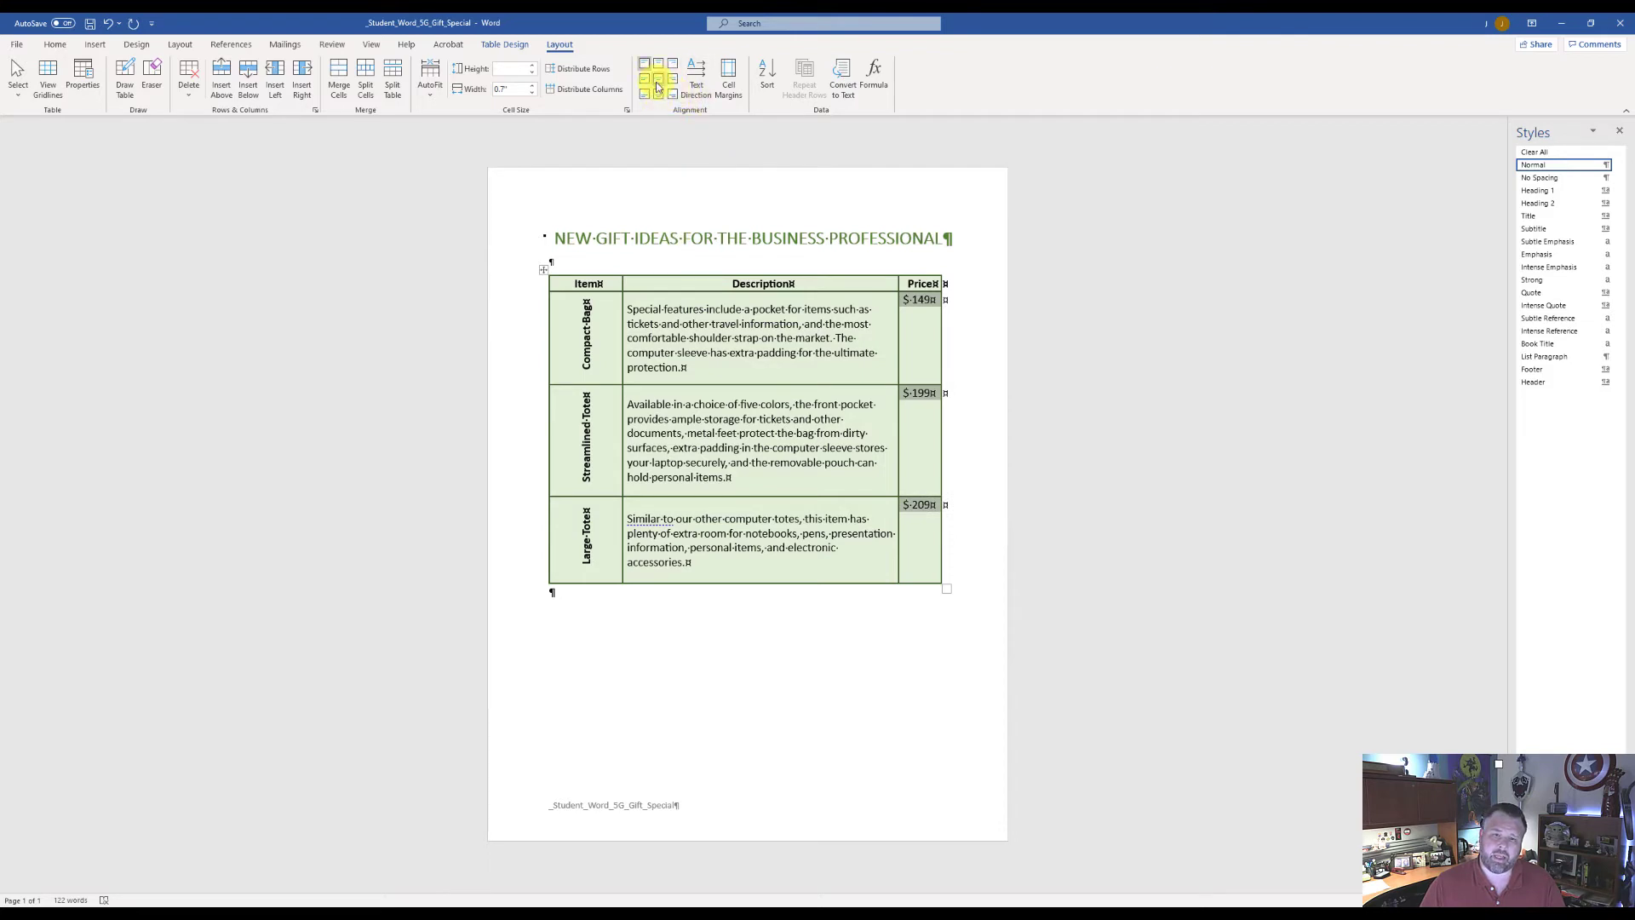
pyautogui.click(658, 79)
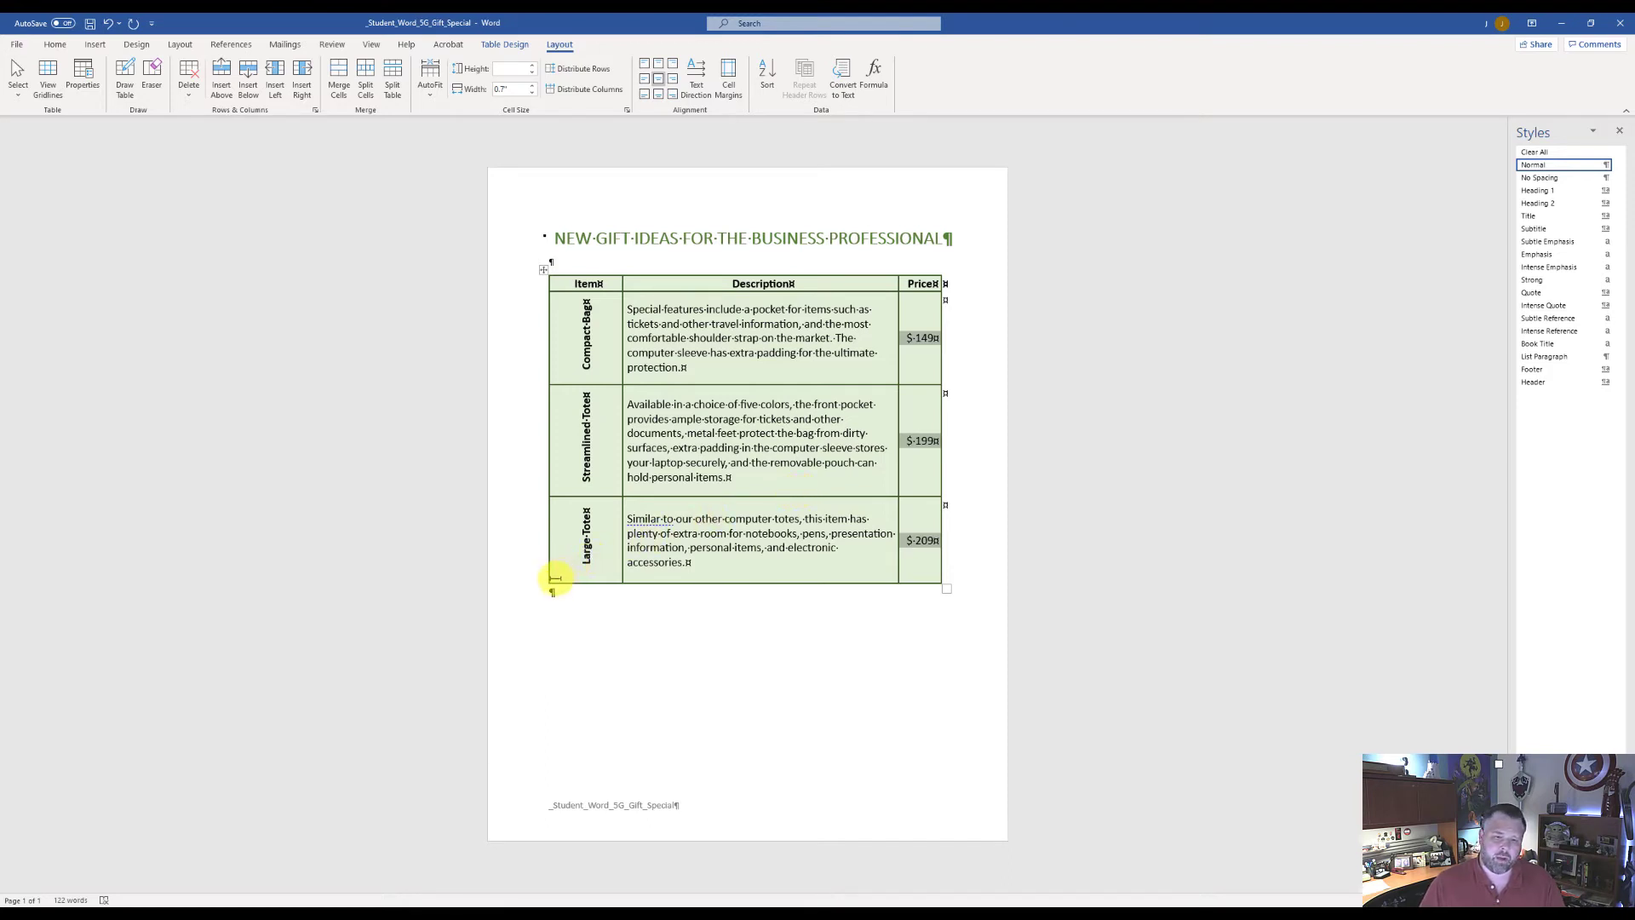
# Insert a new row below the Large Tote row and merge its first two cells
pyautogui.moveTo(548, 582)
pyautogui.click(543, 585)
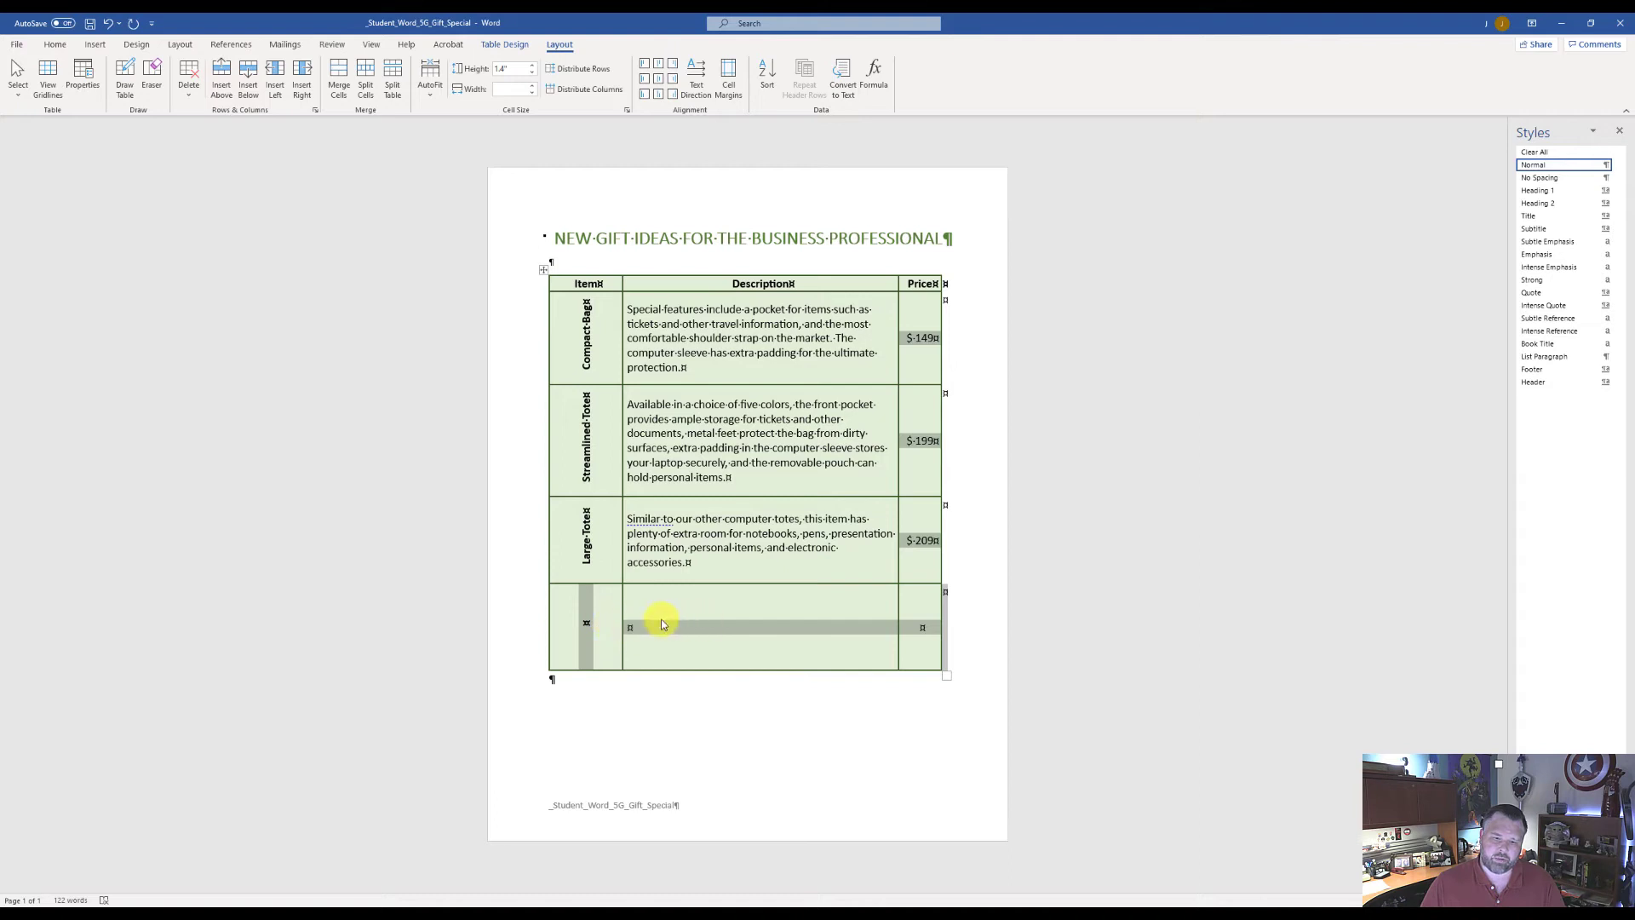
pyautogui.click(634, 614)
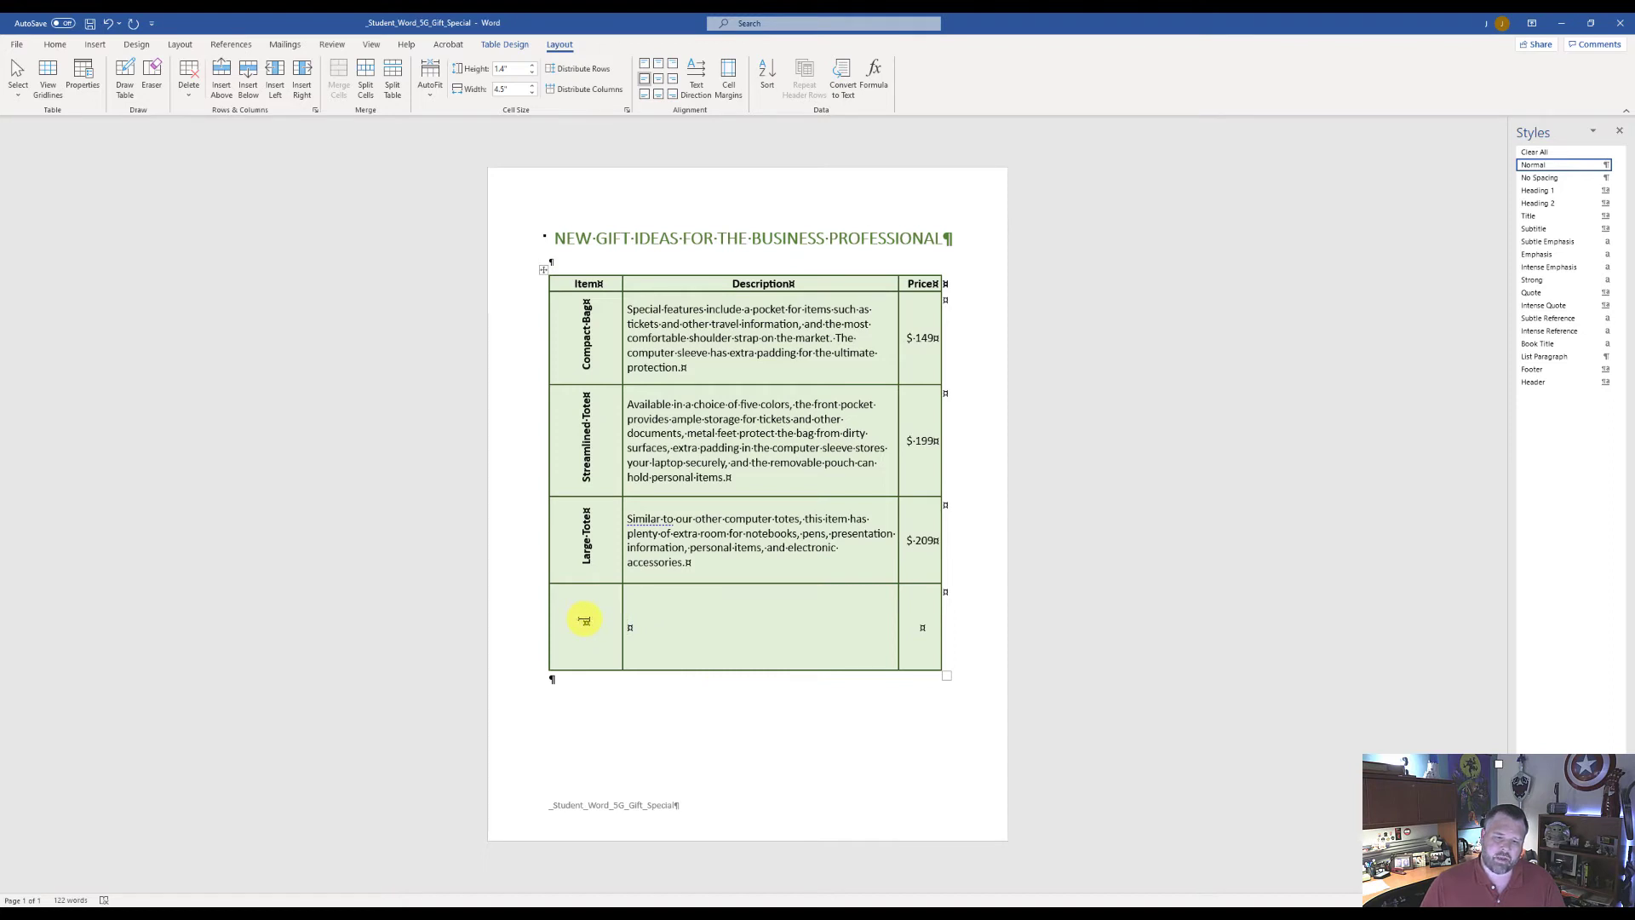
pyautogui.moveTo(584, 619); pyautogui.dragTo(678, 627)
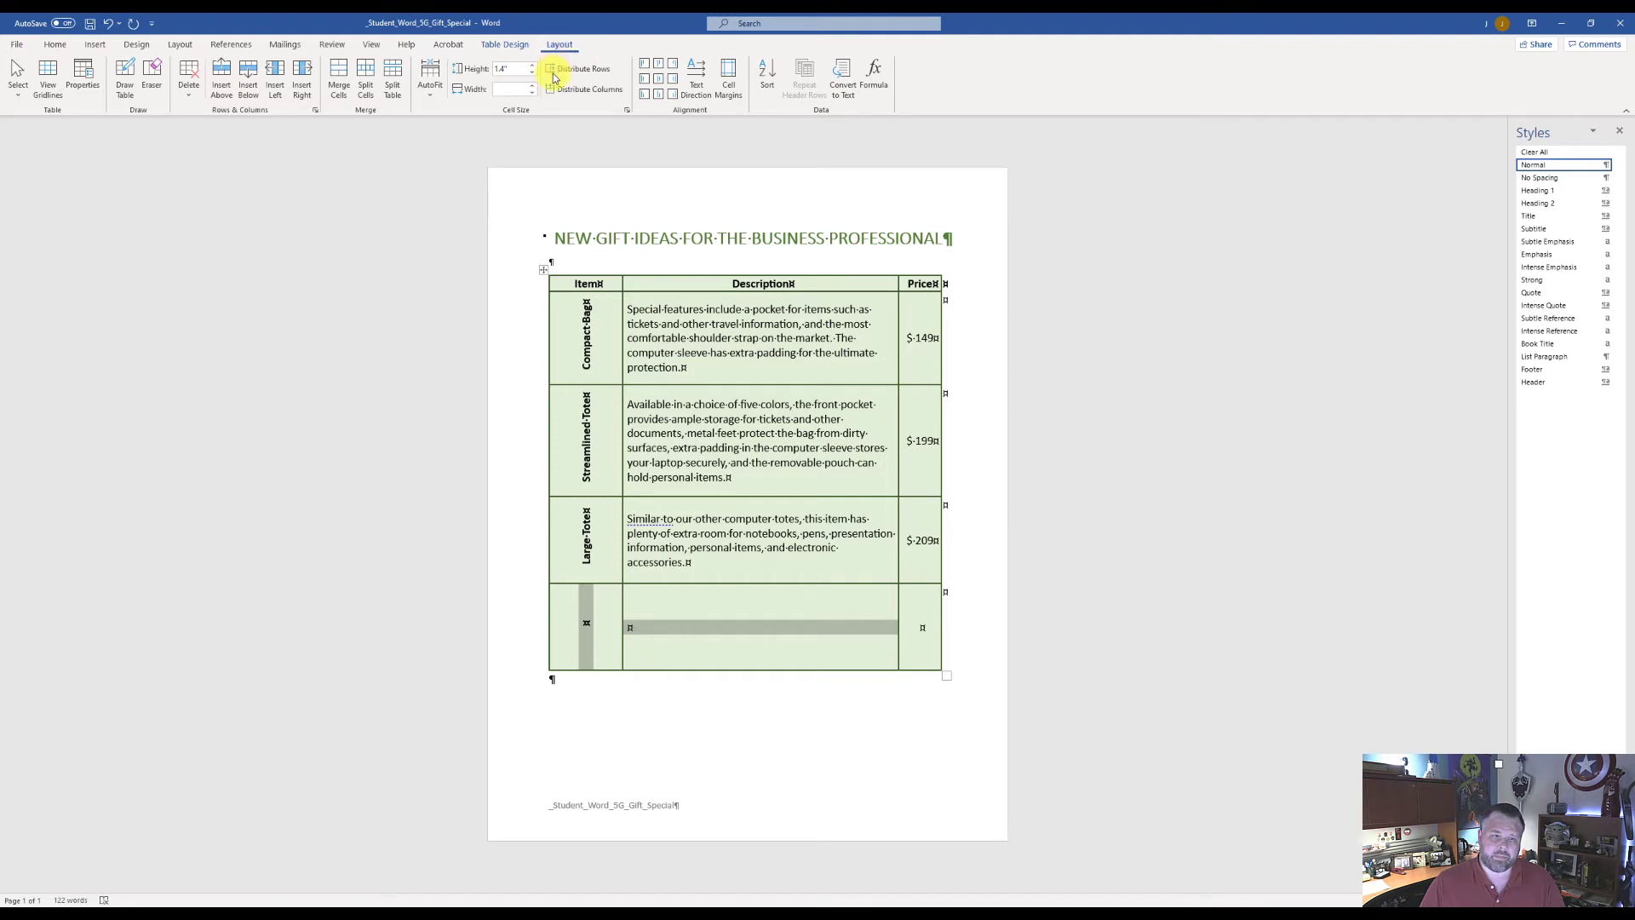
pyautogui.click(339, 84)
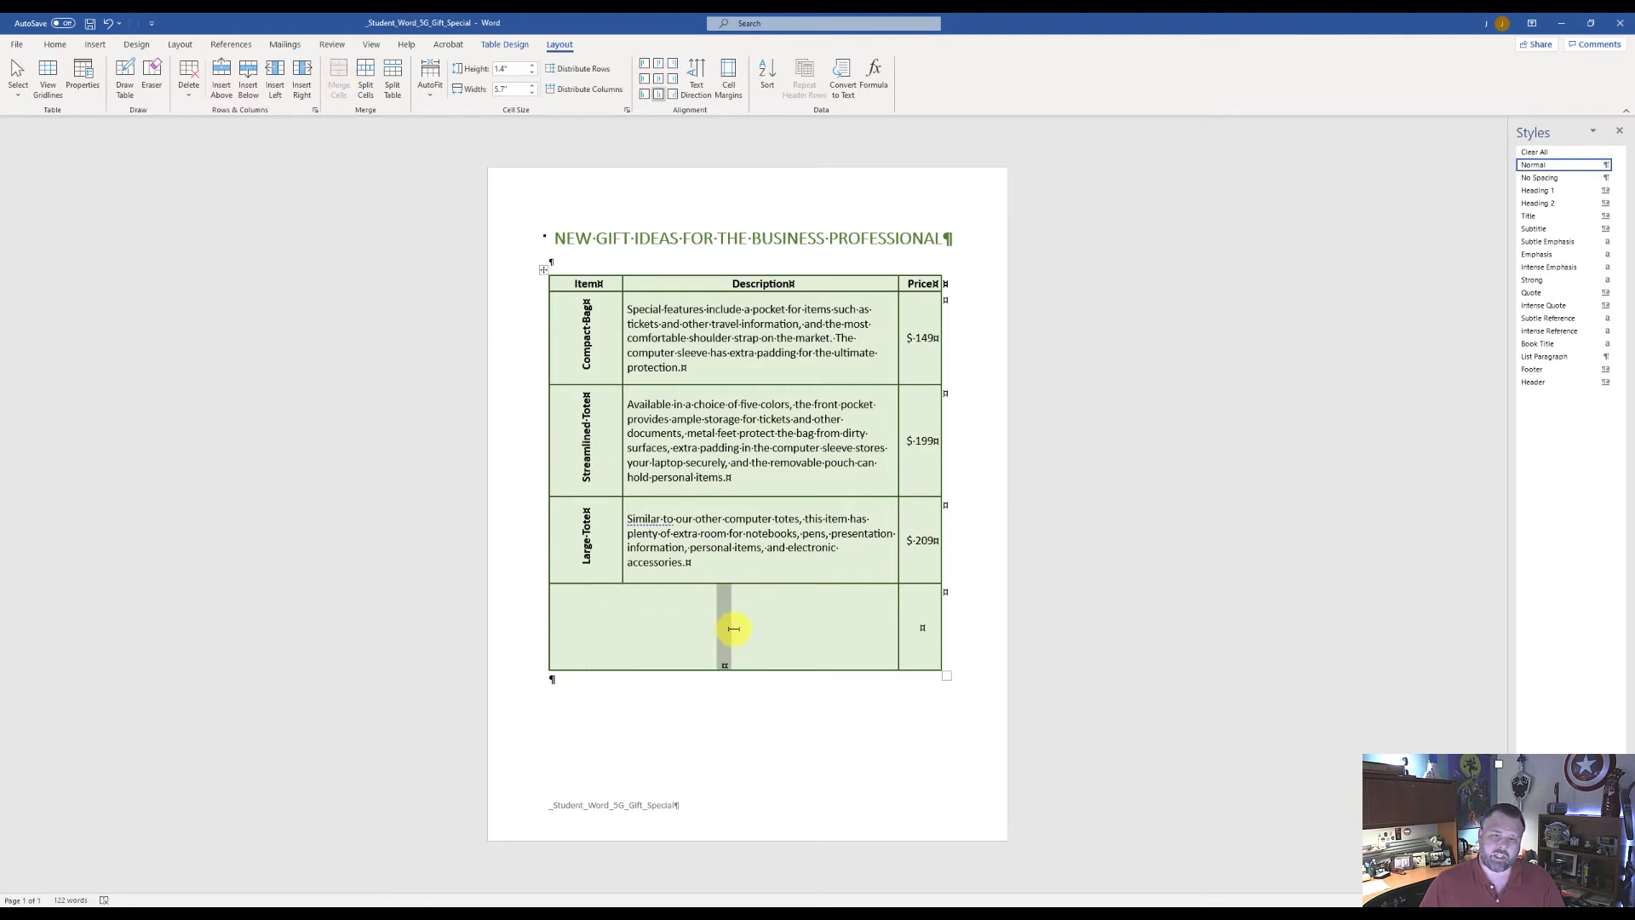
# Turn the merged cell's text direction back to horizontal and set the last row's height to 0.4 inches
pyautogui.click(695, 86)
pyautogui.click(695, 87)
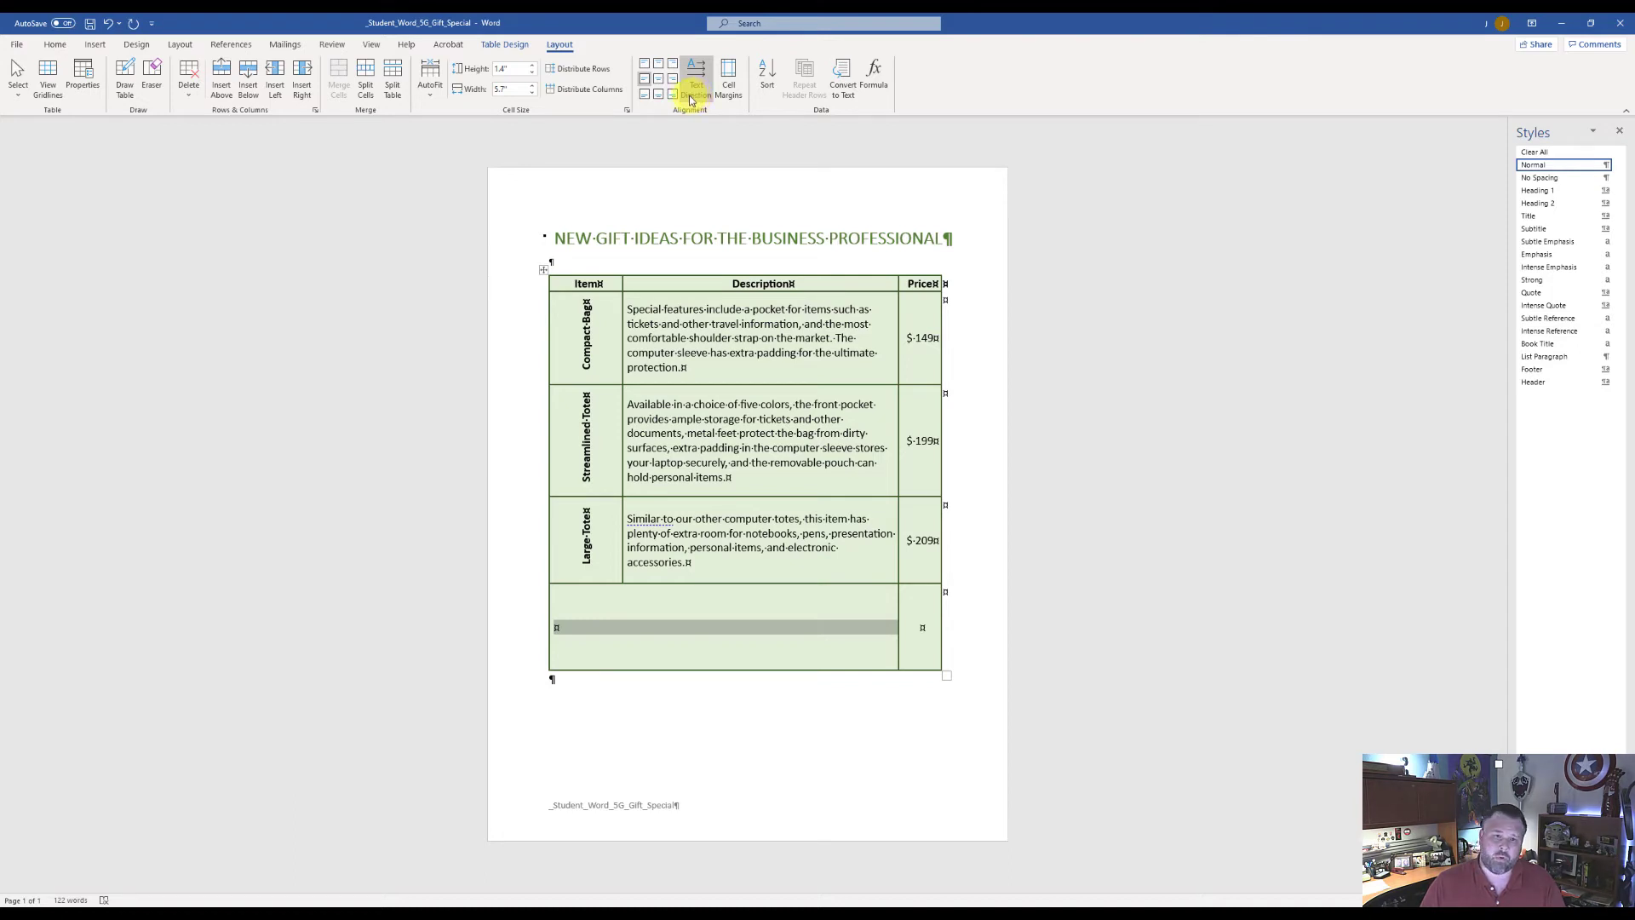
pyautogui.click(600, 608)
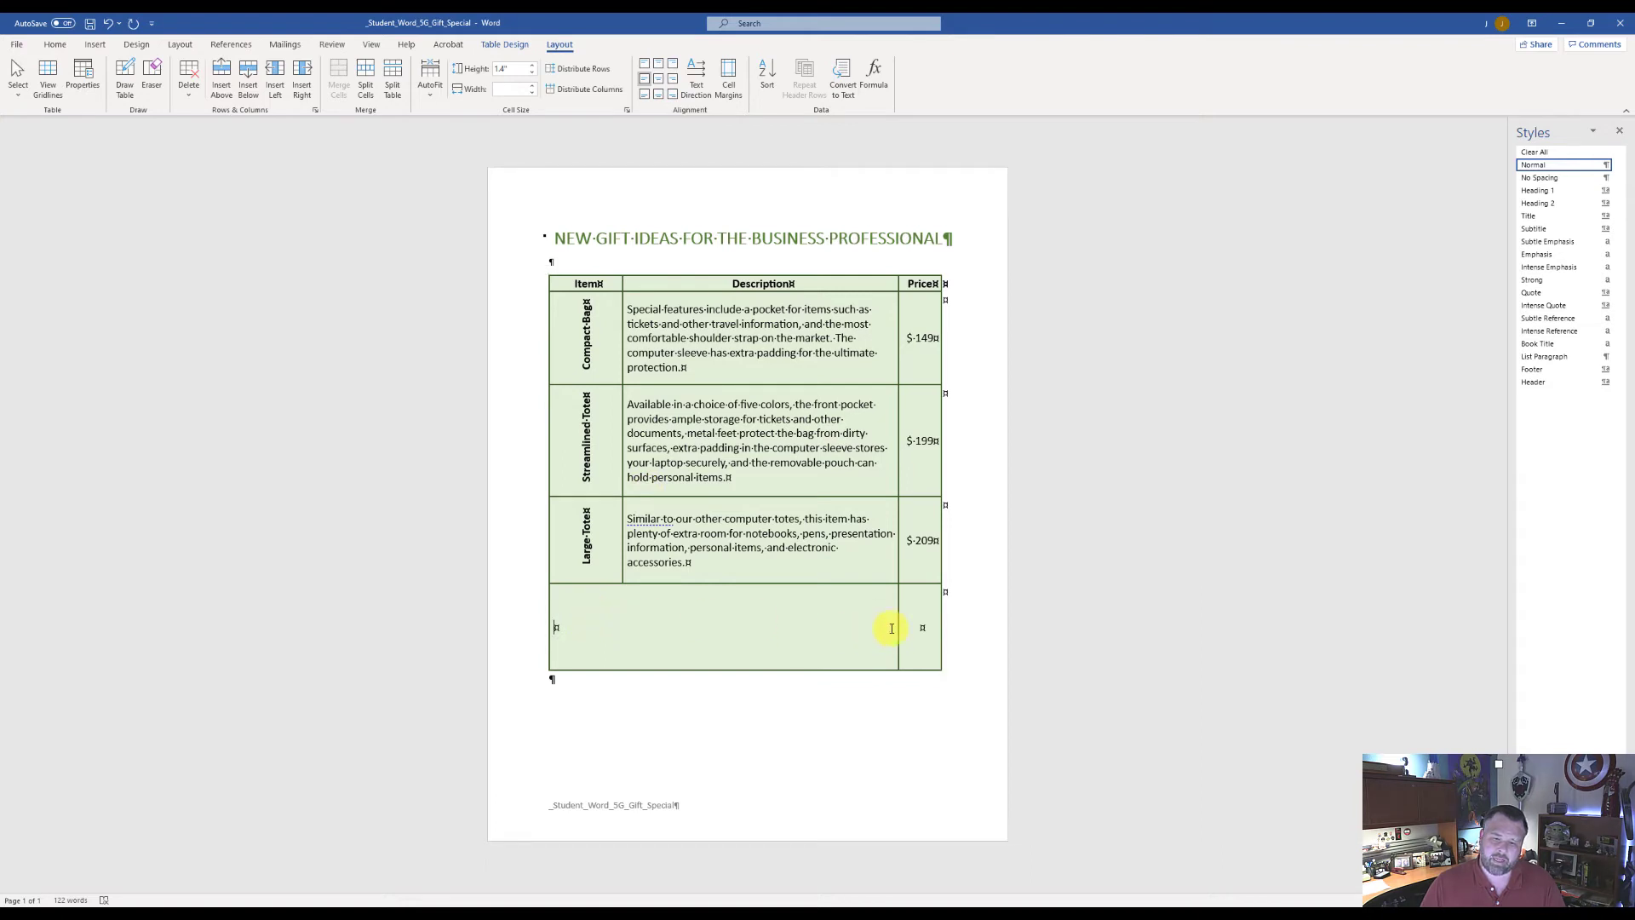
pyautogui.moveTo(891, 628); pyautogui.dragTo(923, 627)
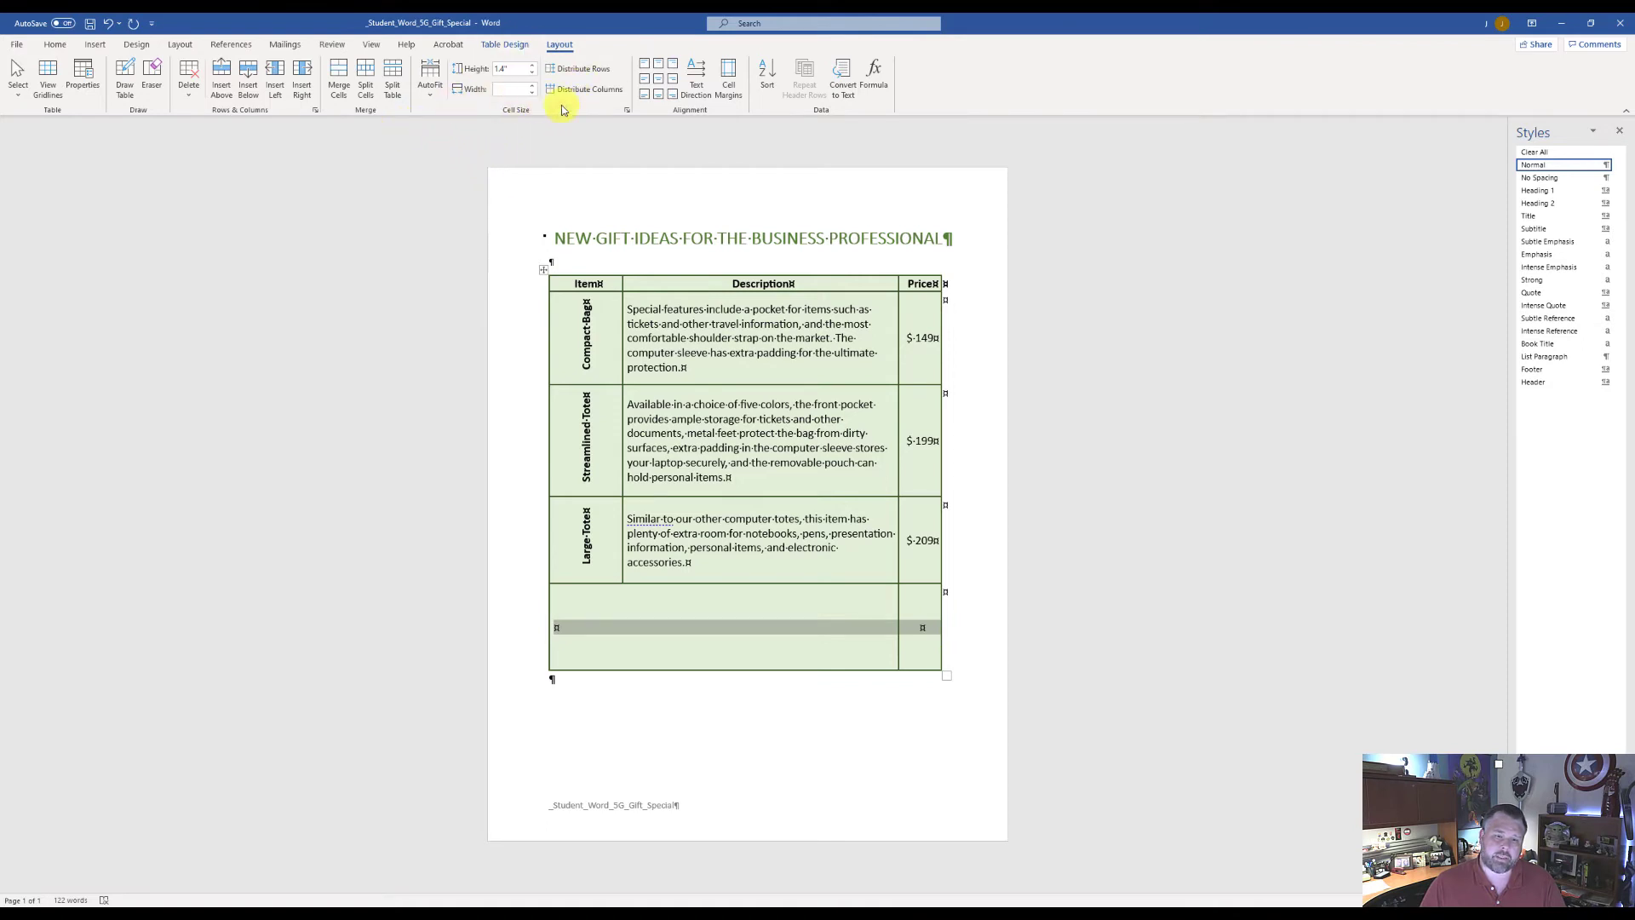
pyautogui.click(521, 71)
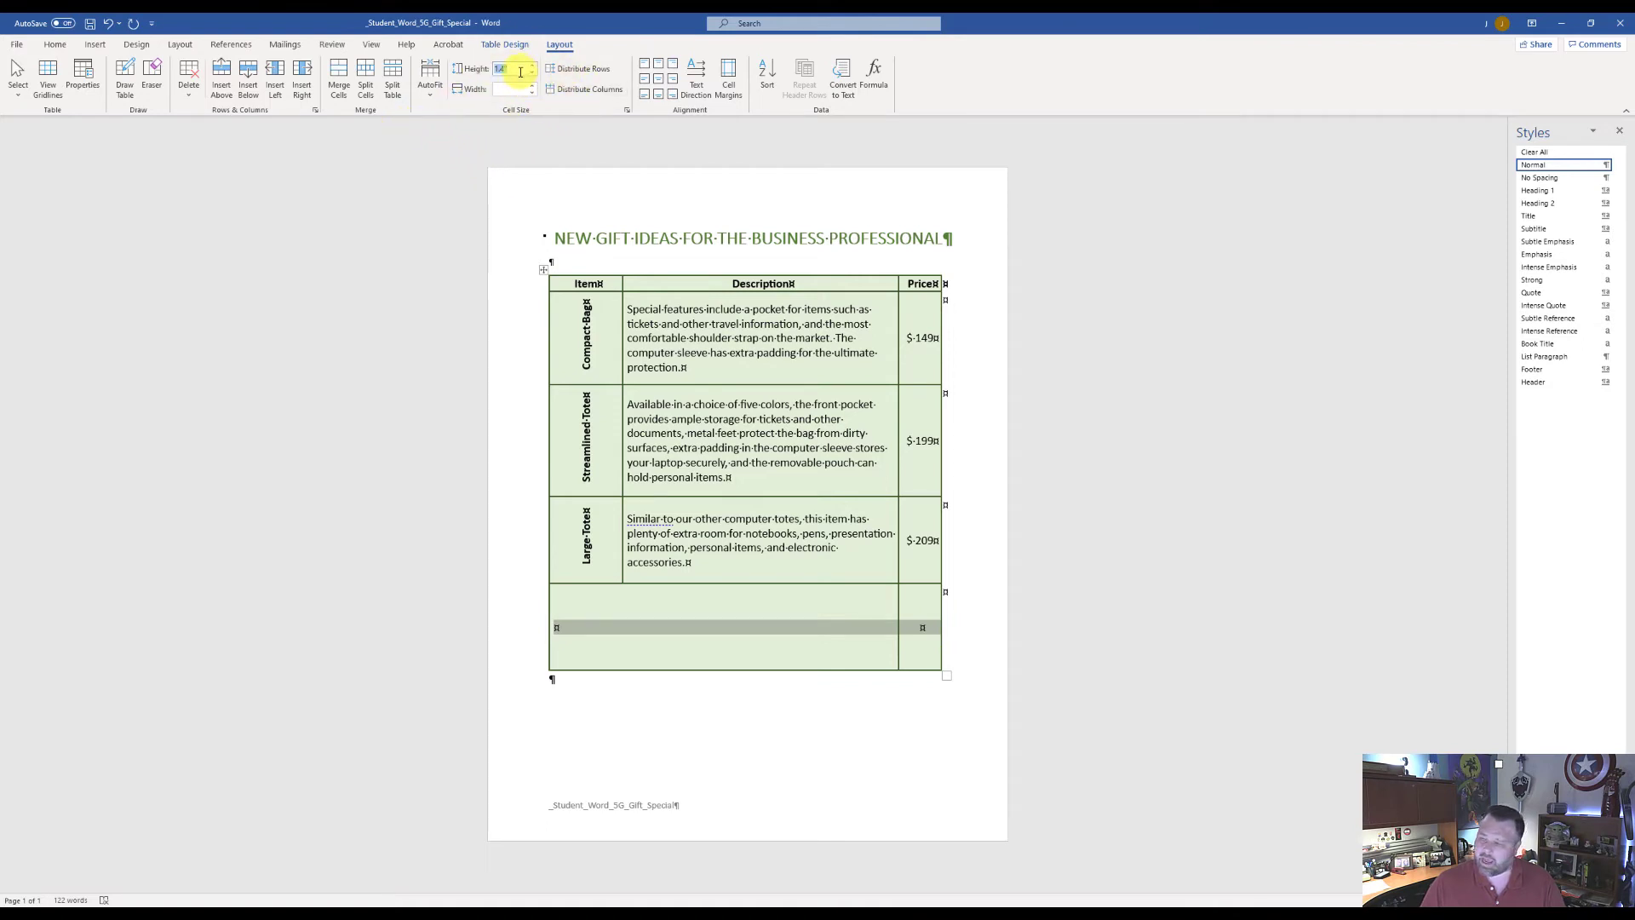
pyautogui.write('.4')
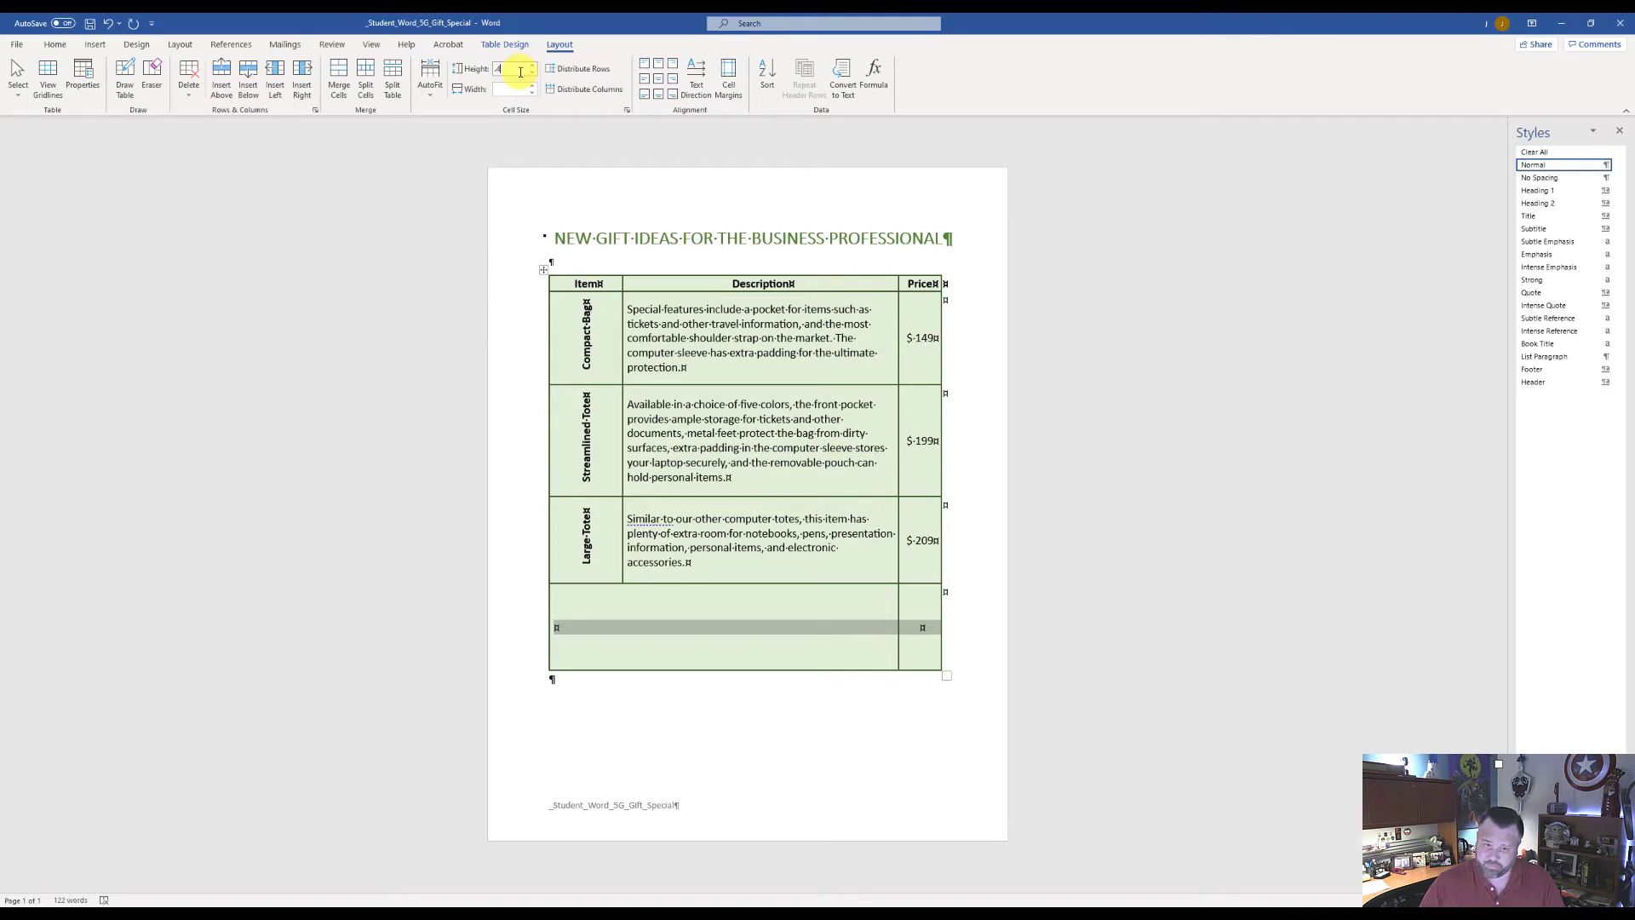
pyautogui.press('Return')
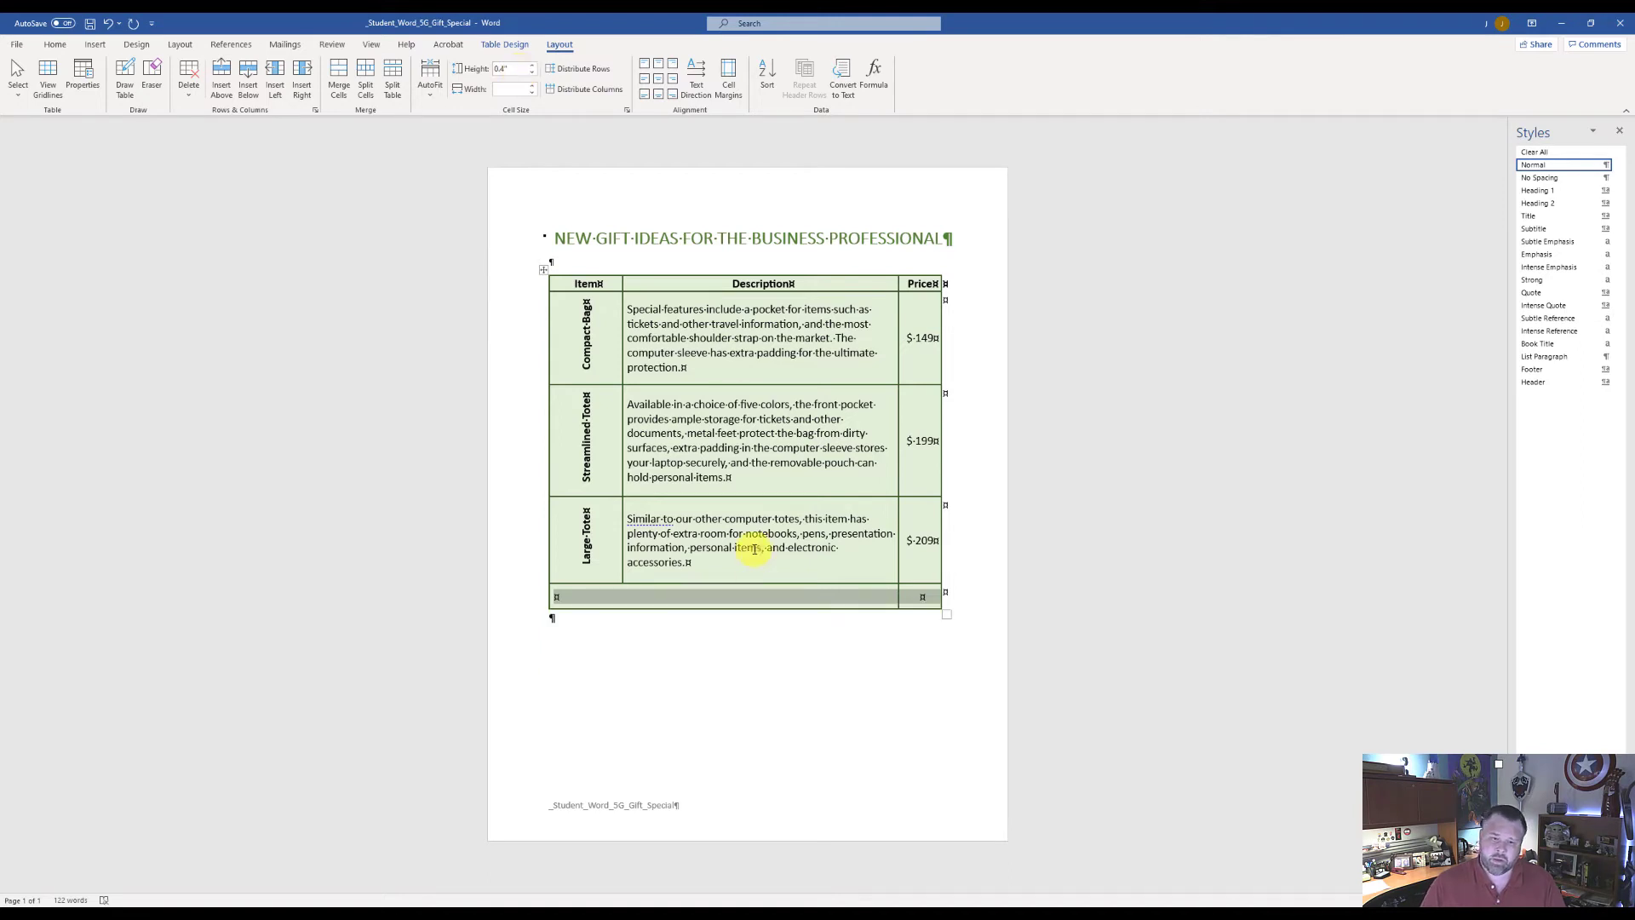
# Align the merged cell centre right and enter Average Price in it
pyautogui.click(758, 596)
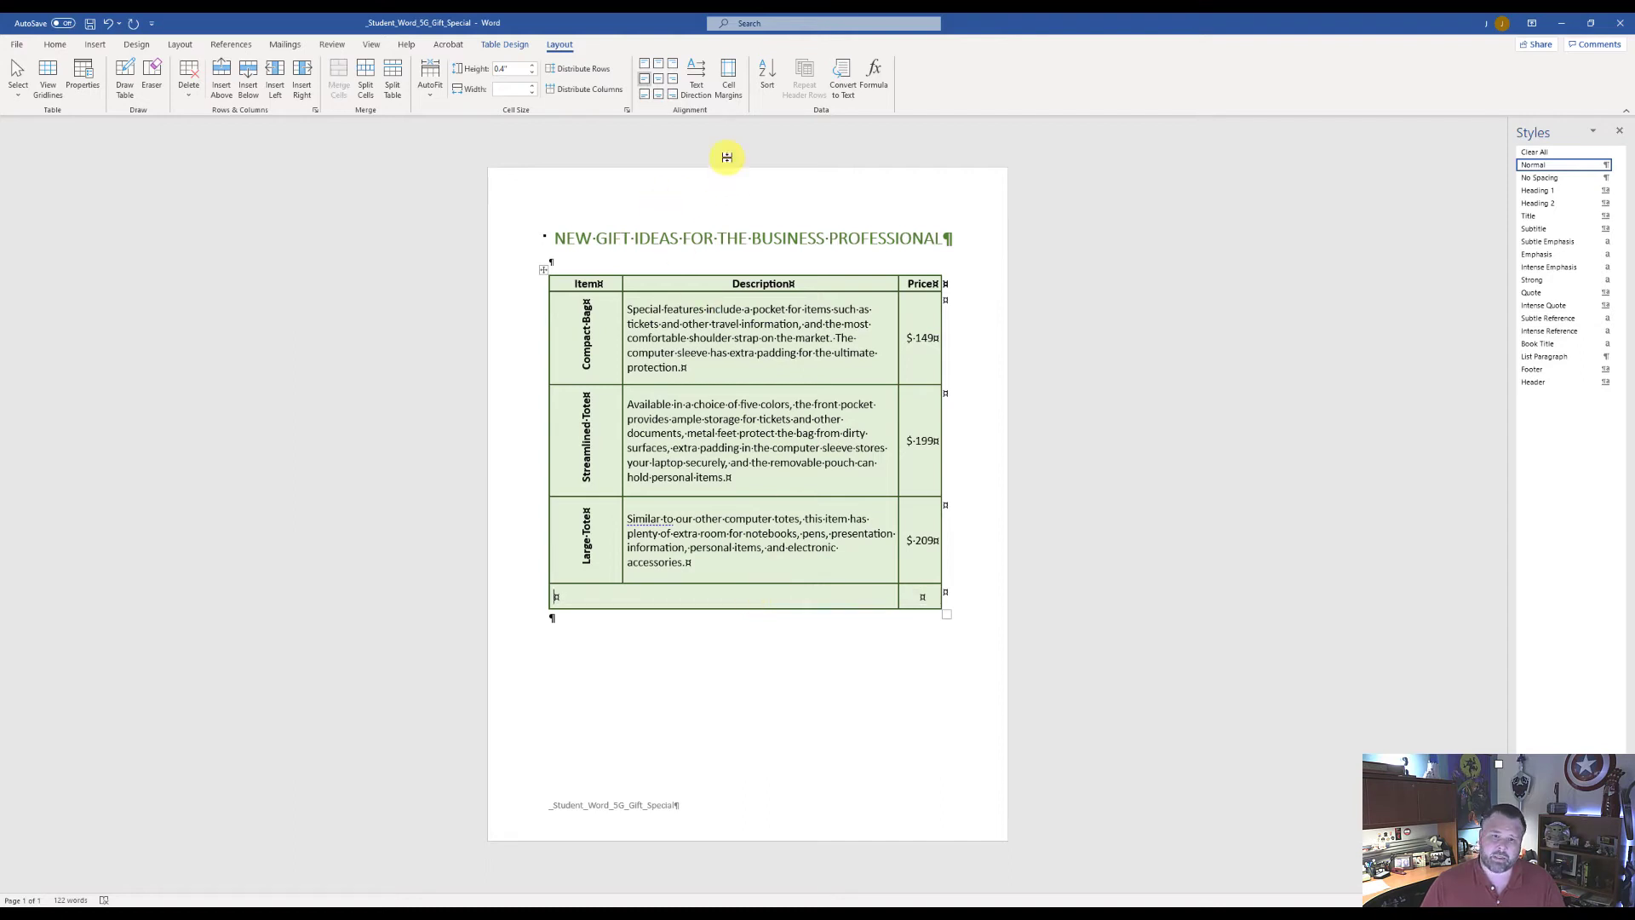
pyautogui.click(672, 81)
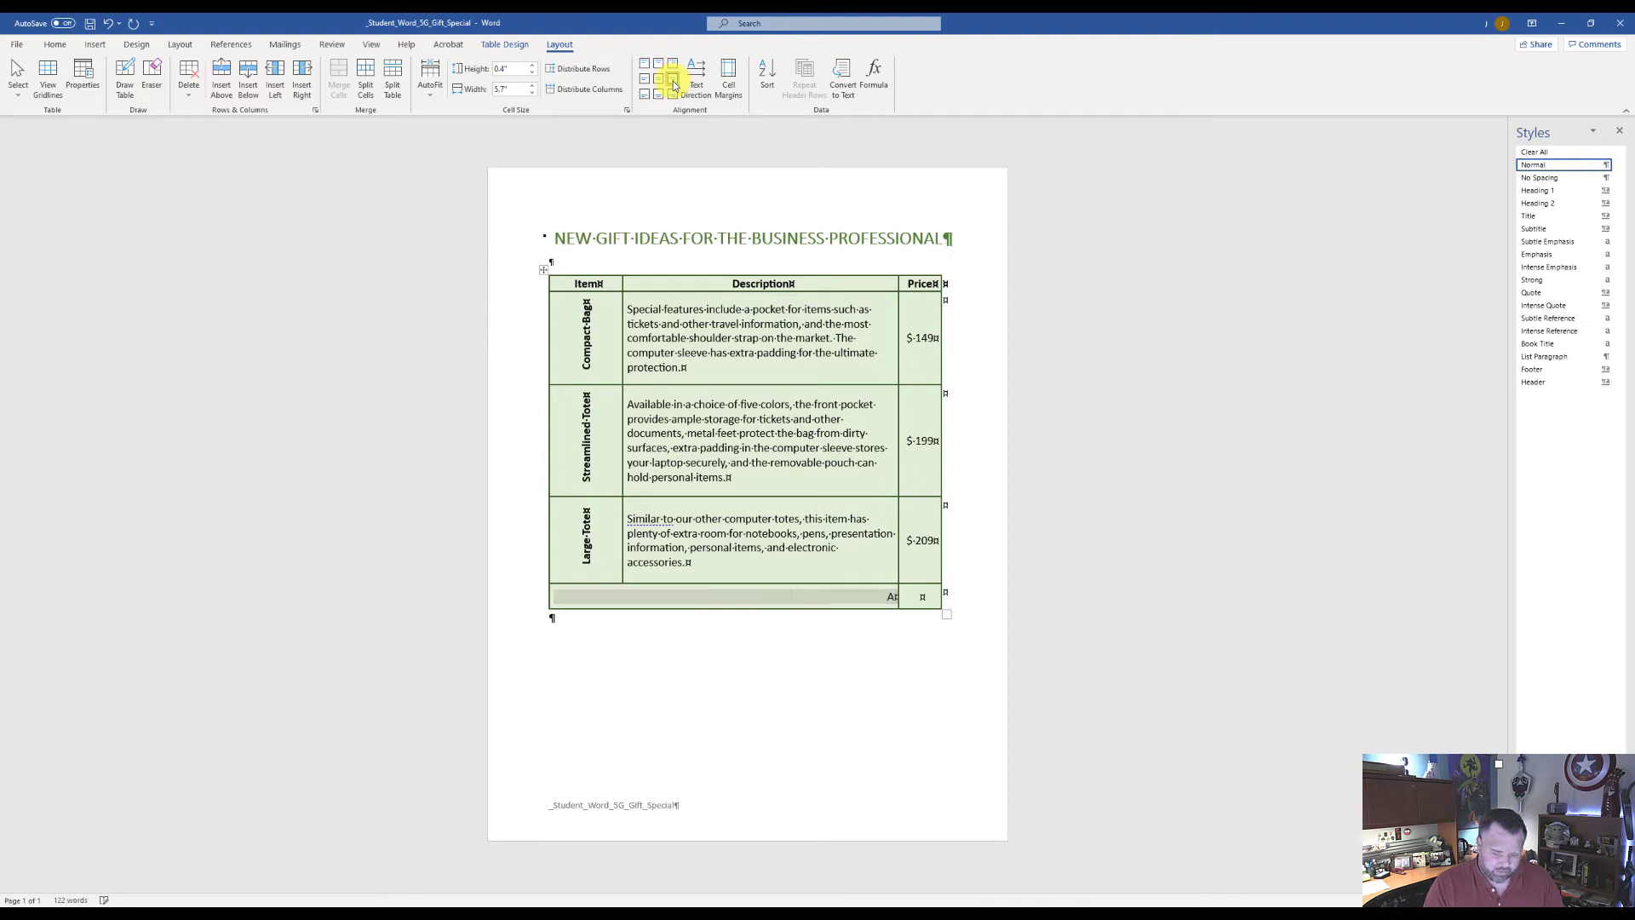
pyautogui.write('Avera')
pyautogui.write('Prive')
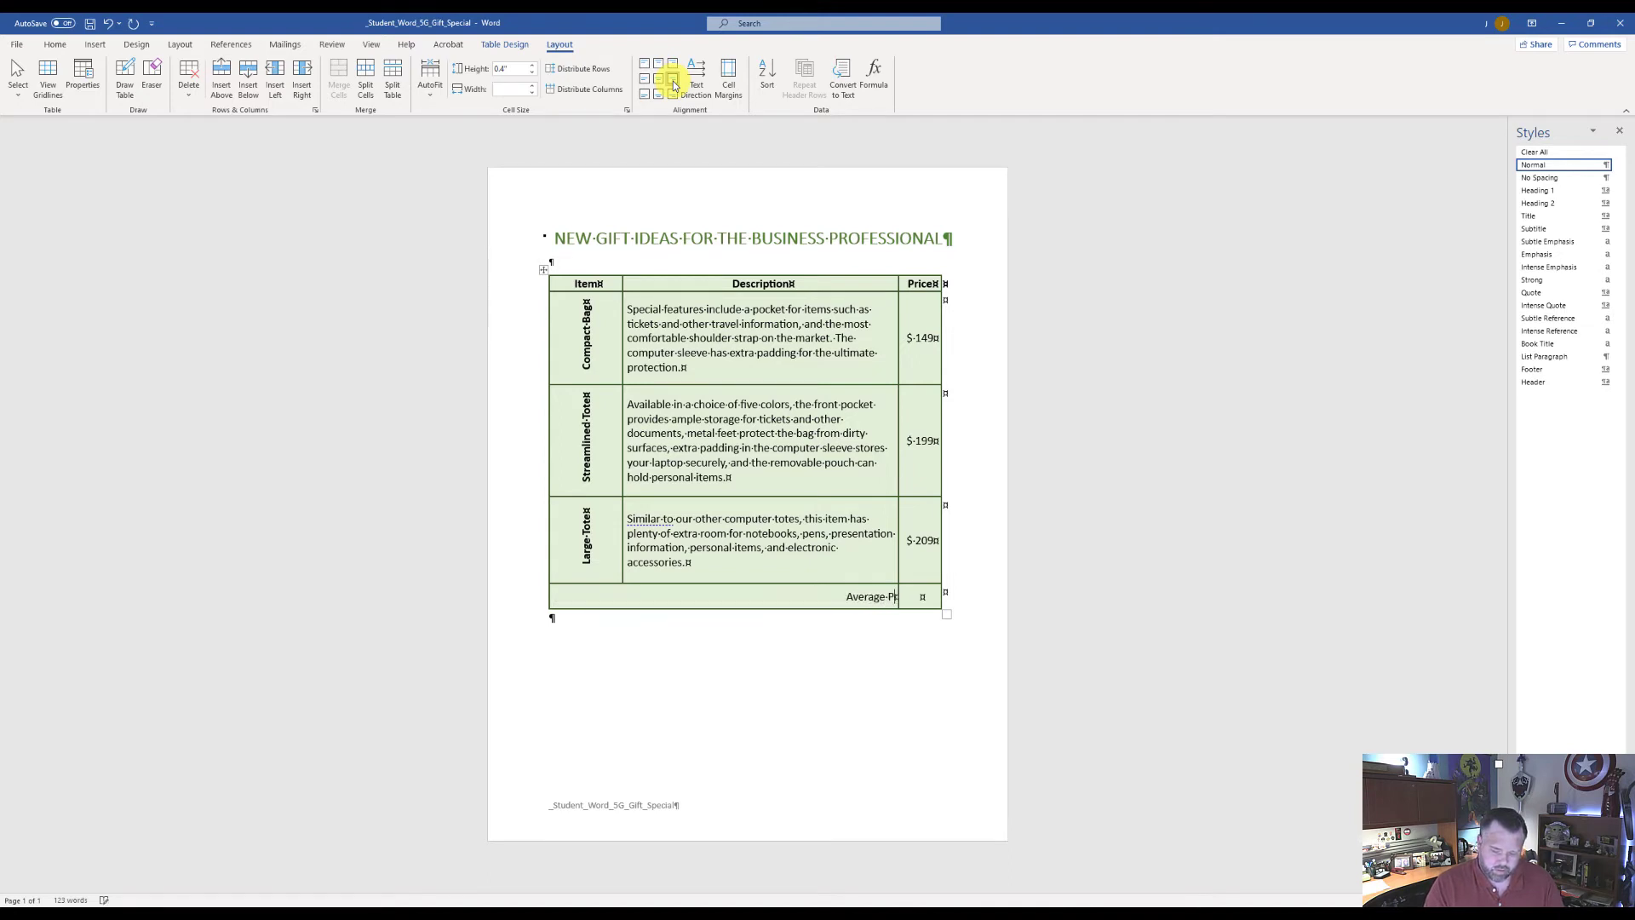
pyautogui.press('BackSpace')
pyautogui.press('BackSpace')
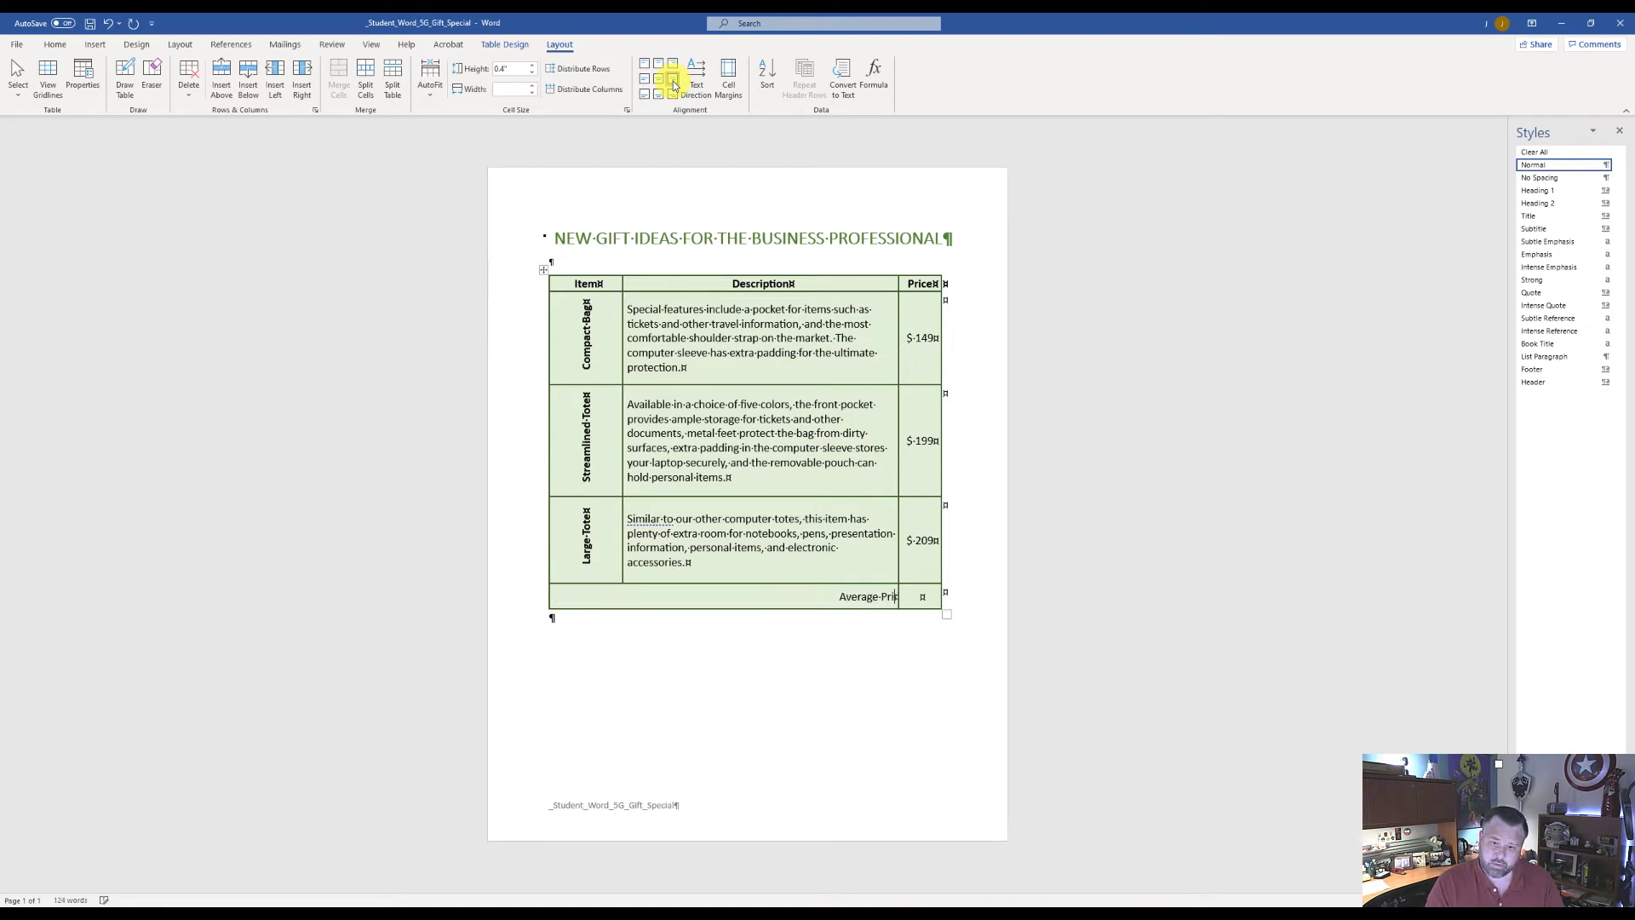
pyautogui.write('ce')
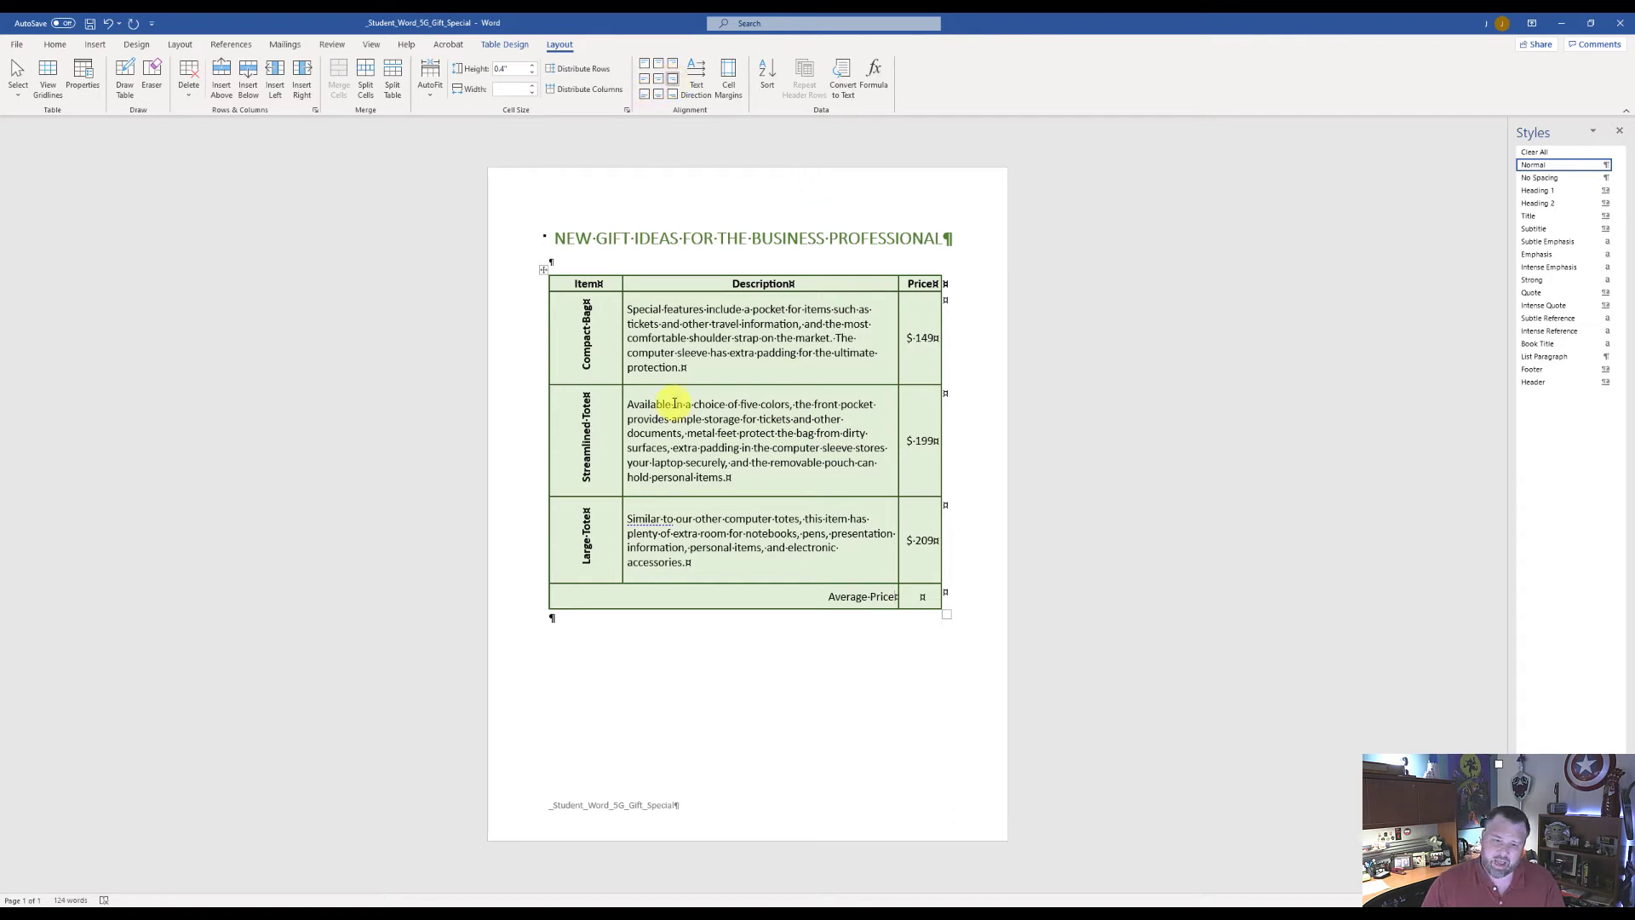
# Make the Average Price label in the last row bold
pyautogui.moveTo(822, 596); pyautogui.dragTo(891, 596)
pyautogui.hotkey('ctrl', 'b')
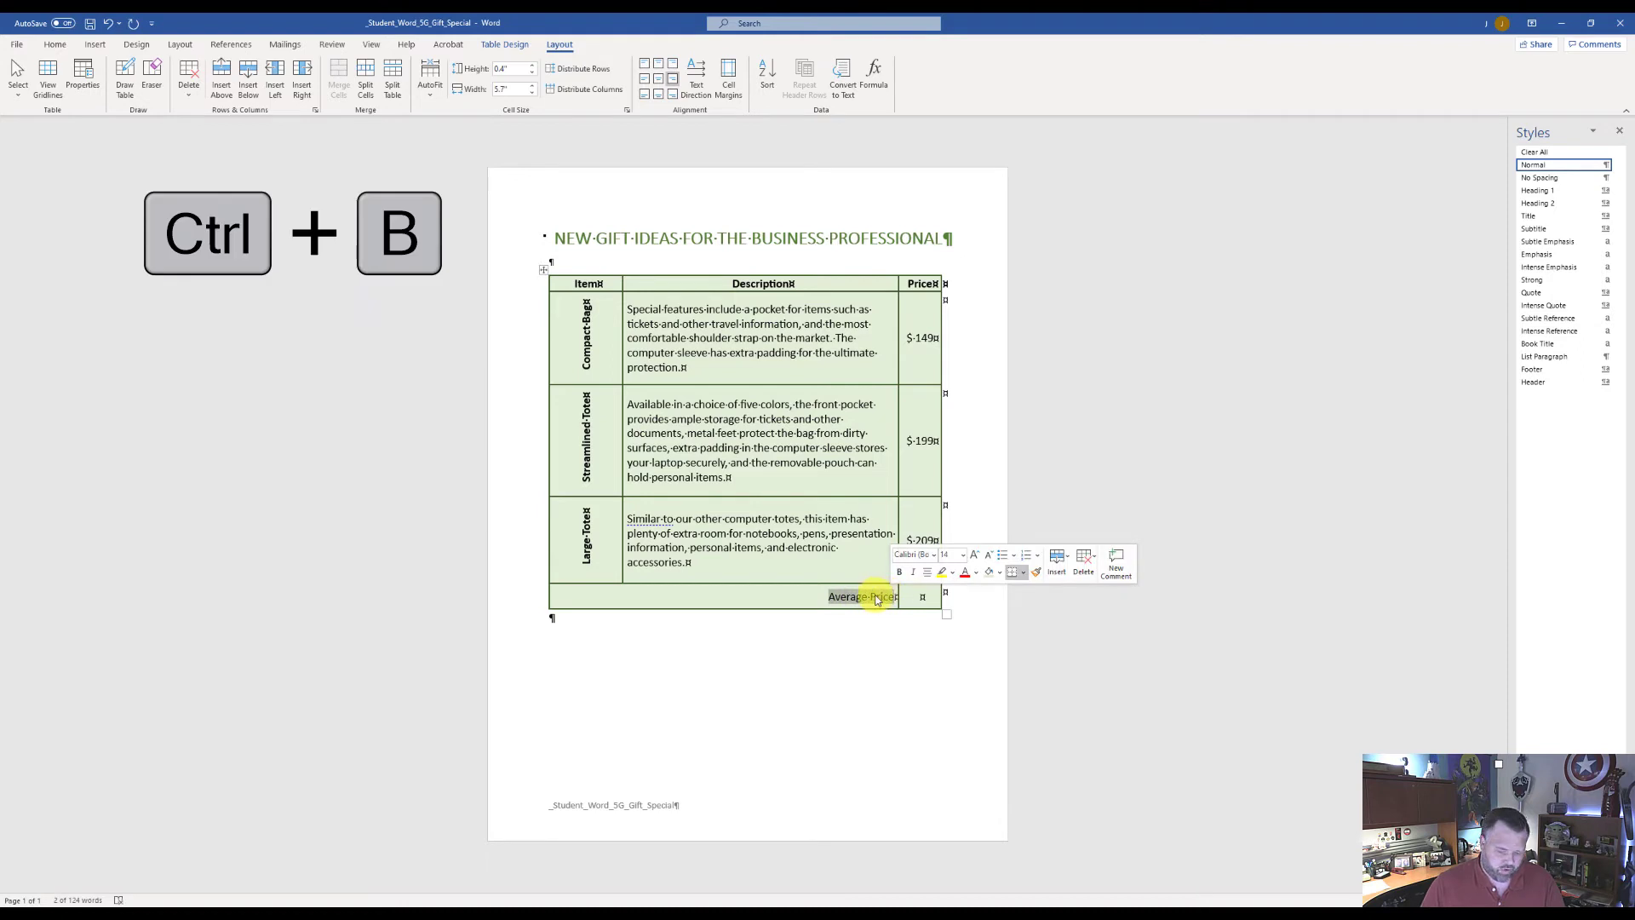
pyautogui.hotkey('ctrl', 'b')
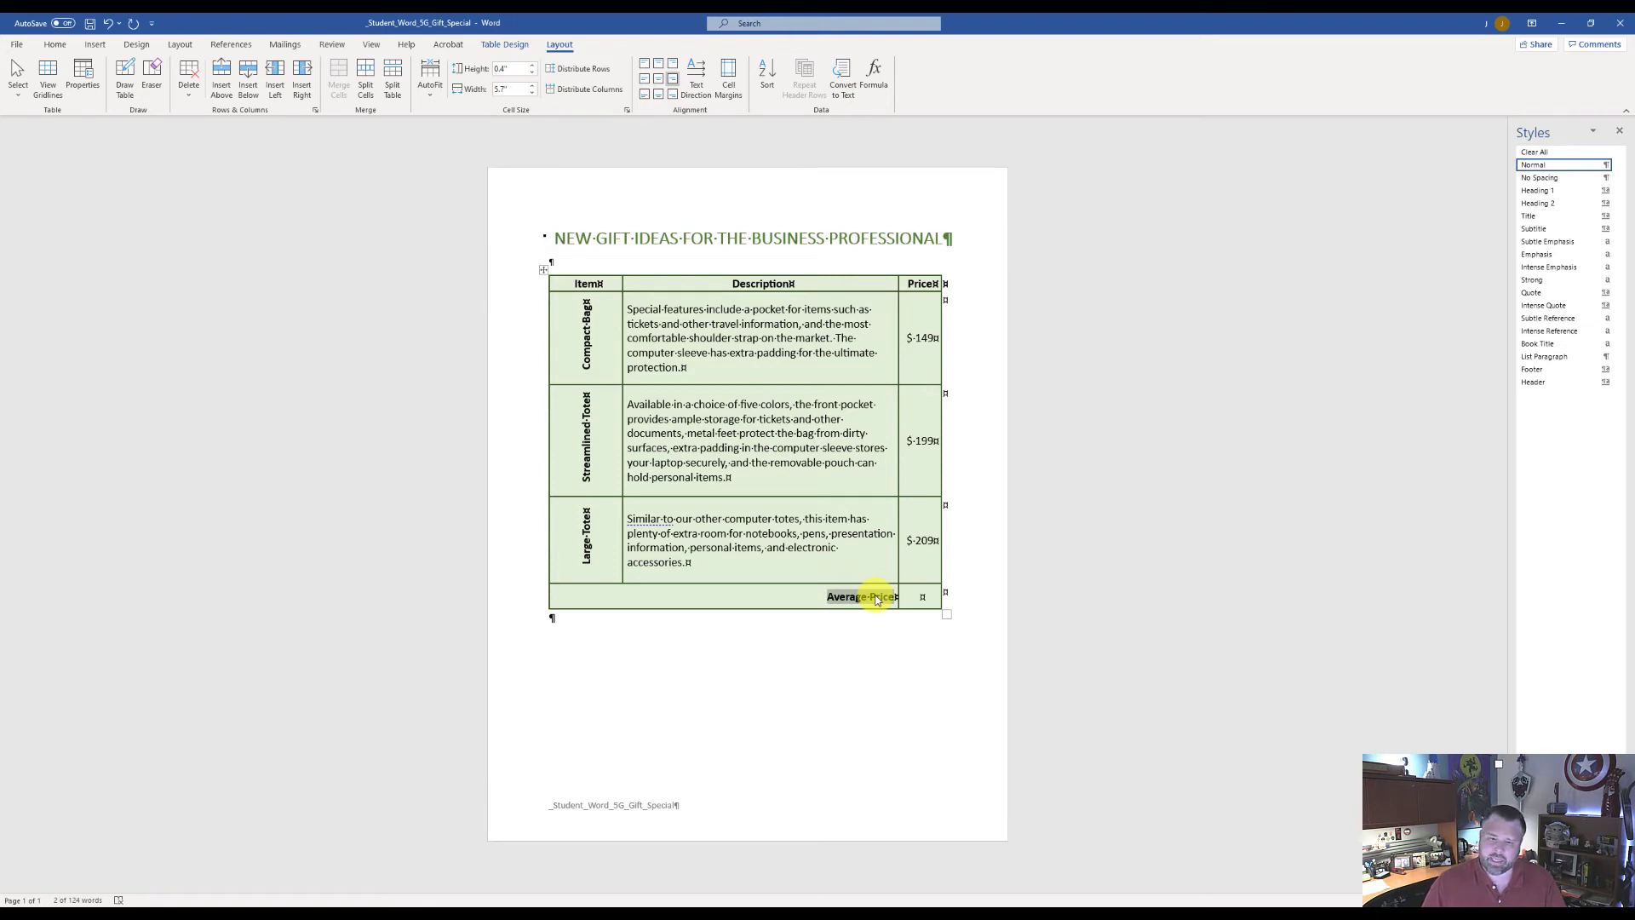
# Insert a formula in the price cell of the Average Price row that averages the prices above
pyautogui.click(920, 595)
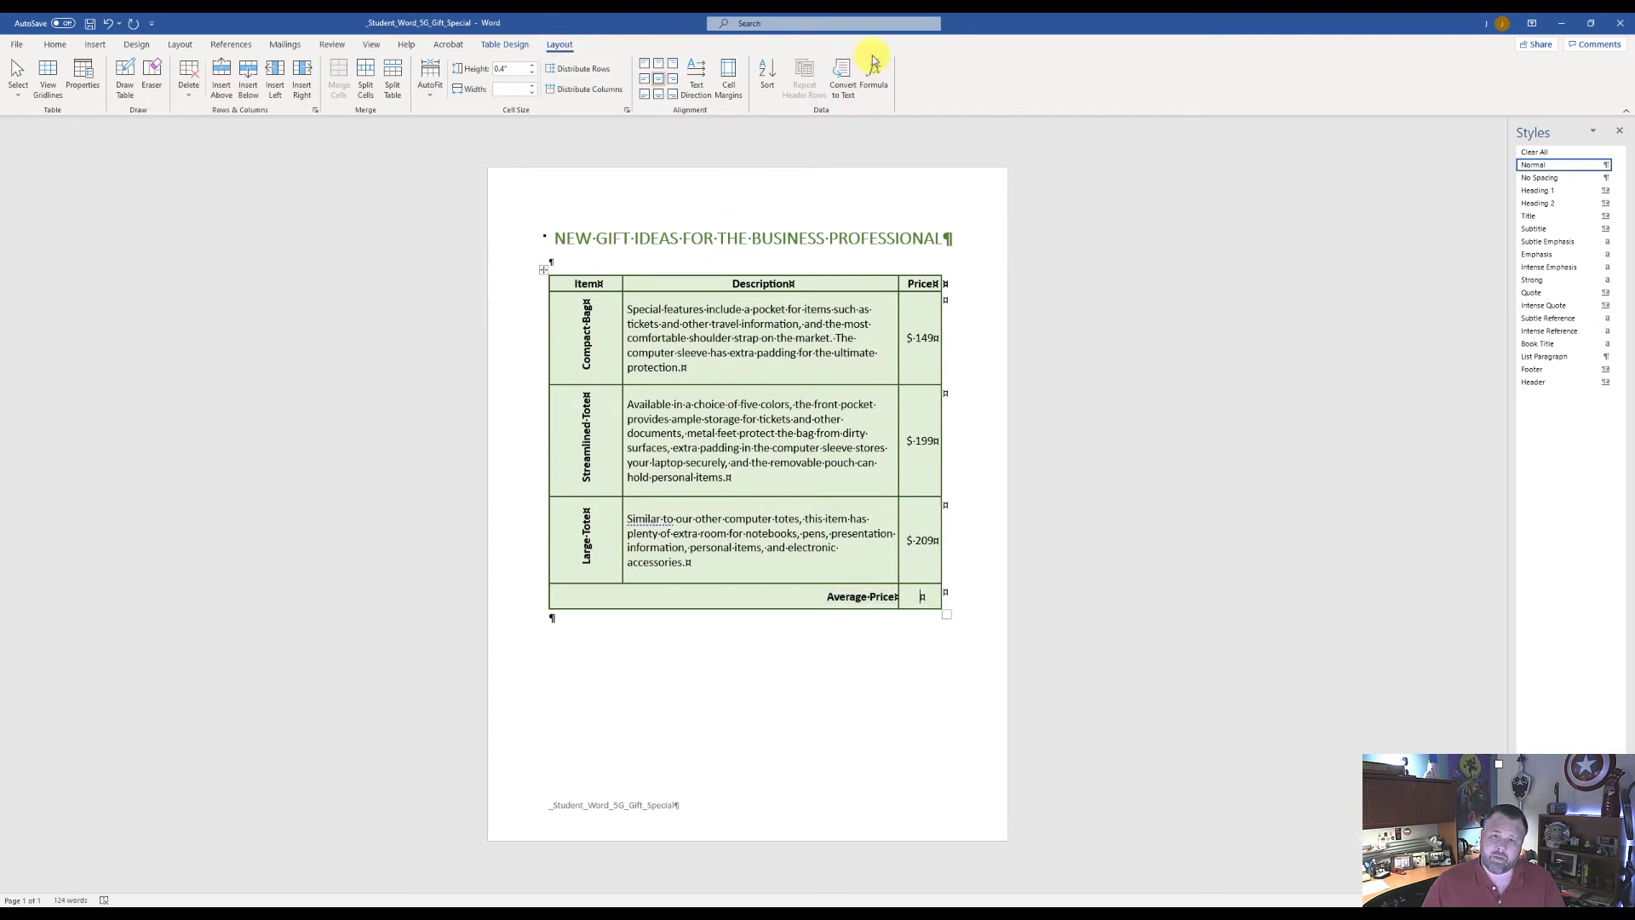
pyautogui.click(878, 90)
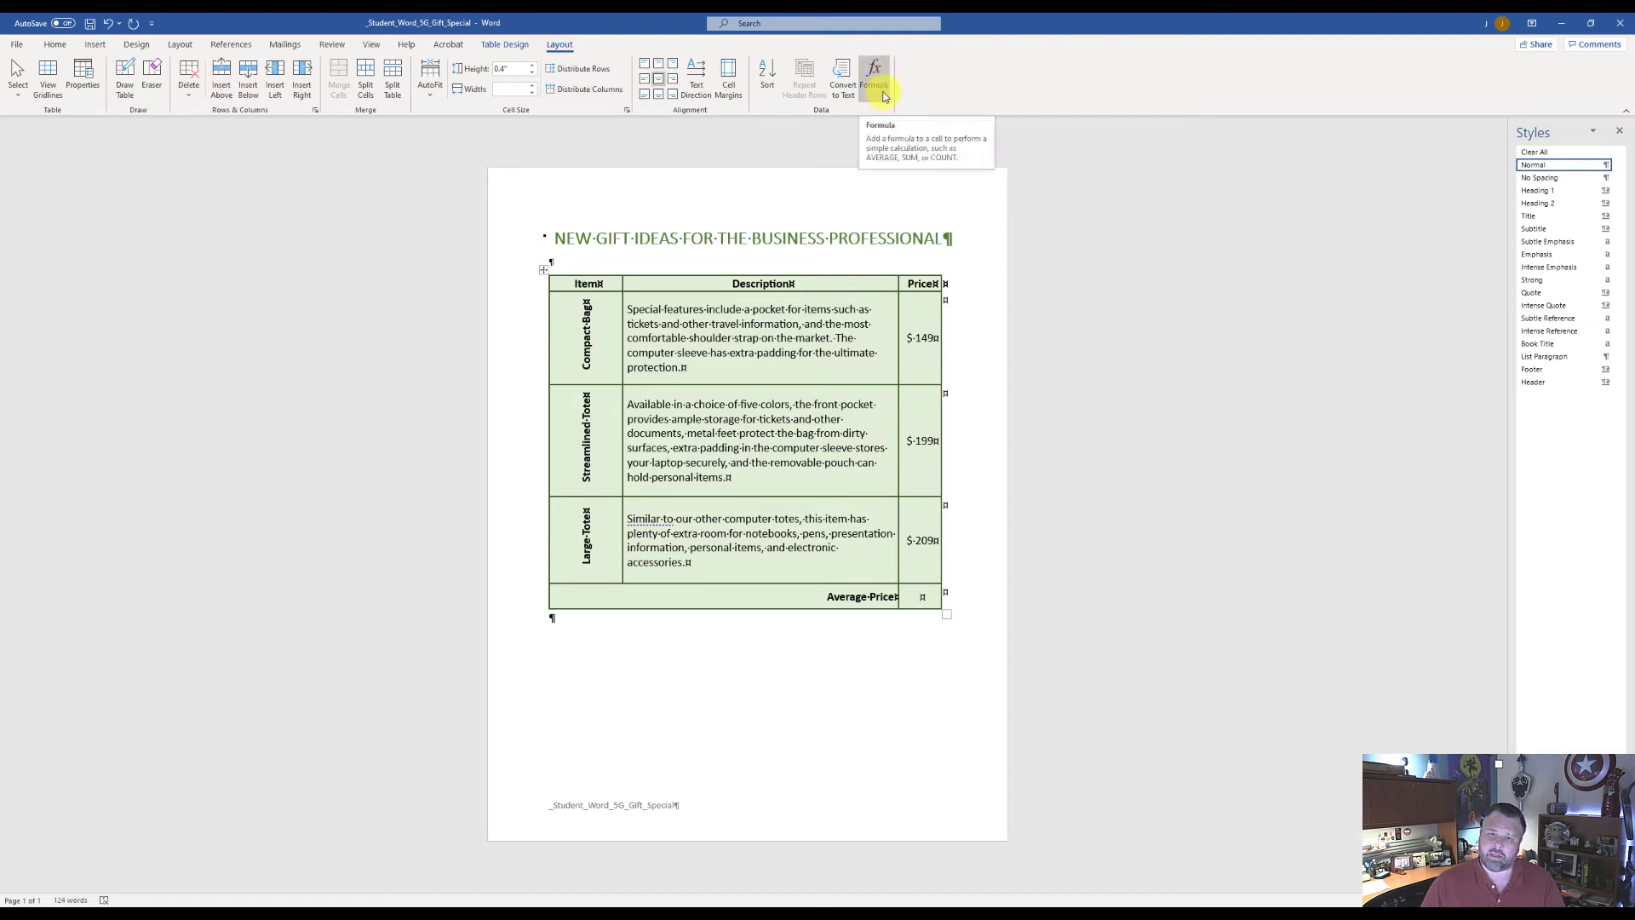
pyautogui.click(882, 96)
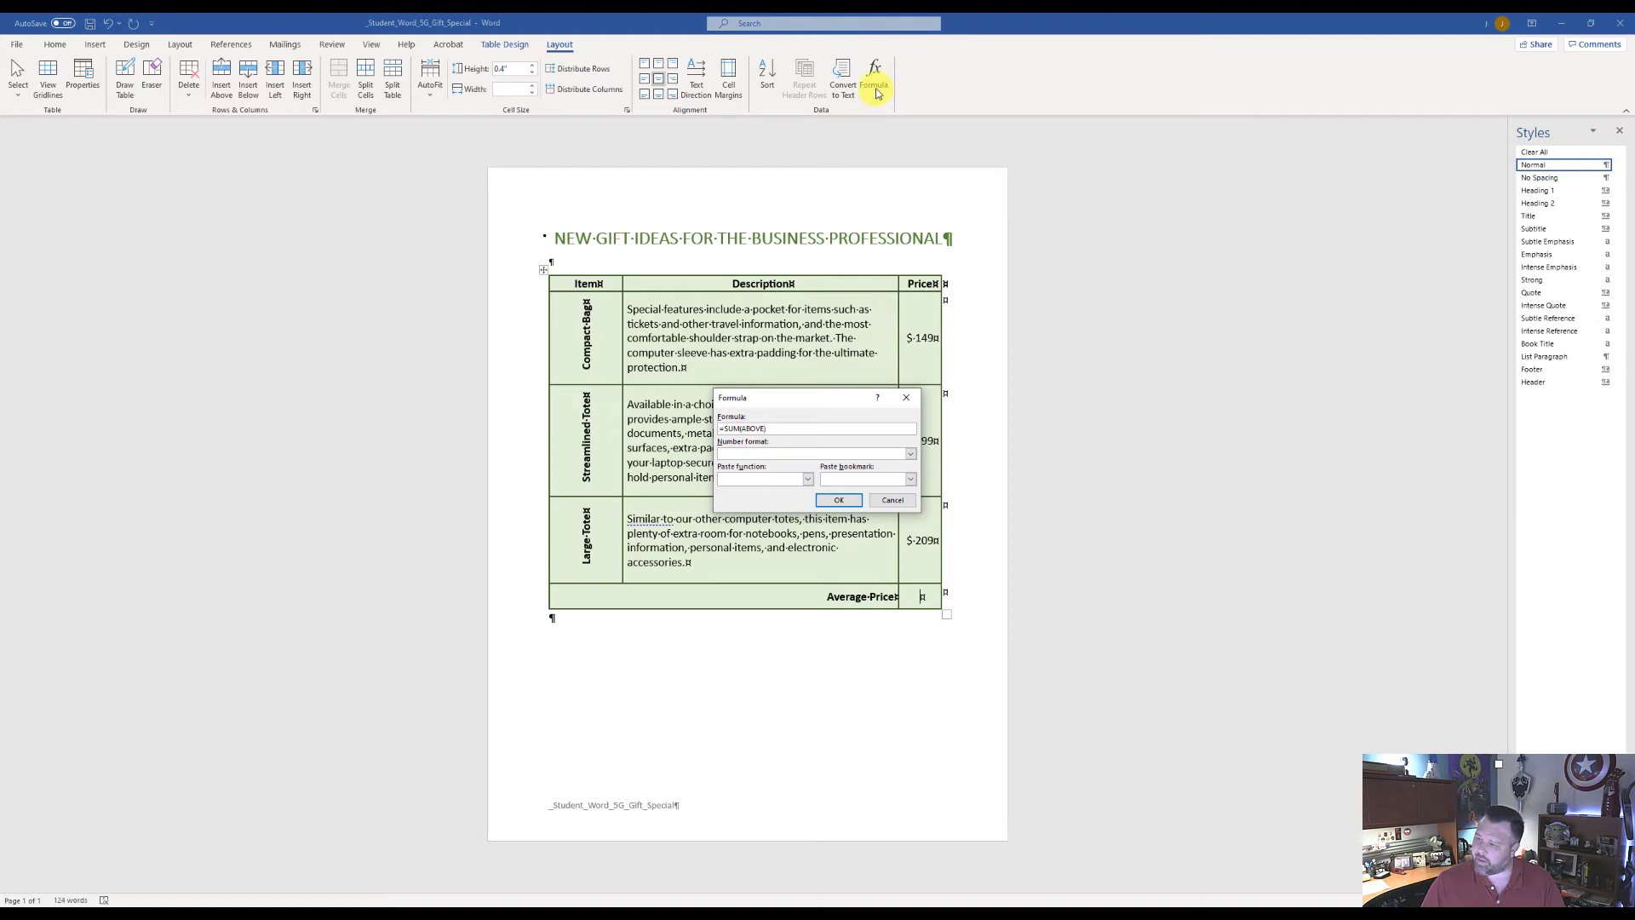
pyautogui.moveTo(769, 428)
pyautogui.mouseDown()
pyautogui.moveTo(726, 429)
pyautogui.moveTo(767, 429)
pyautogui.mouseUp()
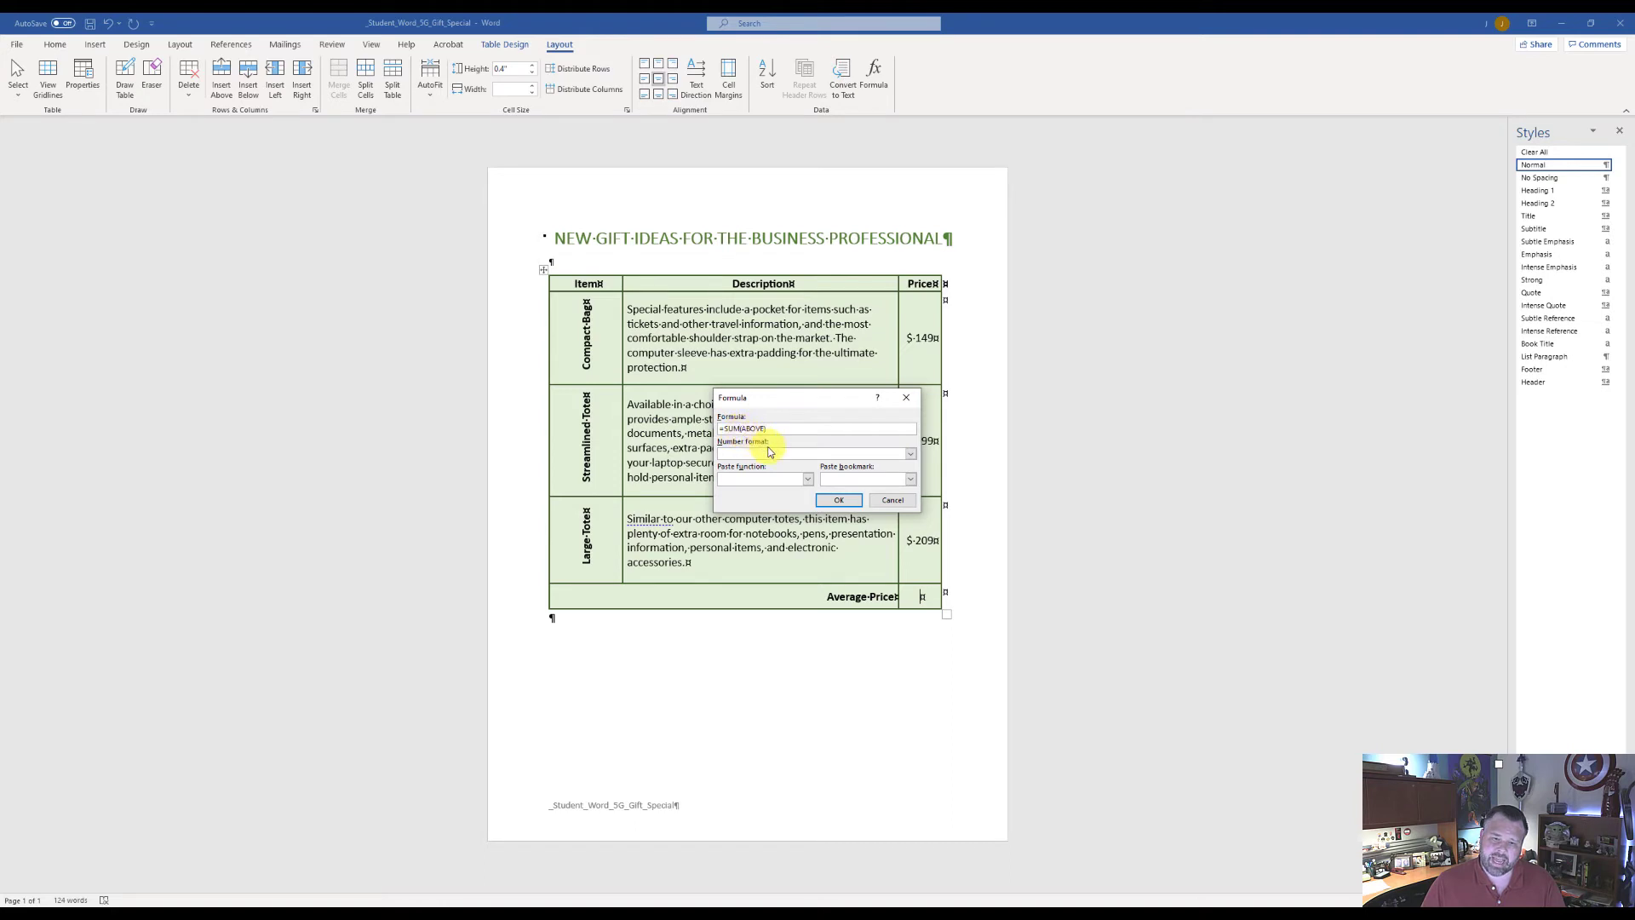
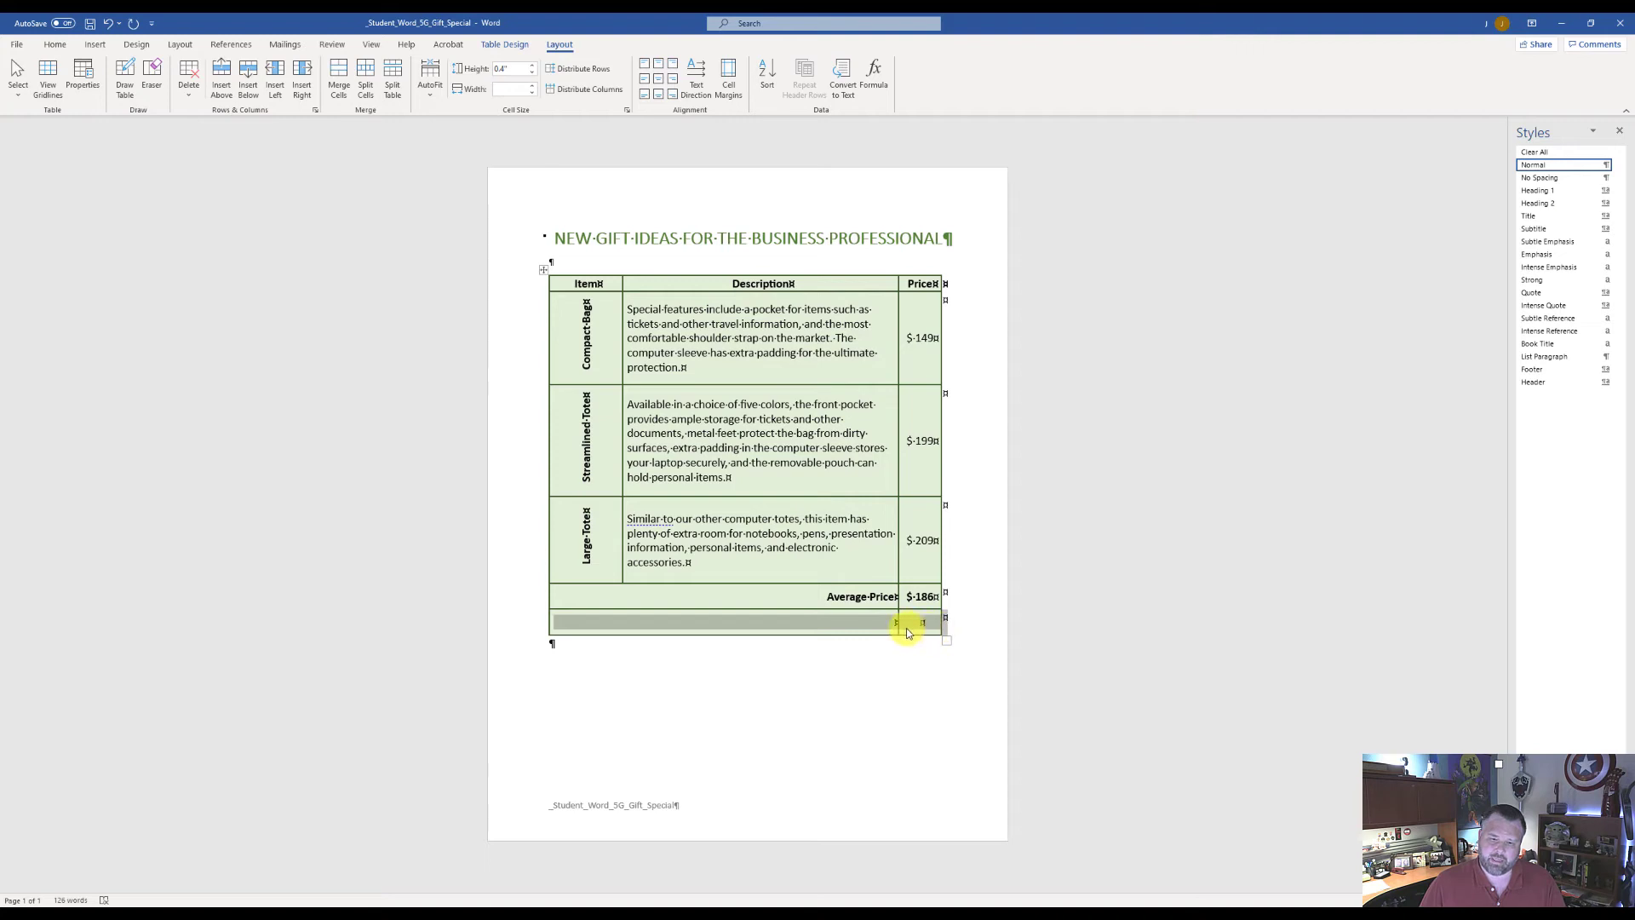
# Merge the two cells of the empty row below Average Price and centre the merged cell's contents
pyautogui.click(846, 622)
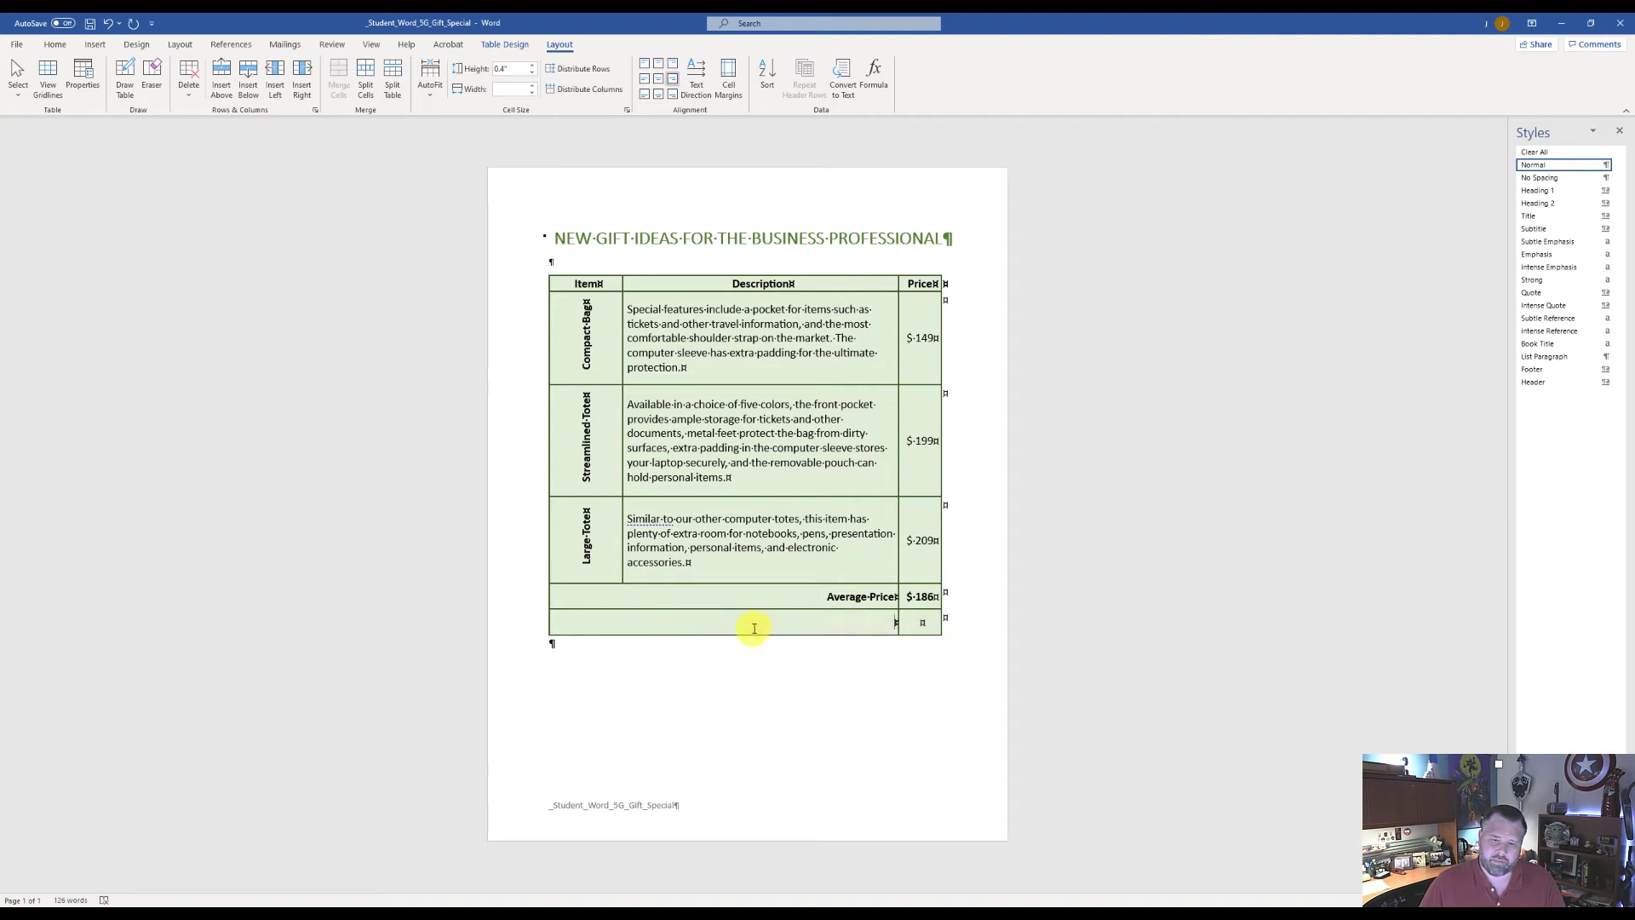
pyautogui.moveTo(876, 624); pyautogui.dragTo(779, 622)
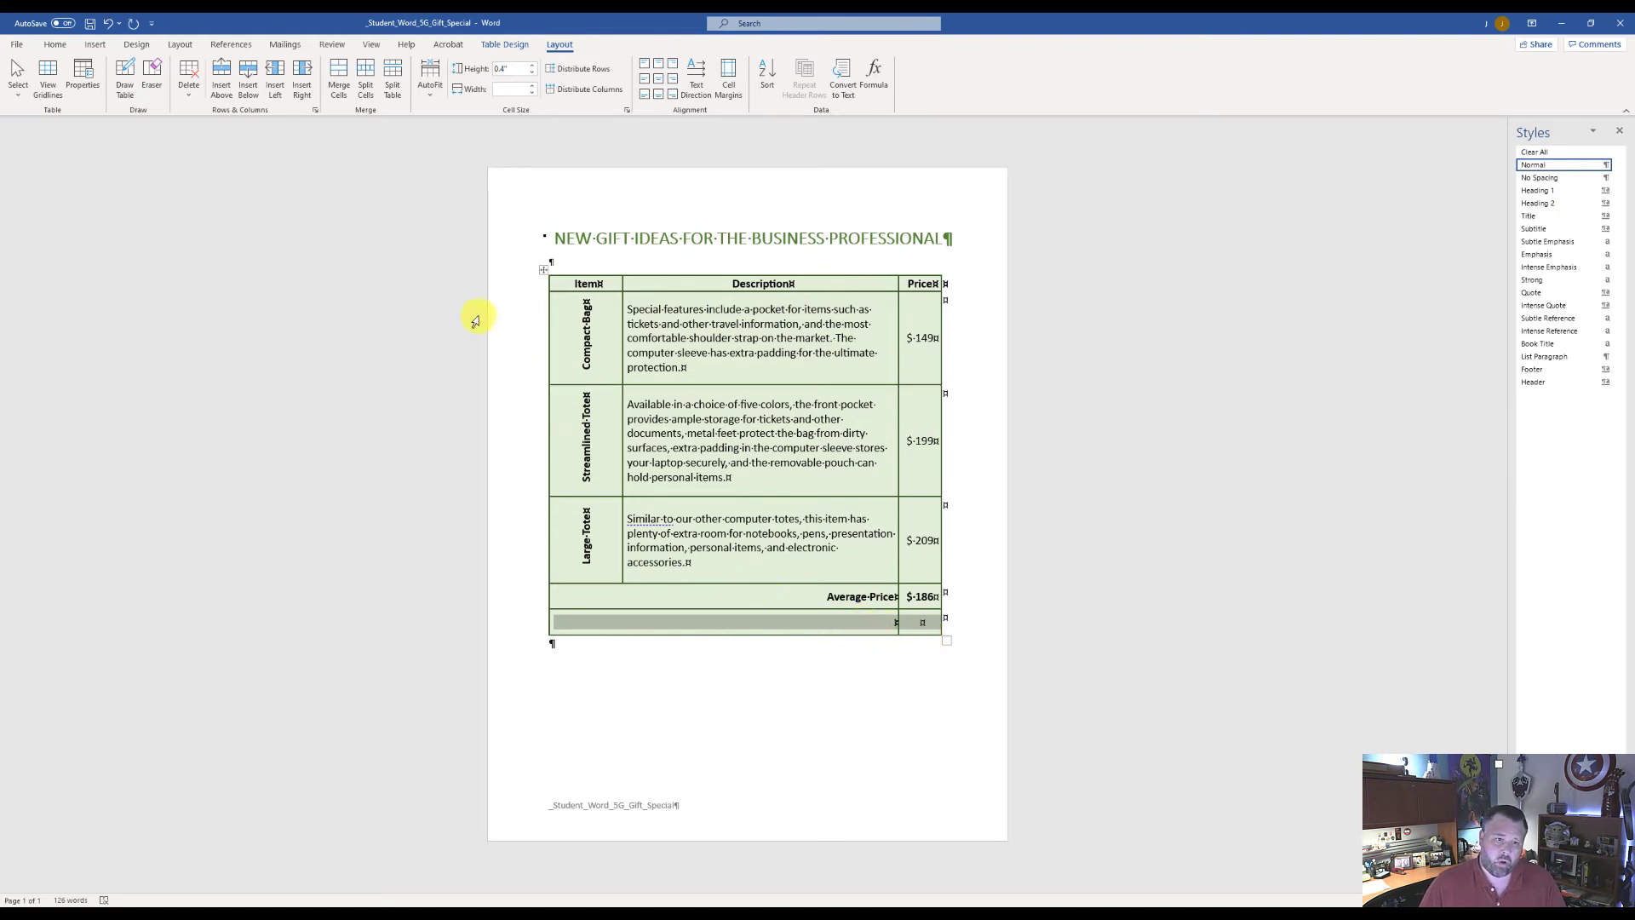
pyautogui.click(341, 84)
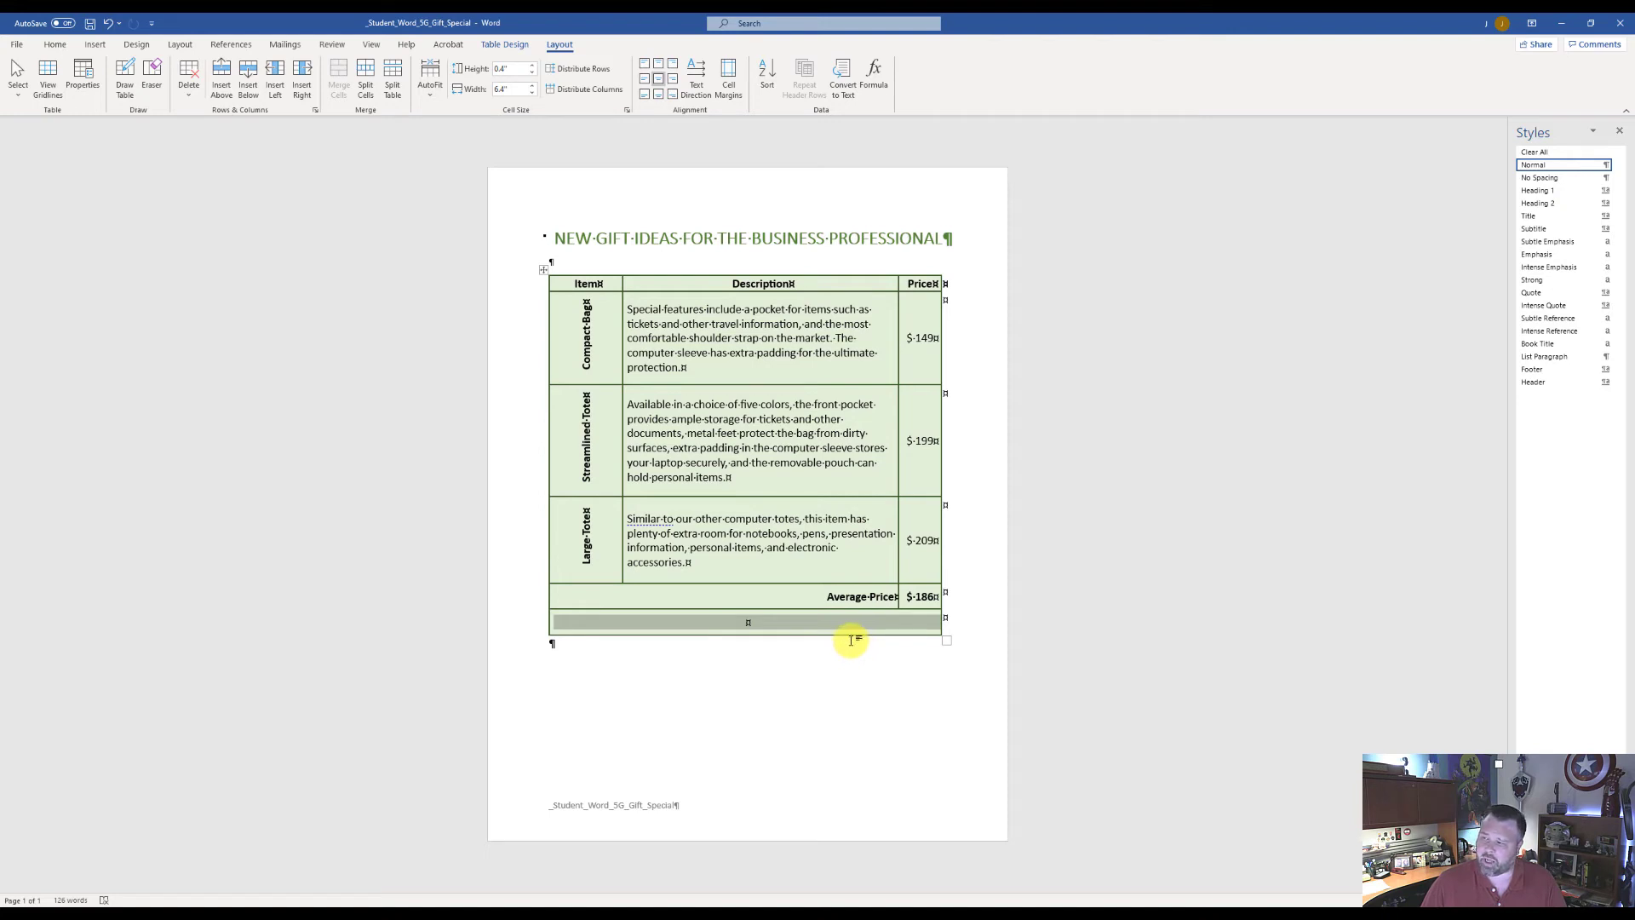
pyautogui.click(660, 85)
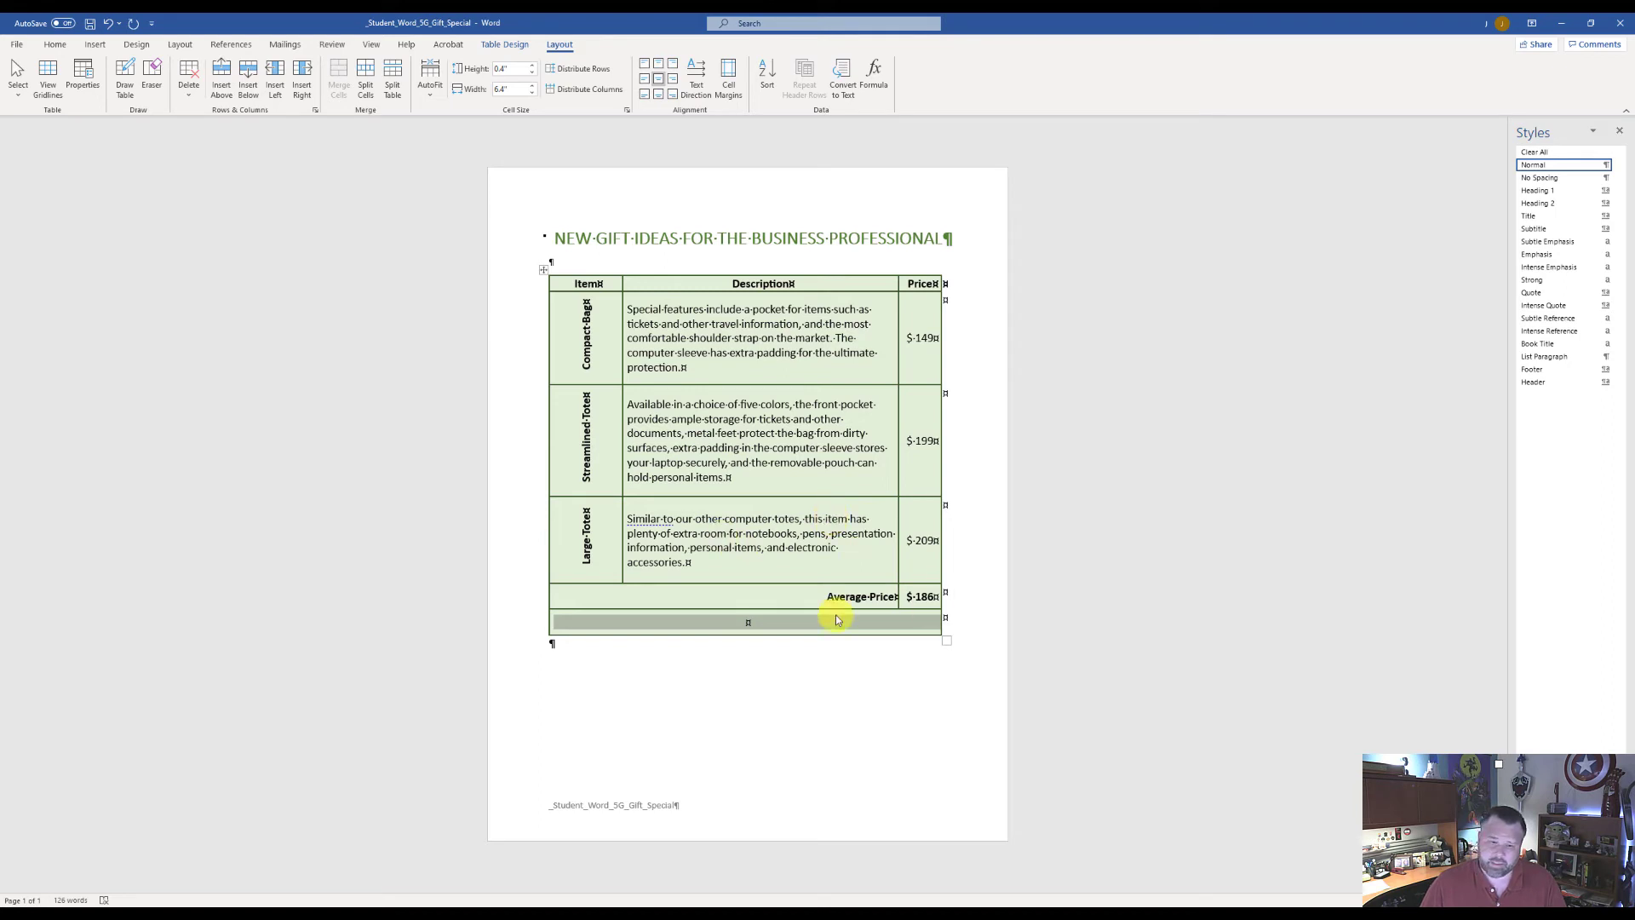
# Enter Sale Price in the merged bottom row of the table
pyautogui.click(754, 624)
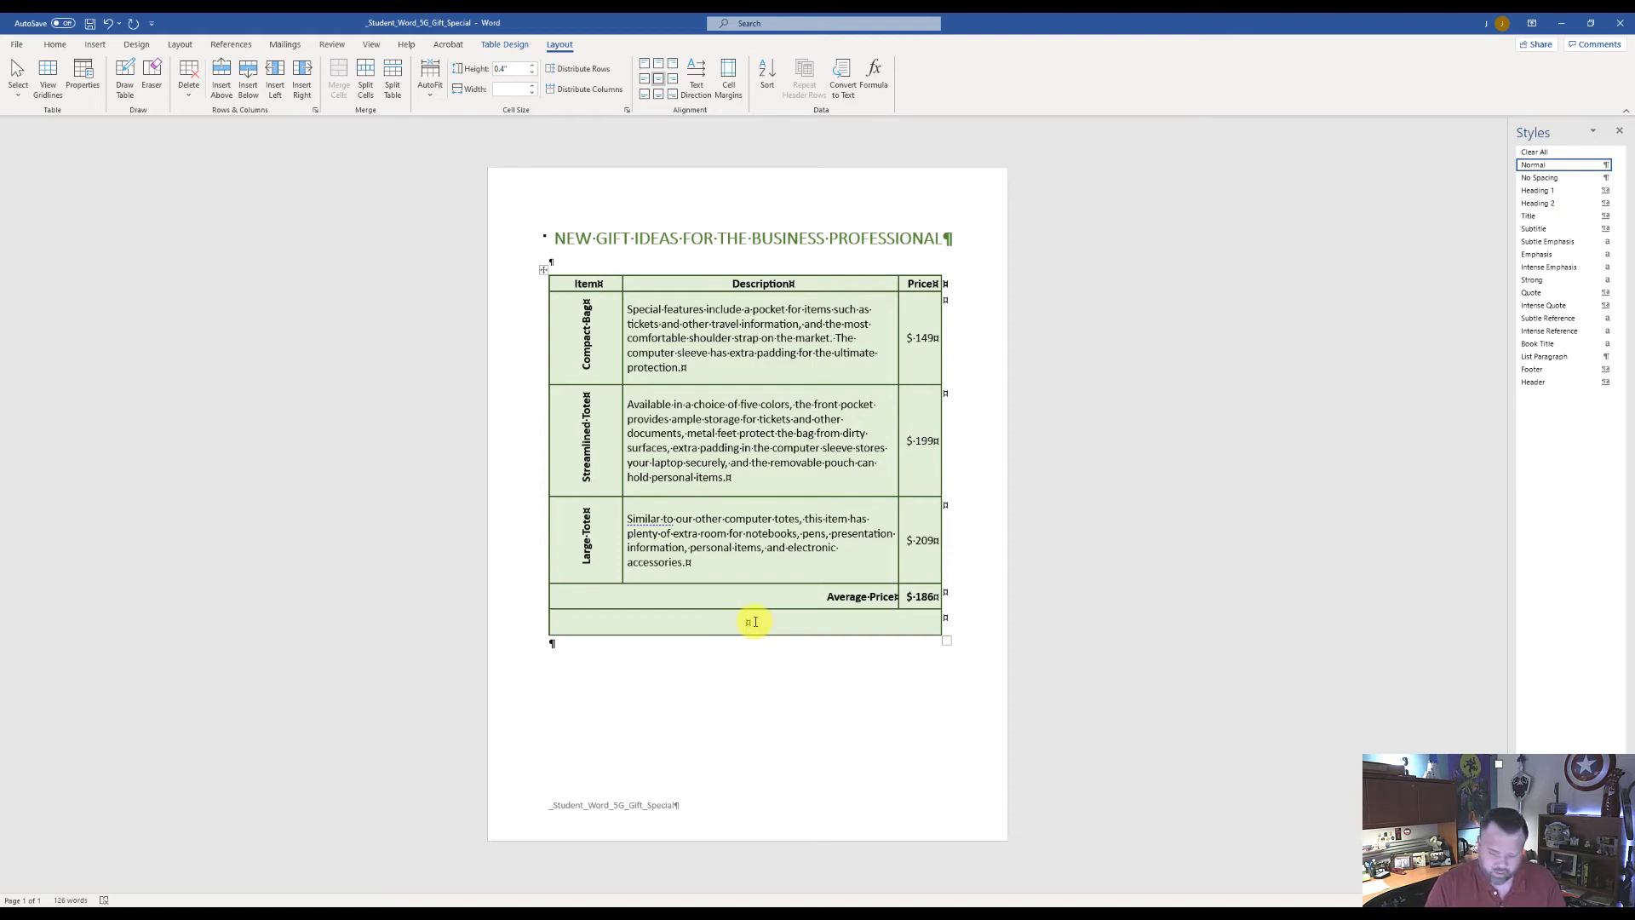
pyautogui.write('ale I')
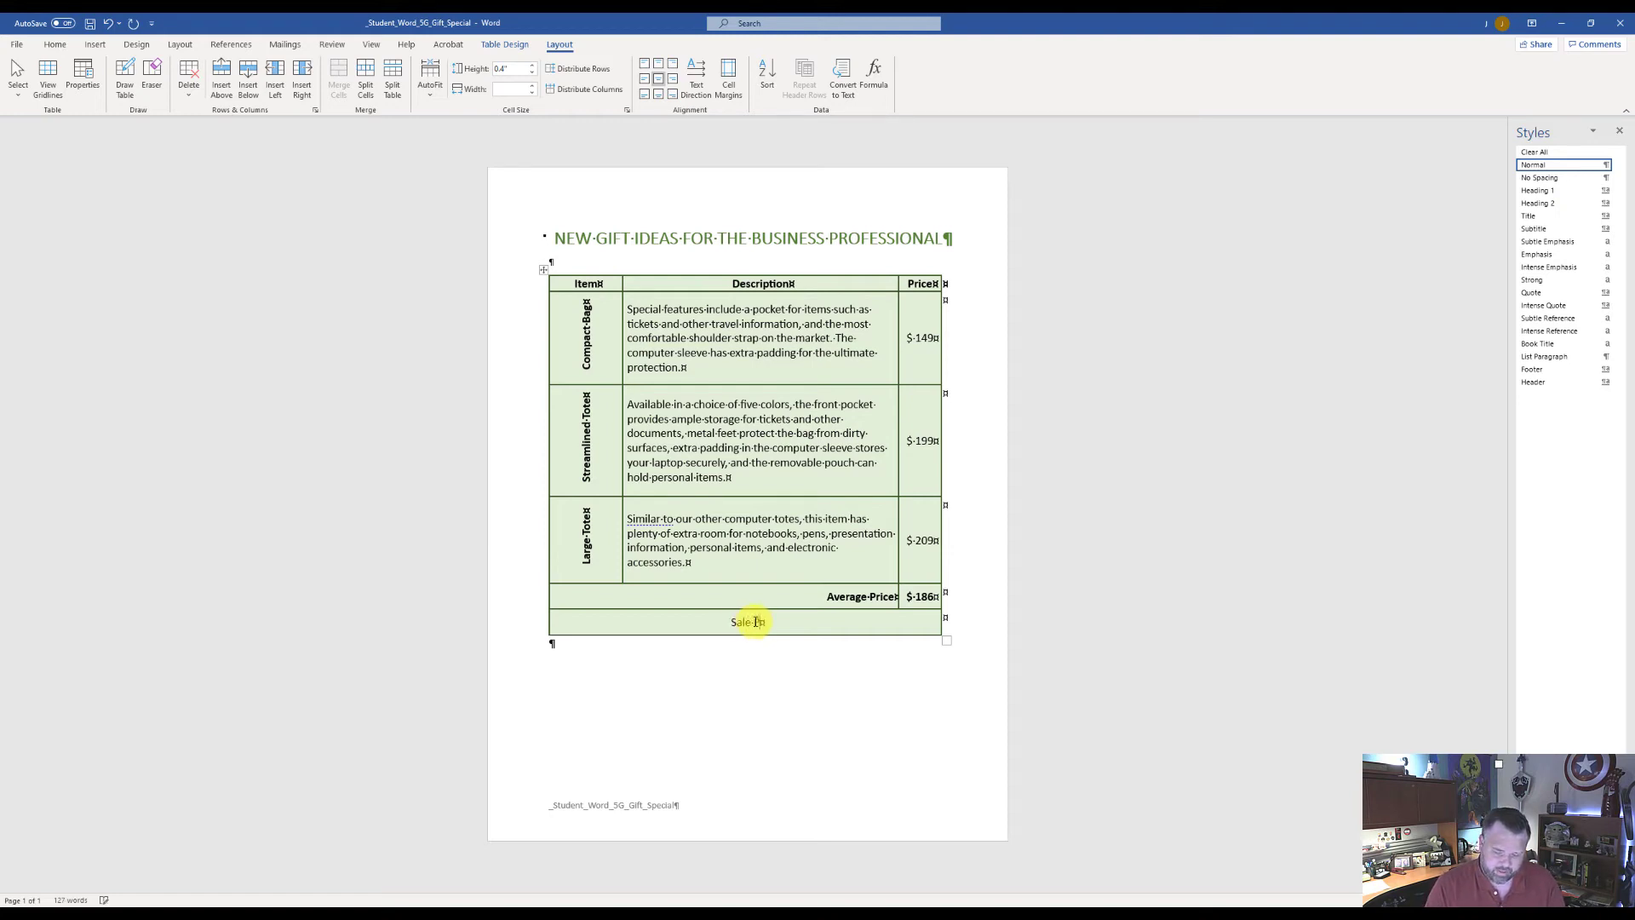
pyautogui.write('rice')
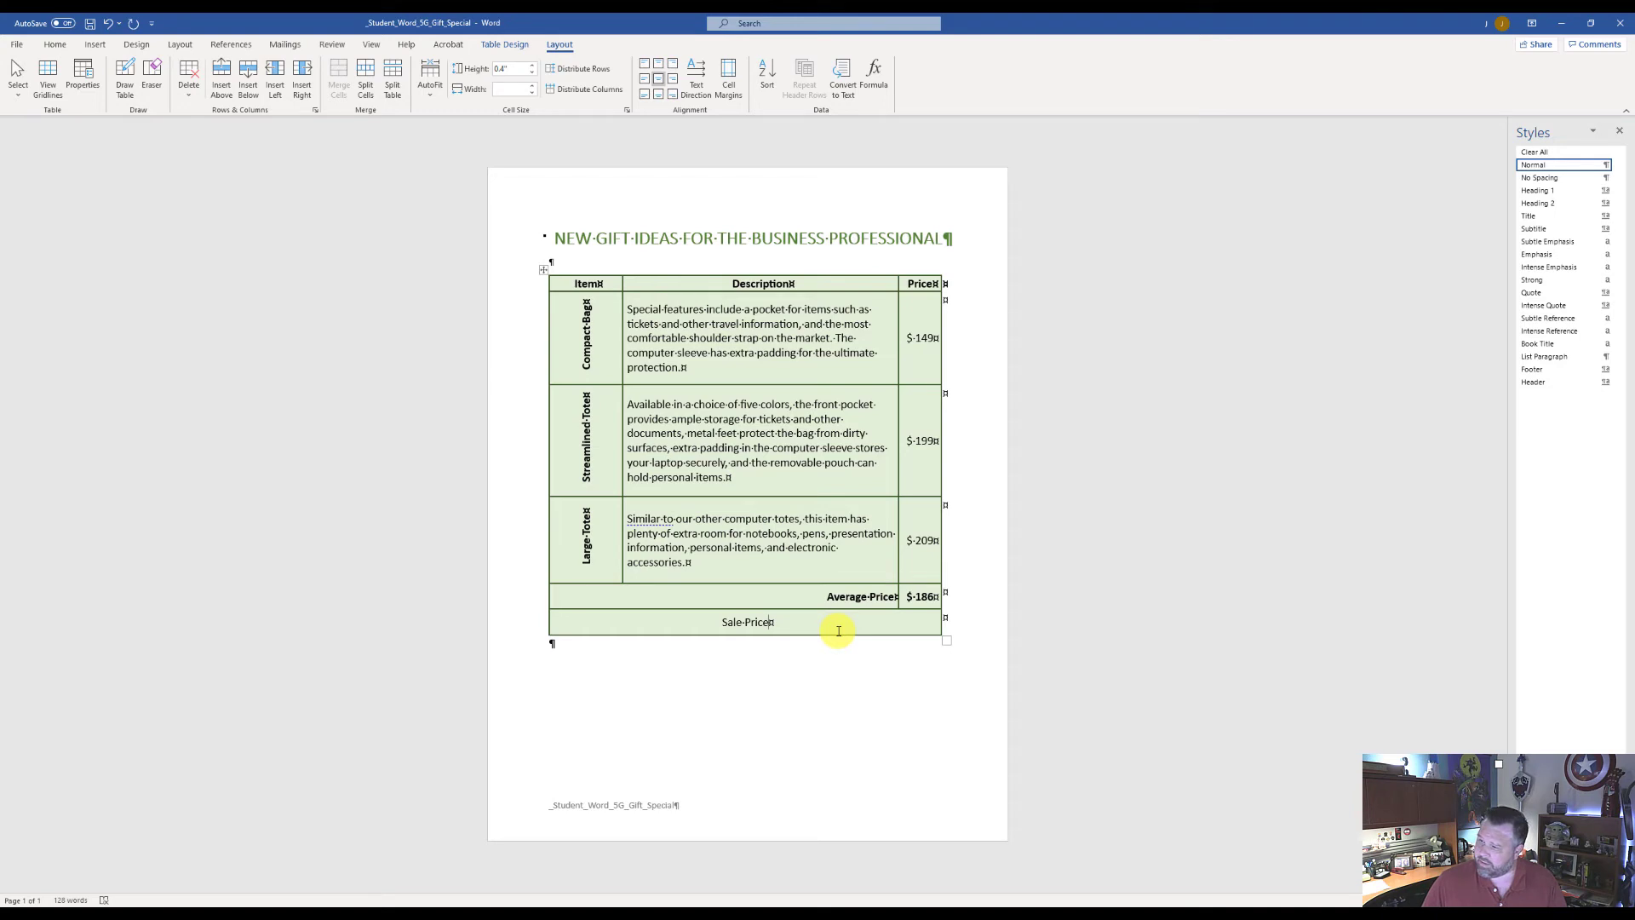
# Insert the equation S = P * .75 on a new line below Sale Price in the same cell
pyautogui.press('Return')
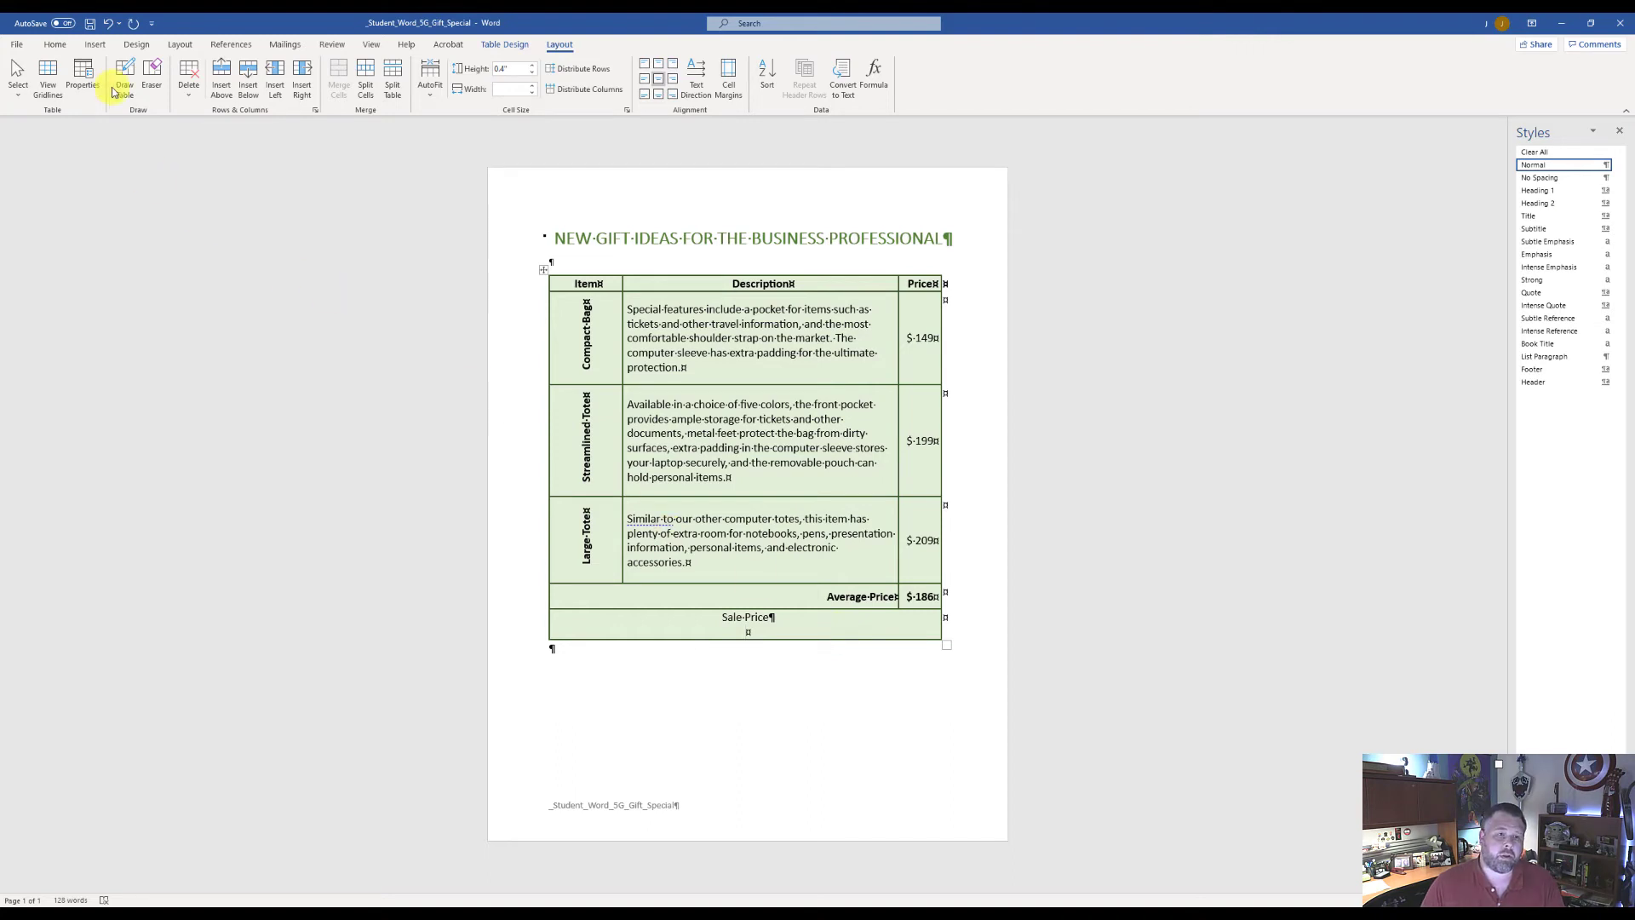
pyautogui.click(97, 45)
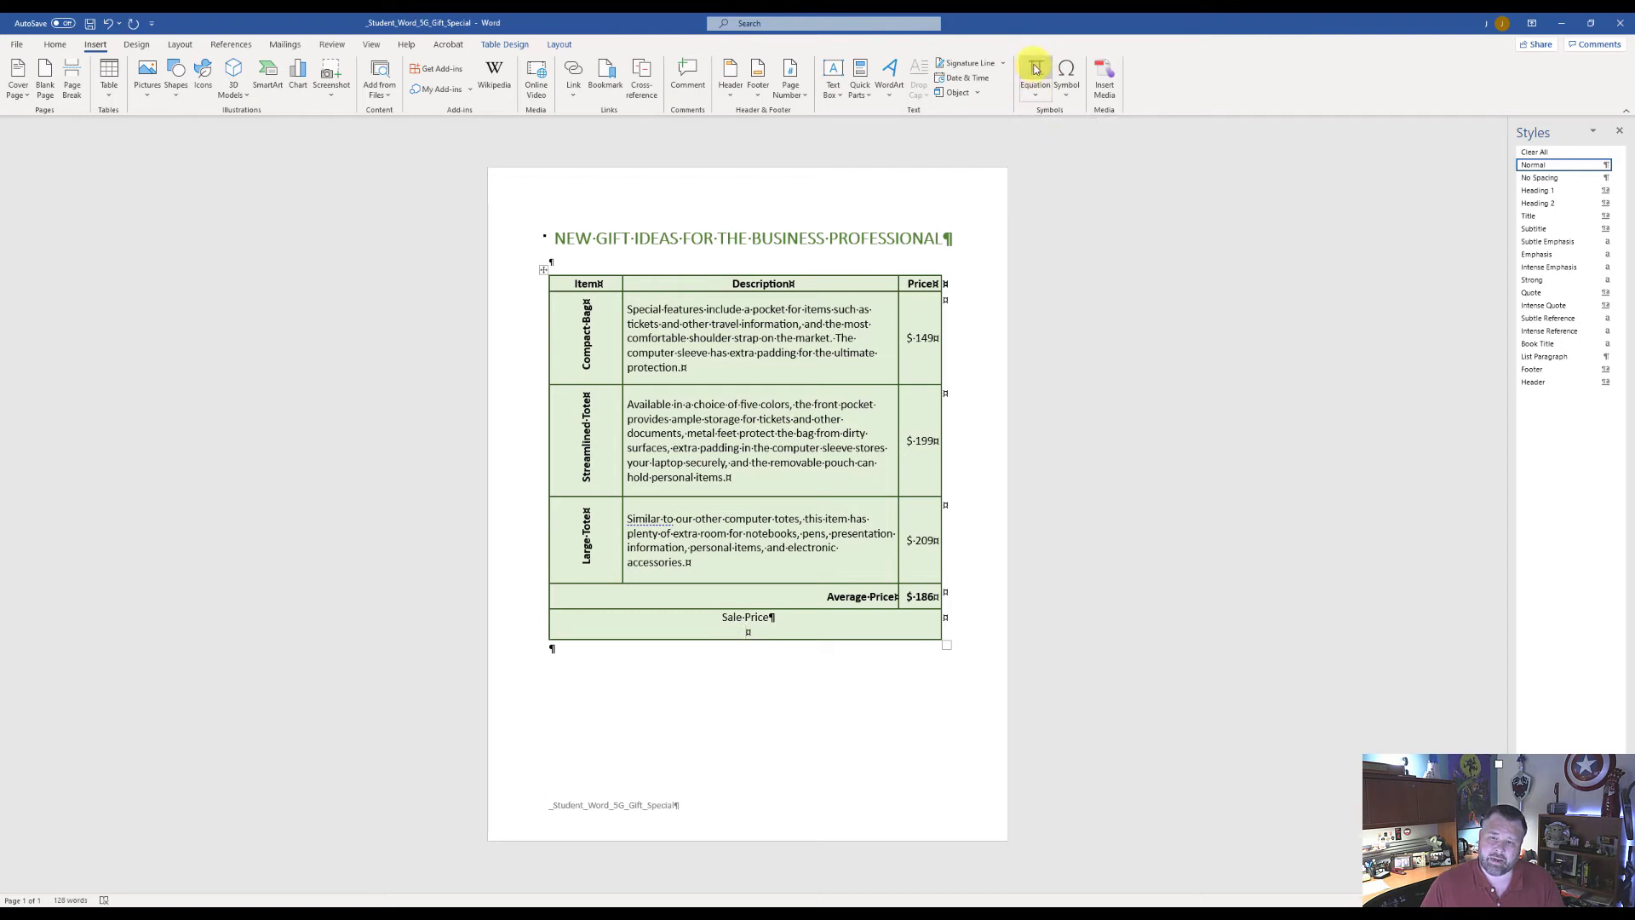
pyautogui.click(1037, 68)
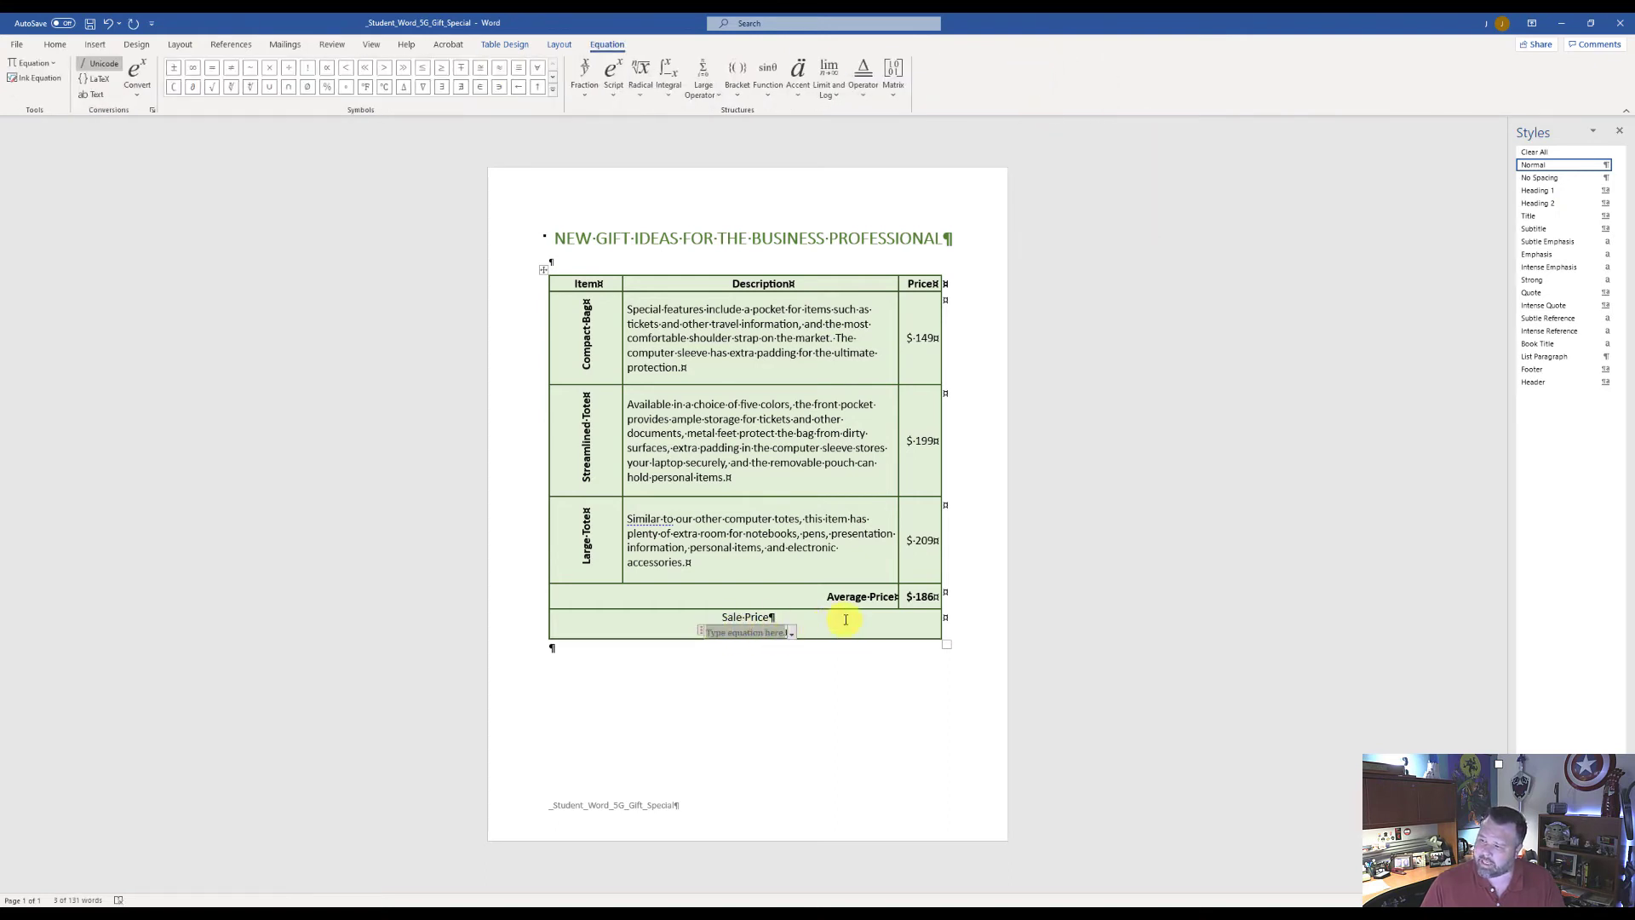
pyautogui.write('S ')
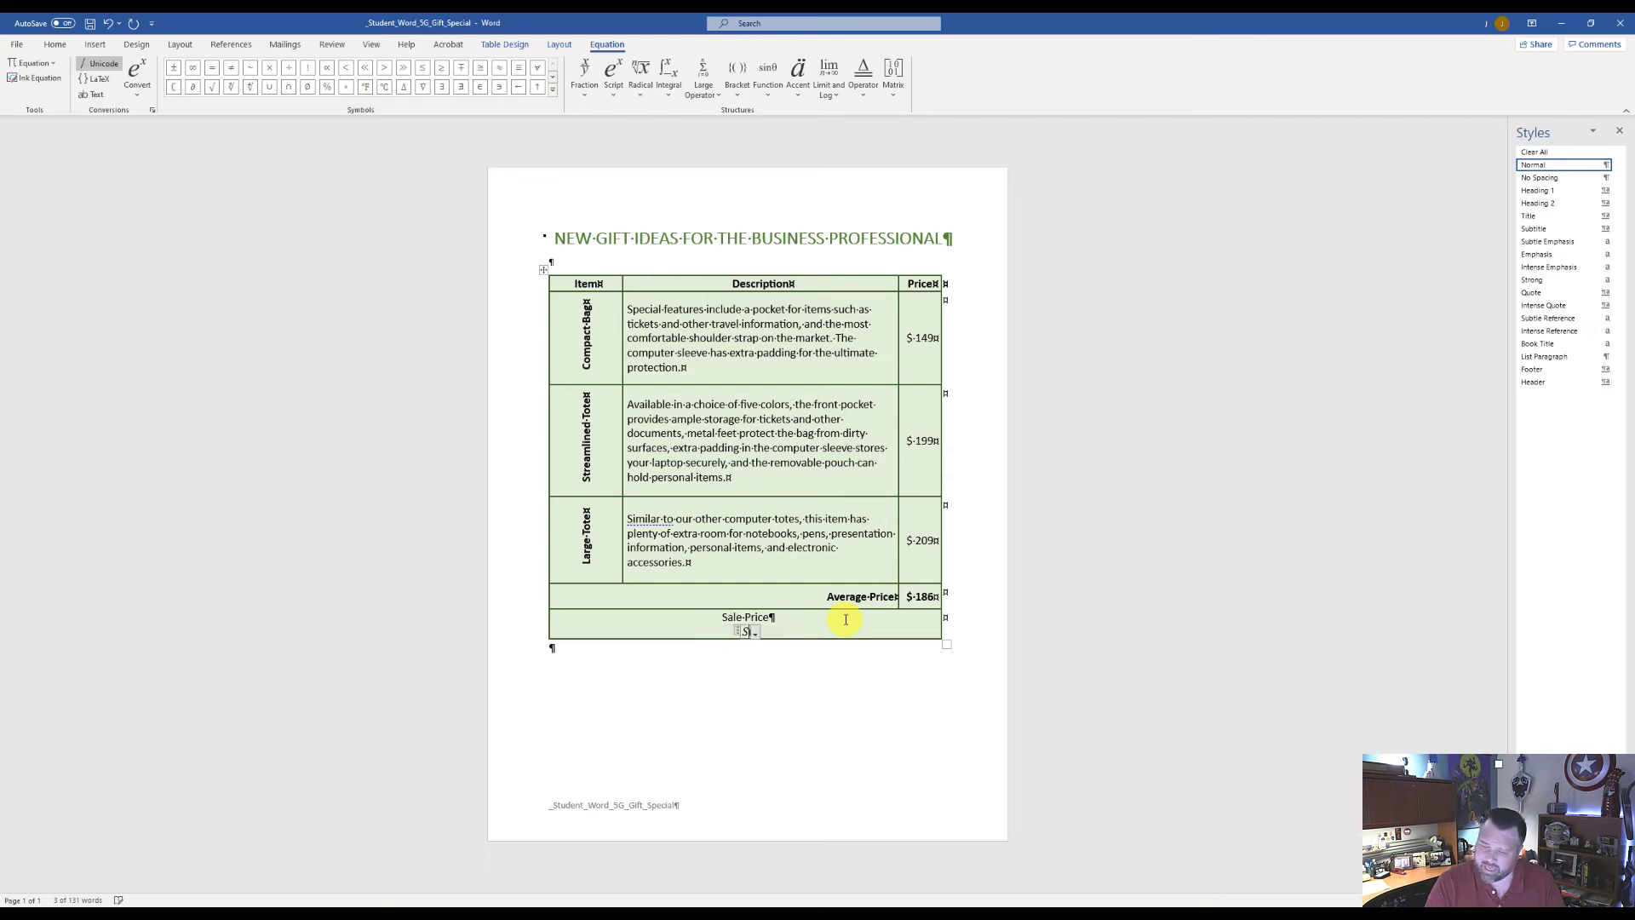
pyautogui.write('= ')
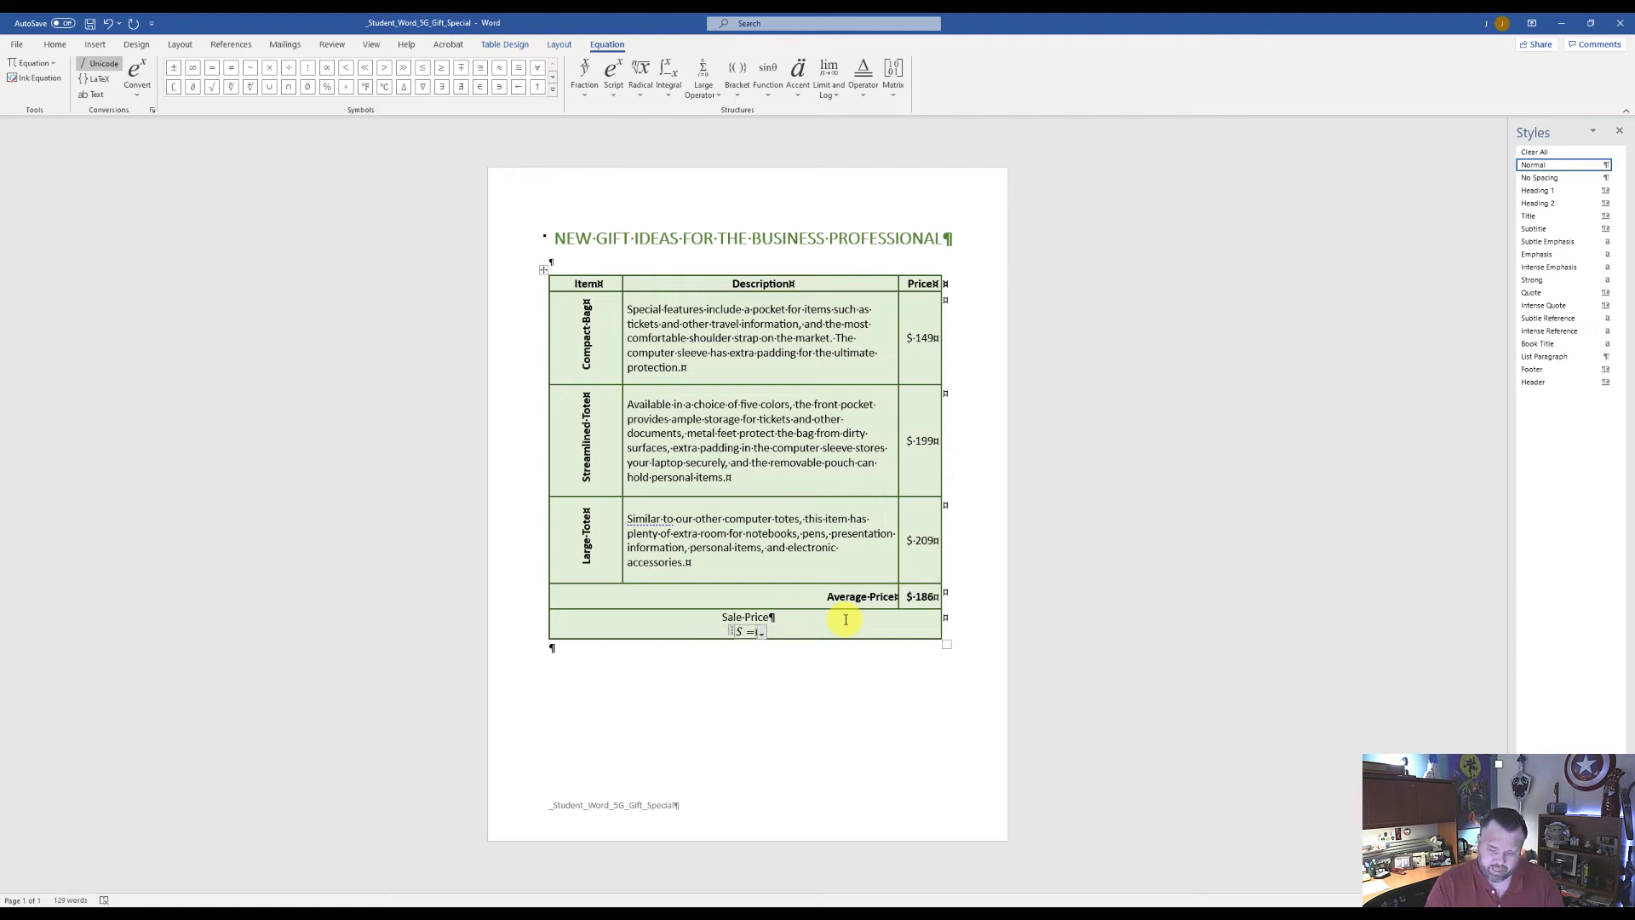
pyautogui.write('P ')
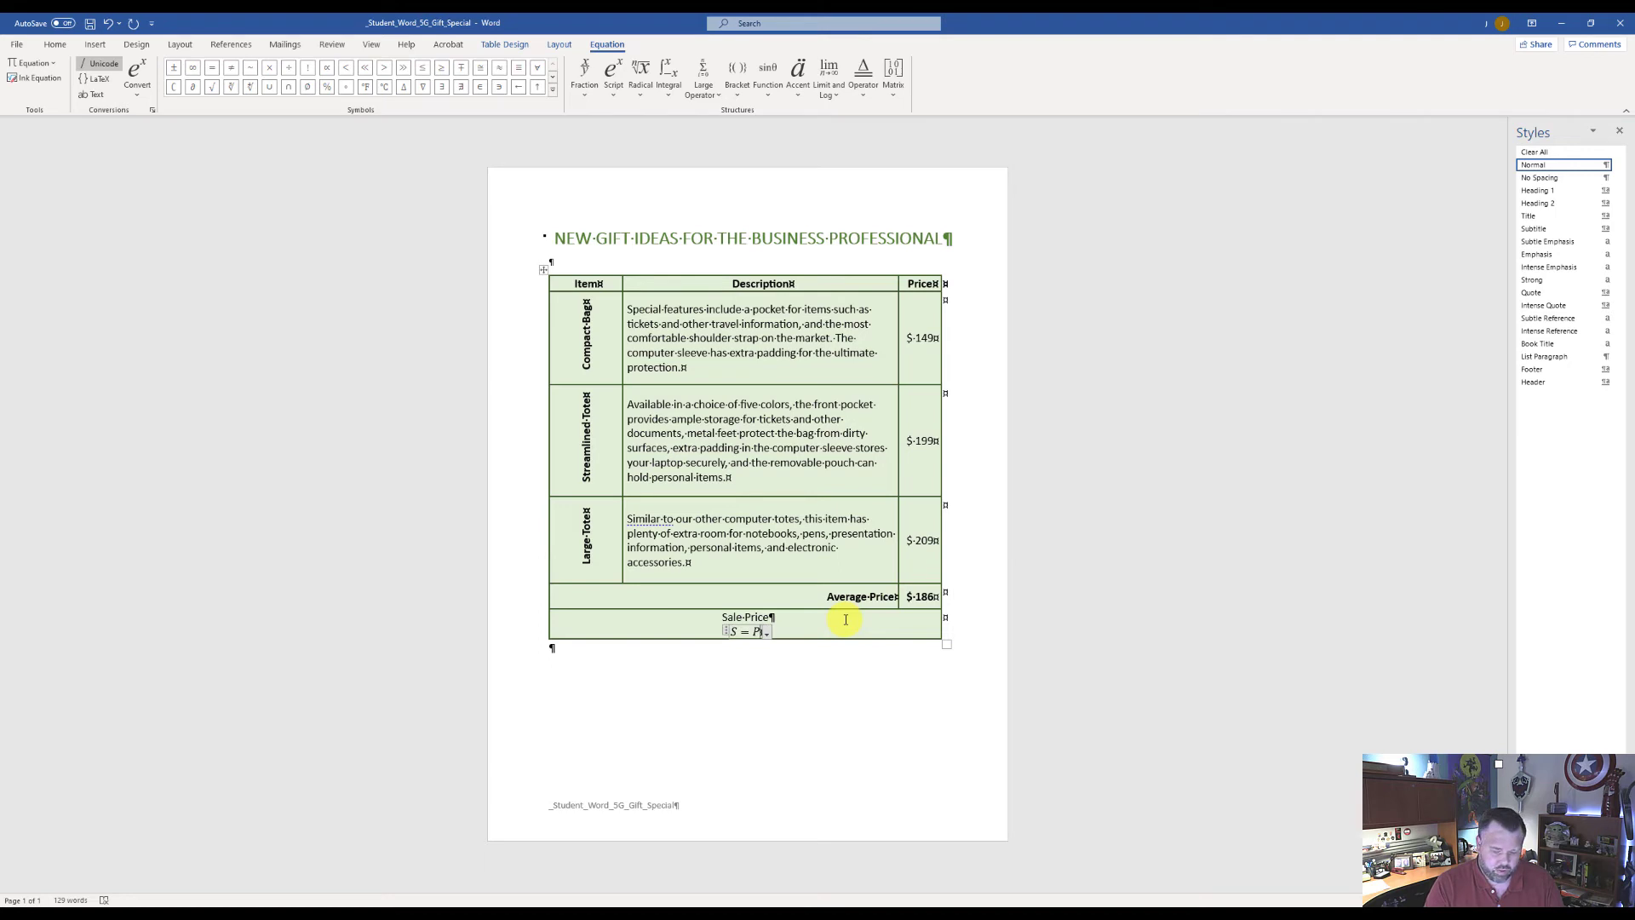
pyautogui.write('*')
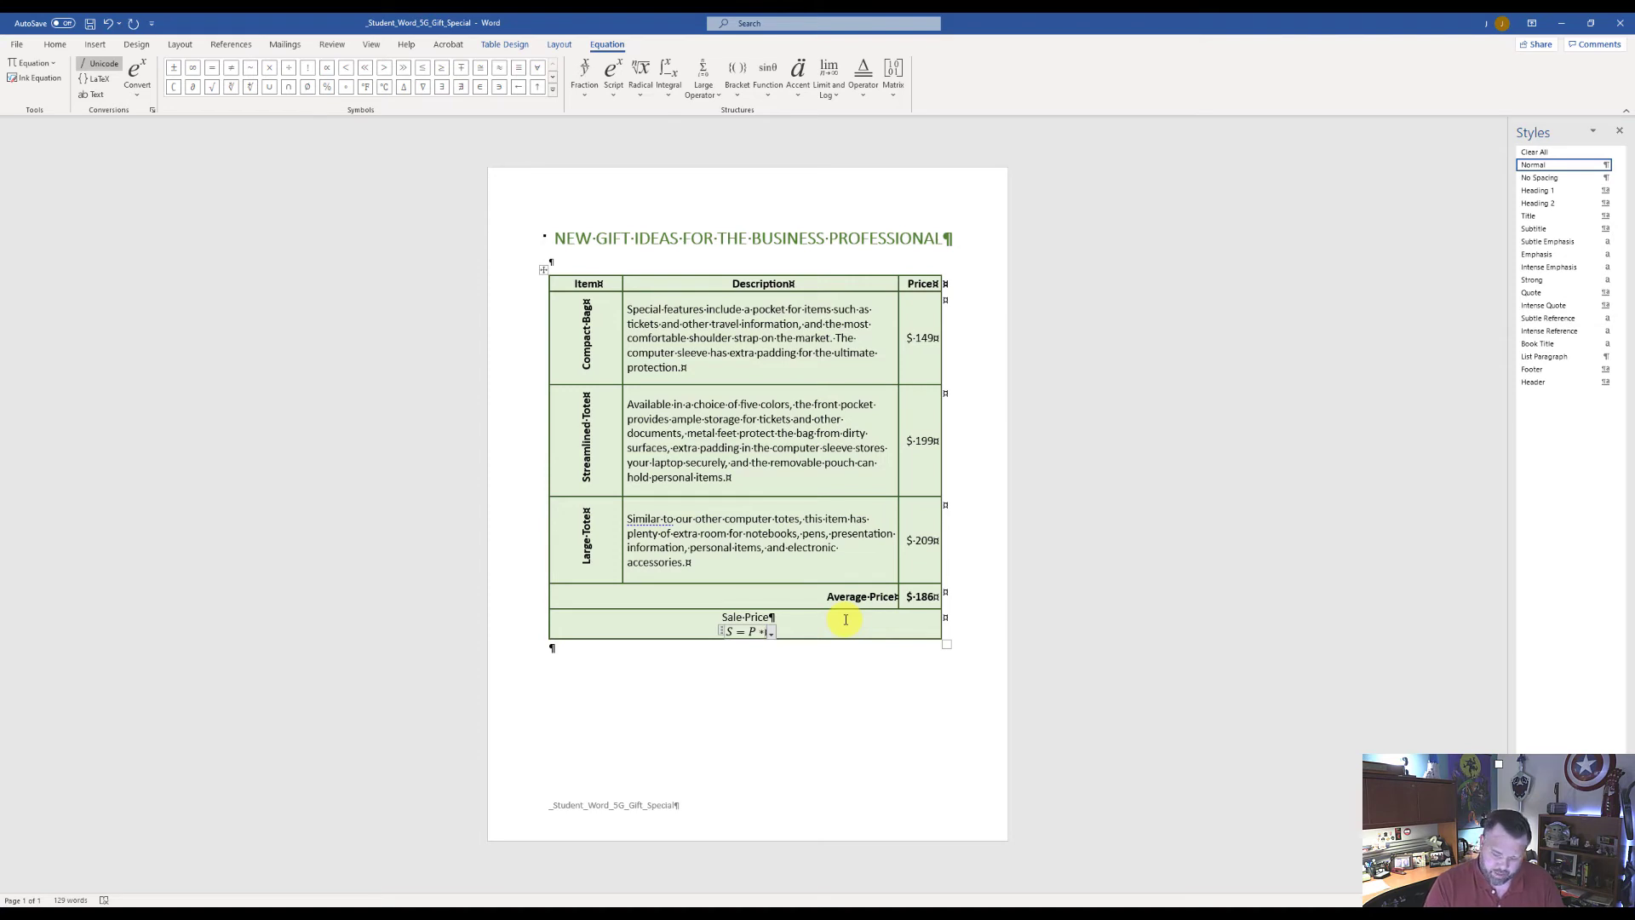
pyautogui.write('.75')
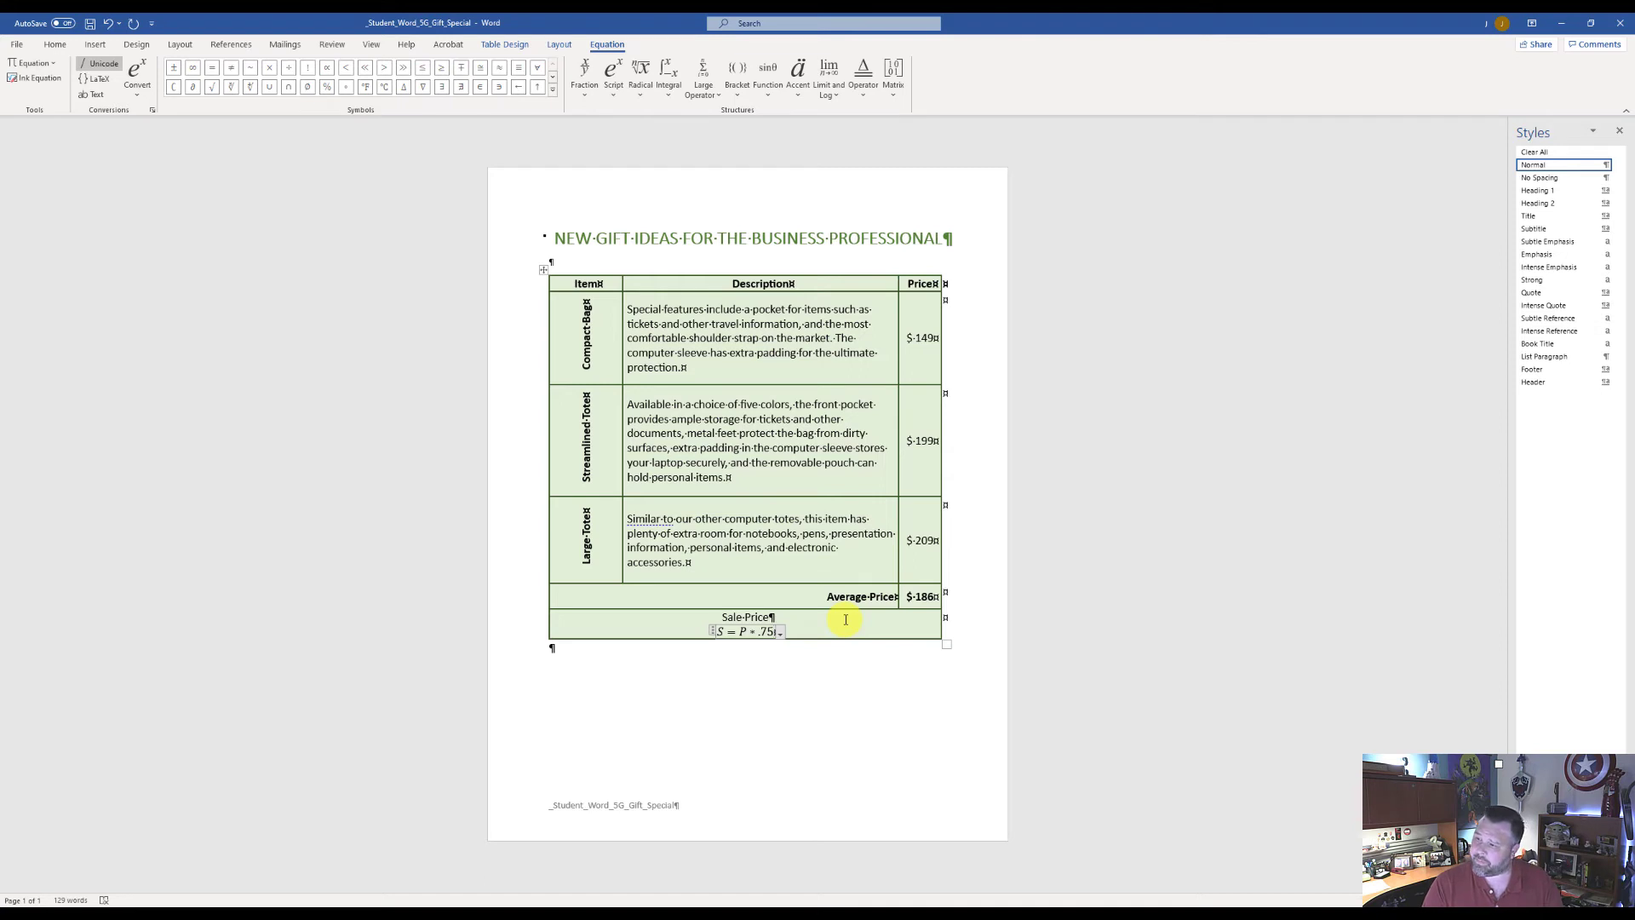
pyautogui.click(694, 622)
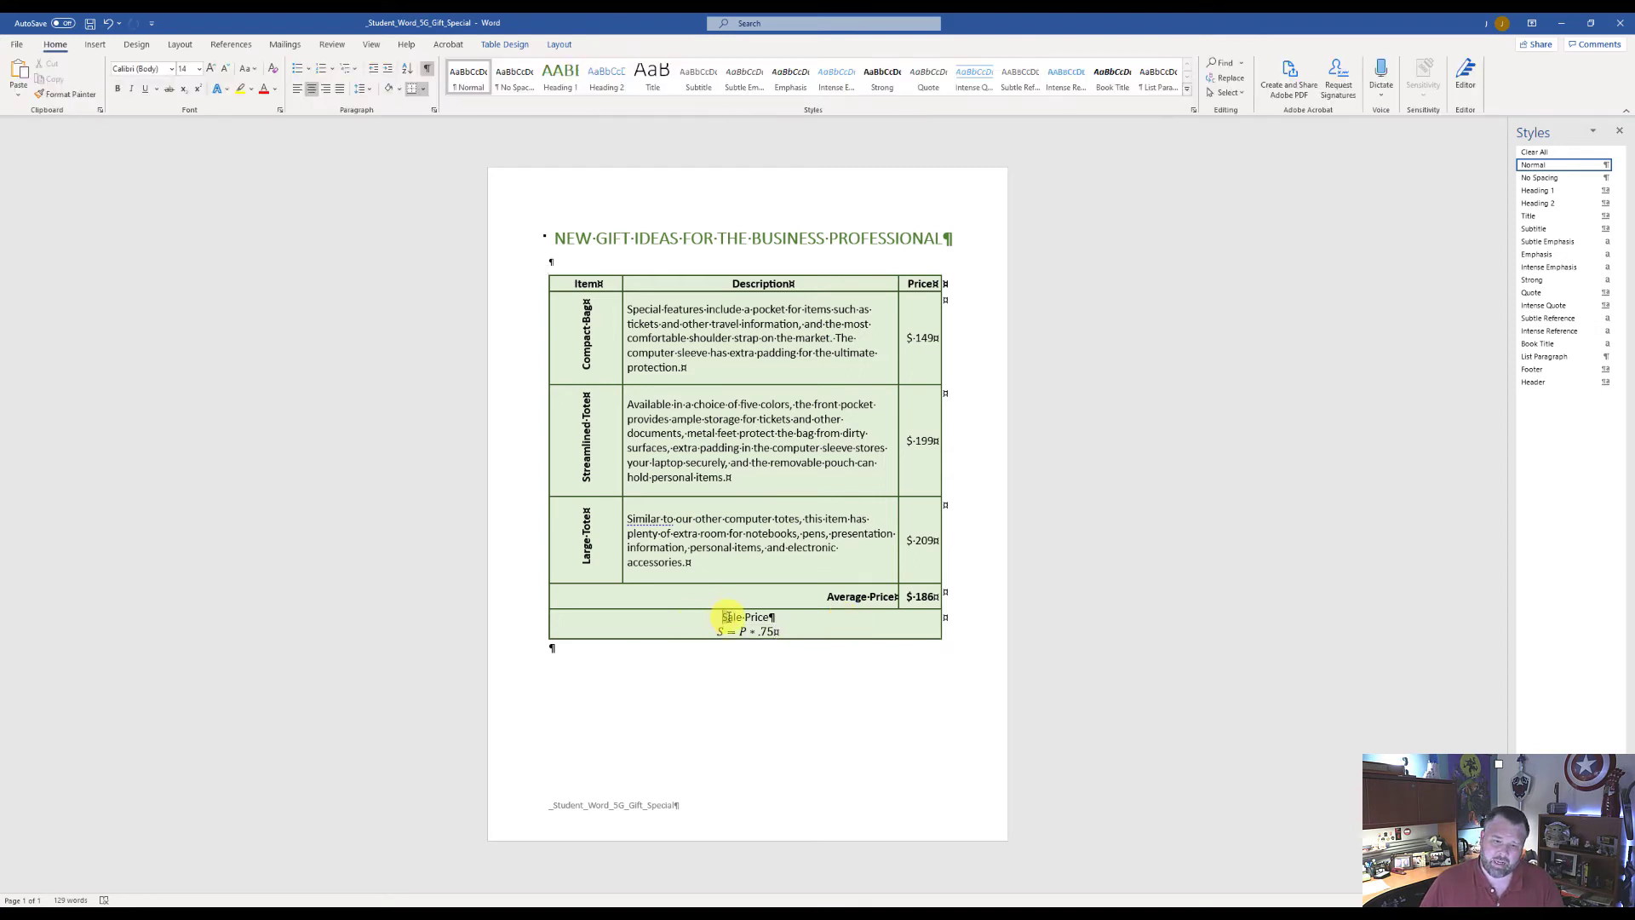
# Open the Translator for the Sale Price text in the bottom row and close the Styles pane
pyautogui.moveTo(741, 617); pyautogui.dragTo(761, 620)
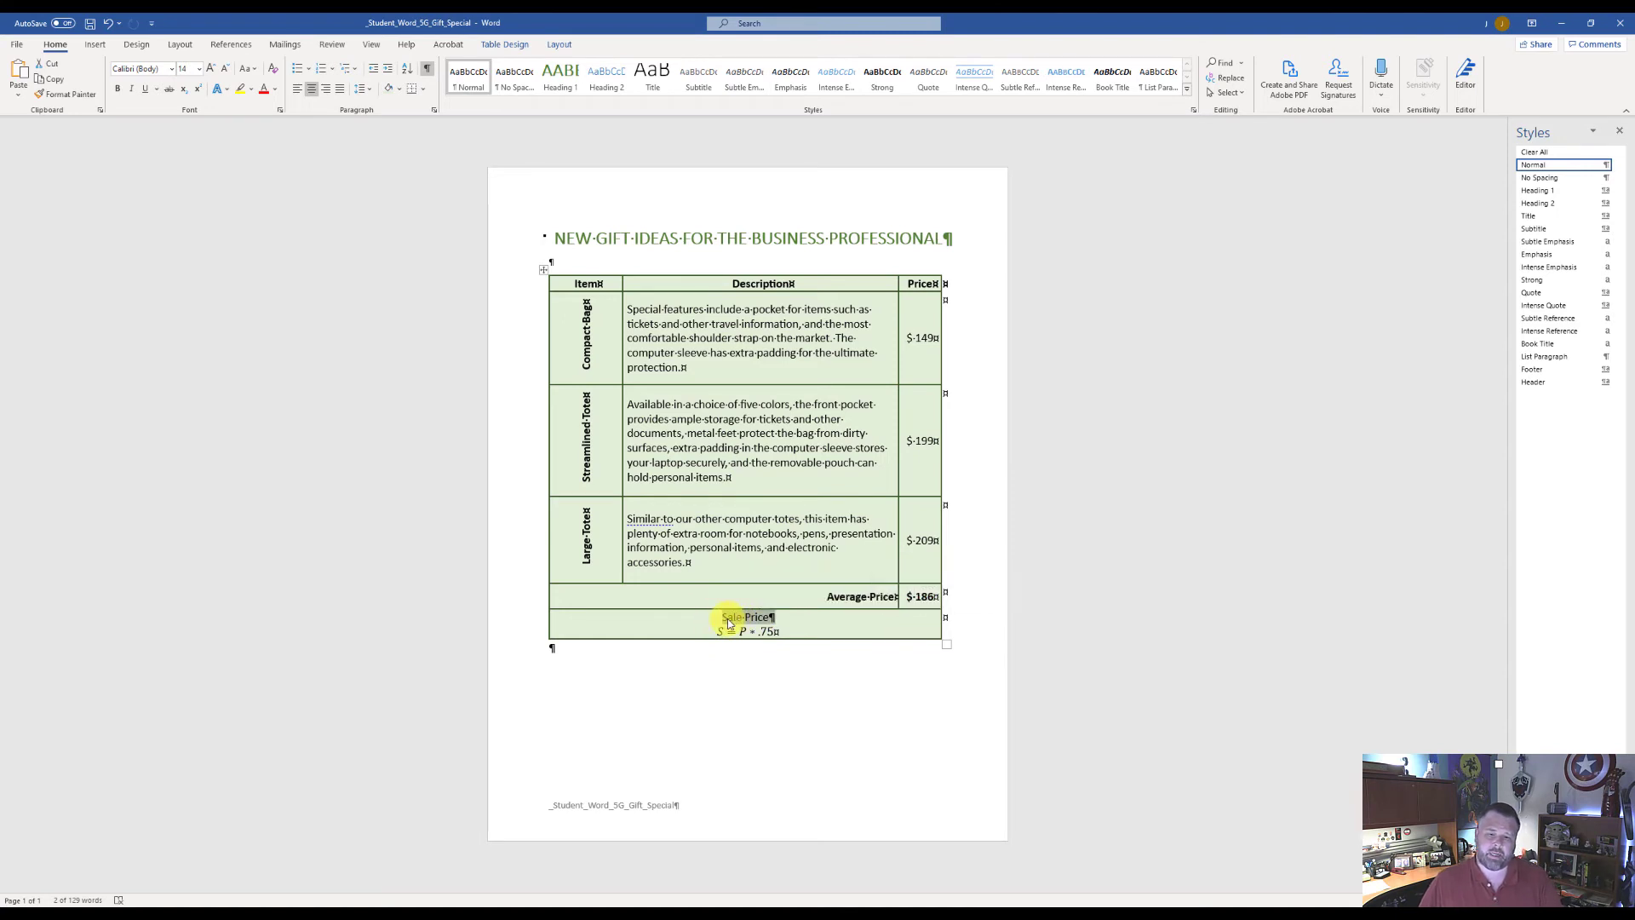
pyautogui.click(728, 624)
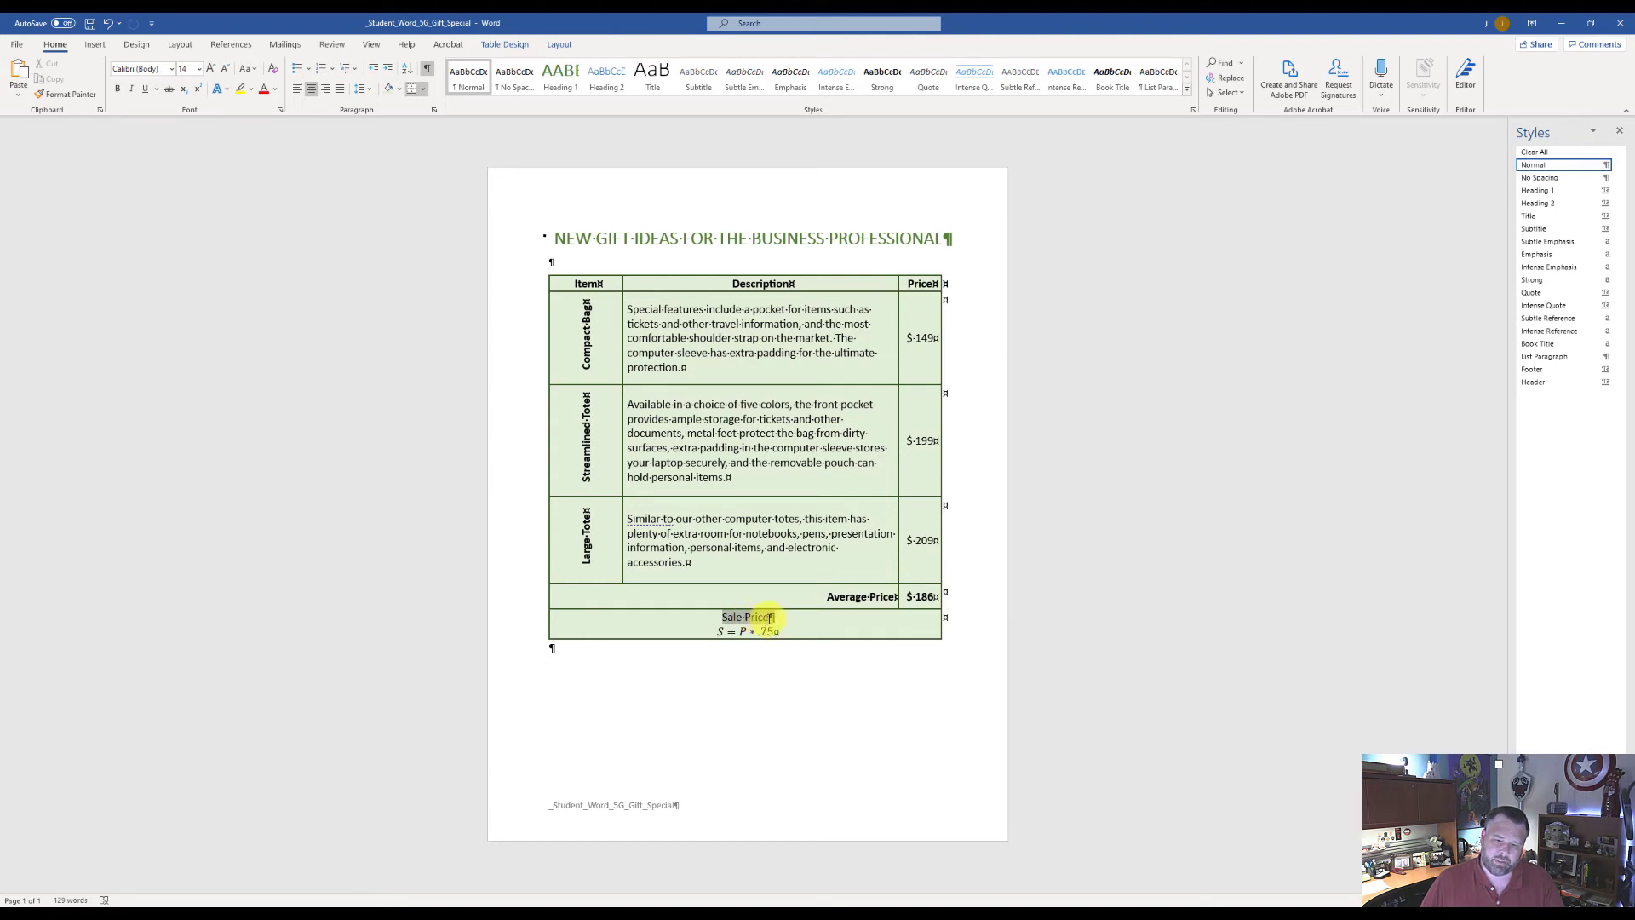
pyautogui.tripleClick(770, 619)
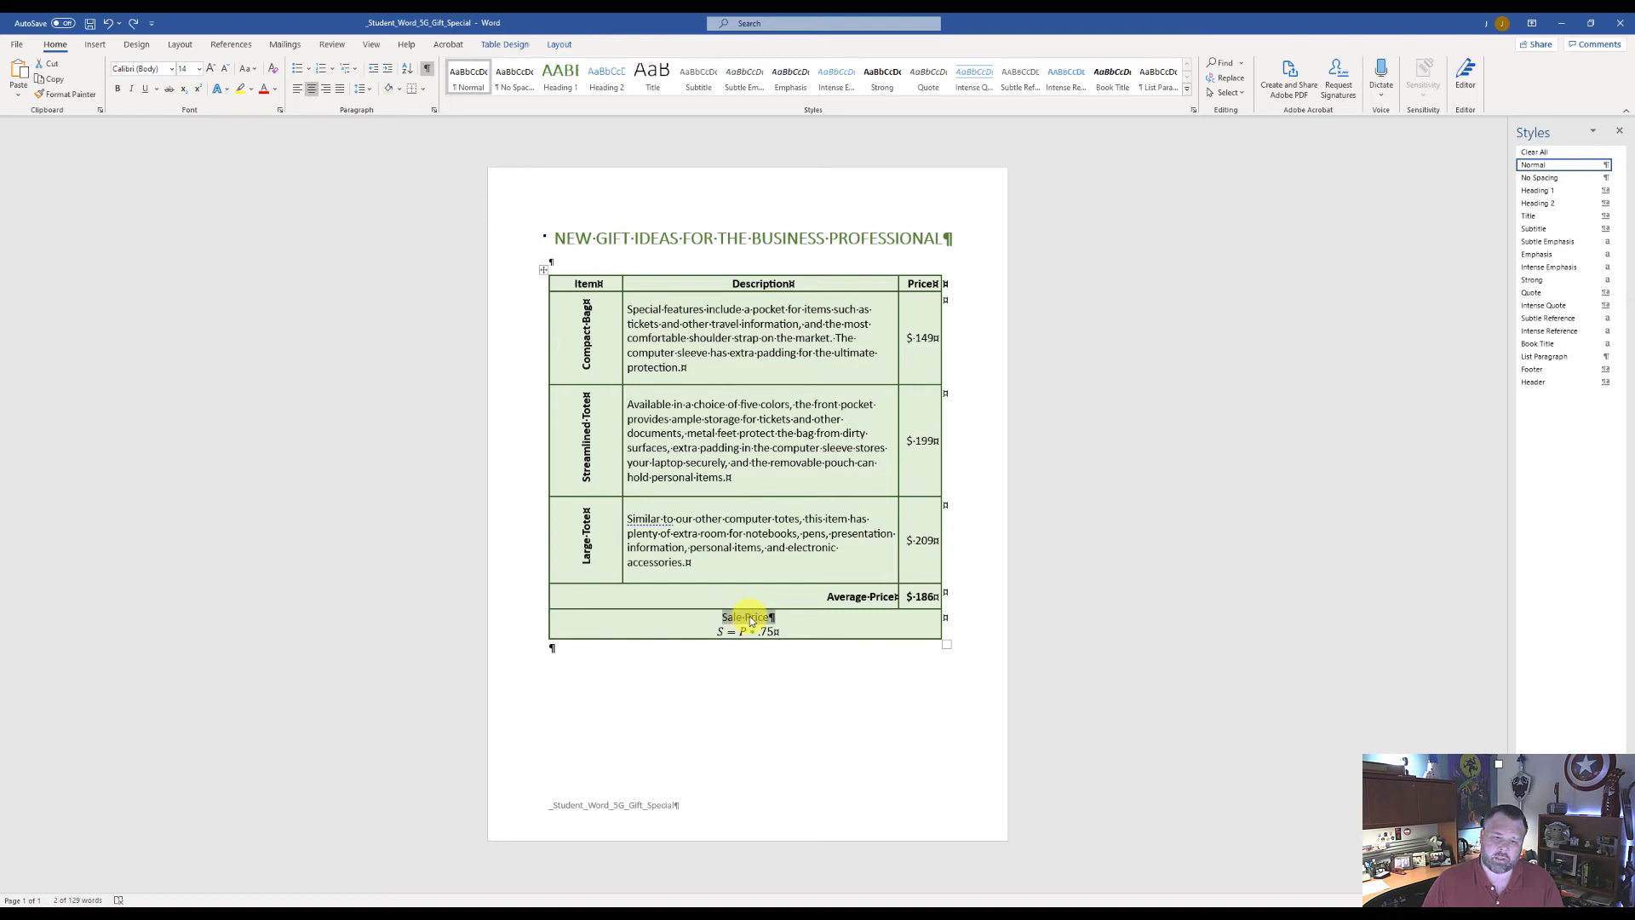
pyautogui.rightClick(749, 616)
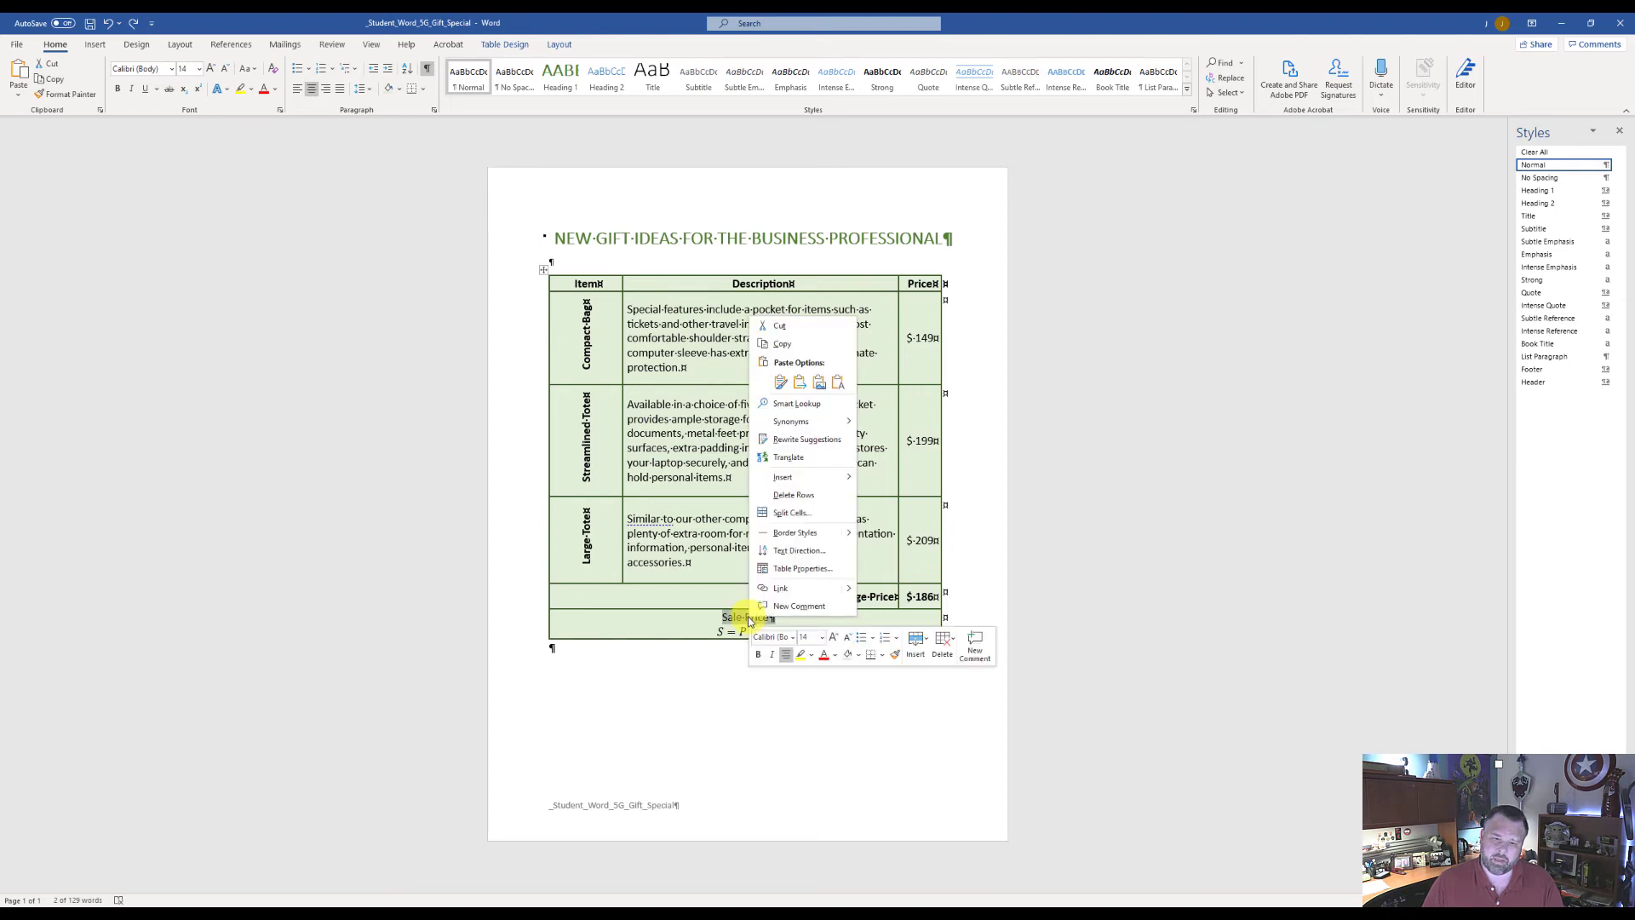
pyautogui.click(784, 460)
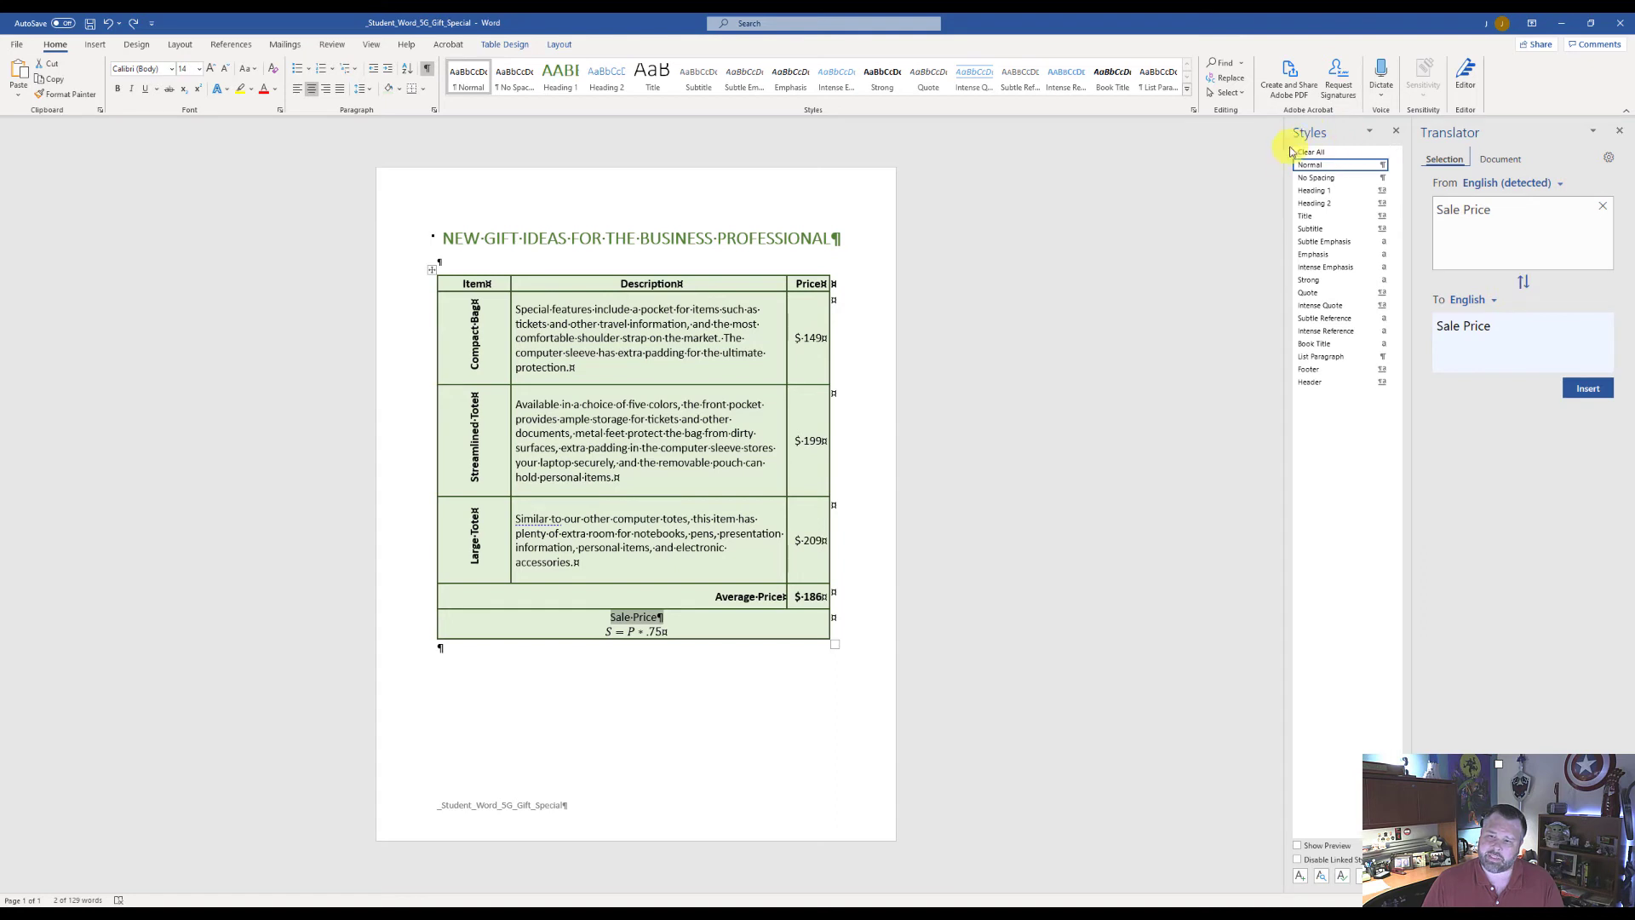
pyautogui.click(1396, 134)
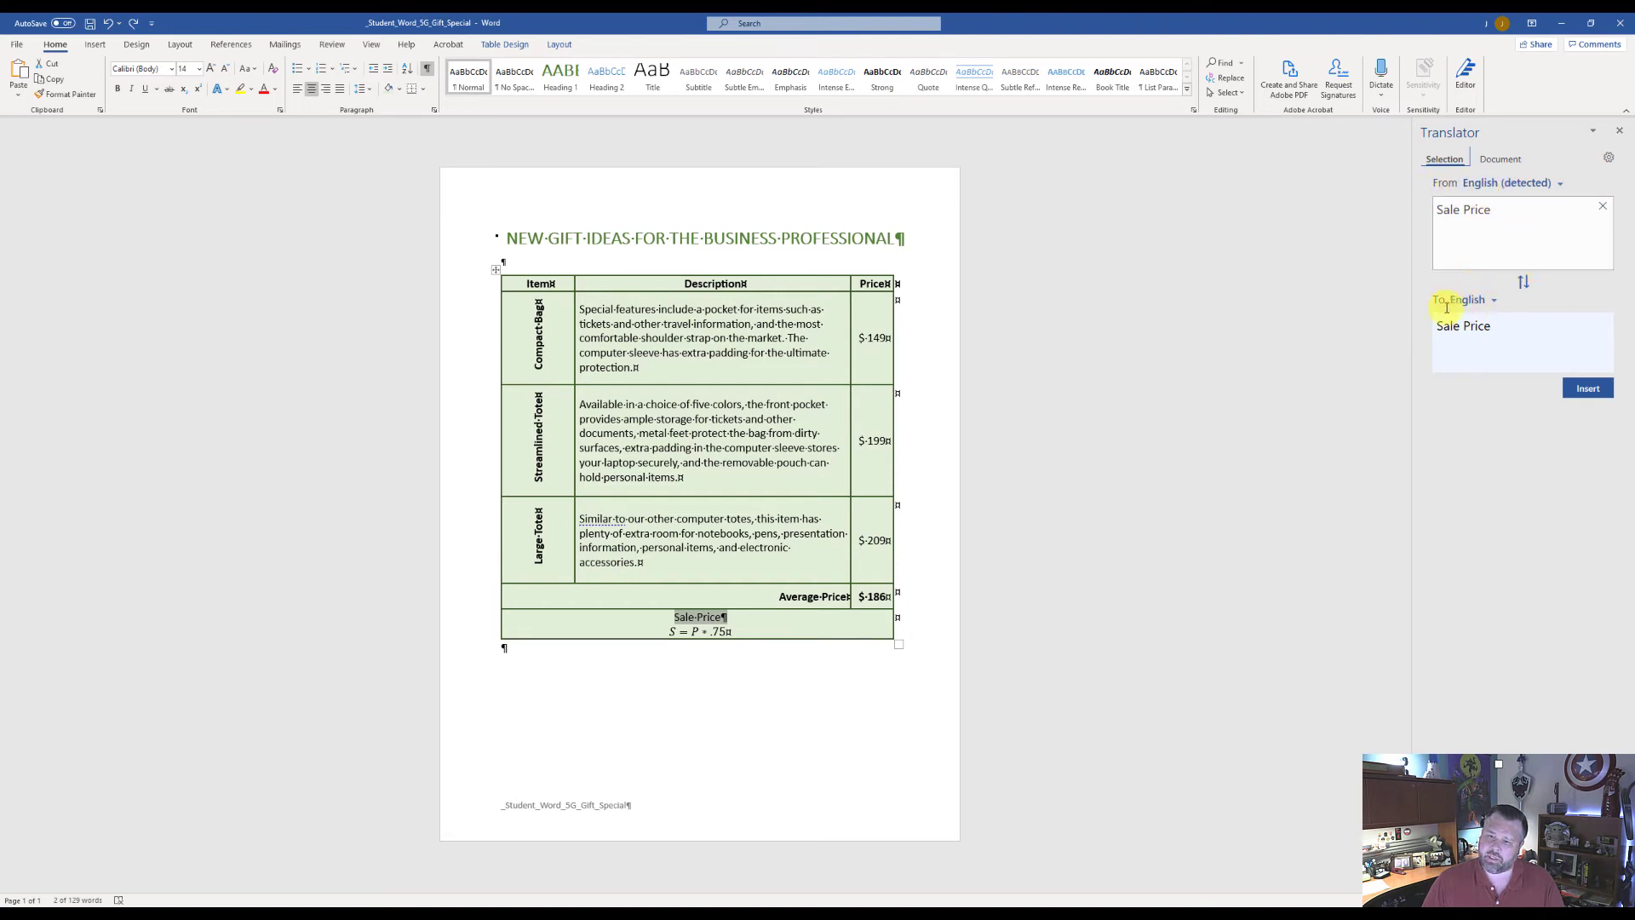
# Set the Translator's target language for Sale Price to French
pyautogui.click(1486, 304)
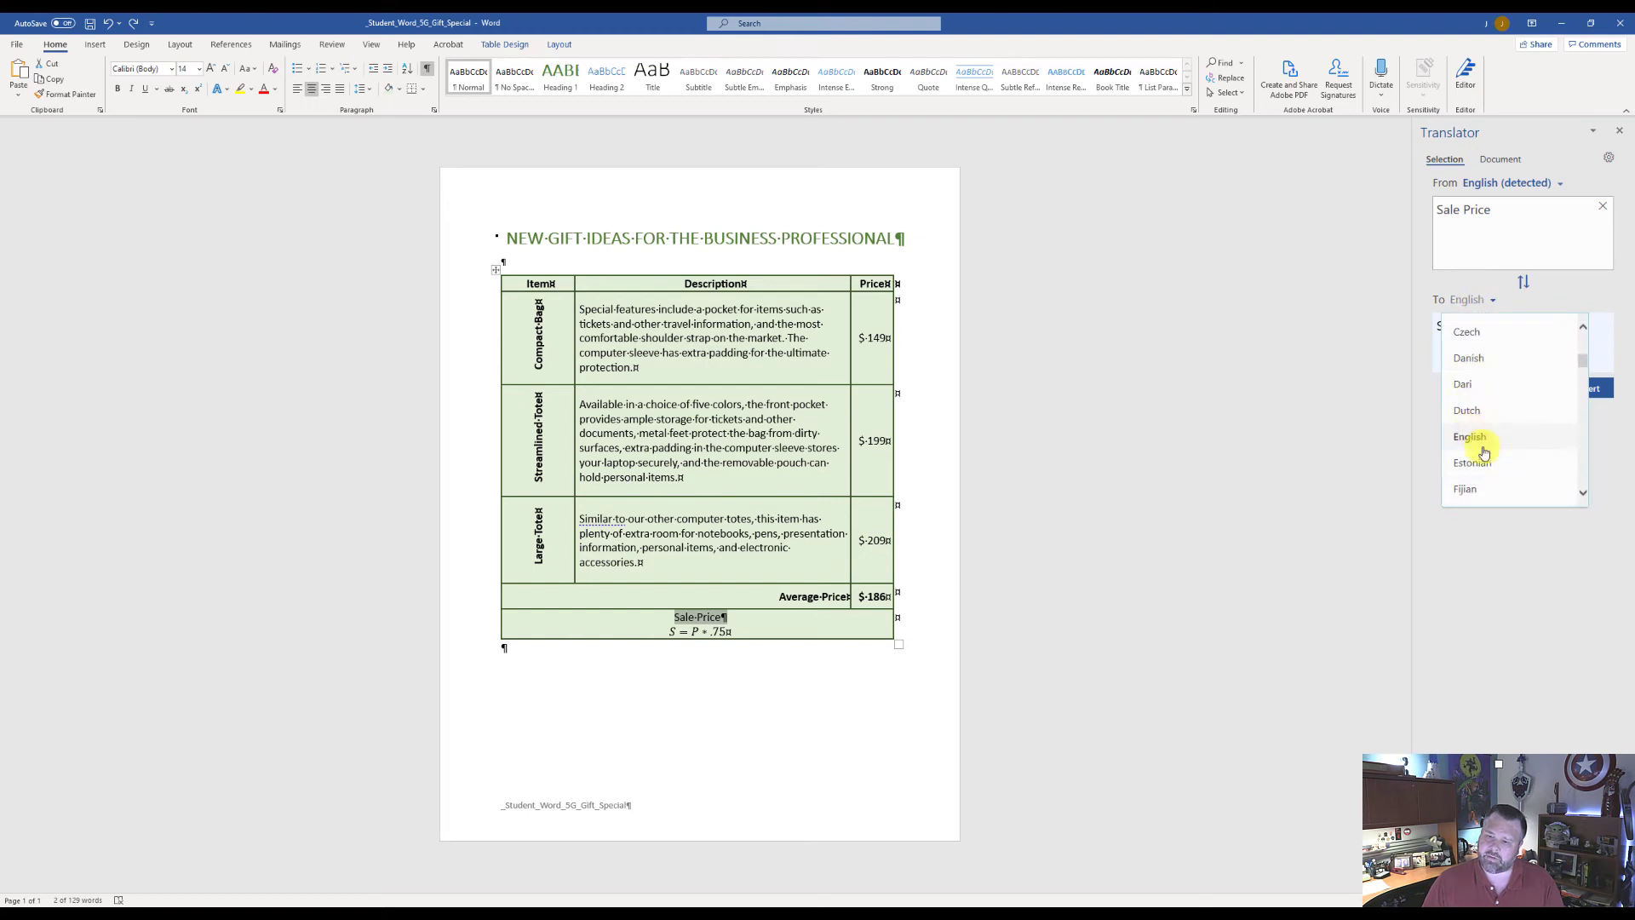
pyautogui.scroll(-3, 1485, 452)
pyautogui.scroll(-1, 1490, 469)
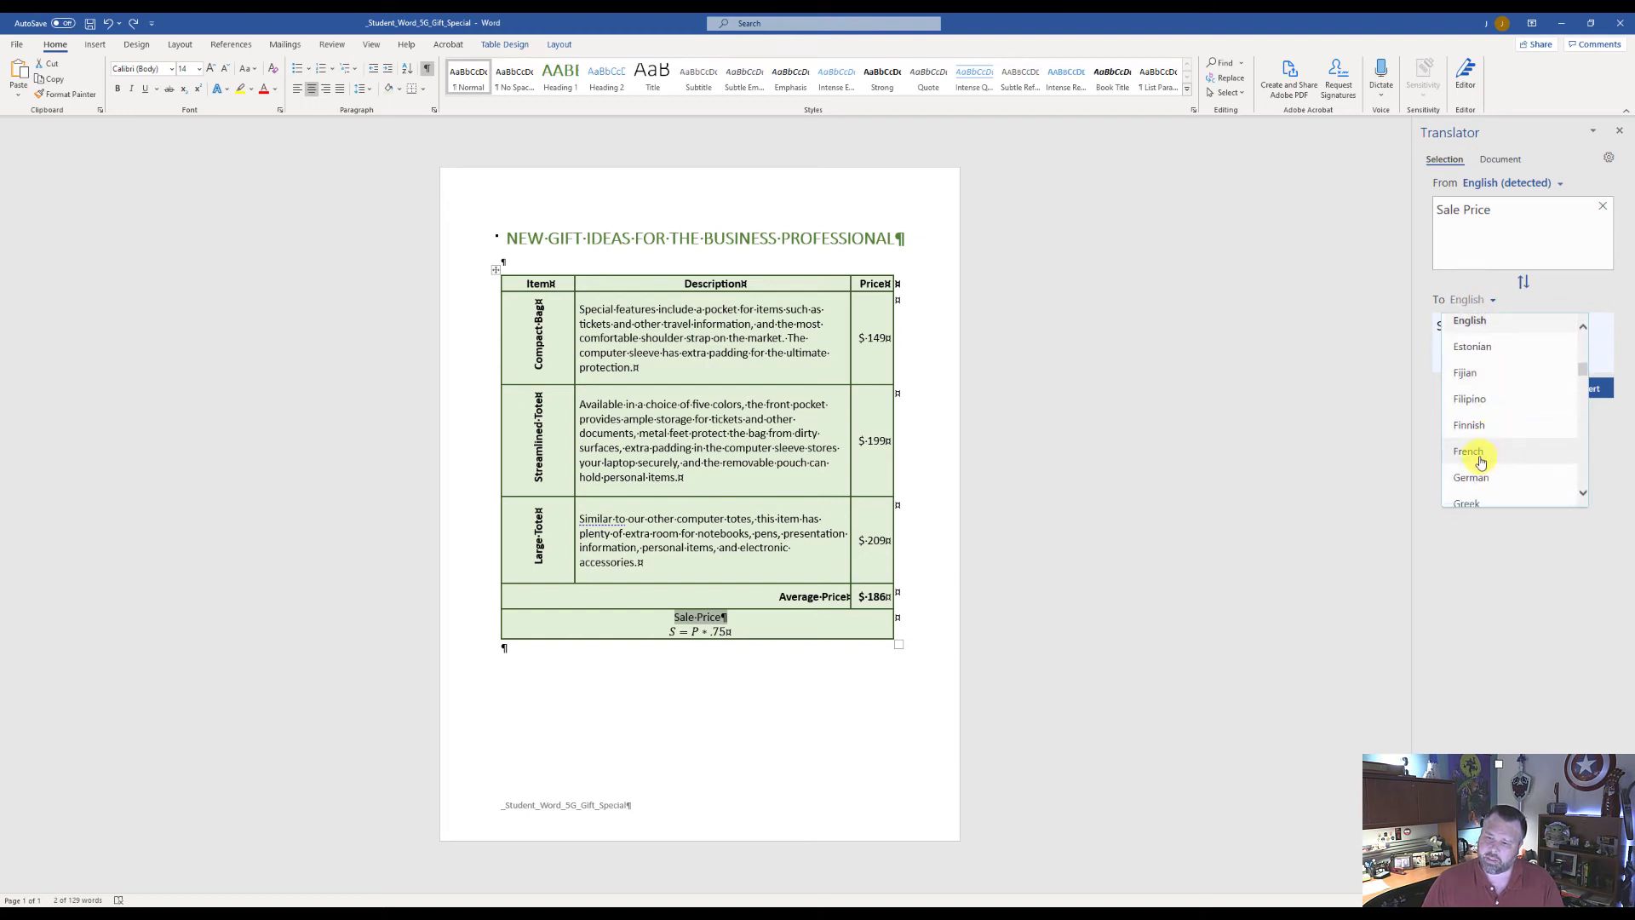
pyautogui.click(1482, 452)
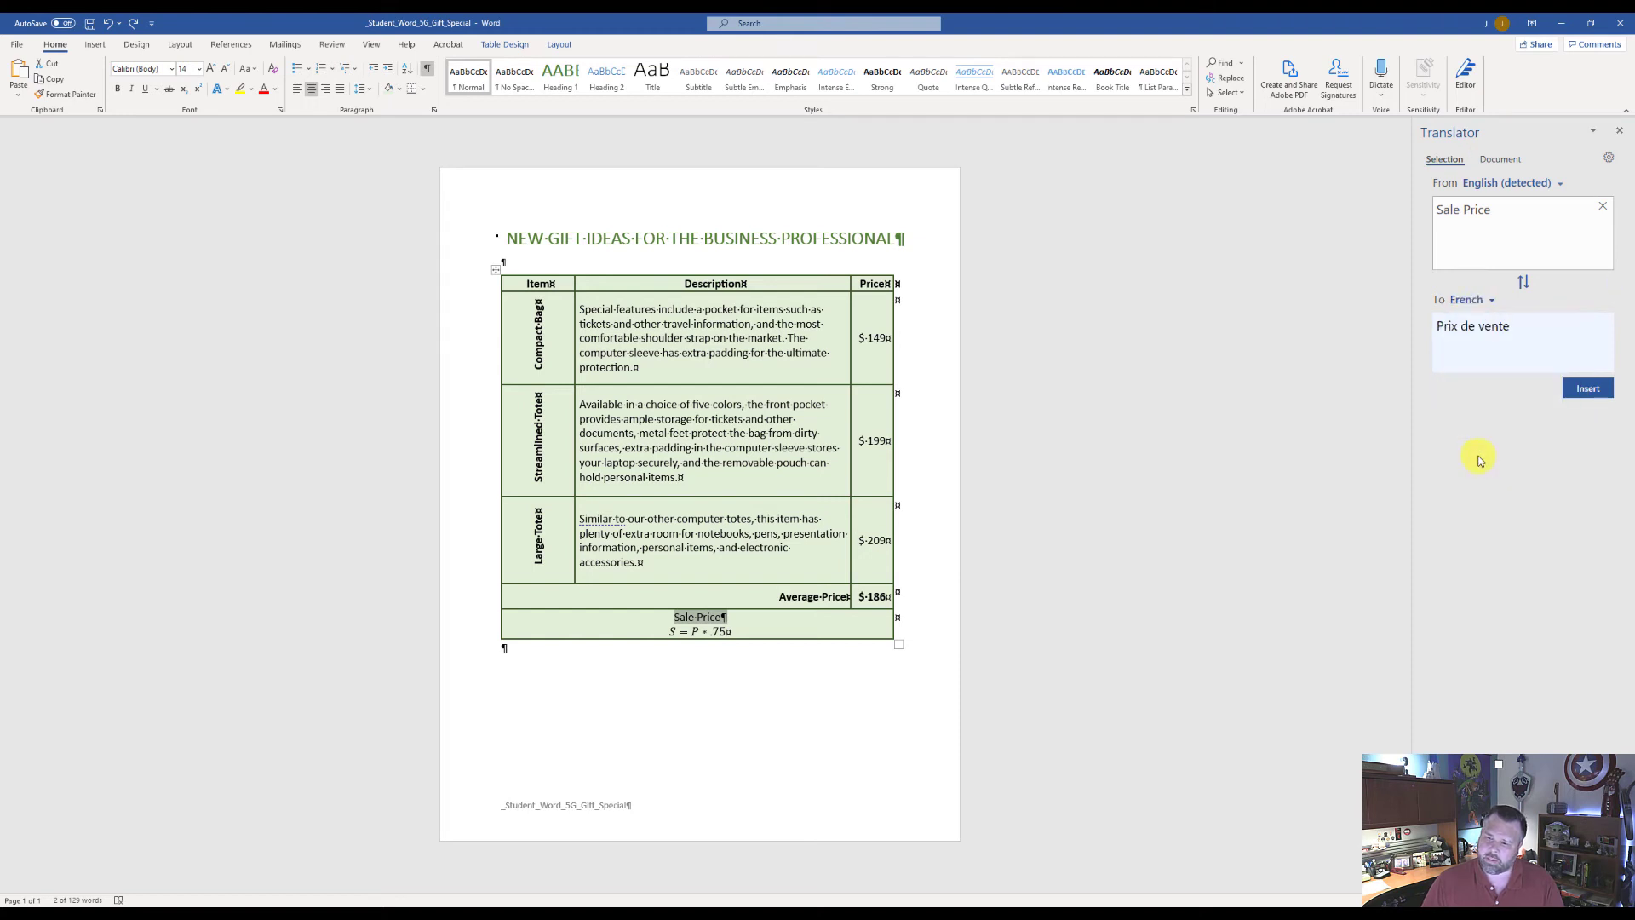
pyautogui.click(1445, 327)
pyautogui.click(1520, 343)
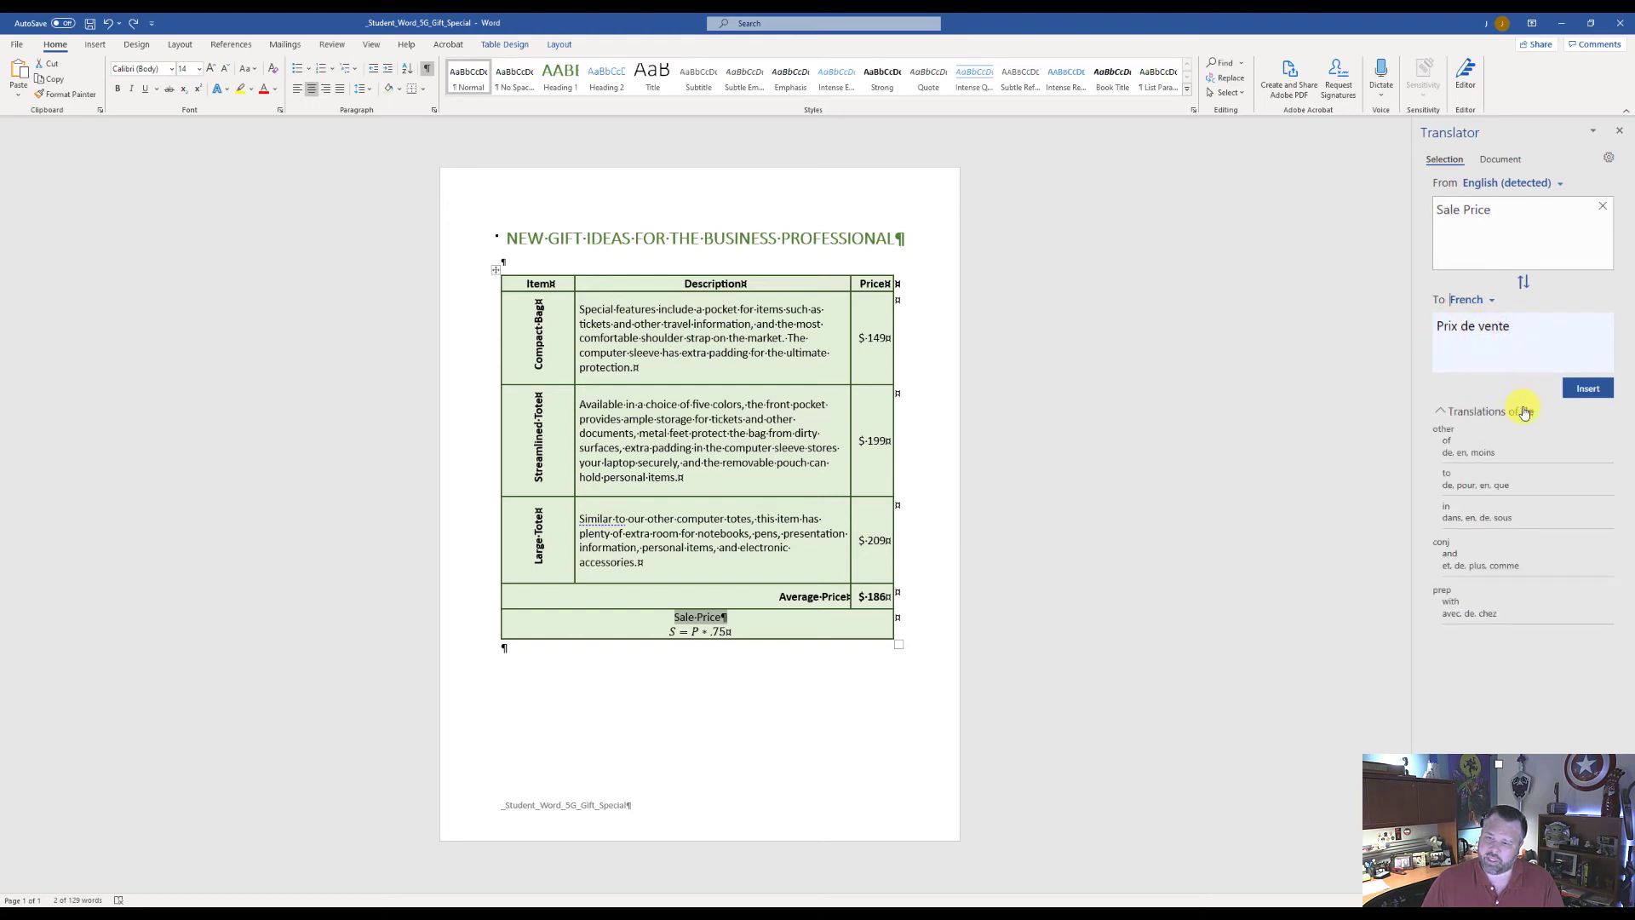
pyautogui.click(1523, 412)
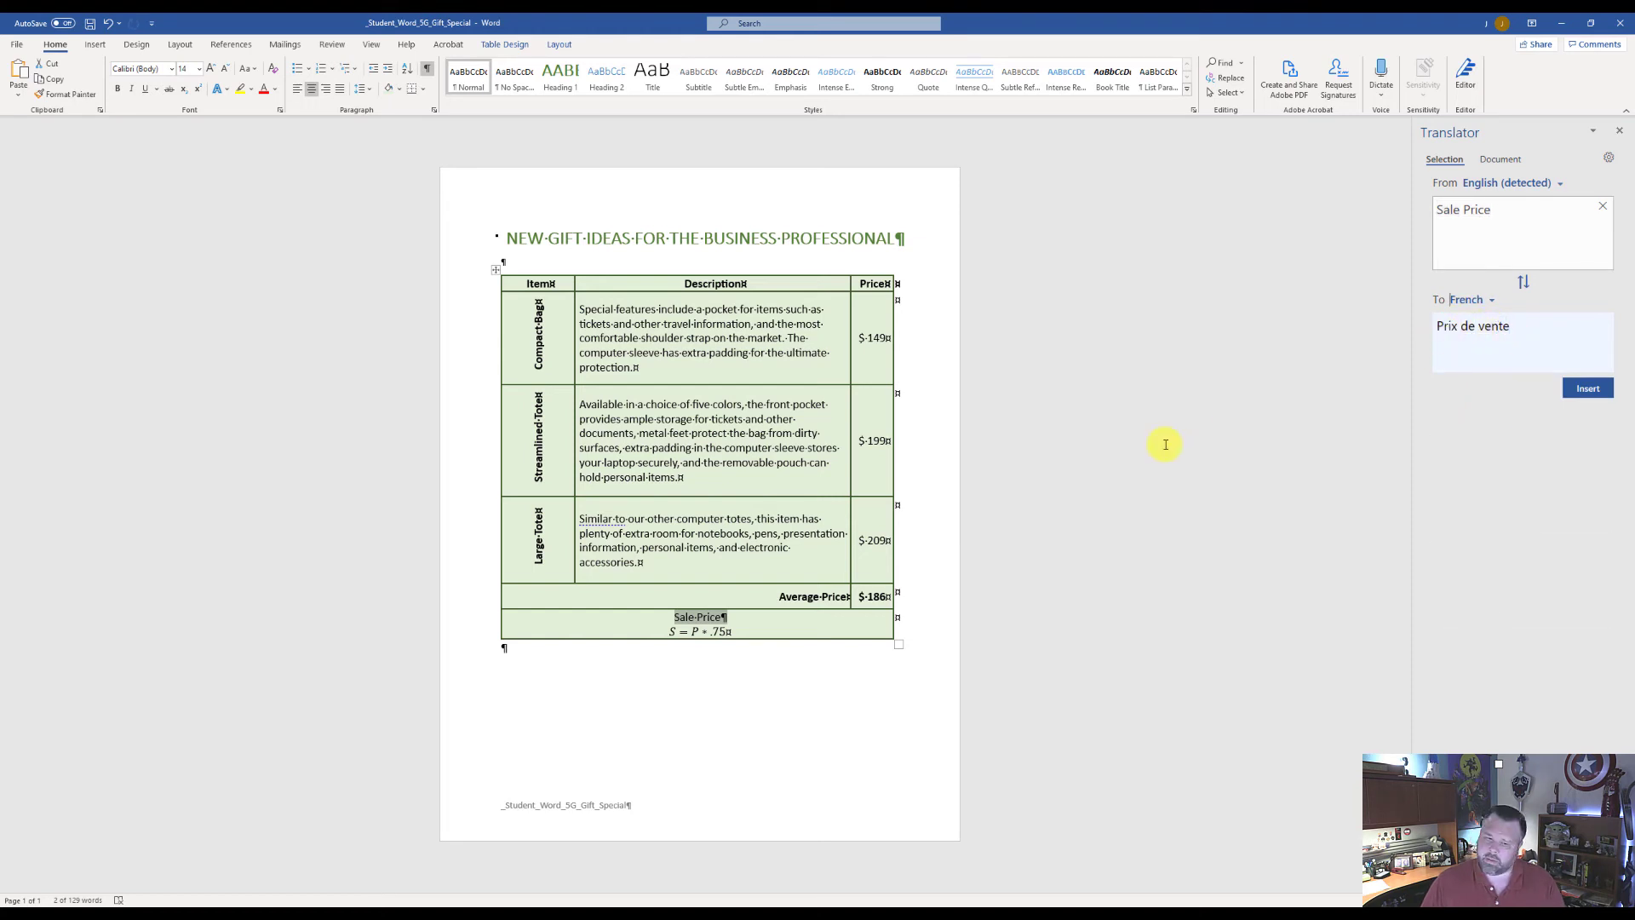
# Add a slash before Sale Price and insert the French translation Prix de vente in front of it
pyautogui.click(675, 621)
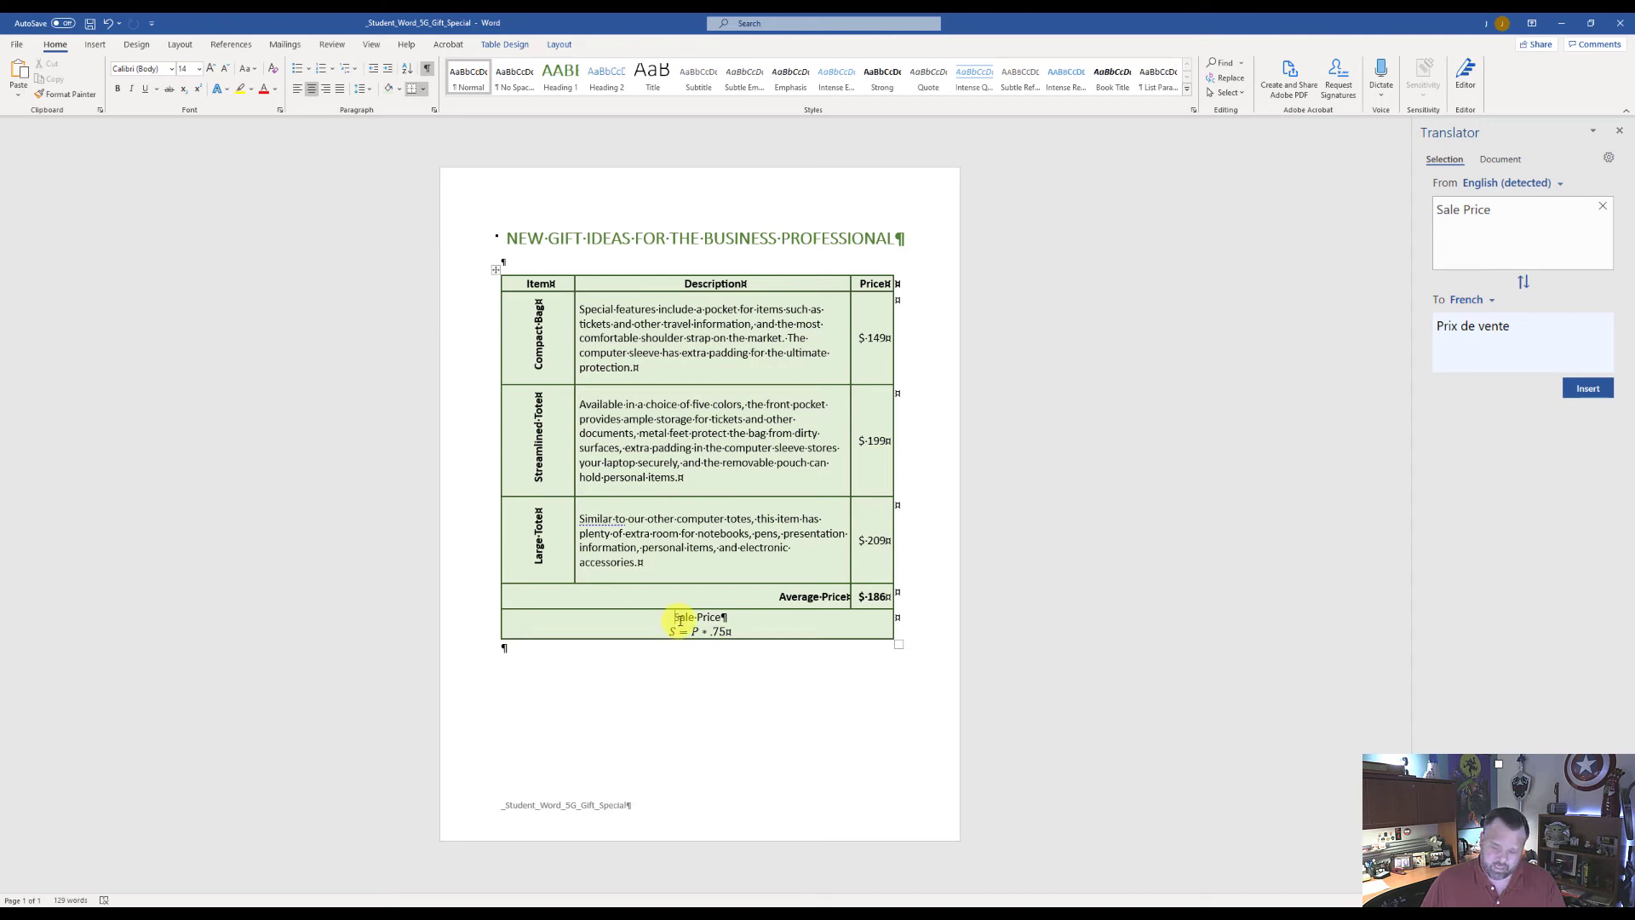
pyautogui.write('/')
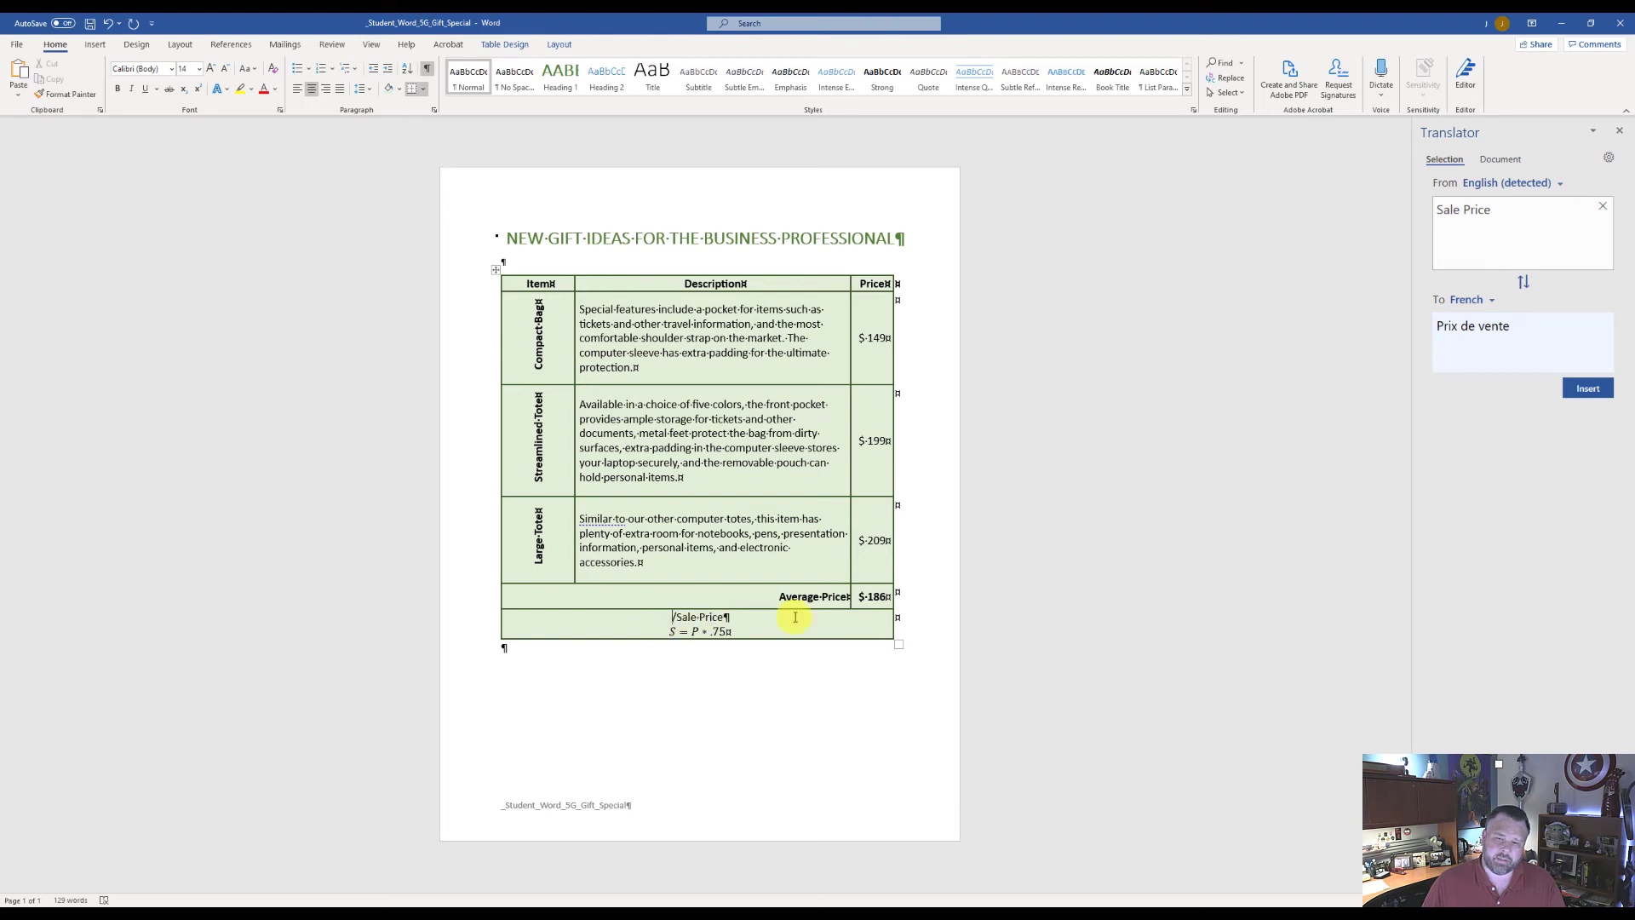
pyautogui.click(1588, 391)
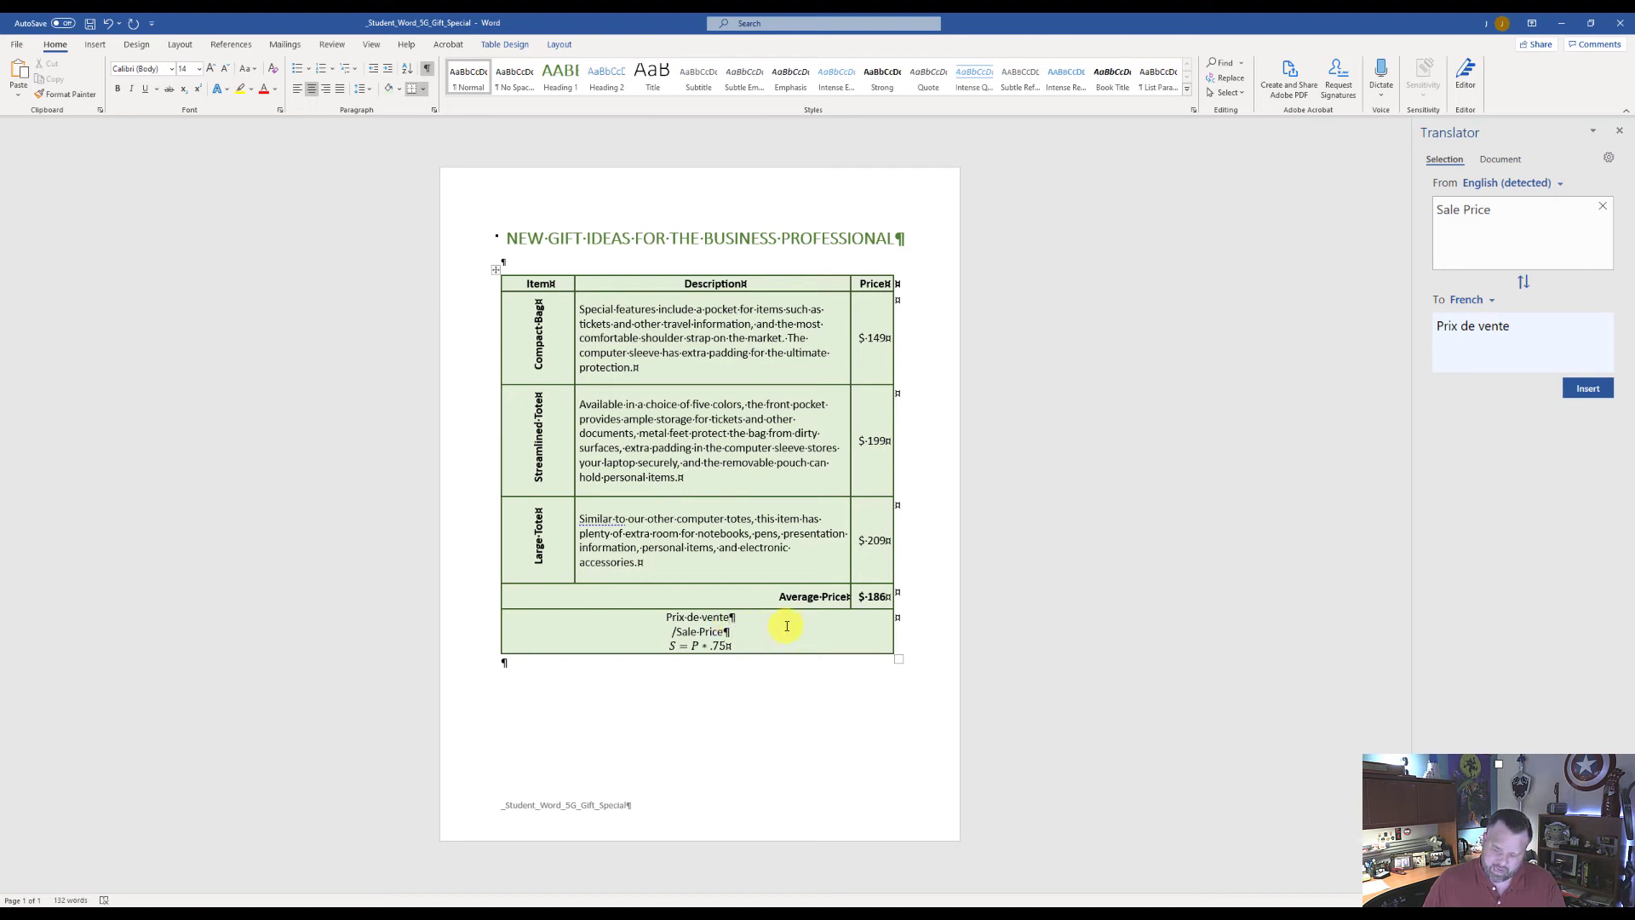
# Join Prix de vente and /Sale Price on one line in the bottom row and save the document
pyautogui.press('BackSpace')
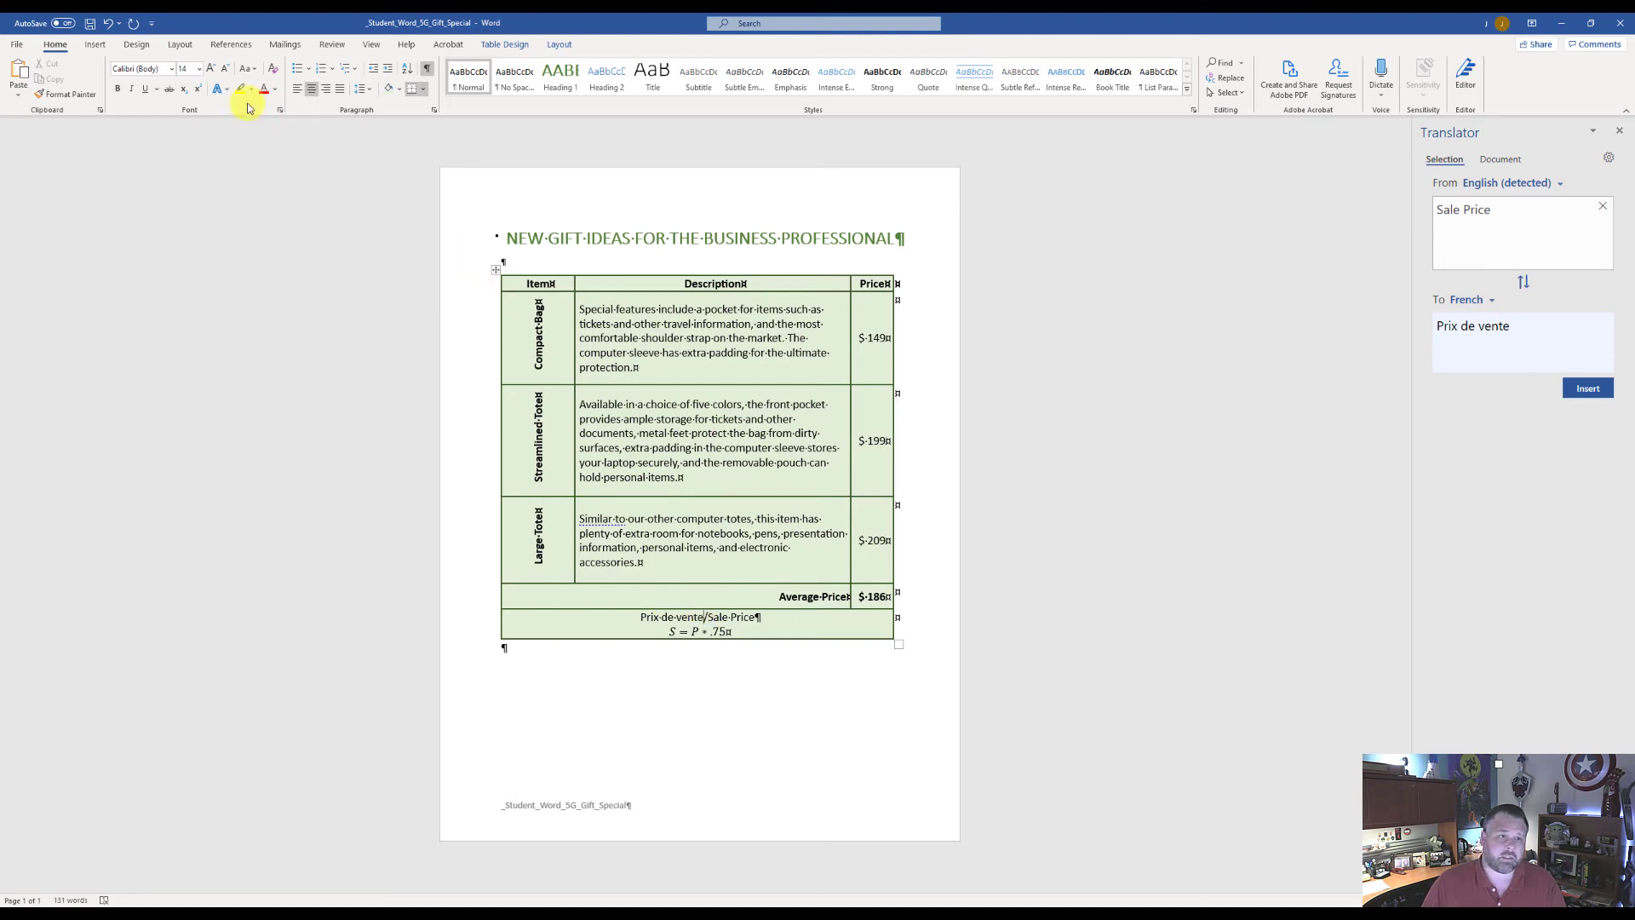
pyautogui.click(90, 24)
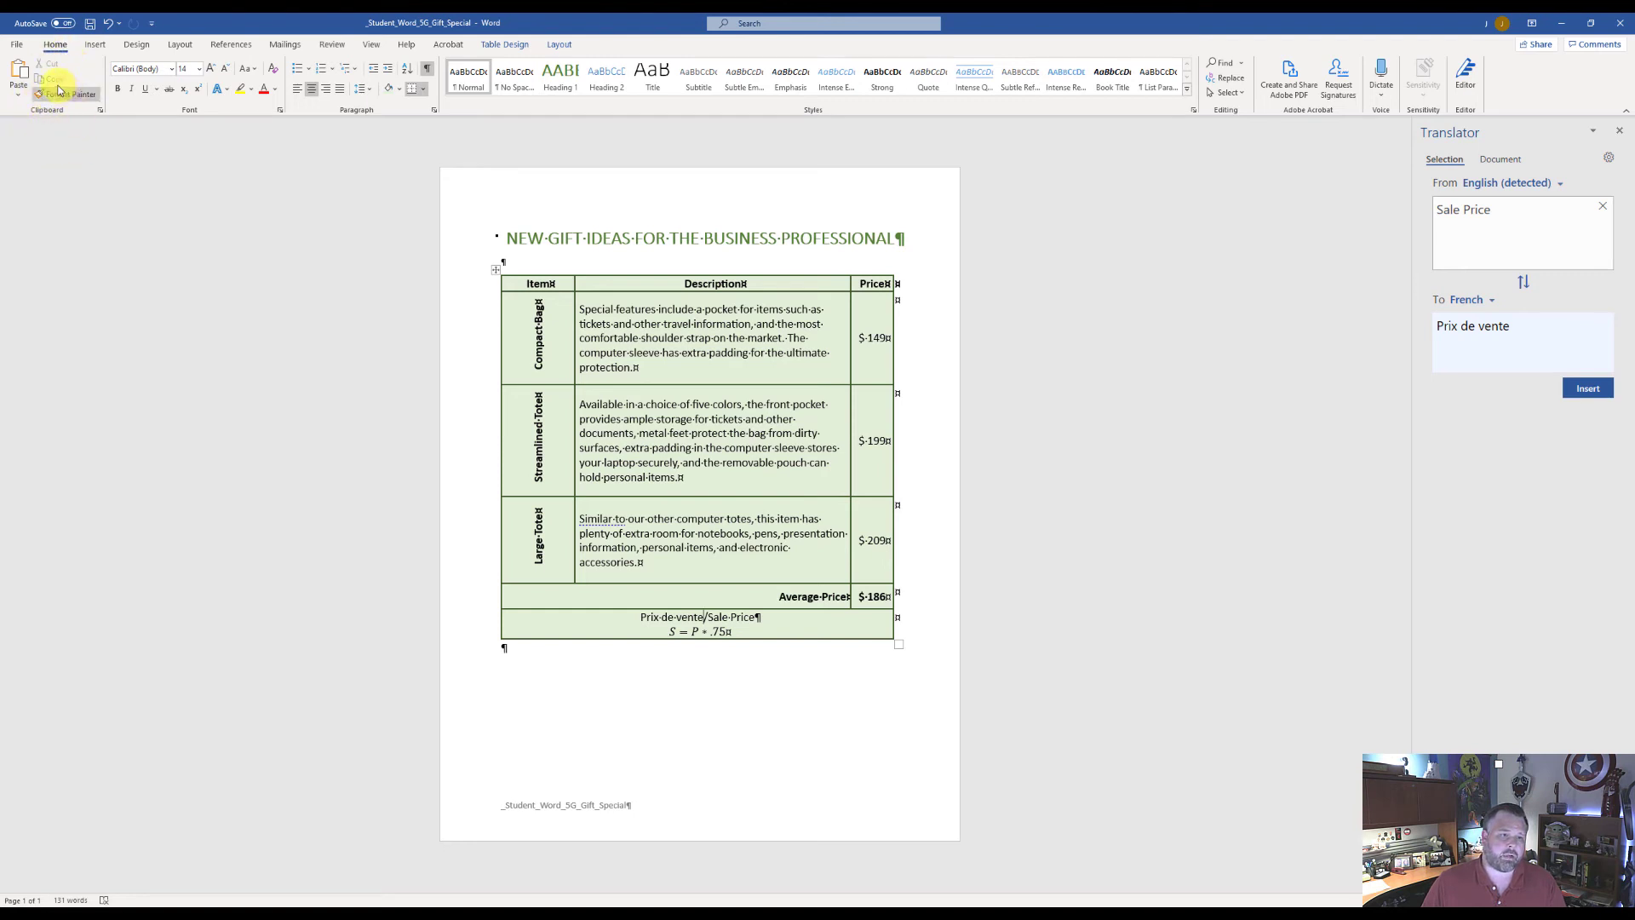
# Display the Office Clipboard and clear all of its stored items
pyautogui.click(101, 112)
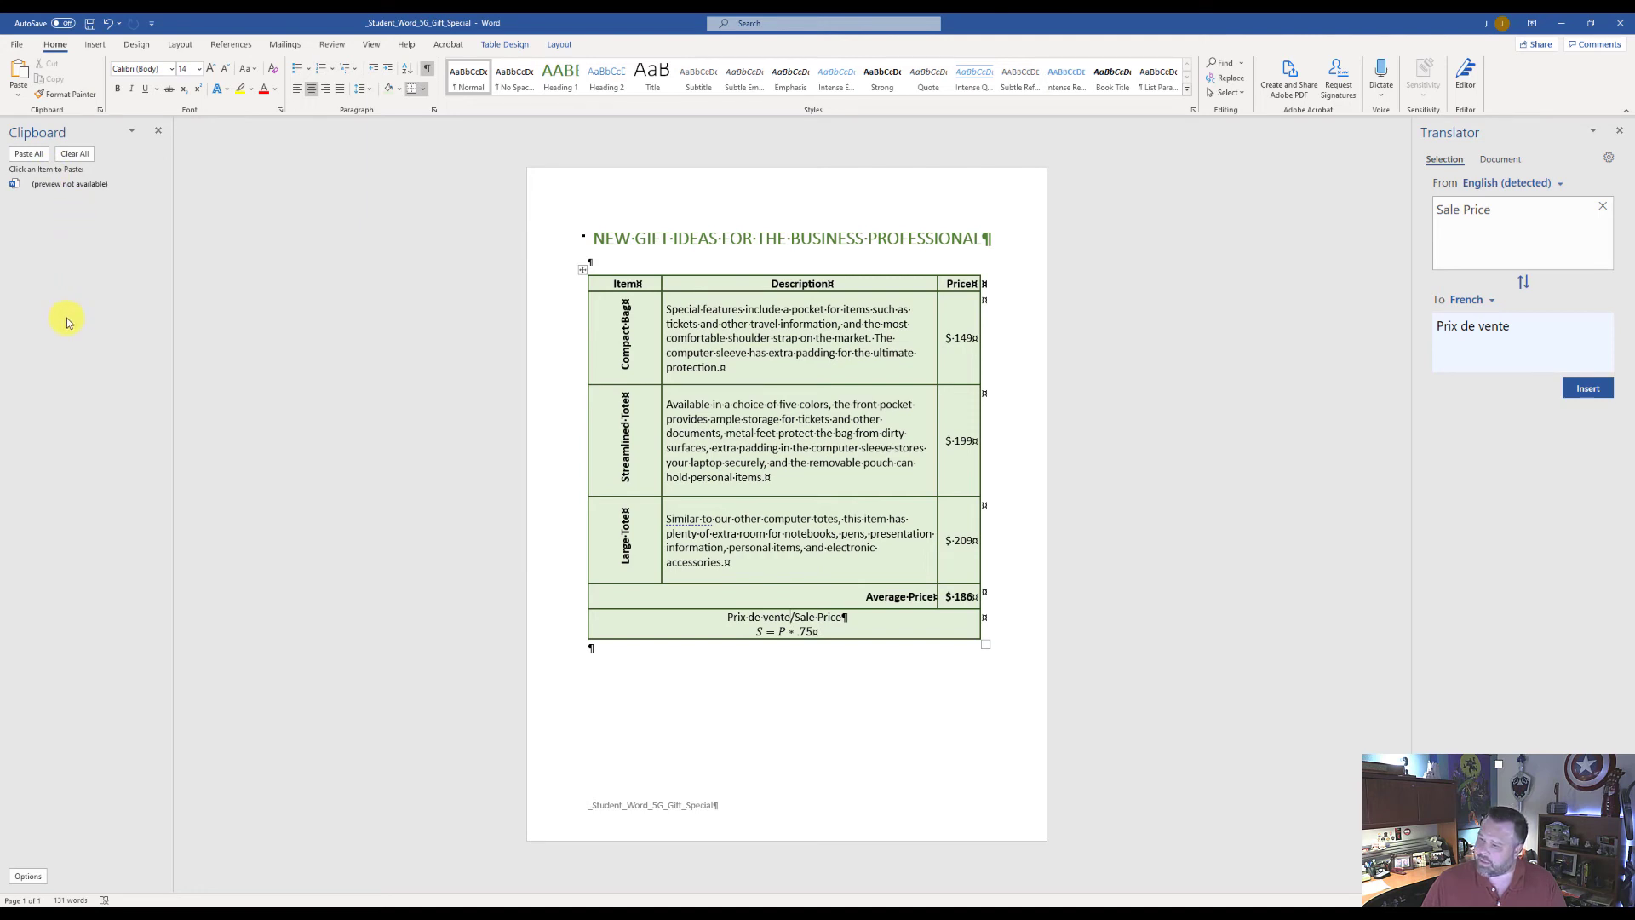
pyautogui.click(82, 156)
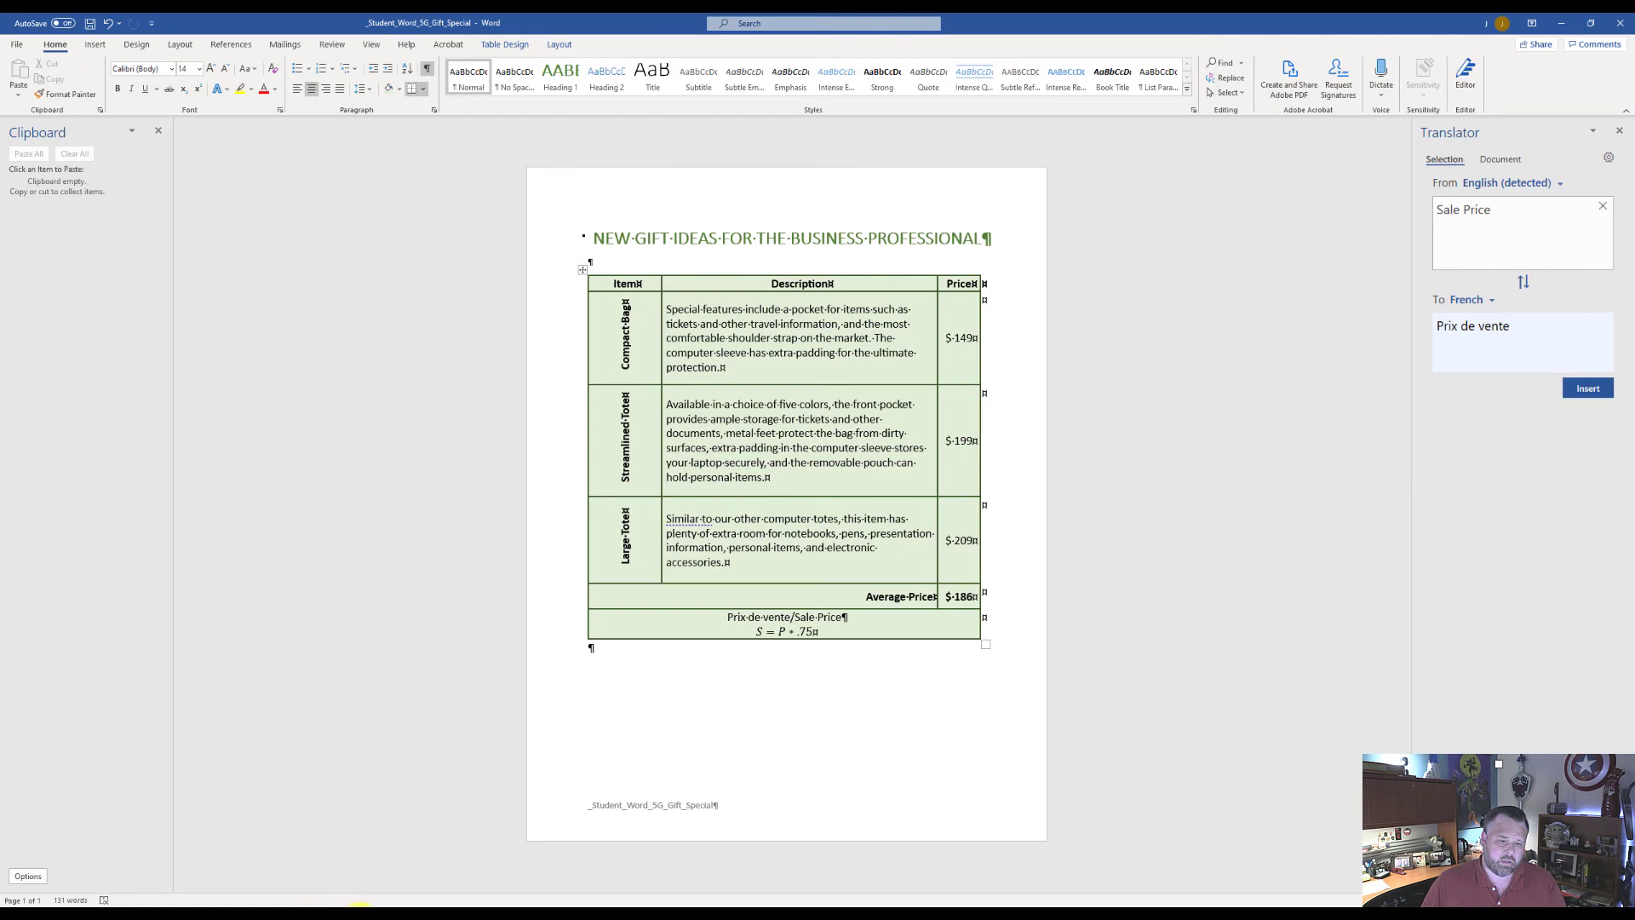
# Open w05G_Information from the Downloads folder in File Explorer and enable editing
pyautogui.click(360, 905)
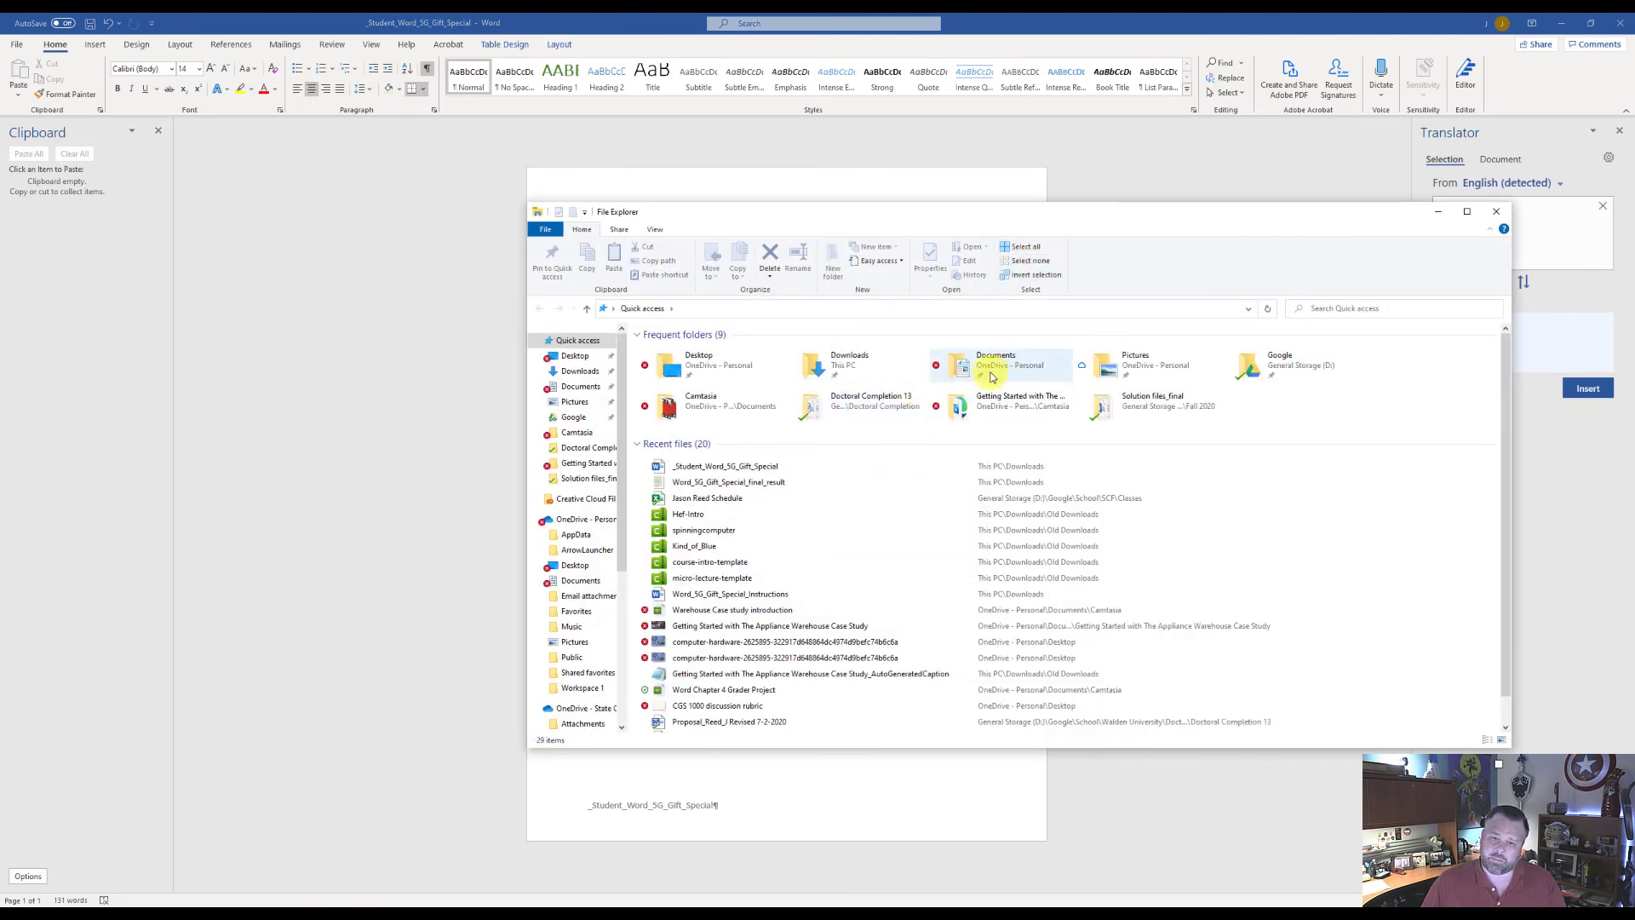
pyautogui.click(594, 376)
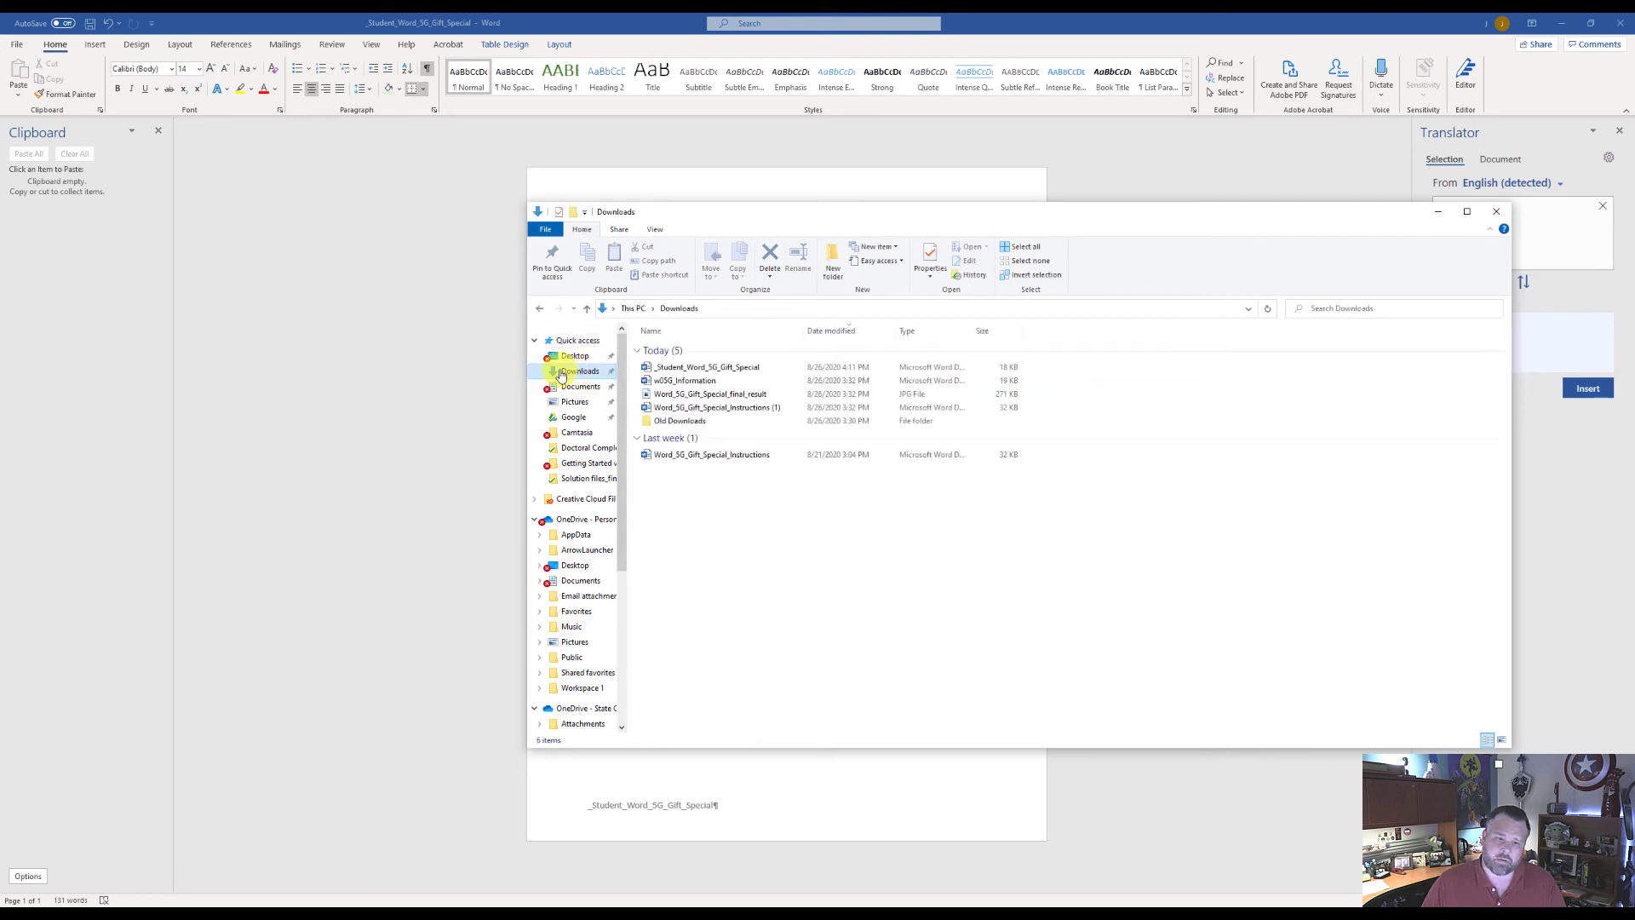
pyautogui.click(704, 379)
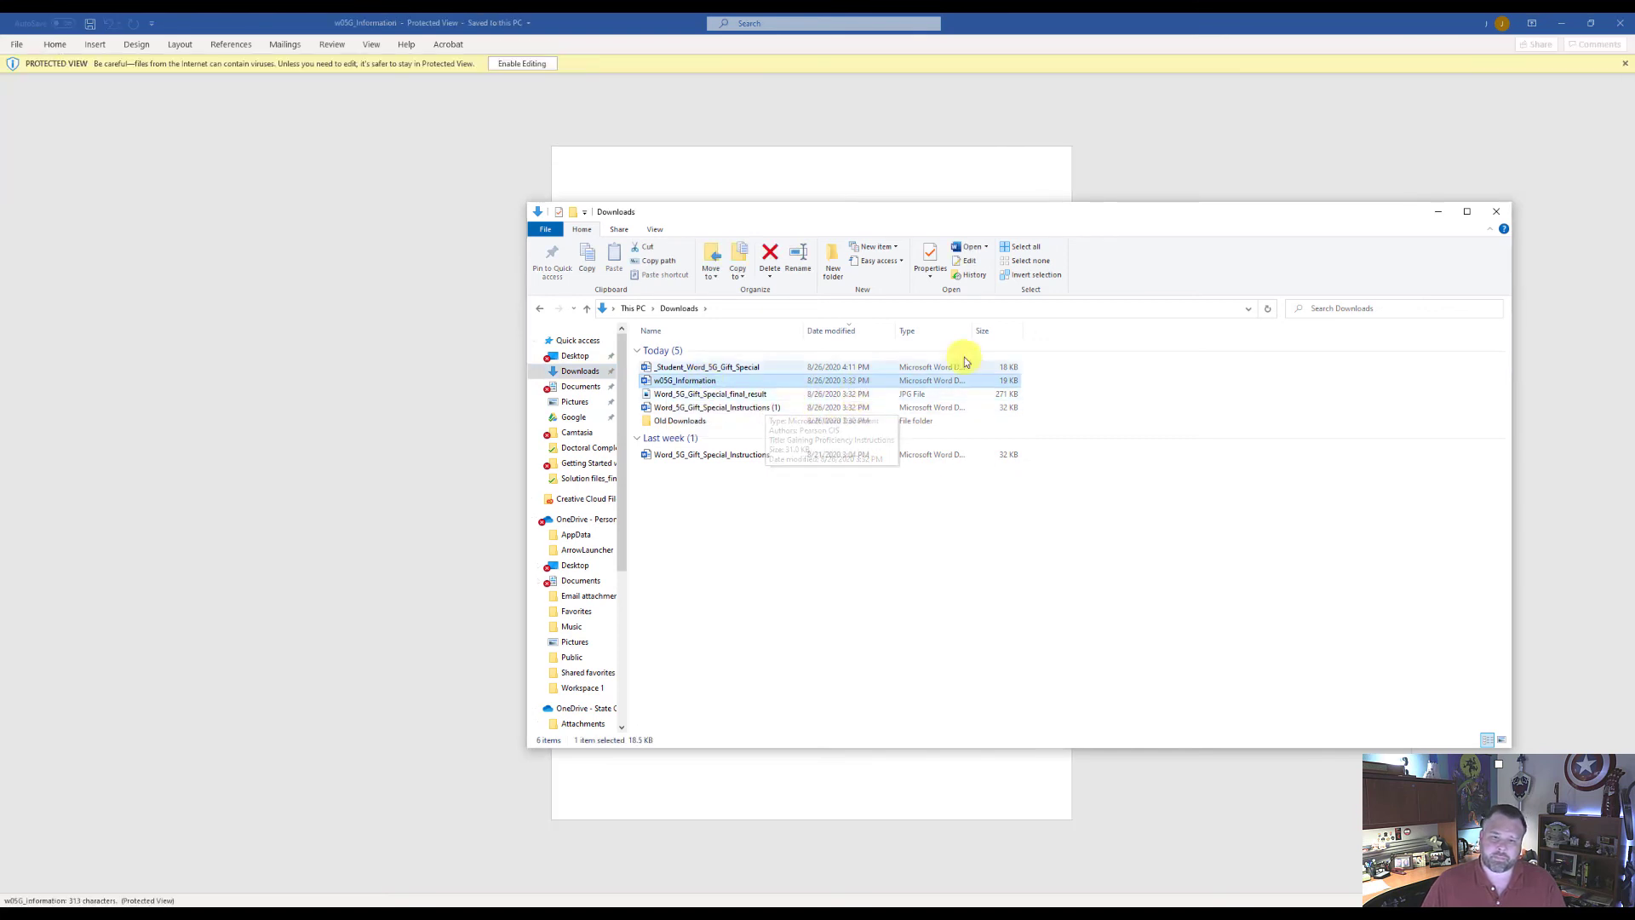
pyautogui.click(1435, 211)
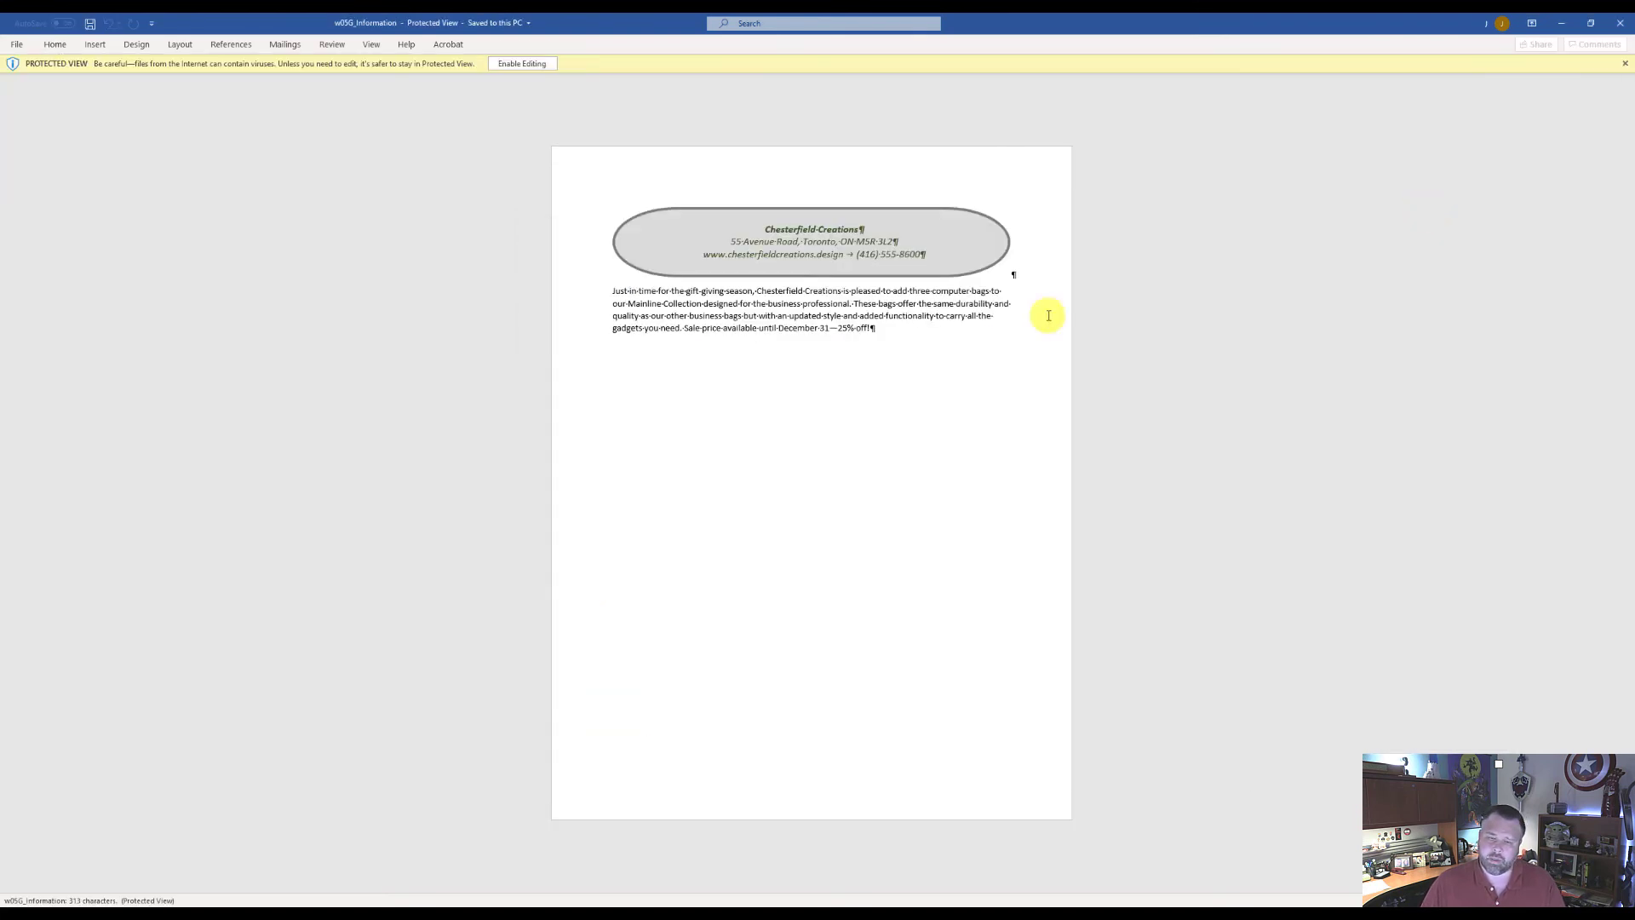
pyautogui.click(525, 65)
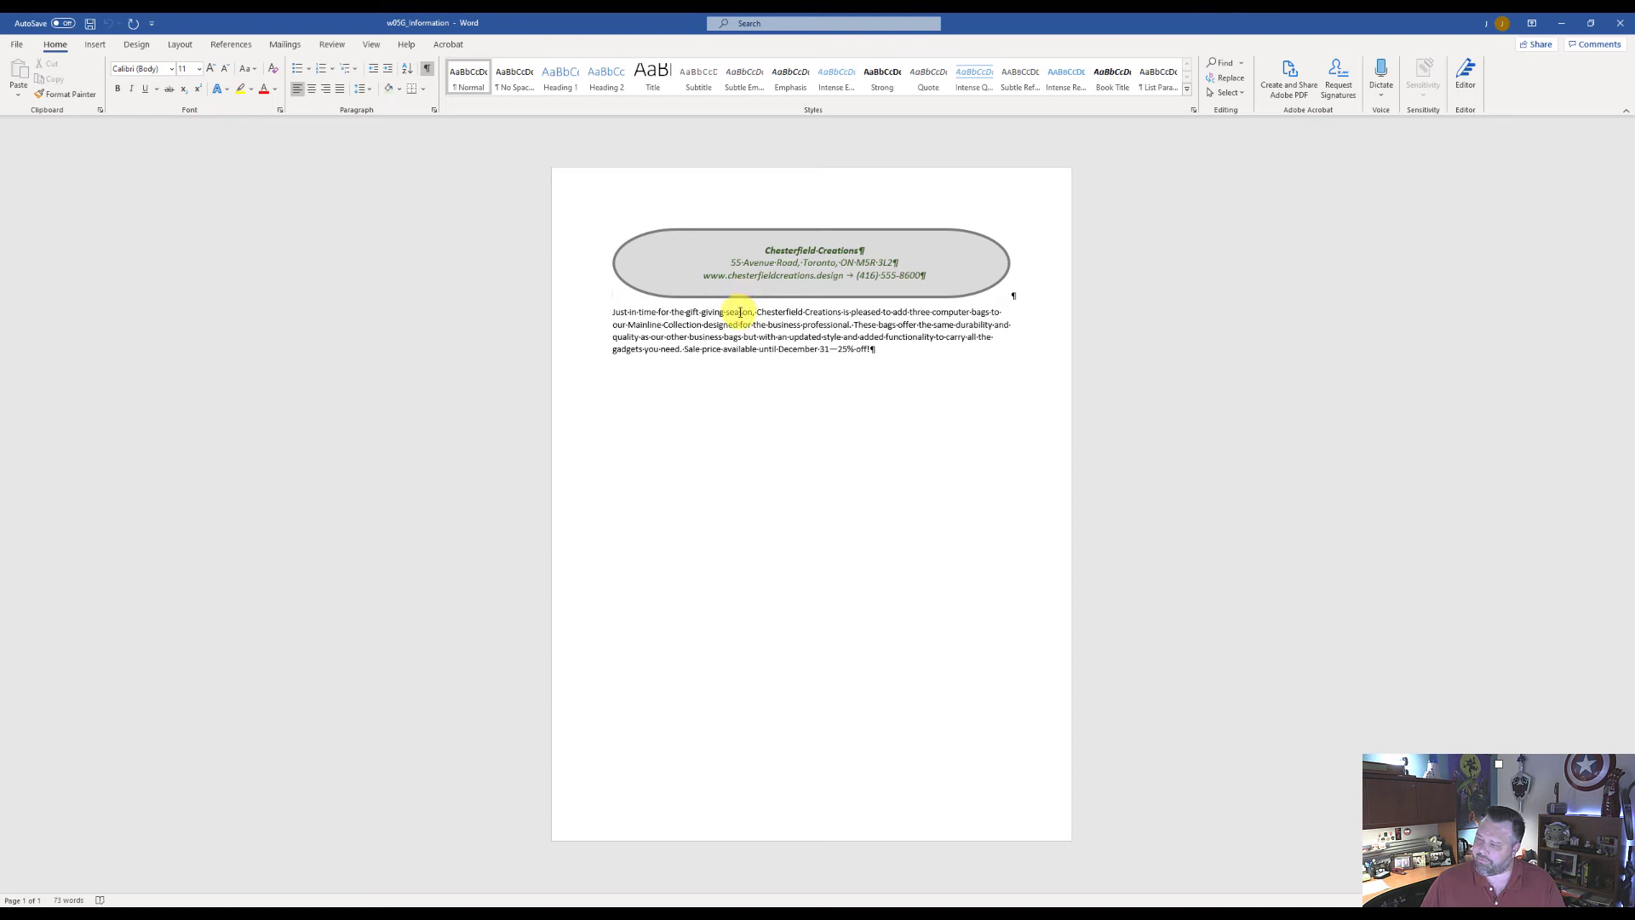
# Copy the grey rounded Chesterfield Creations shape above the paragraph
pyautogui.click(638, 243)
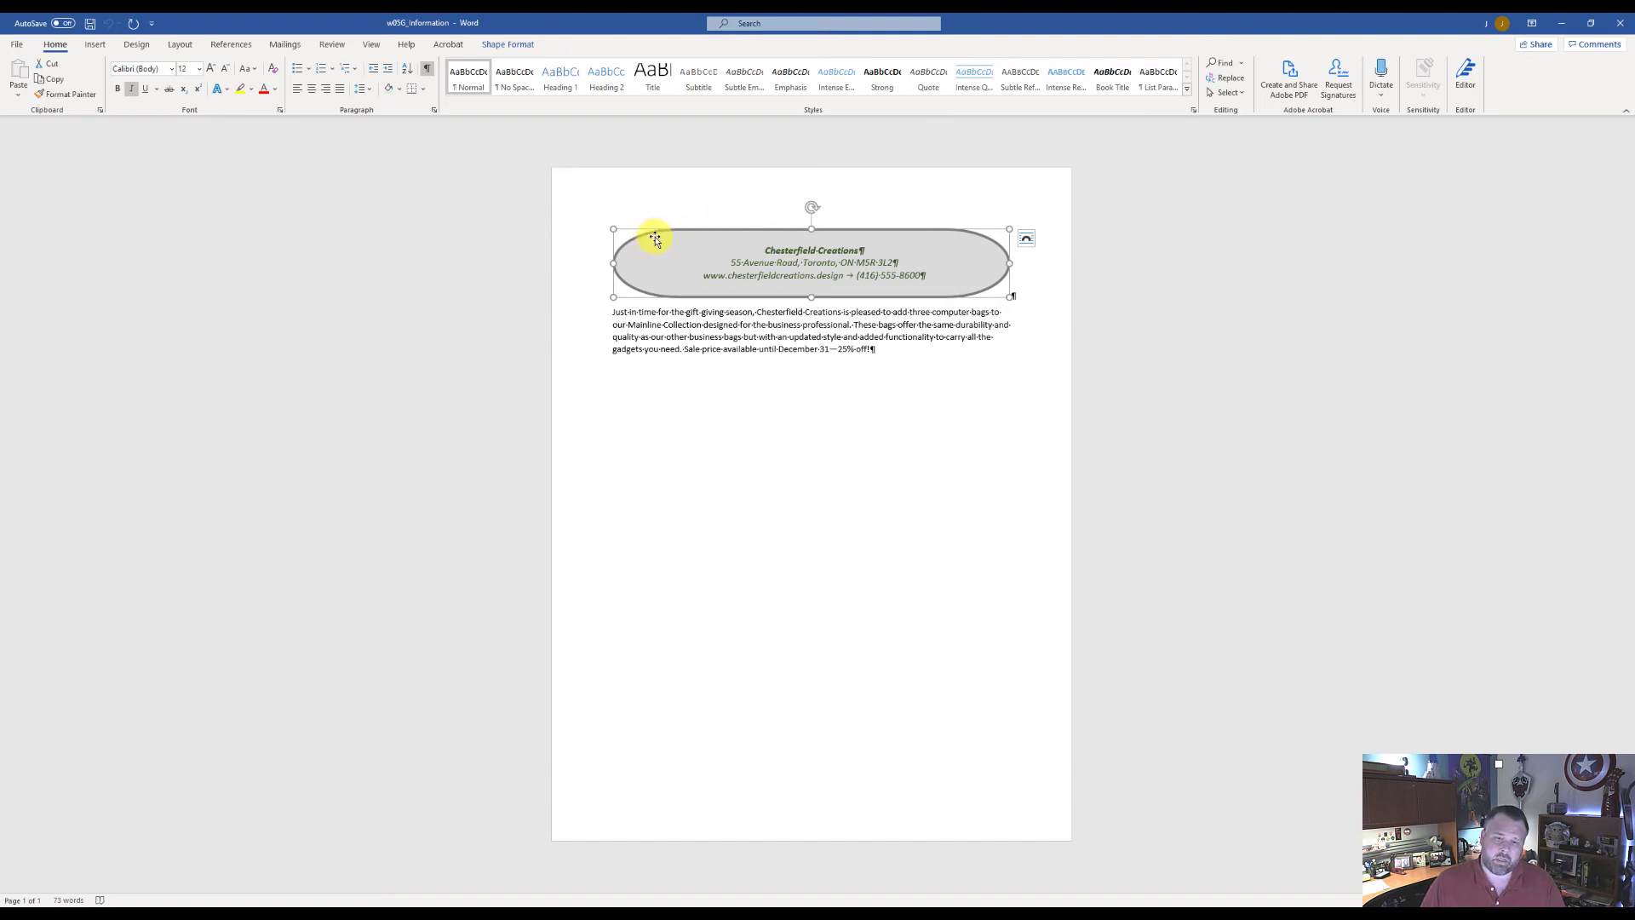
pyautogui.hotkey('ctrl', 'c')
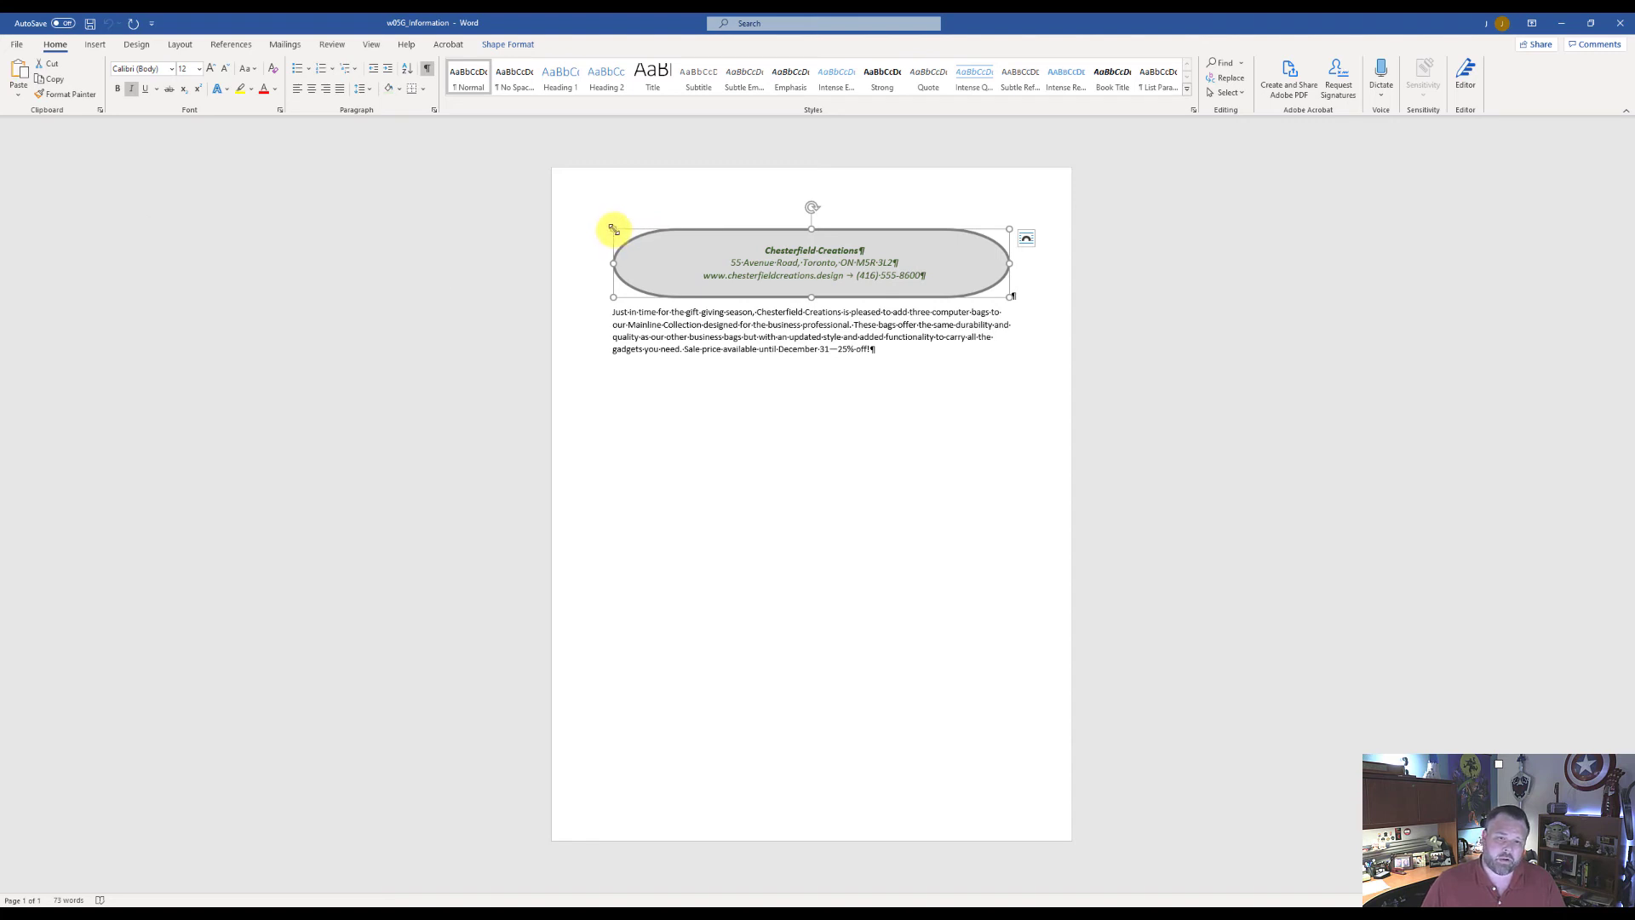
pyautogui.rightClick(613, 229)
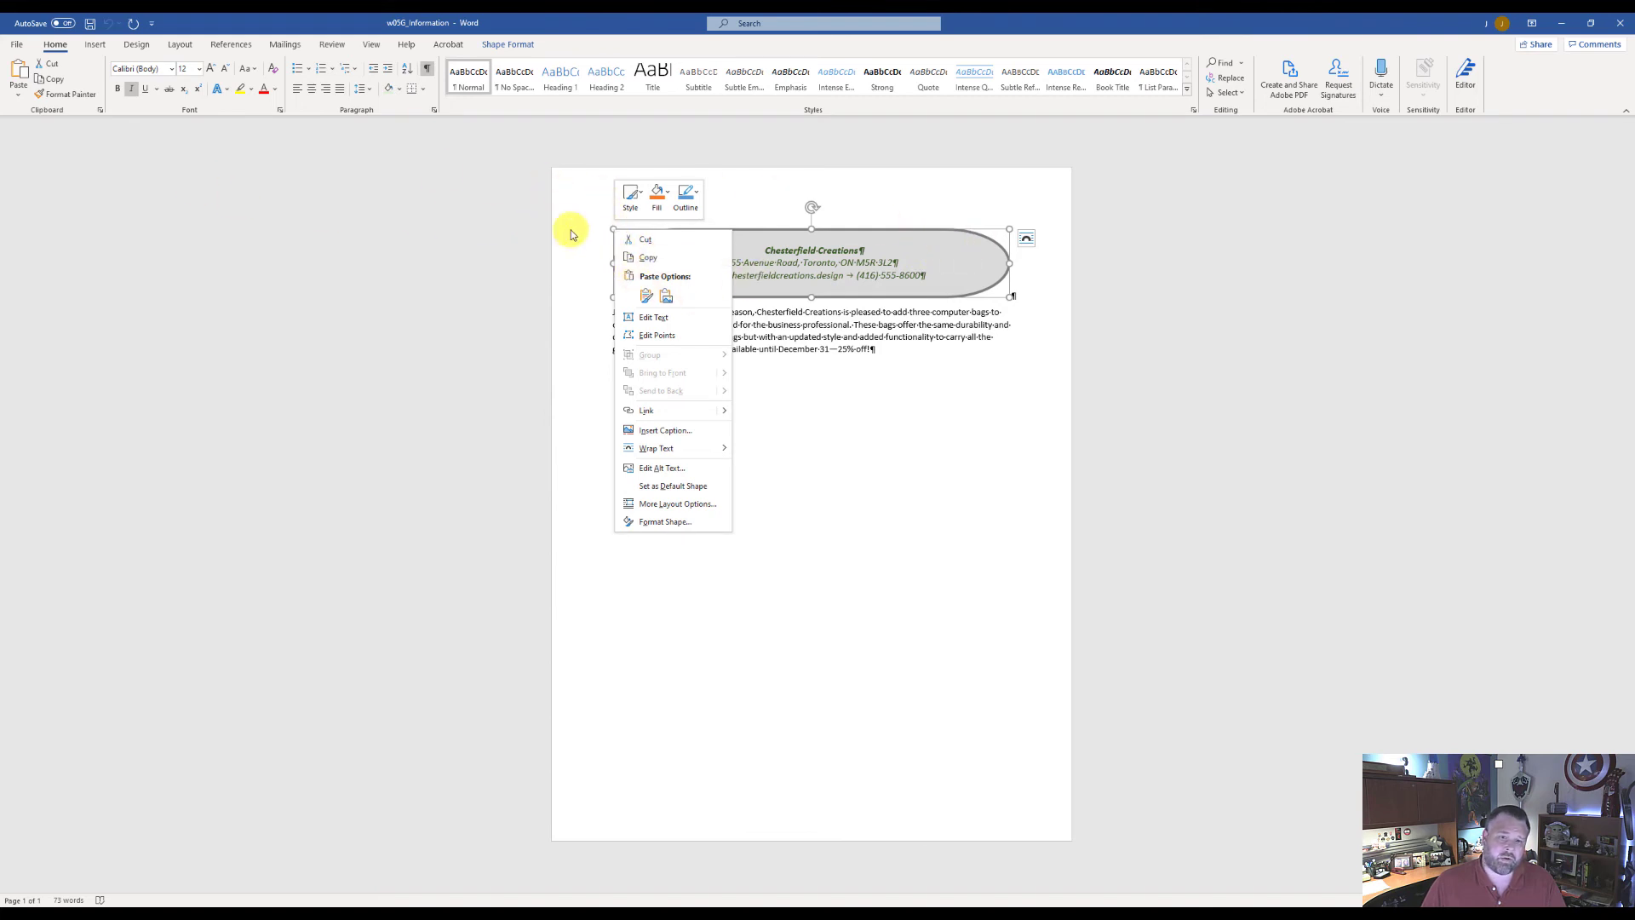
pyautogui.click(608, 228)
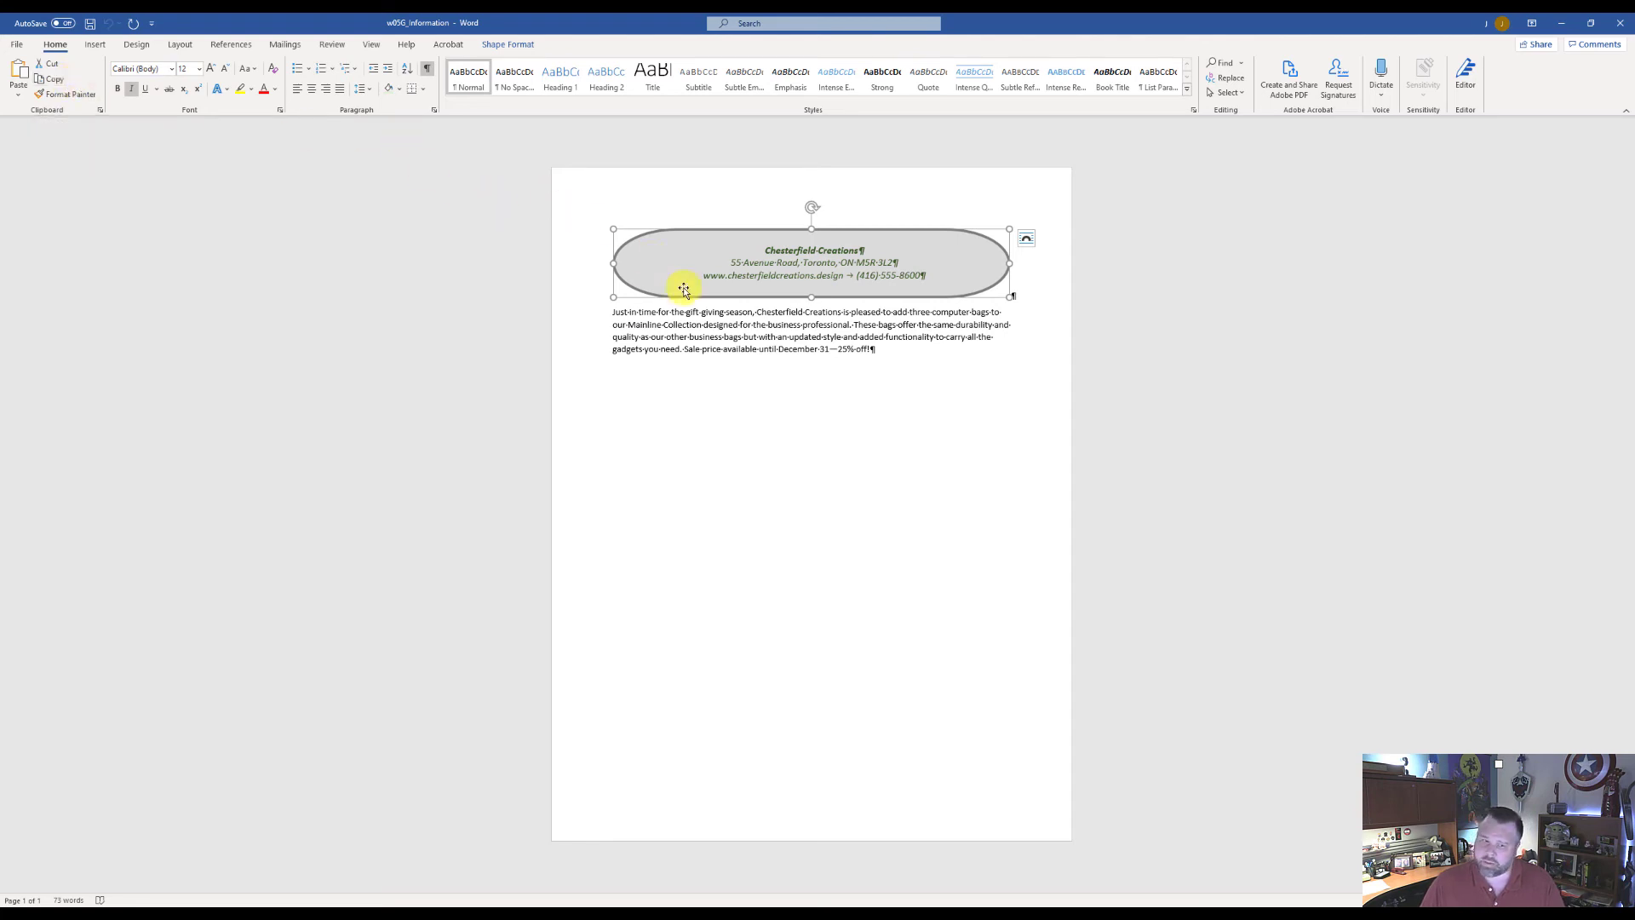
# Copy the whole paragraph below the shape and close the w05G_Information document
pyautogui.moveTo(610, 313); pyautogui.dragTo(892, 348)
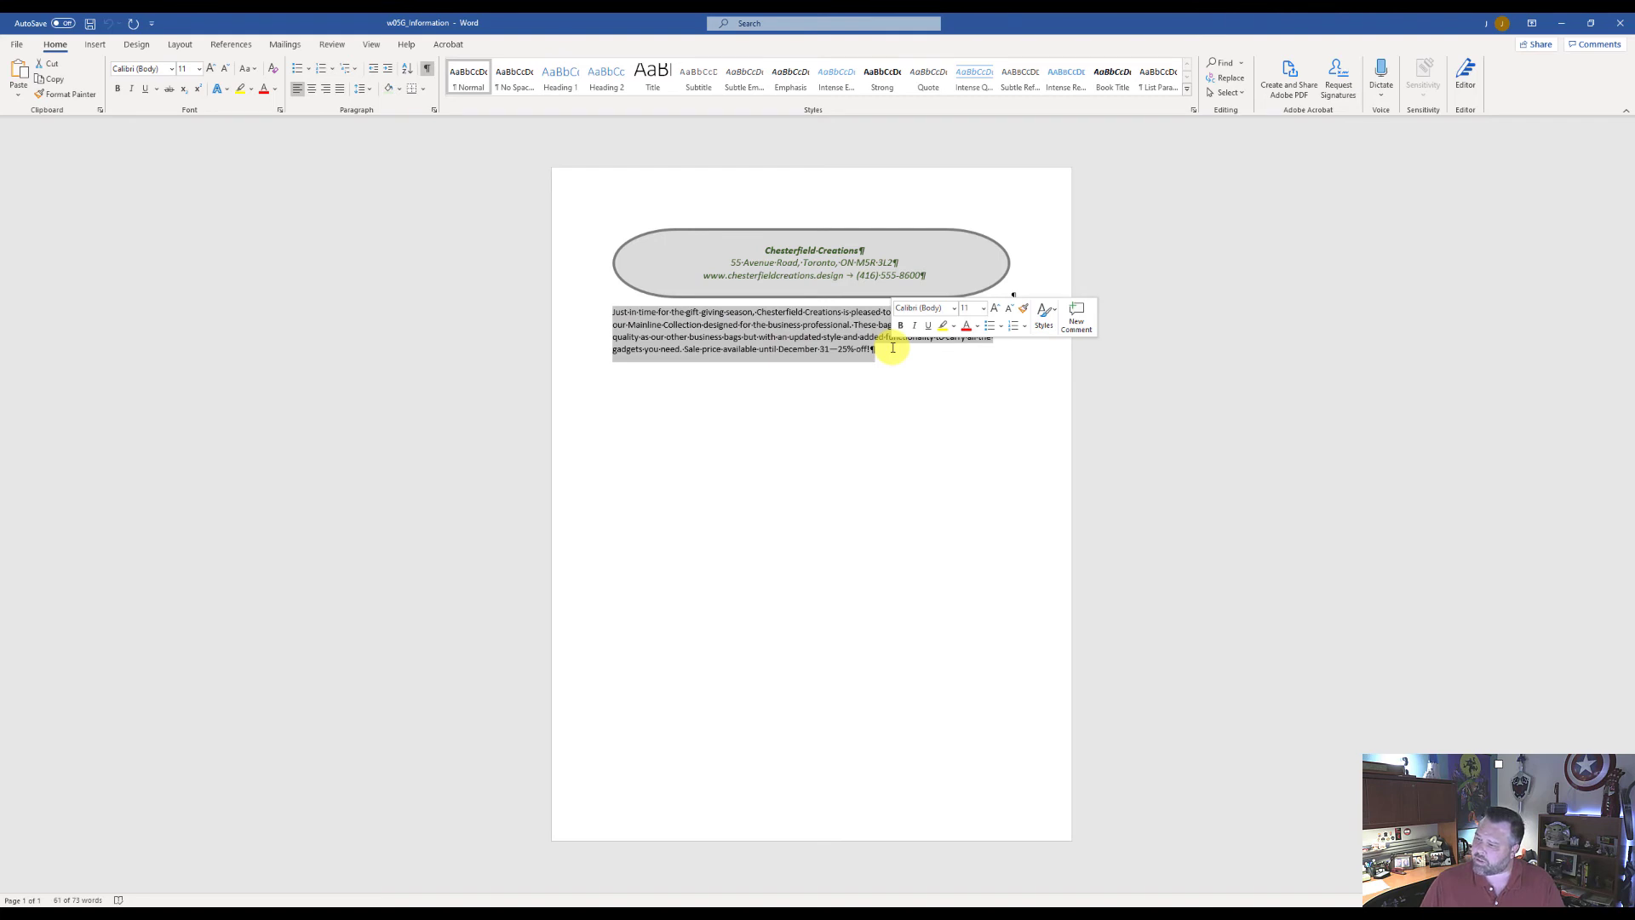
pyautogui.click(53, 81)
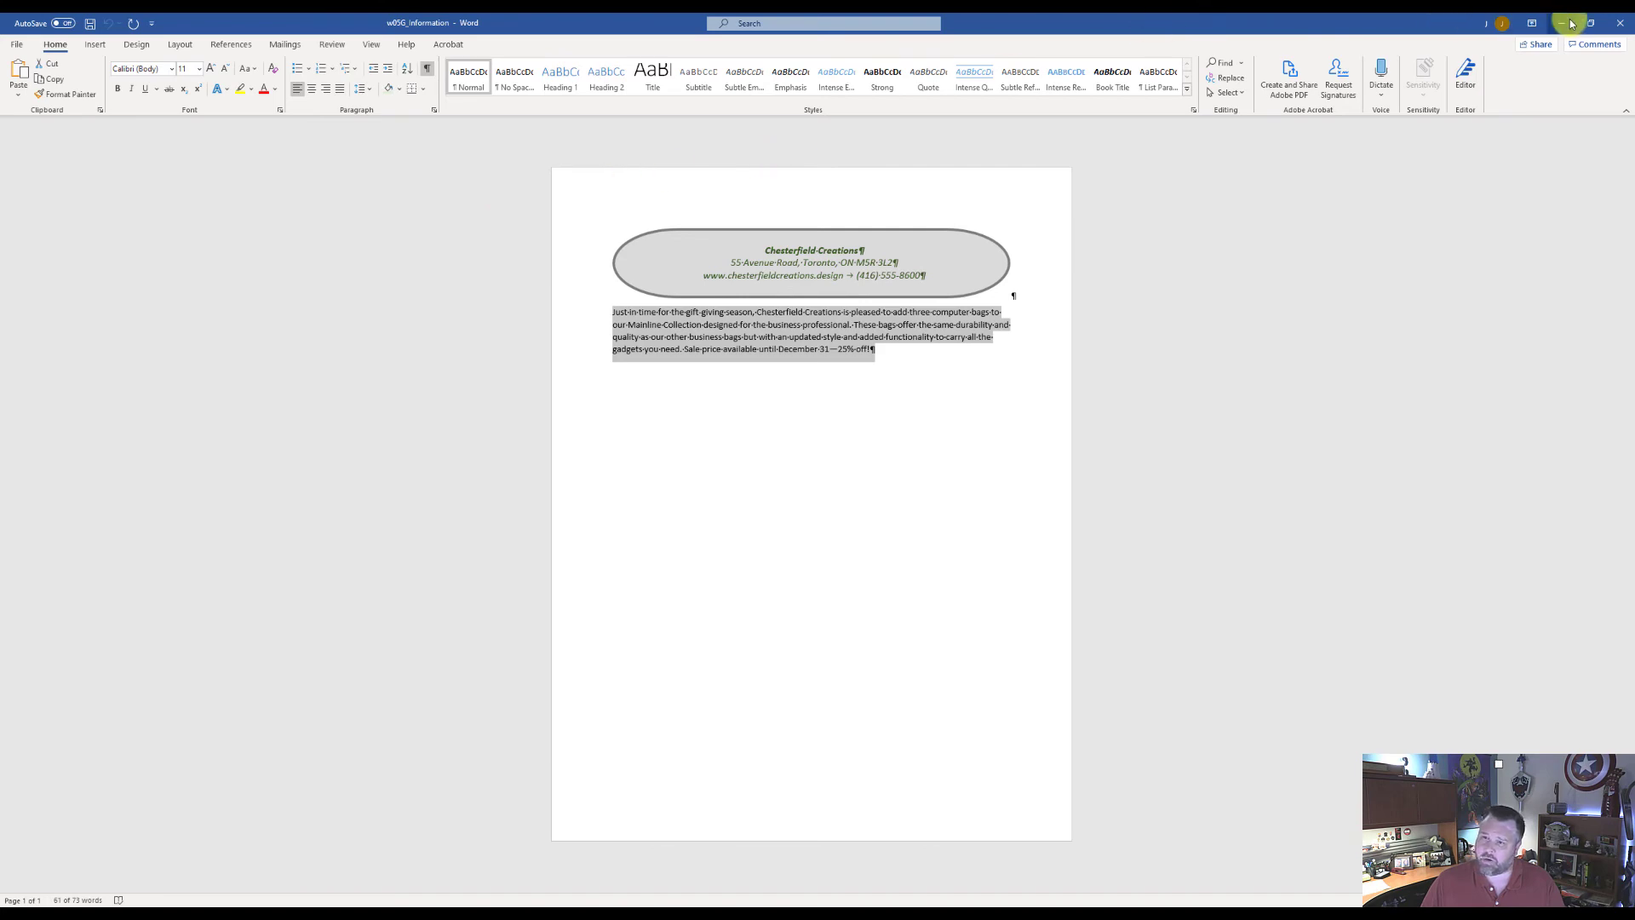
pyautogui.click(1618, 24)
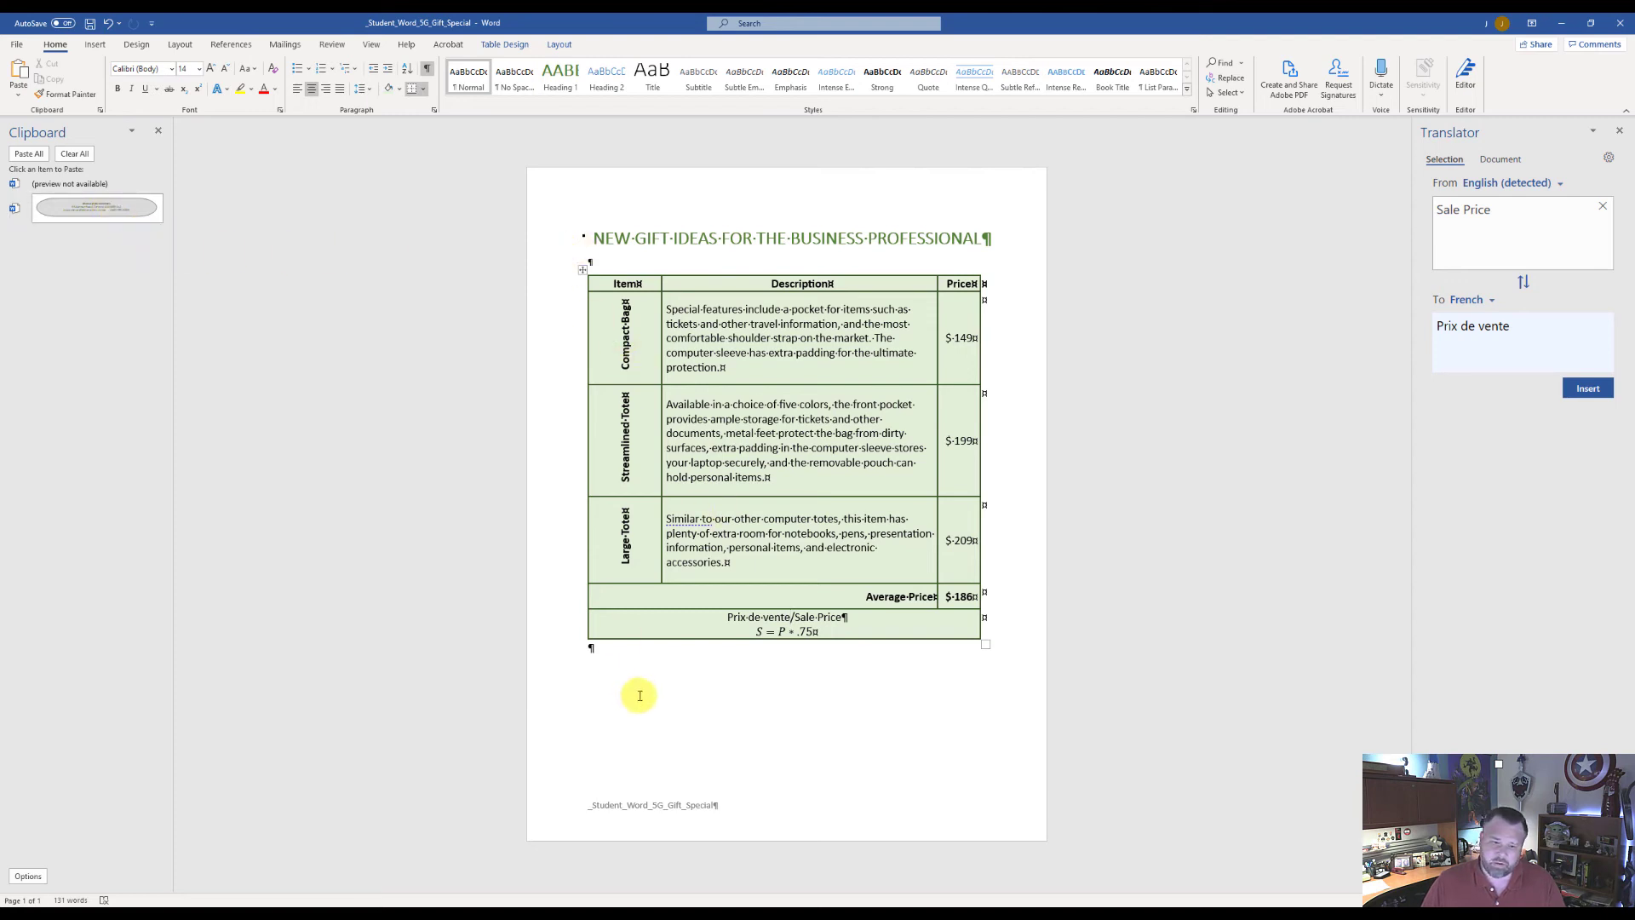
# Add a blank paragraph below the table and paste the Chesterfield Creations shape there from the Office Clipboard
pyautogui.click(590, 657)
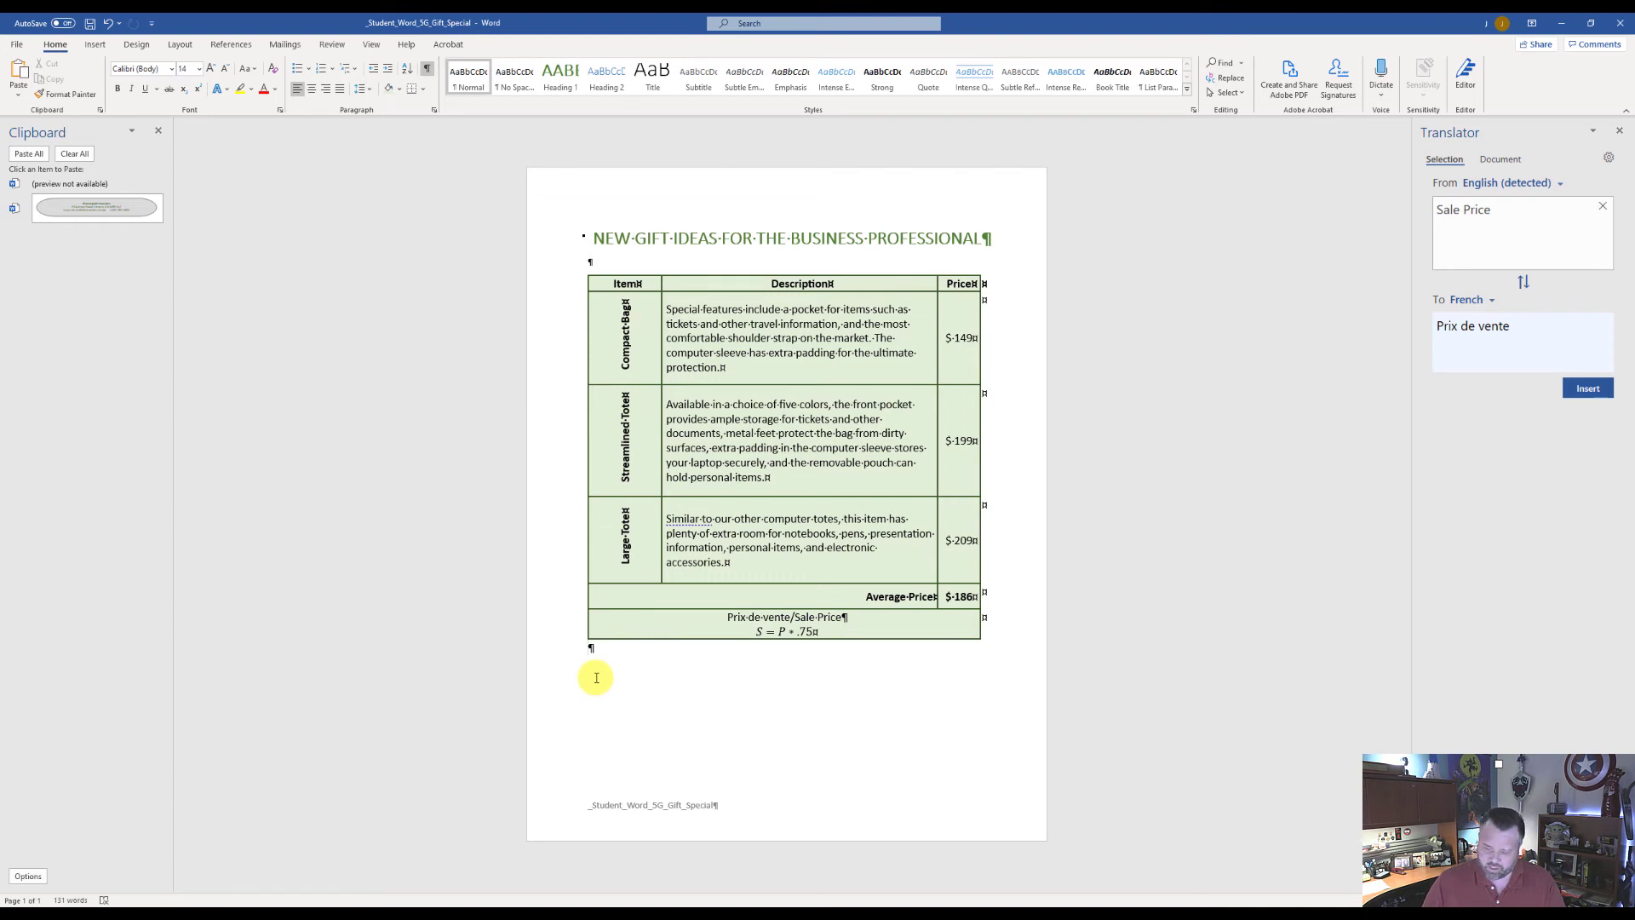
pyautogui.doubleClick(596, 677)
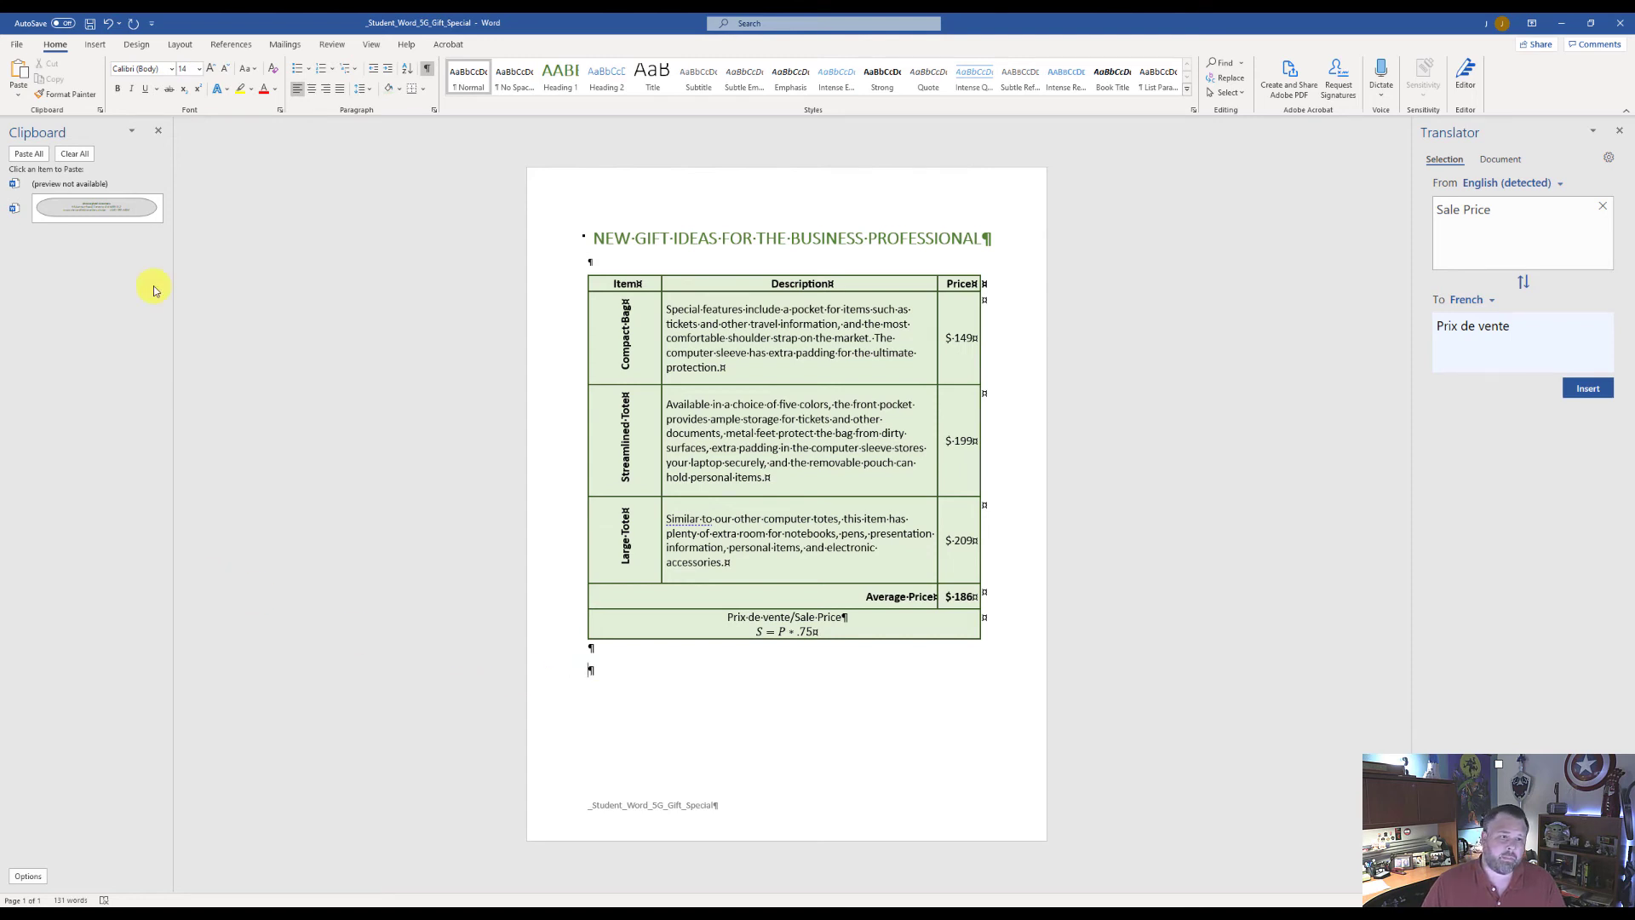
pyautogui.click(101, 214)
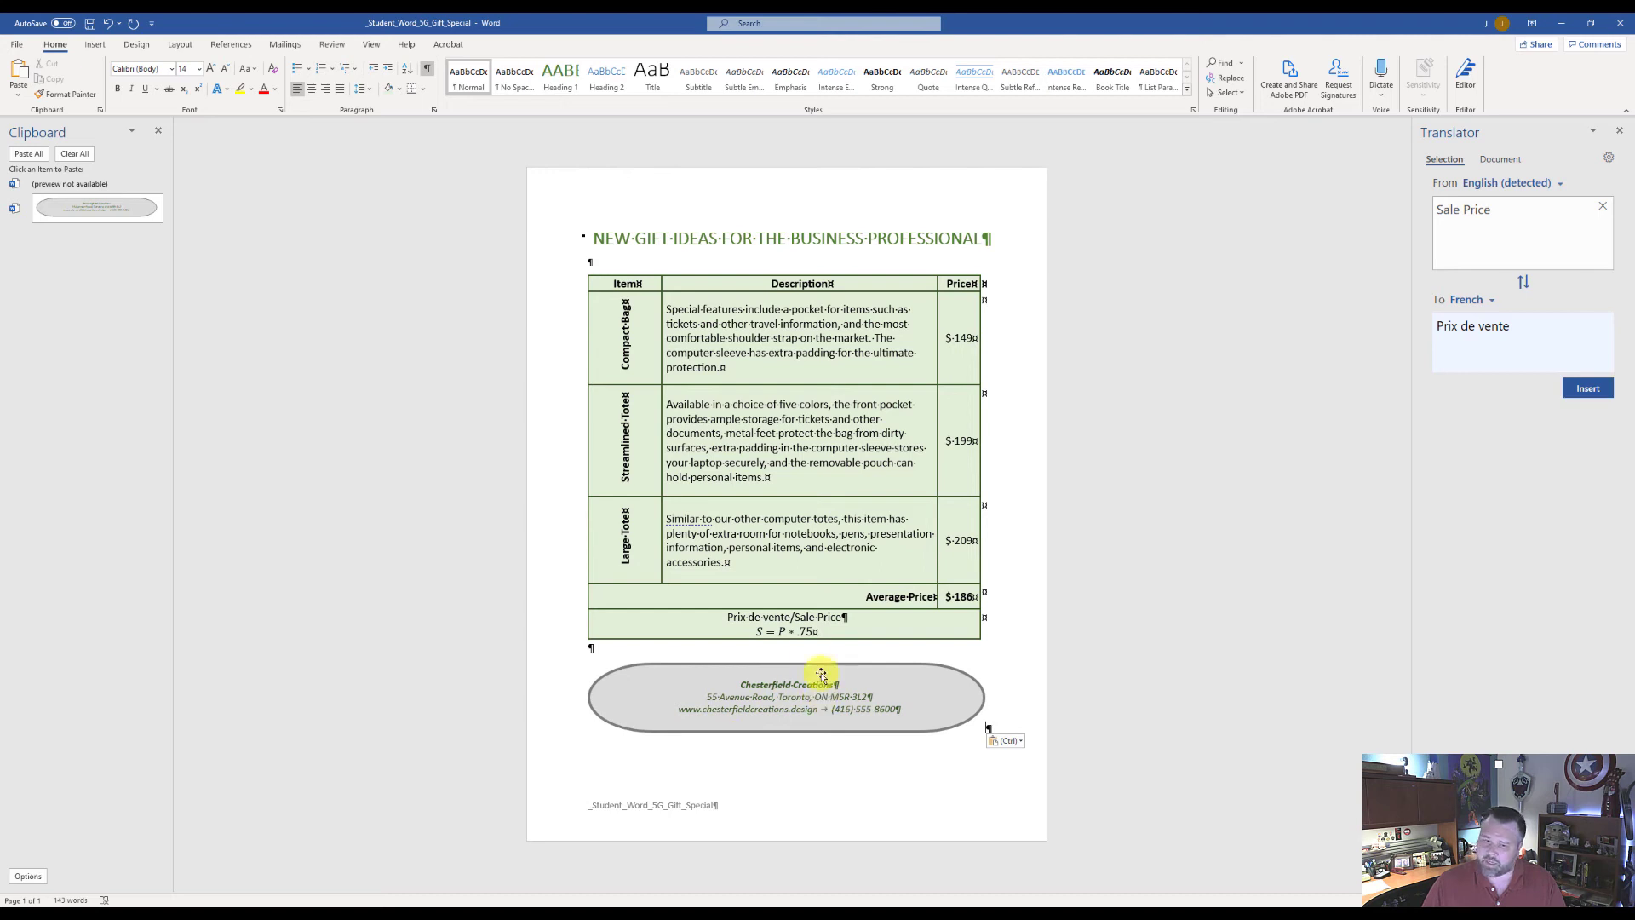
# Paste the copied paragraph between the title and the table, remove the extra blank line, and close the Clipboard pane
pyautogui.click(590, 261)
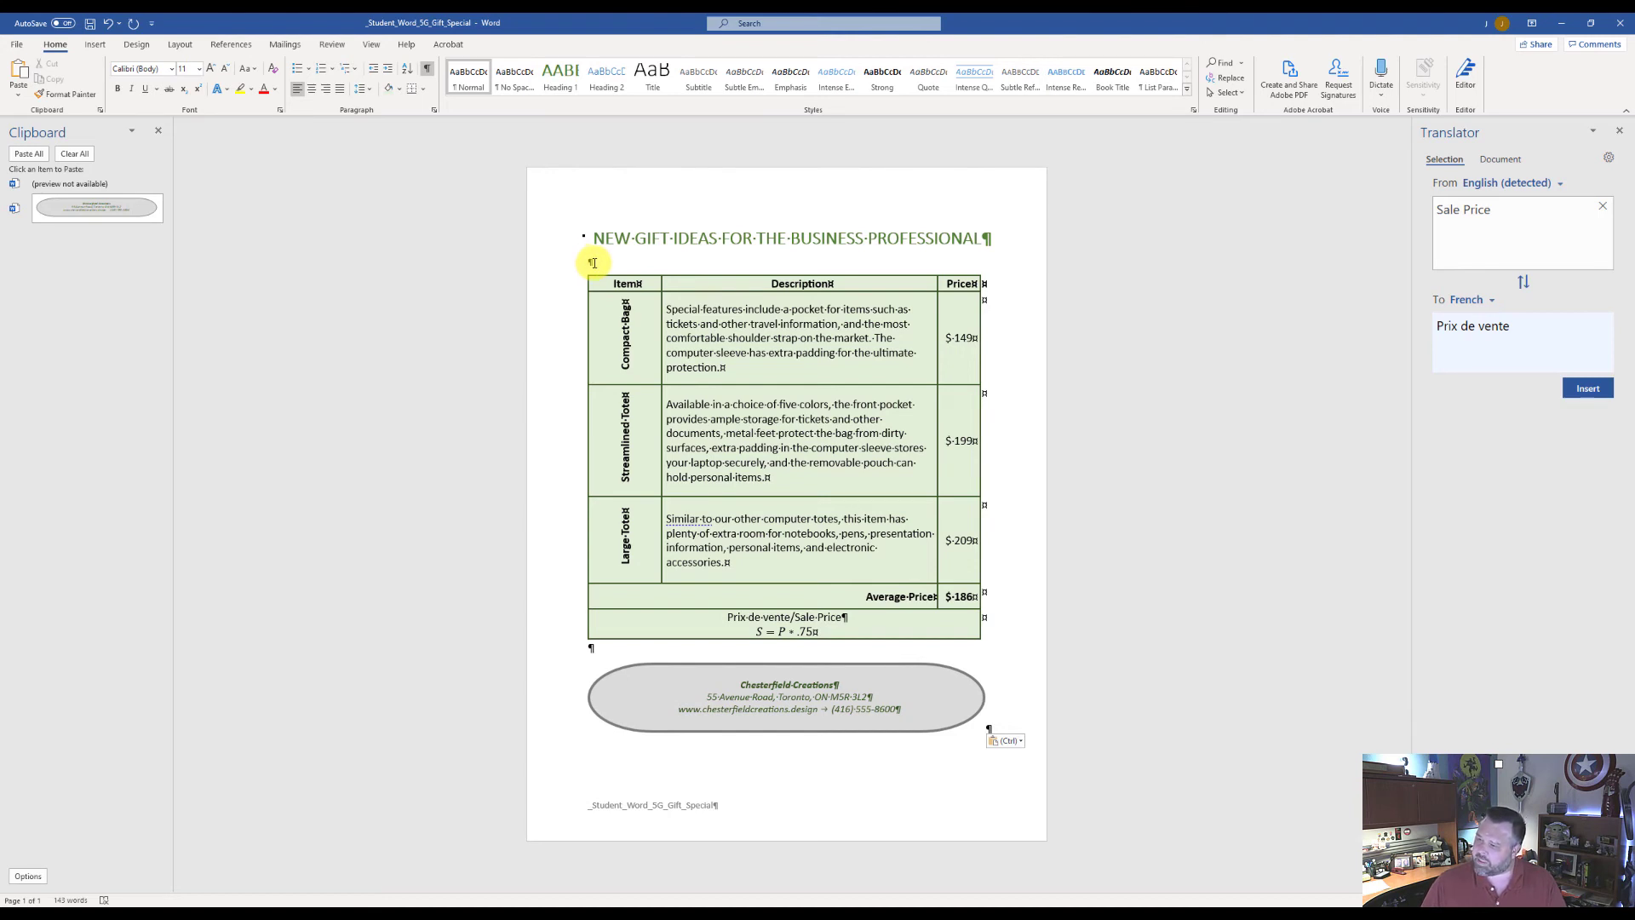
pyautogui.click(89, 186)
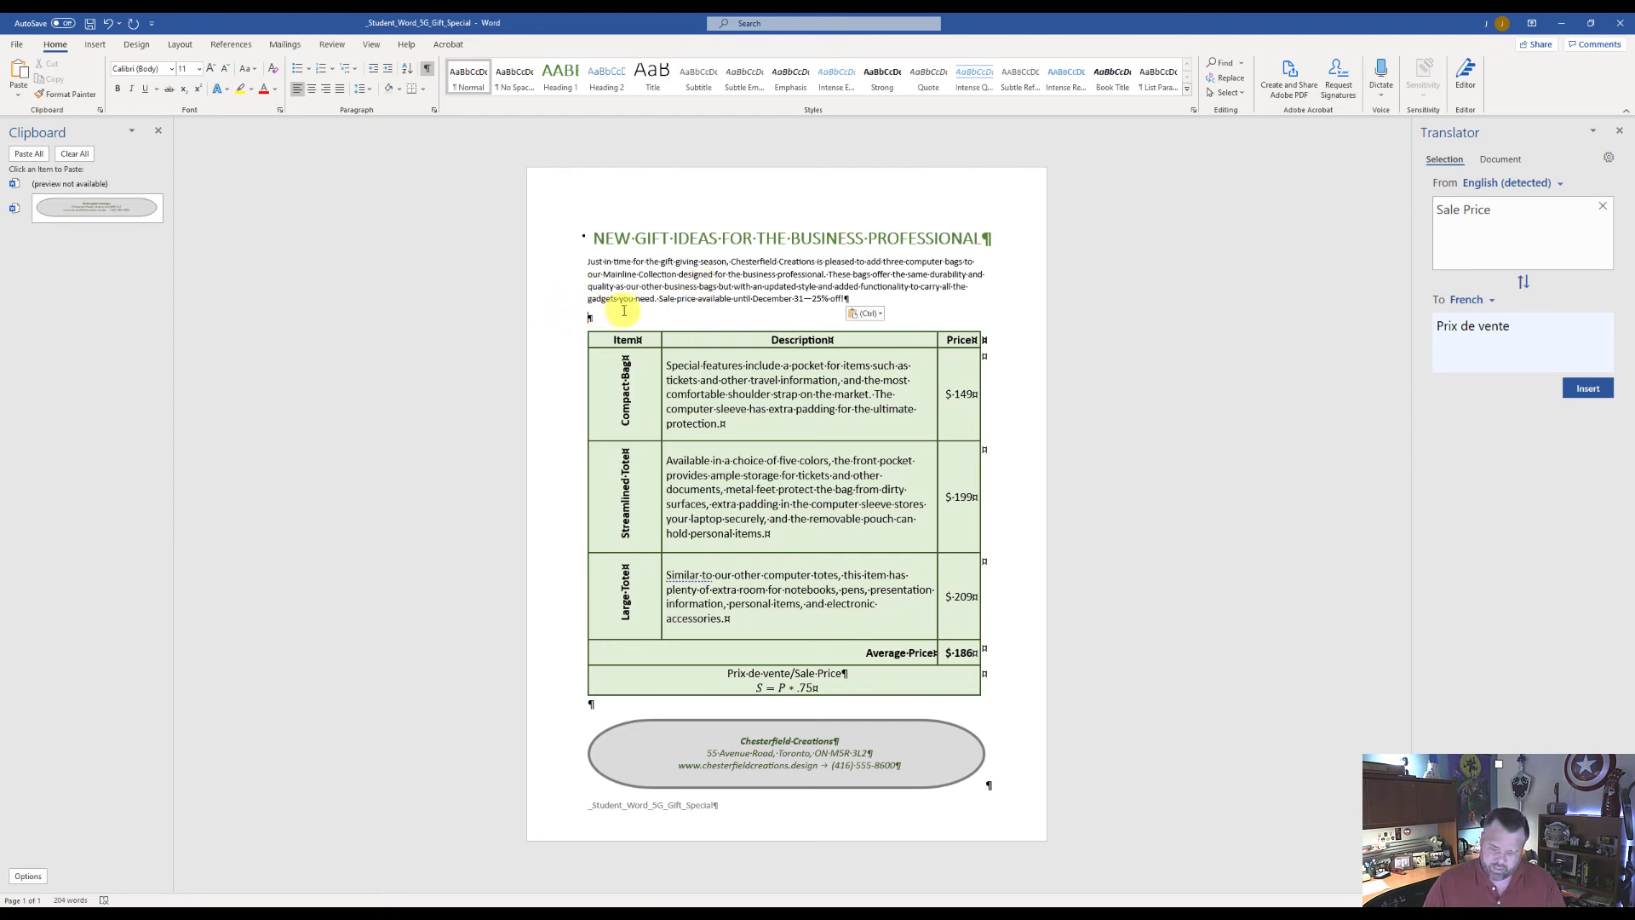
pyautogui.press('Delete')
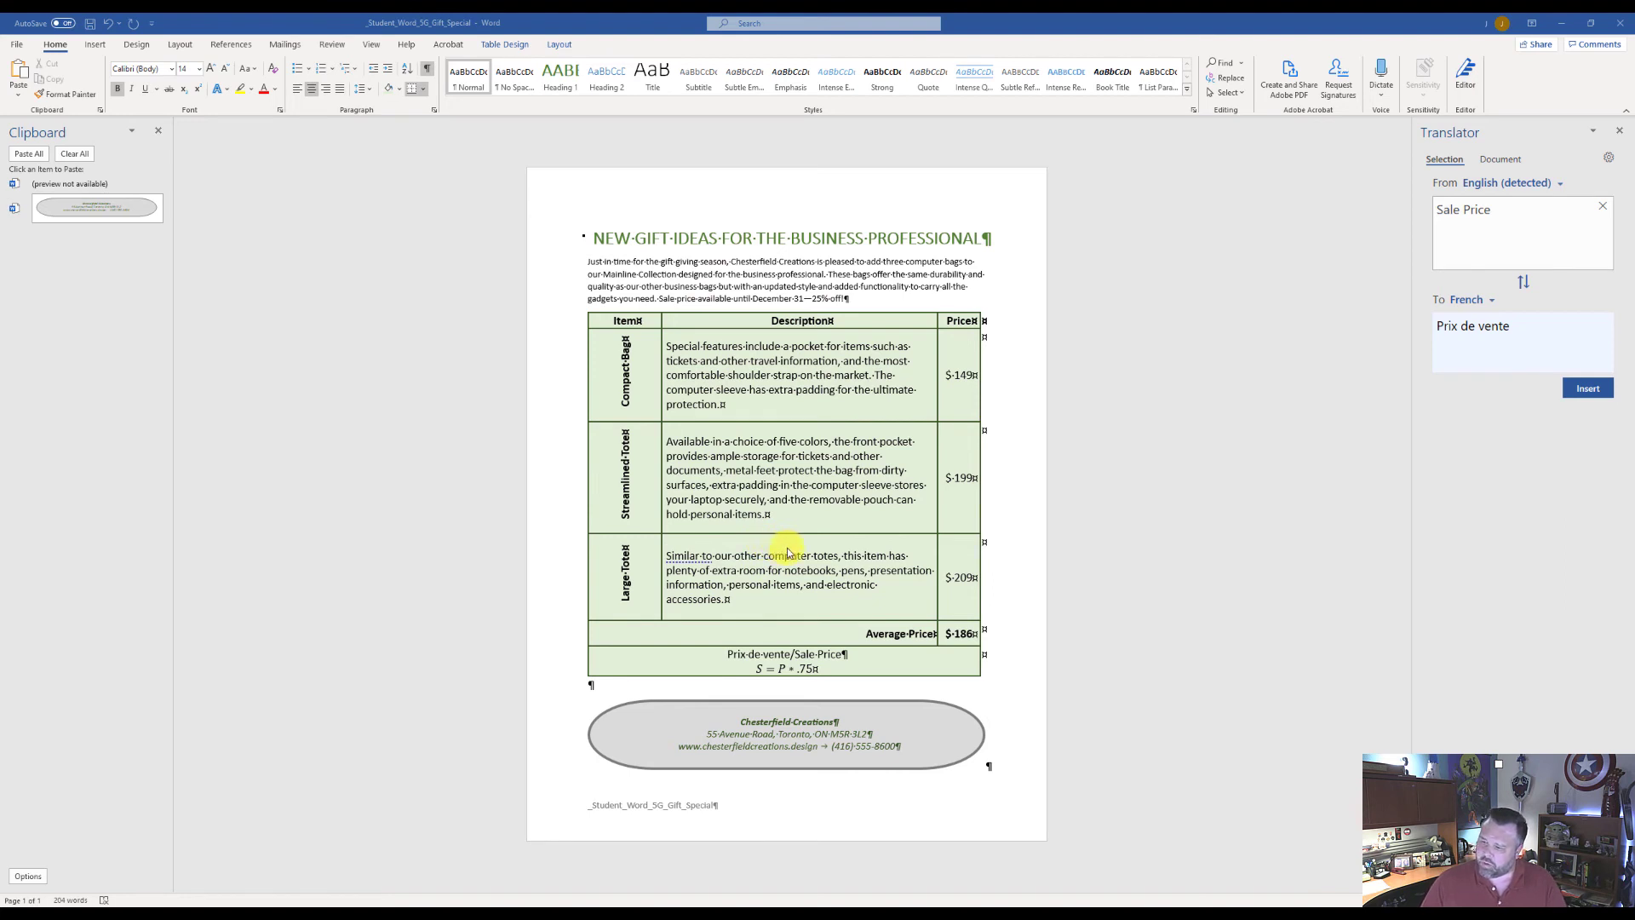
pyautogui.click(158, 134)
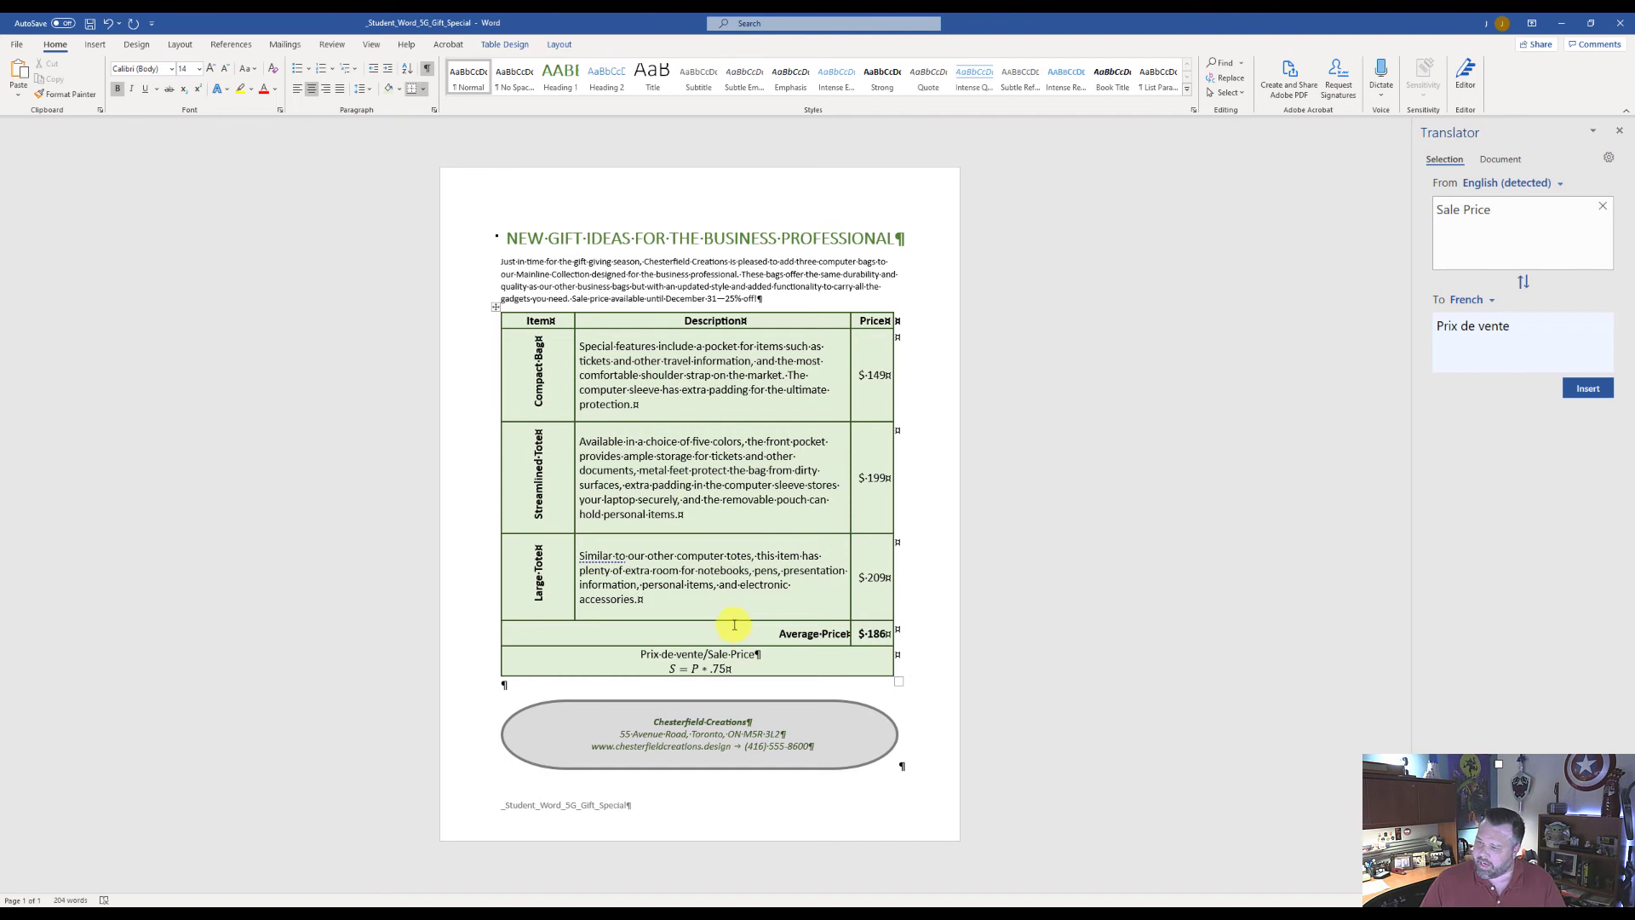
# Open Find and Replace from the start of the title and move the dialog clear of the page
pyautogui.click(511, 238)
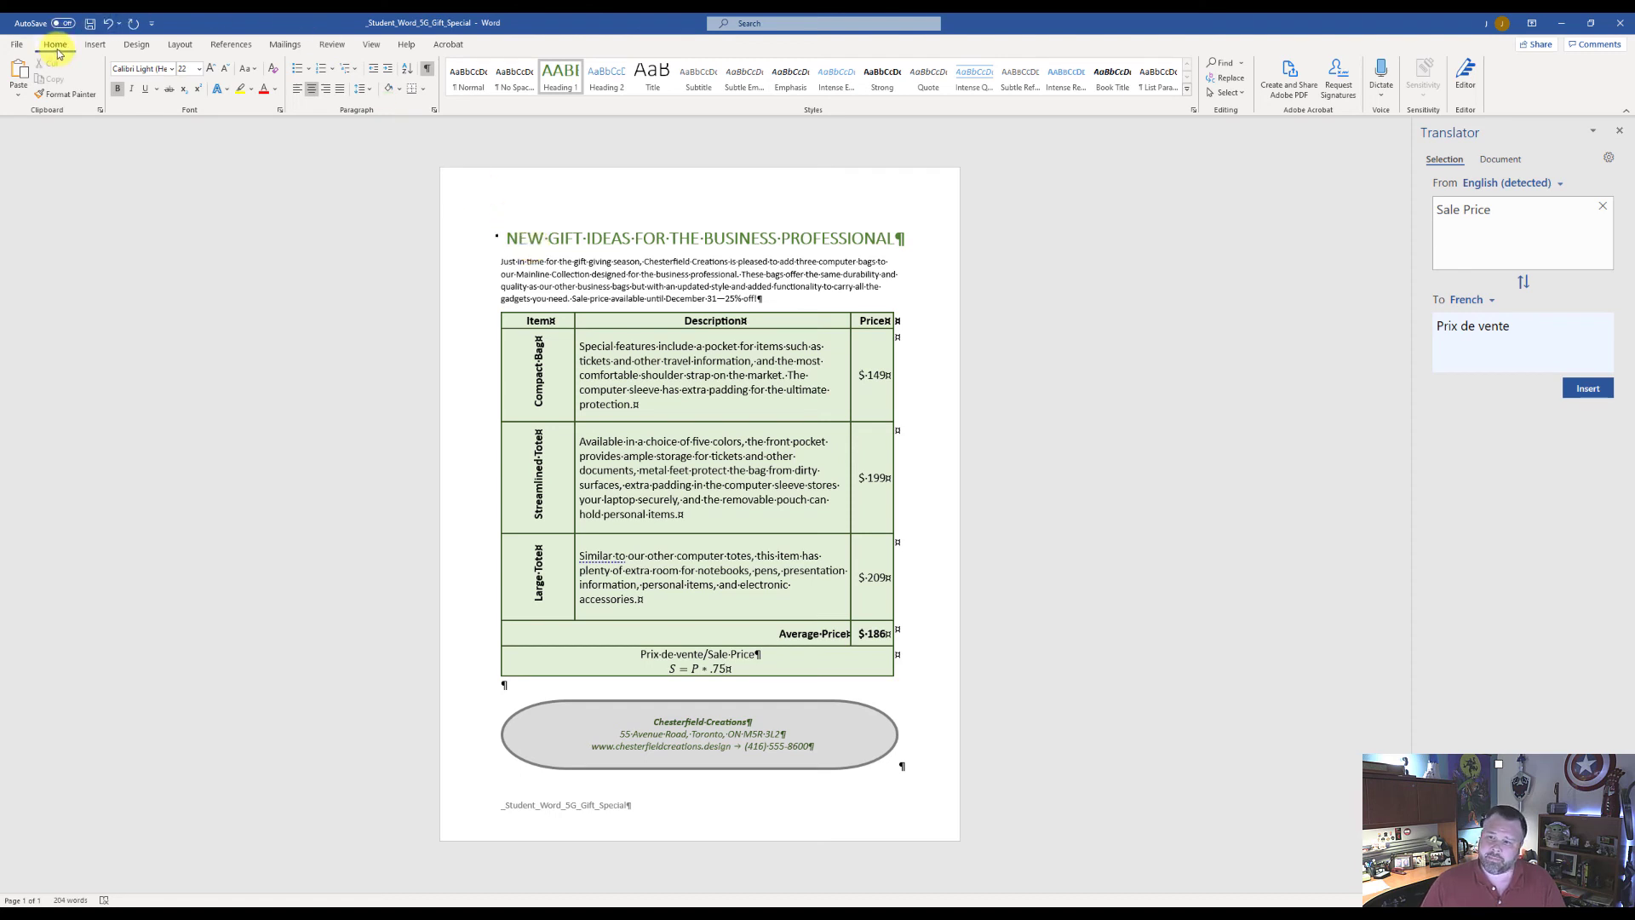
pyautogui.click(1230, 80)
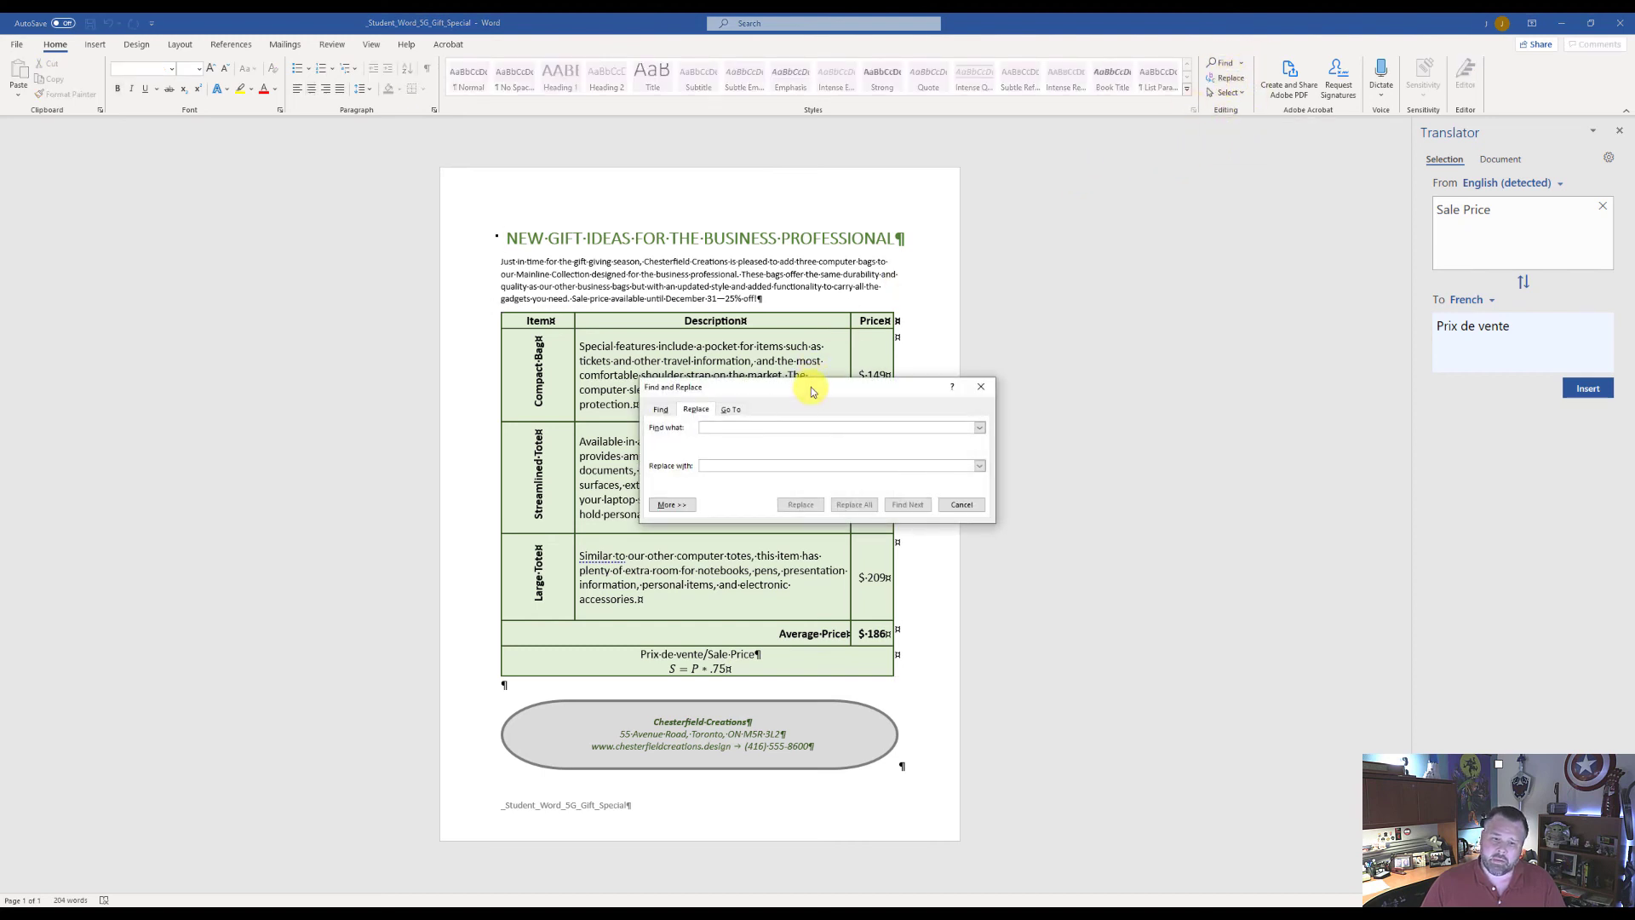
pyautogui.moveTo(811, 392); pyautogui.dragTo(1164, 245)
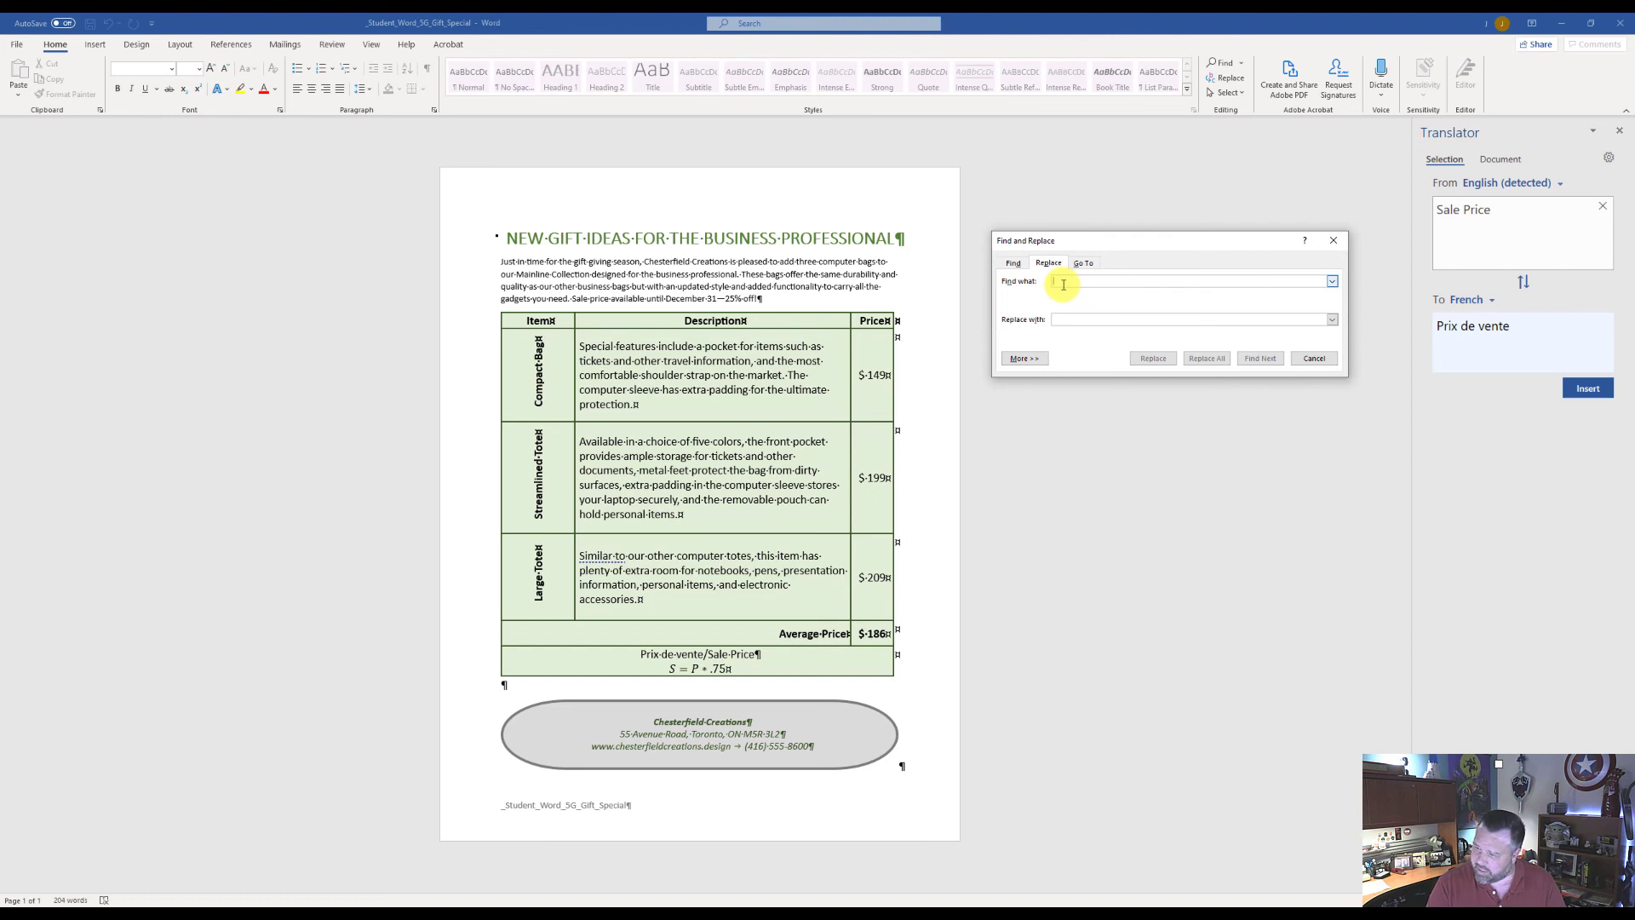
pyautogui.write('Compute')
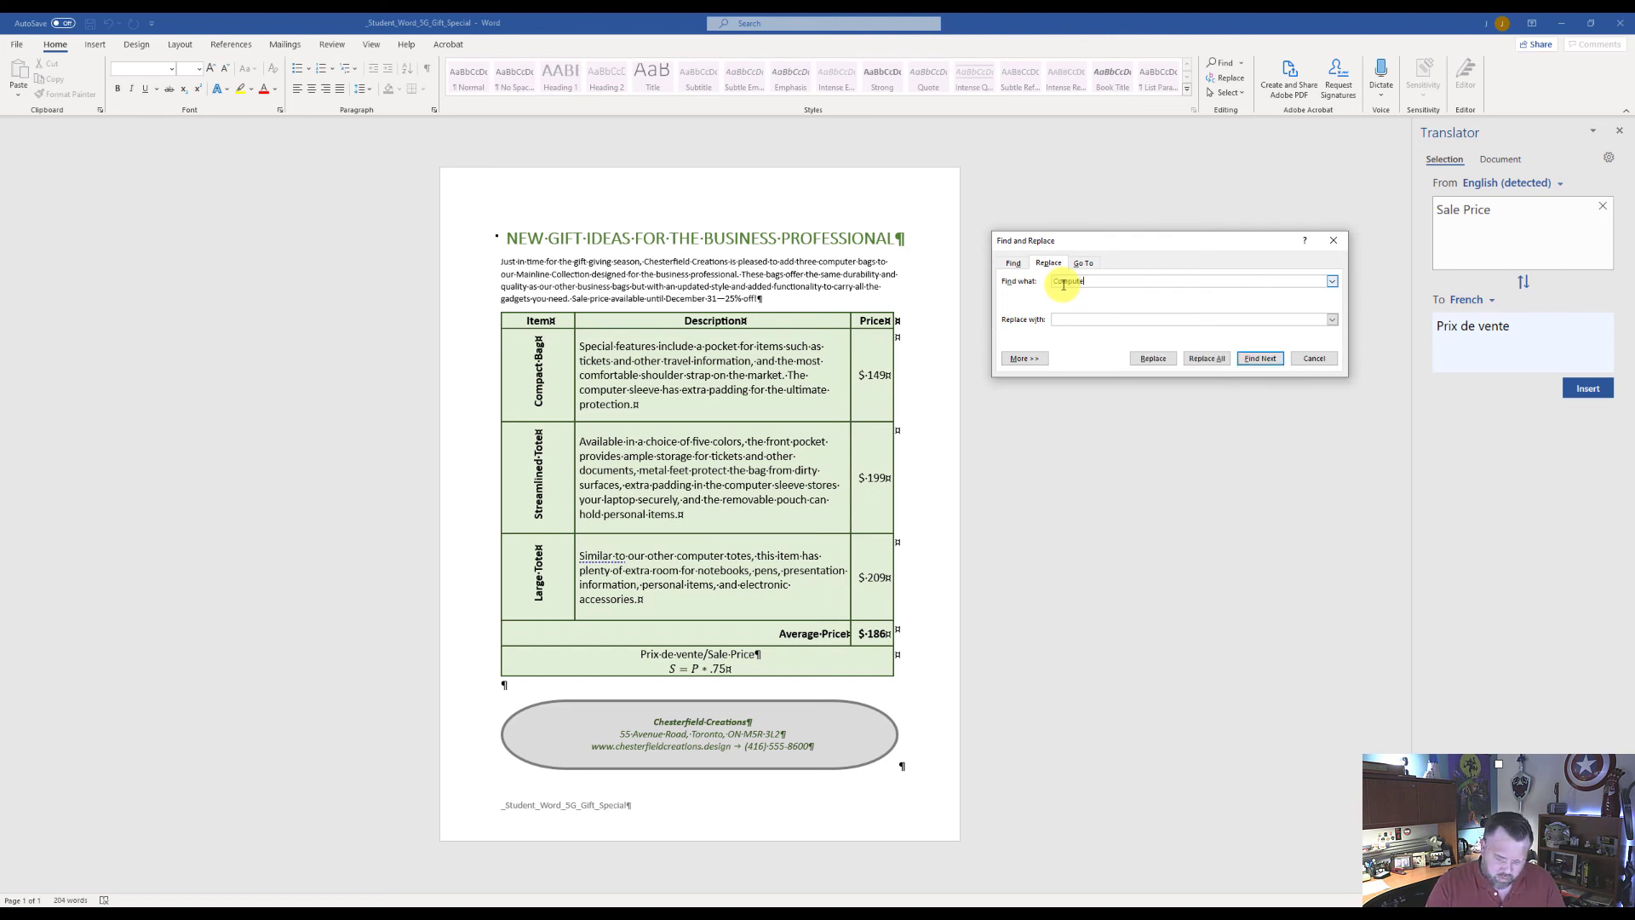
pyautogui.write('r S')
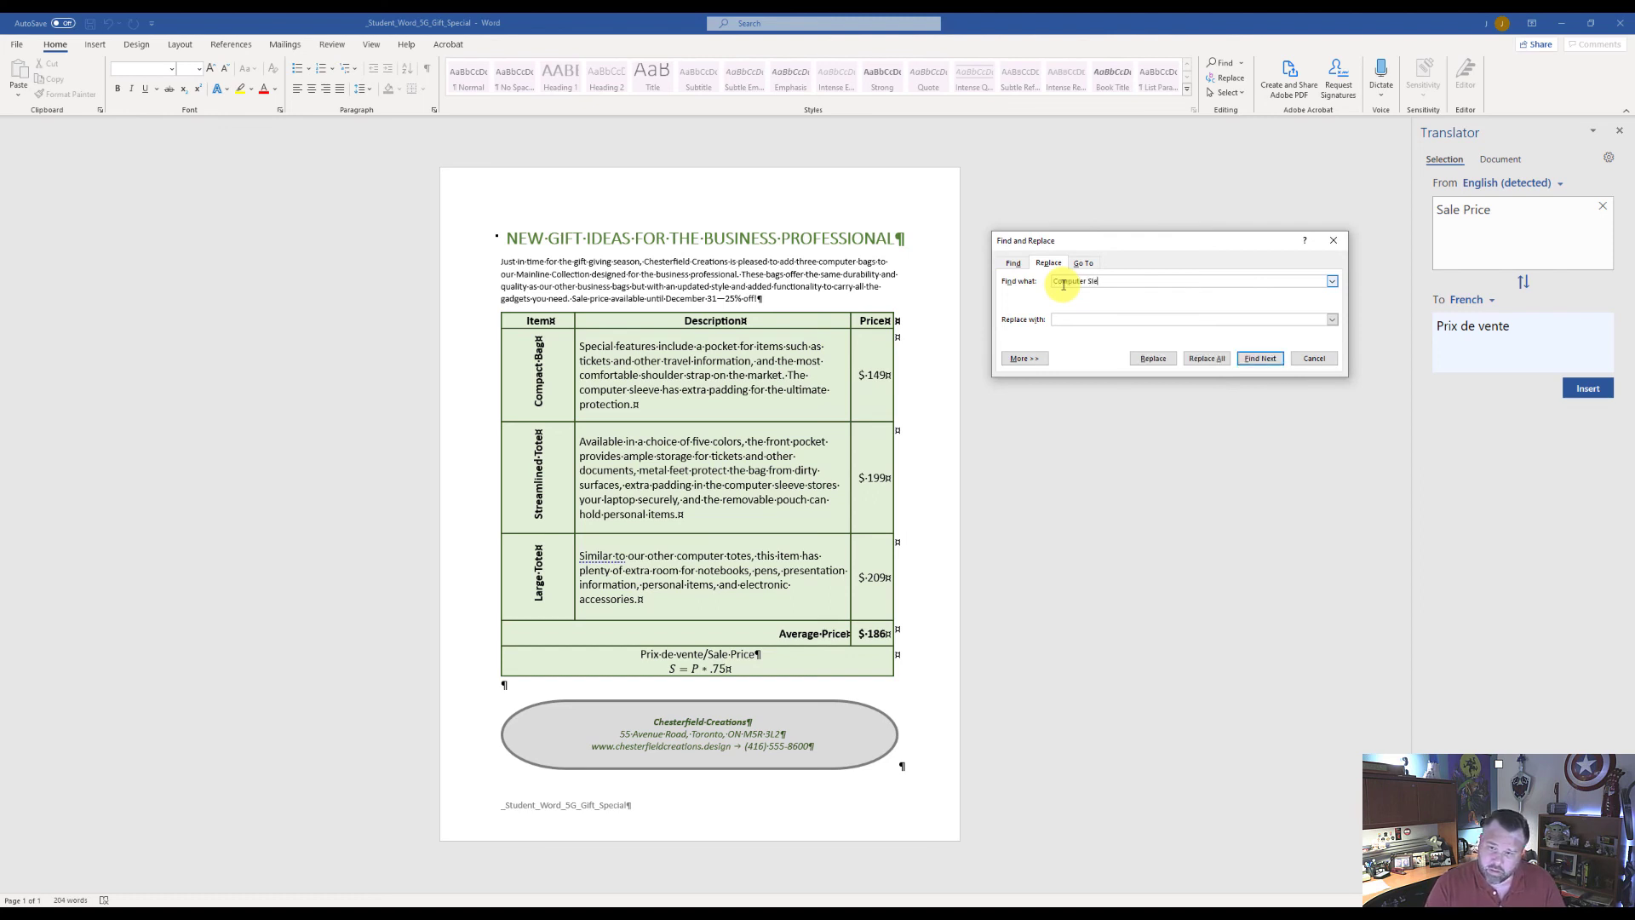
pyautogui.write('le')
pyautogui.press('BackSpace')
pyautogui.press('BackSpace')
pyautogui.press('BackSpace')
pyautogui.press('BackSpace')
pyautogui.press('BackSpace')
pyautogui.press('BackSpace')
pyautogui.press('BackSpace')
pyautogui.press('BackSpace')
pyautogui.press('BackSpace')
pyautogui.press('BackSpace')
pyautogui.press('BackSpace')
pyautogui.press('BackSpace')
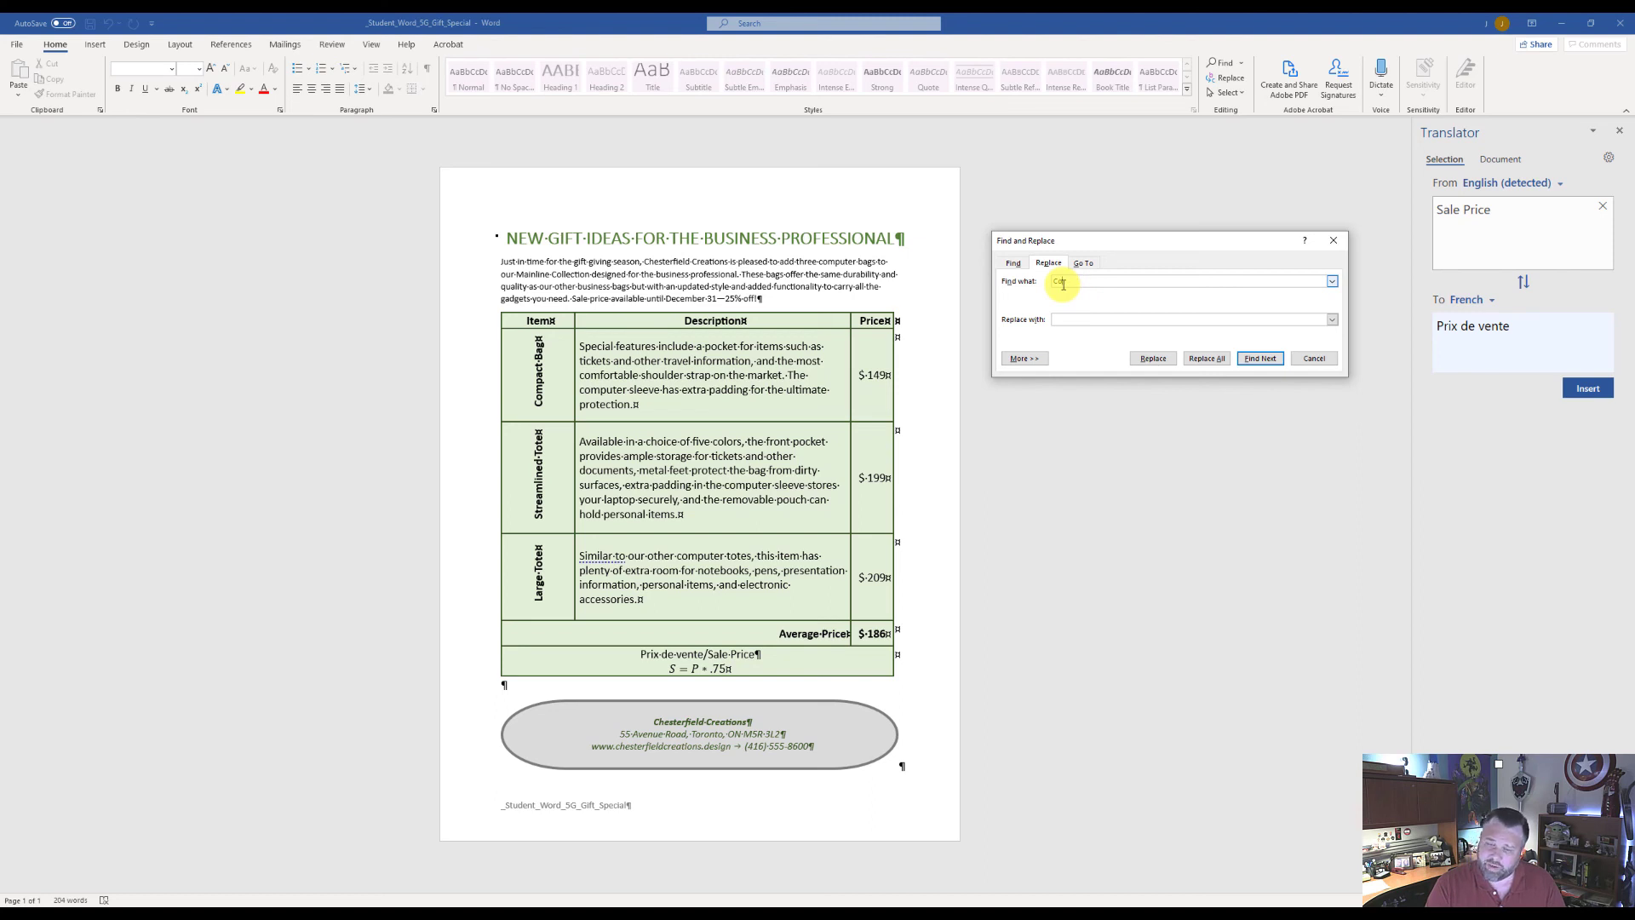
# Enter "computer sleeve" as both the search text and the replacement text, and expand the extra search options
pyautogui.write('computer sleeve')
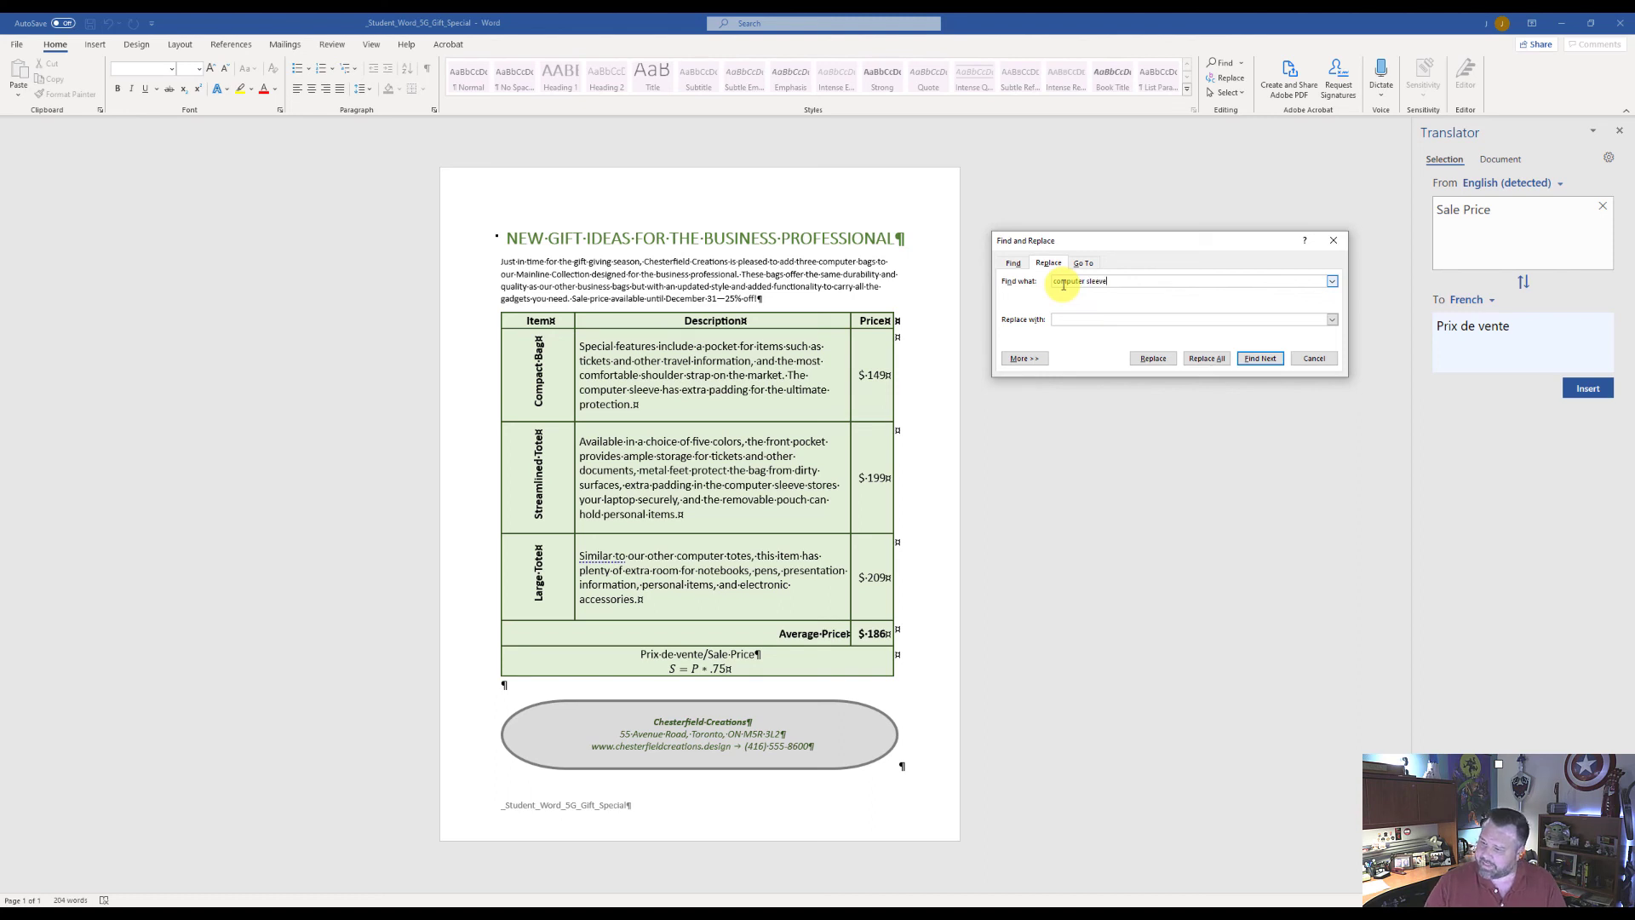
pyautogui.click(1076, 318)
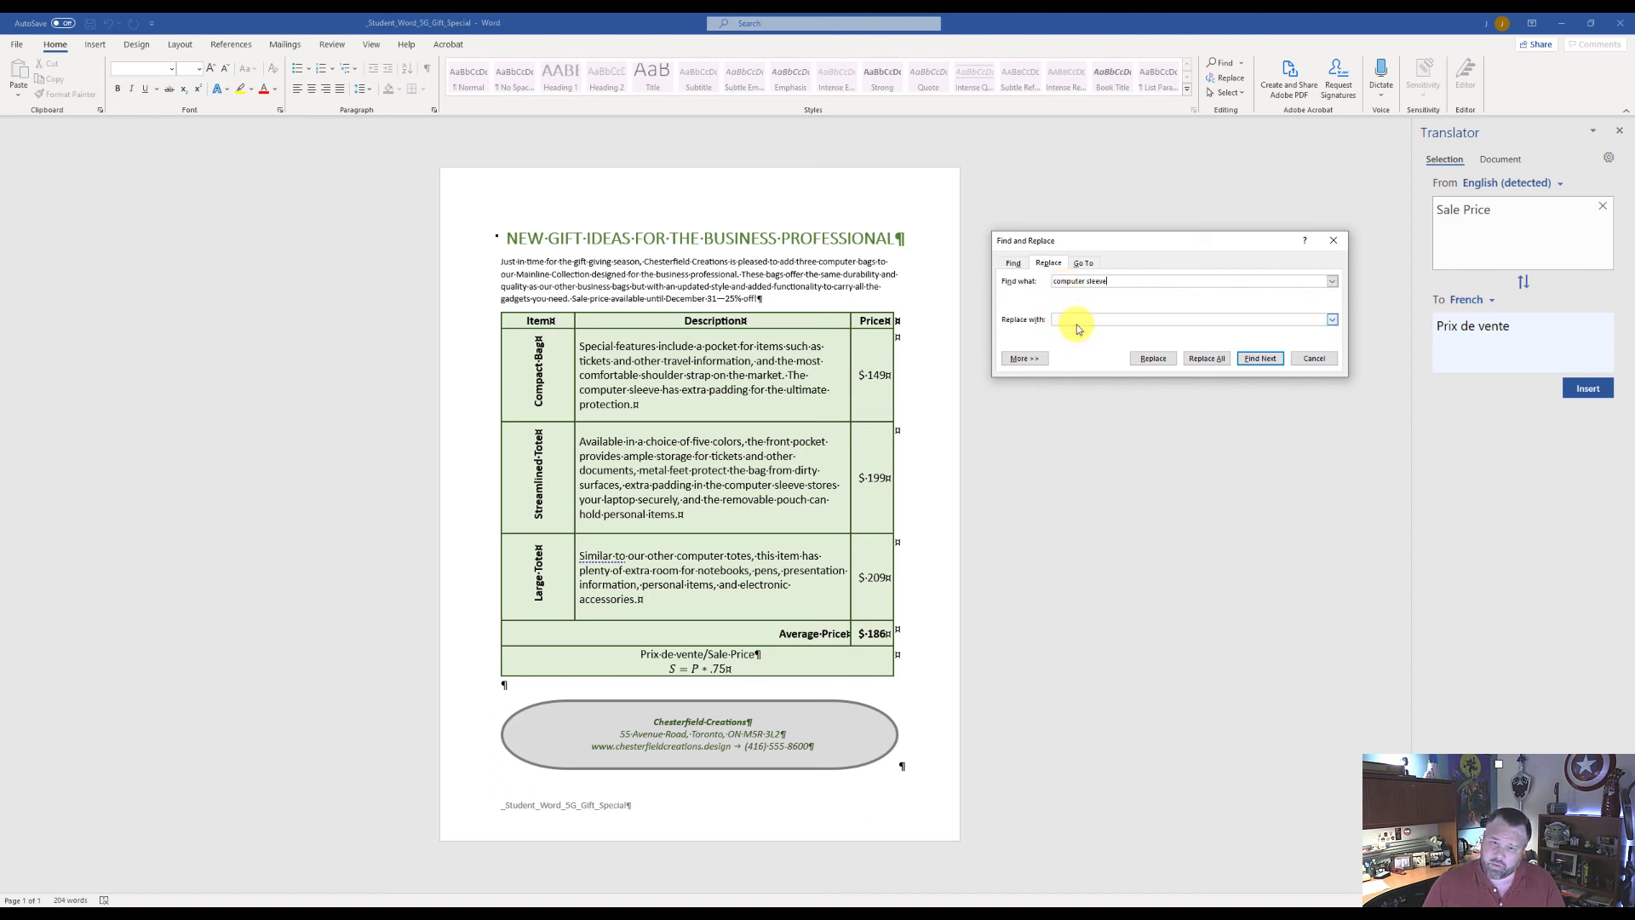
pyautogui.click(1024, 358)
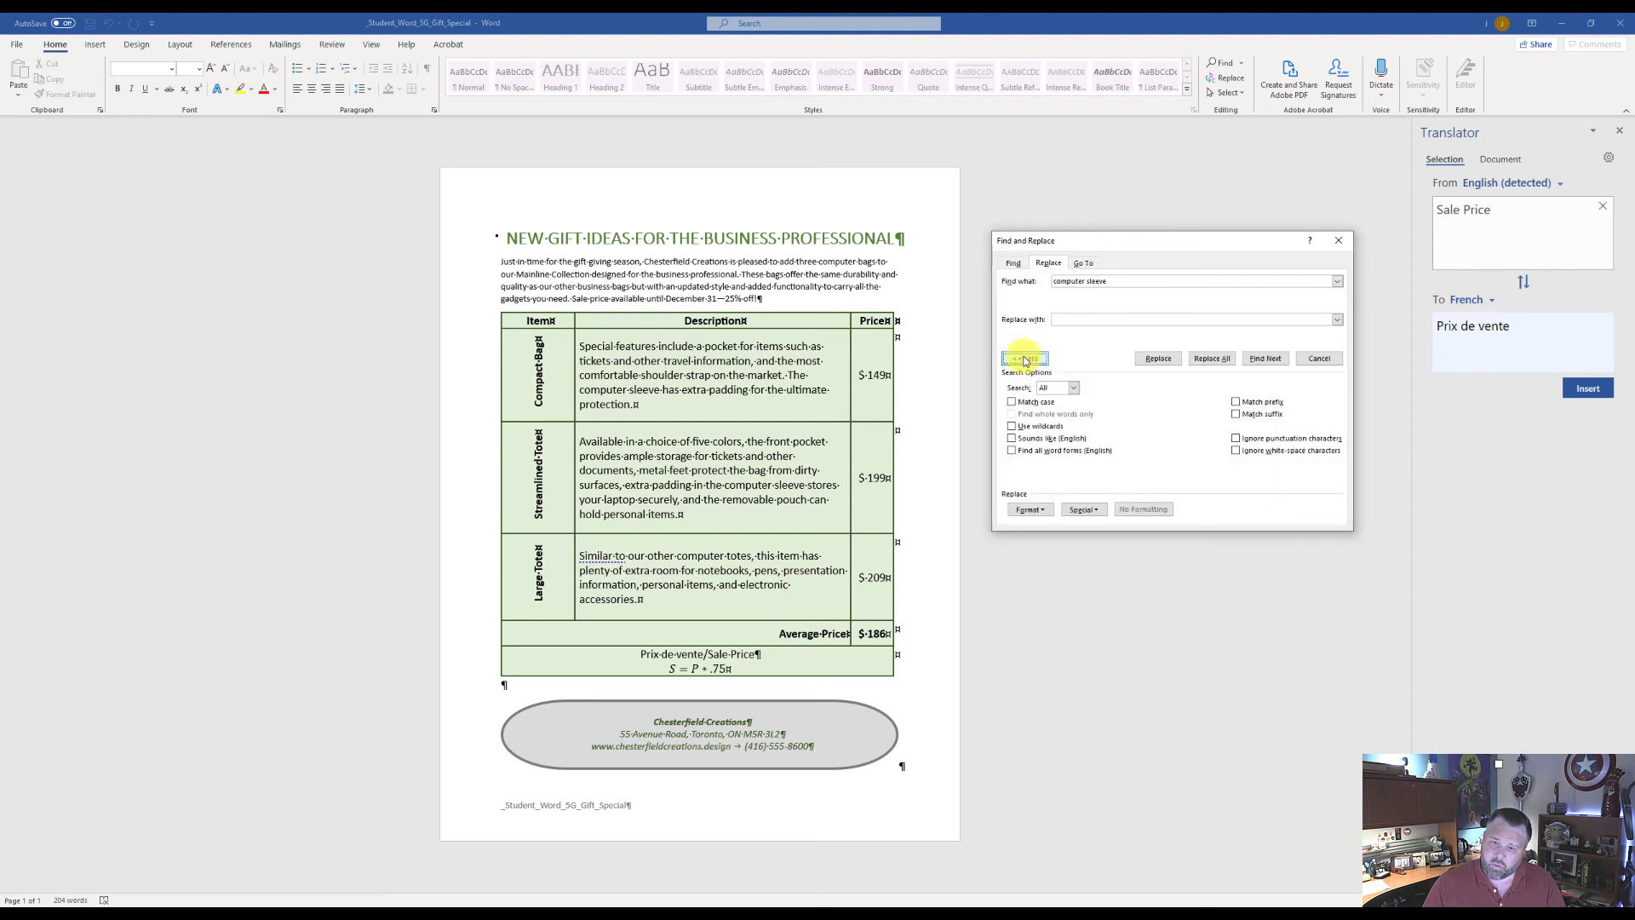
pyautogui.click(1077, 319)
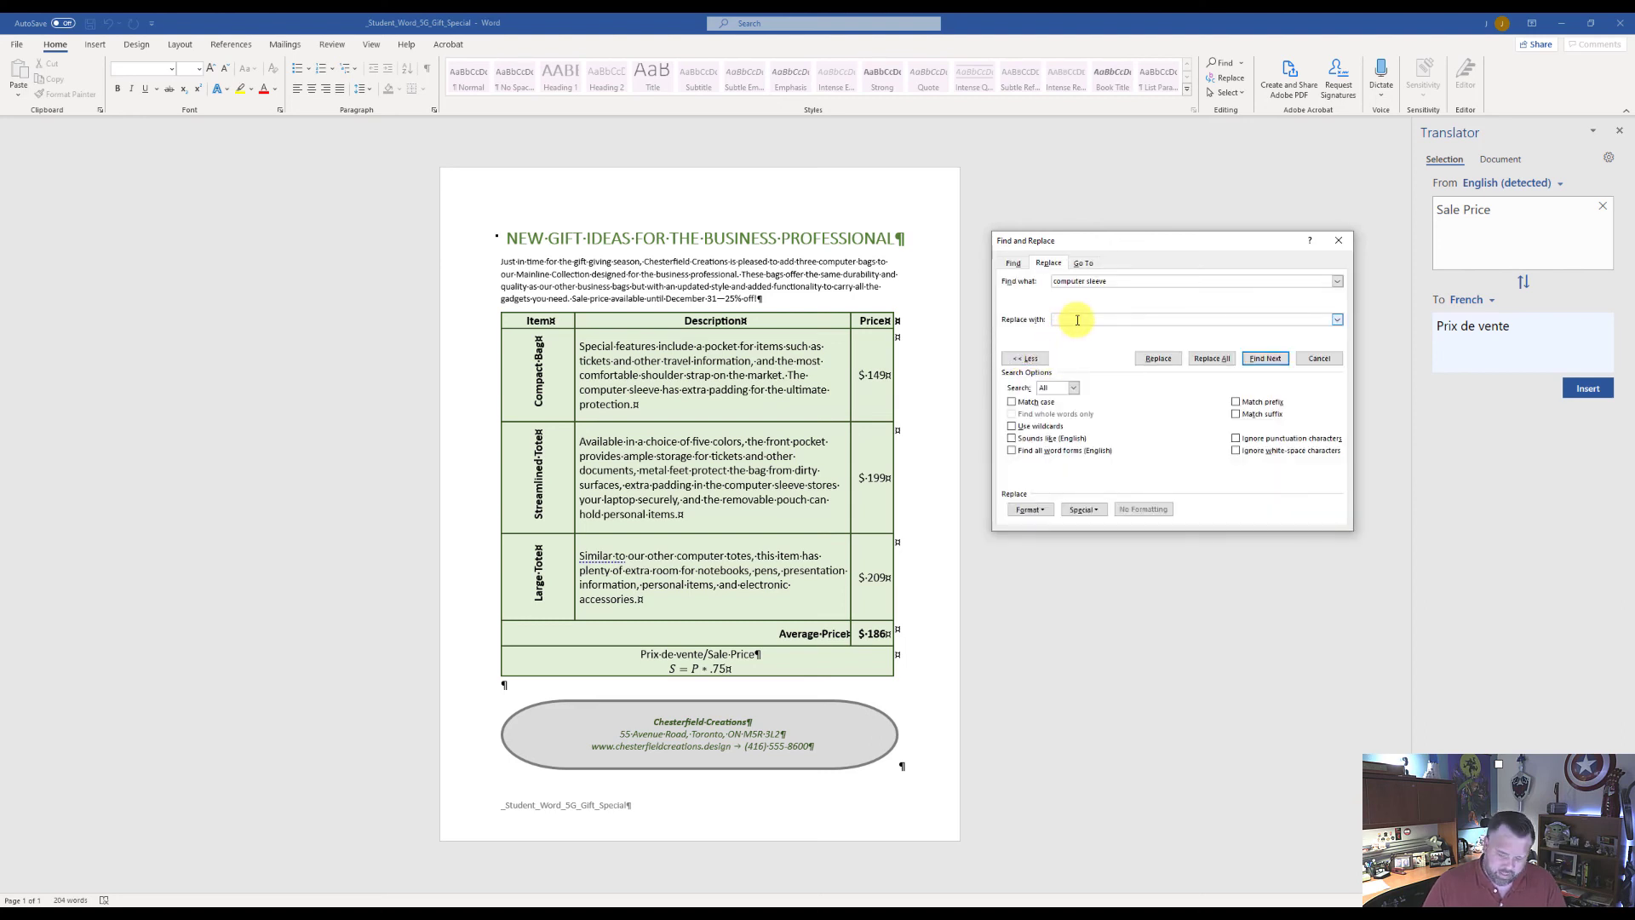
pyautogui.write('computer sleeve')
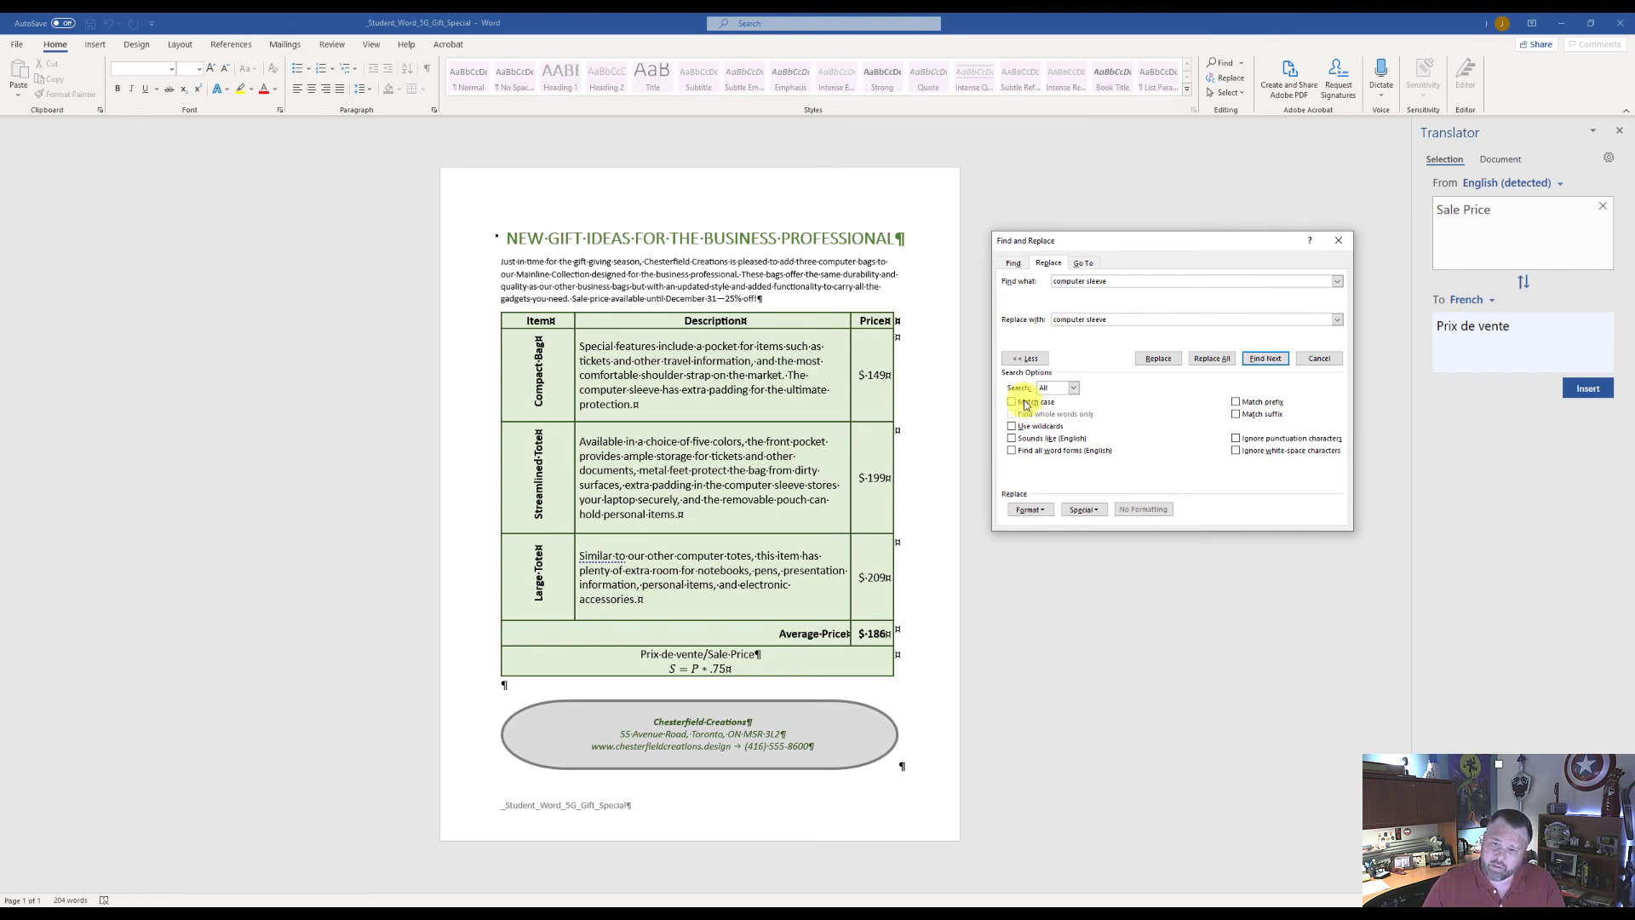
# Format the replacement text as Bold Italic in the darkest green Accent 6 theme color and replace all occurrences
pyautogui.click(1040, 511)
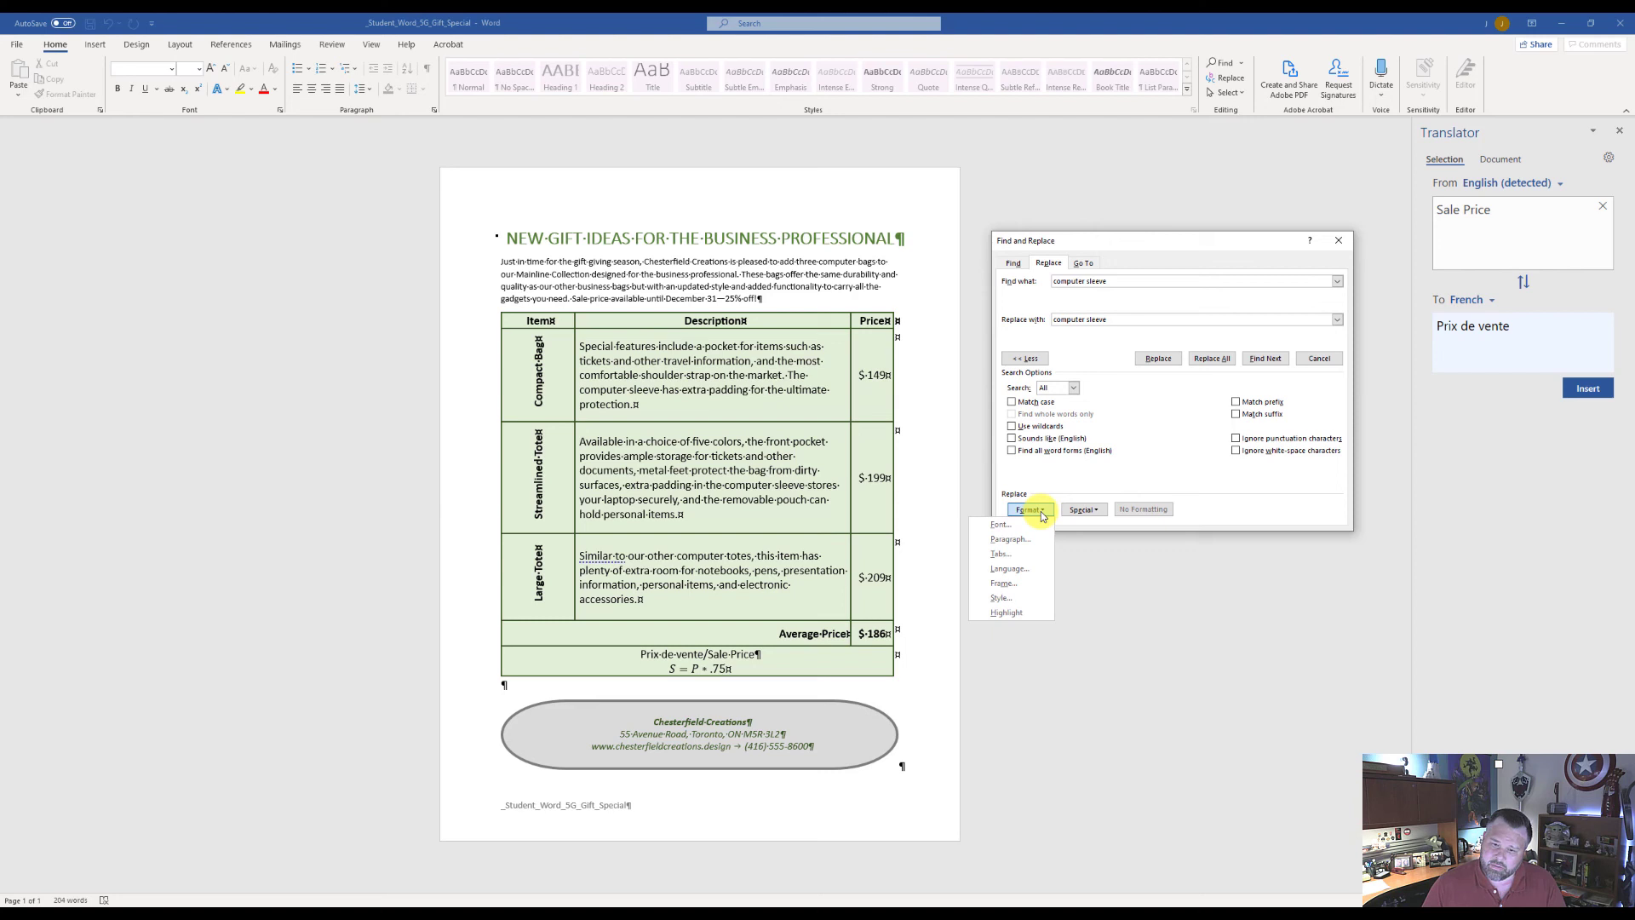
pyautogui.click(1001, 524)
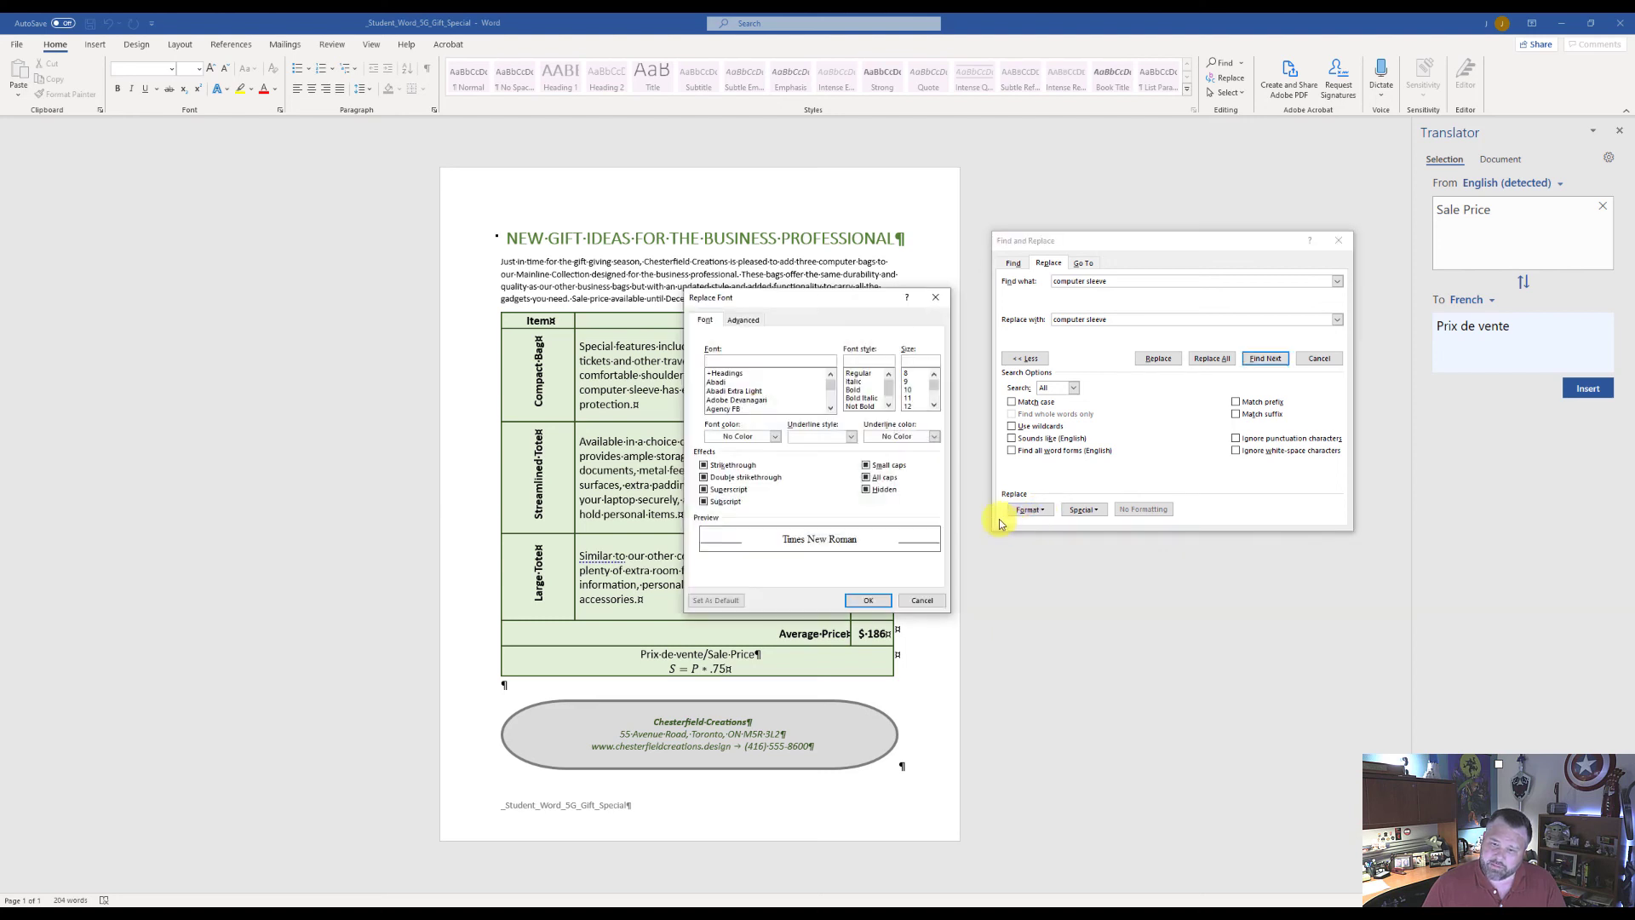
pyautogui.click(861, 399)
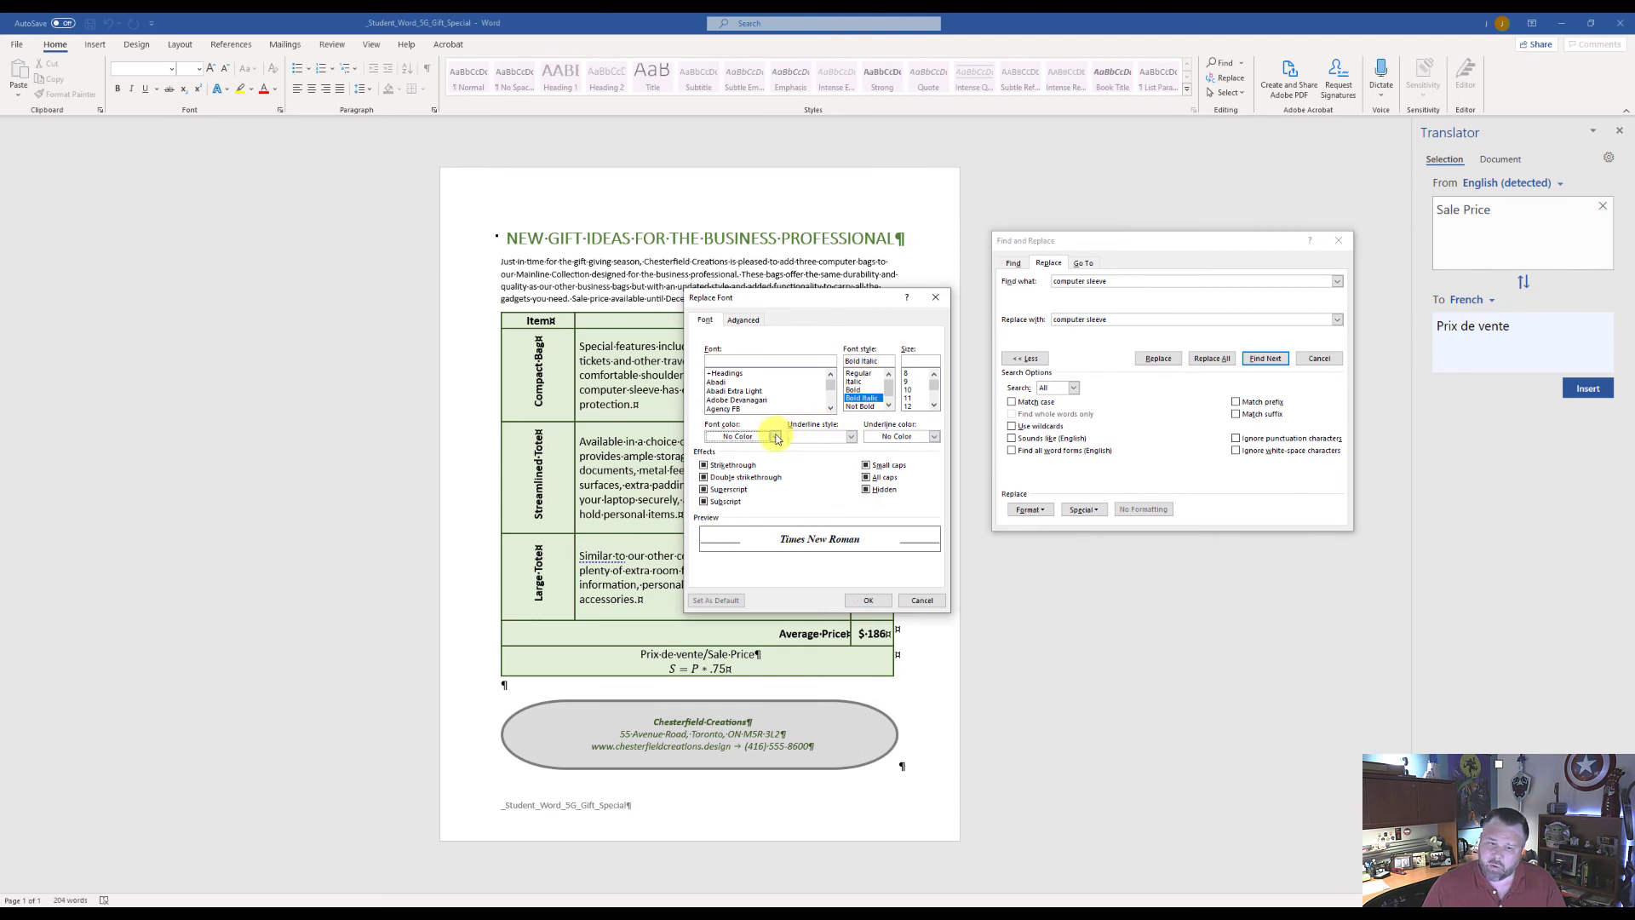
pyautogui.click(774, 436)
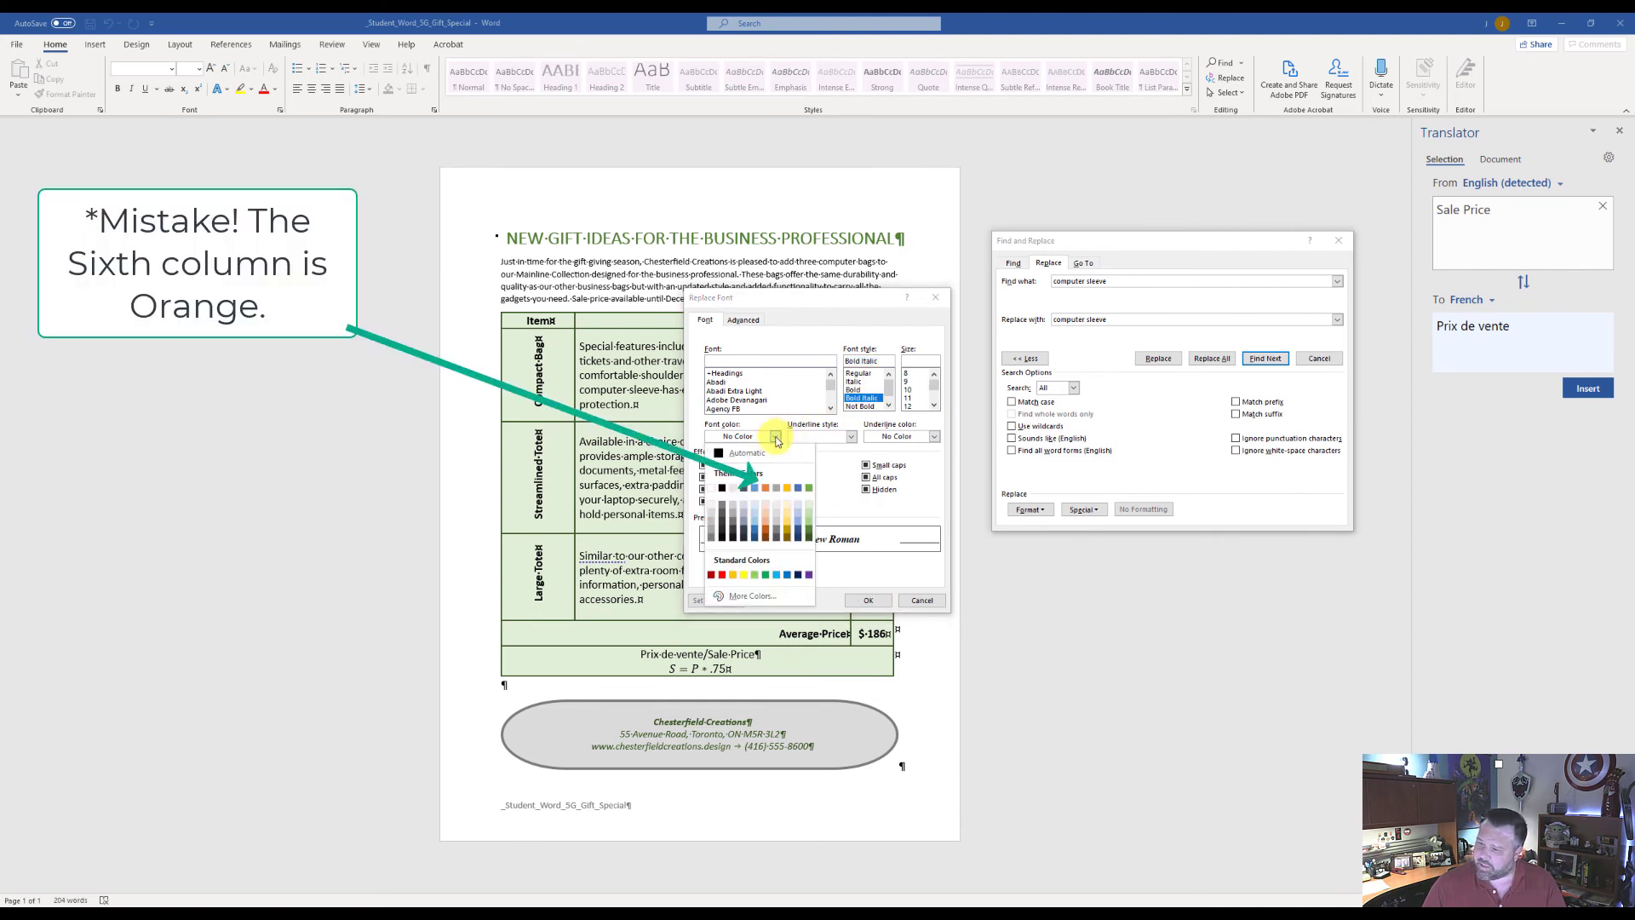
pyautogui.click(808, 538)
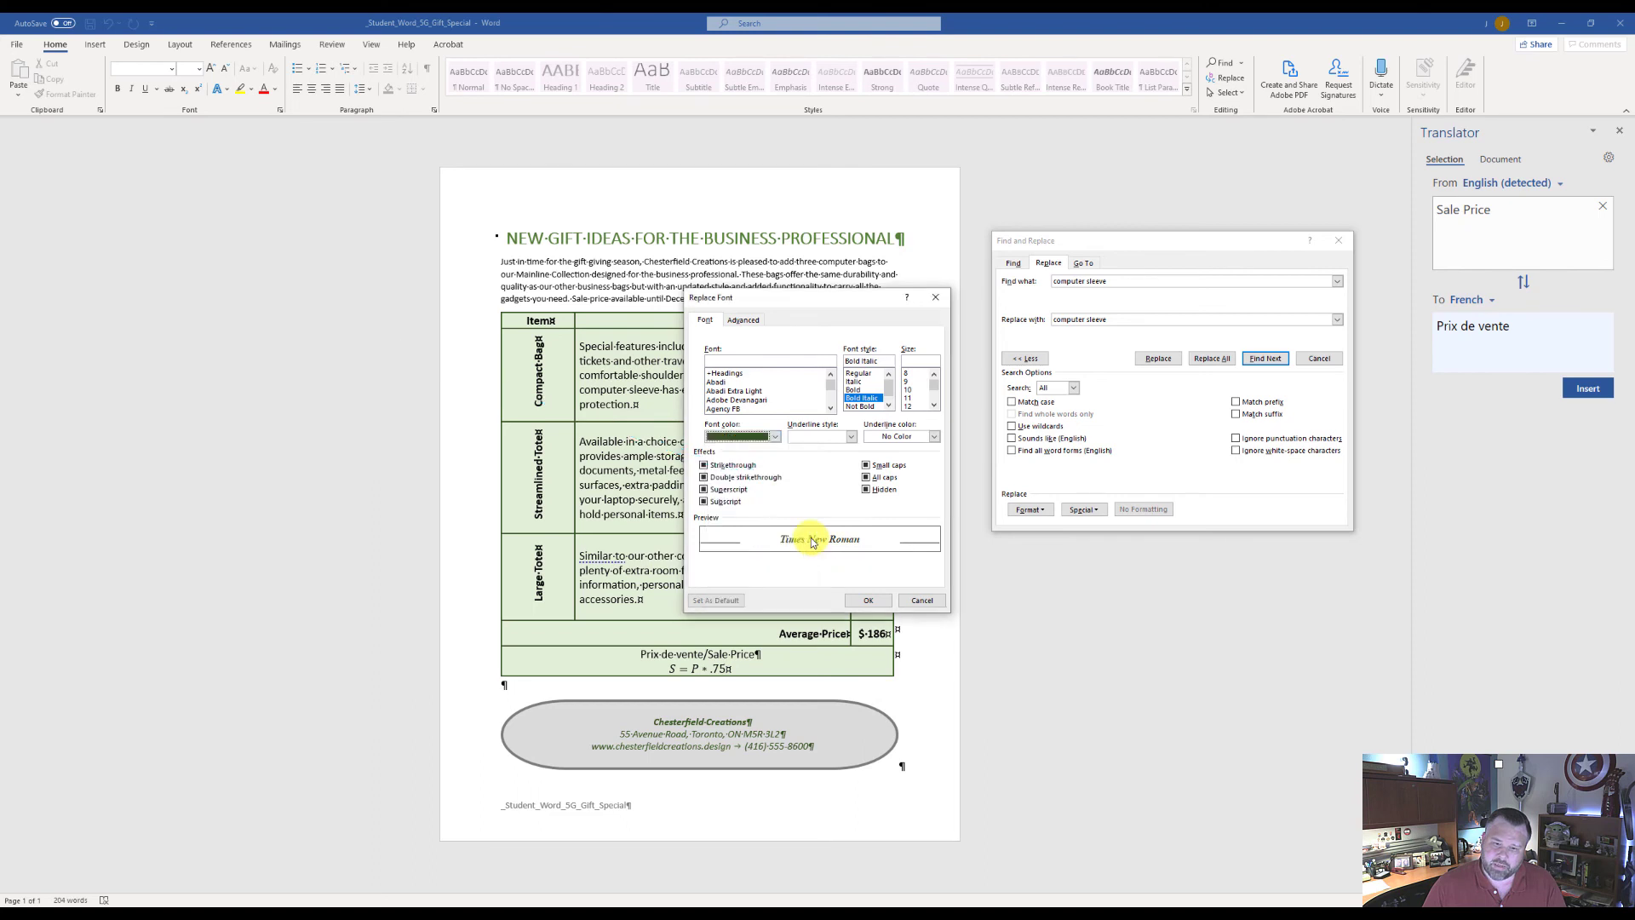
pyautogui.click(866, 601)
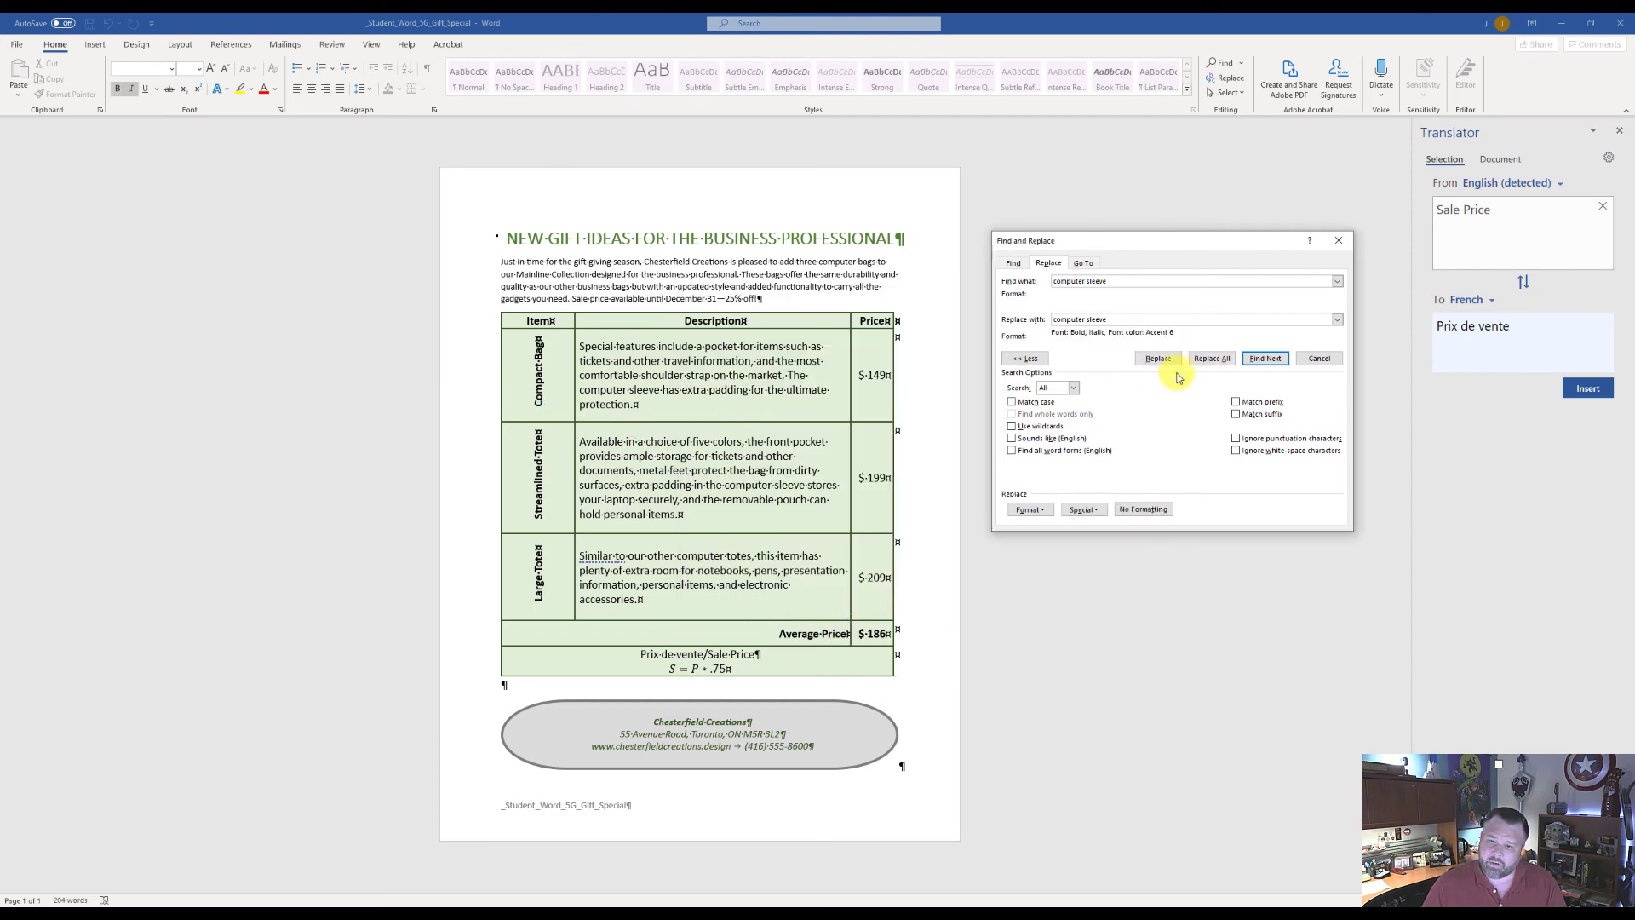
pyautogui.click(1219, 359)
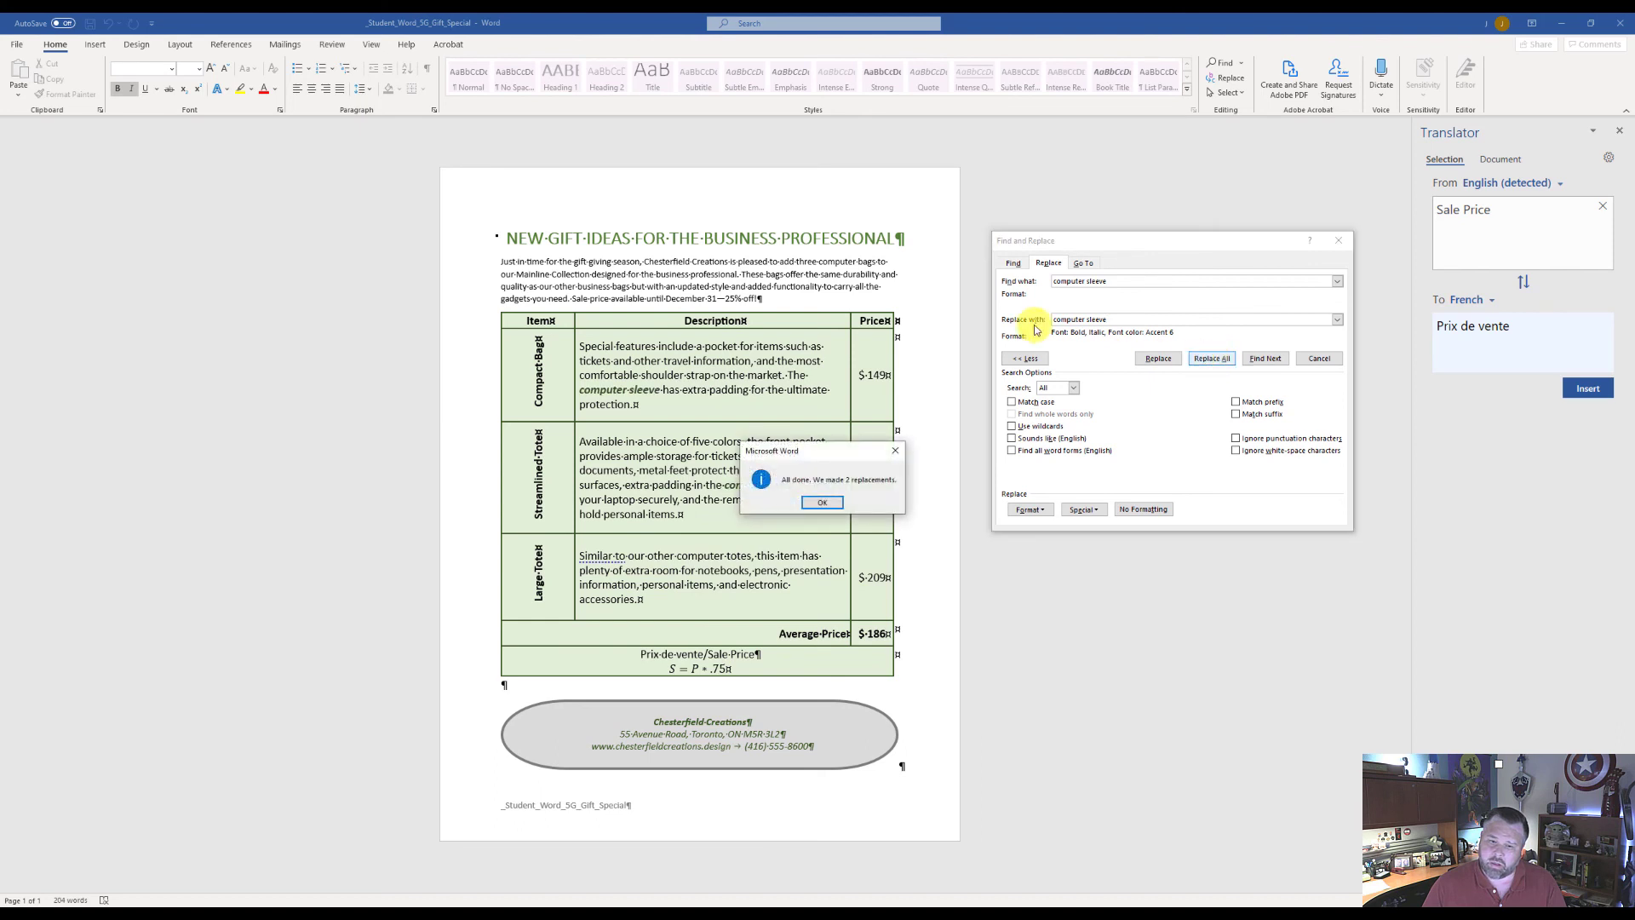
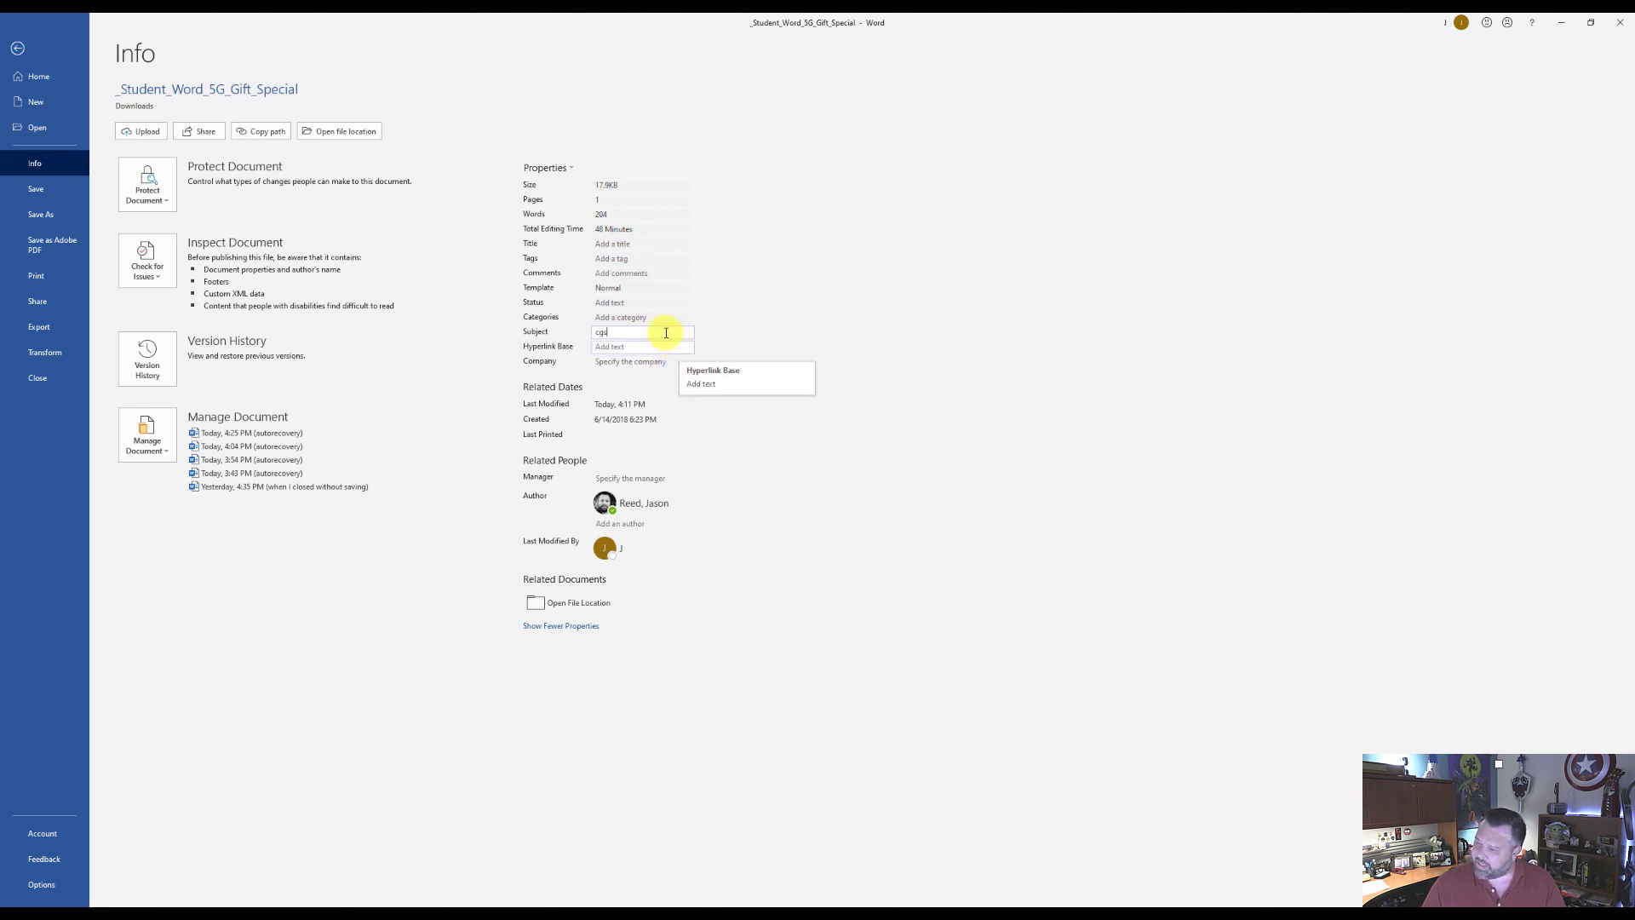
# Add the tag "gift sale" to the document properties and save the document
pyautogui.click(614, 258)
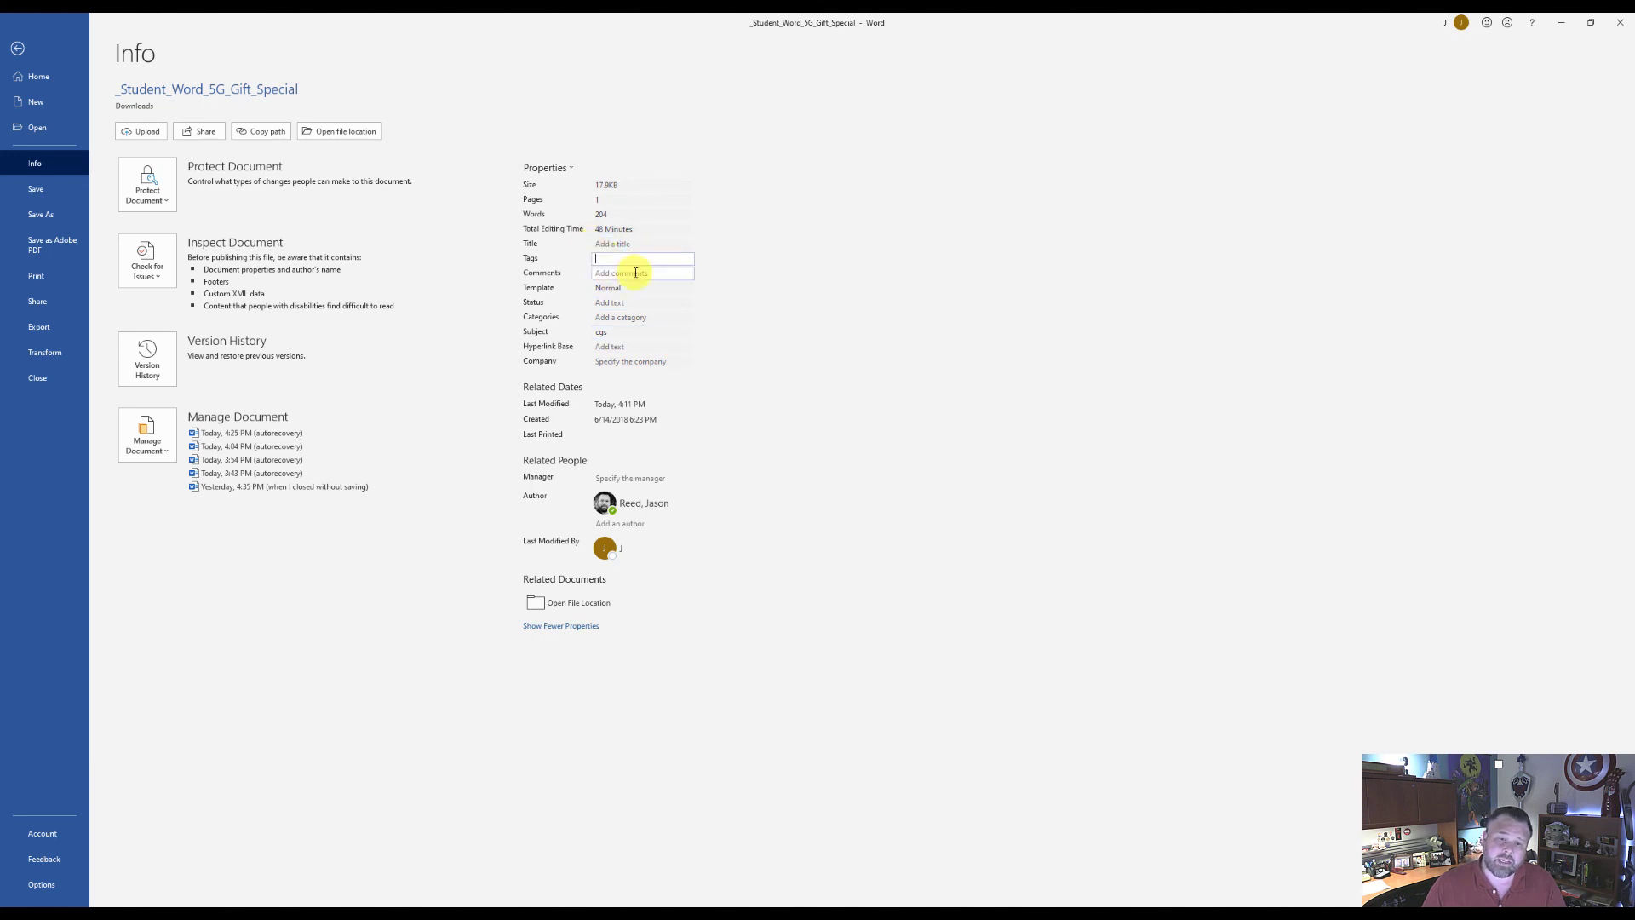
pyautogui.write('gift sale')
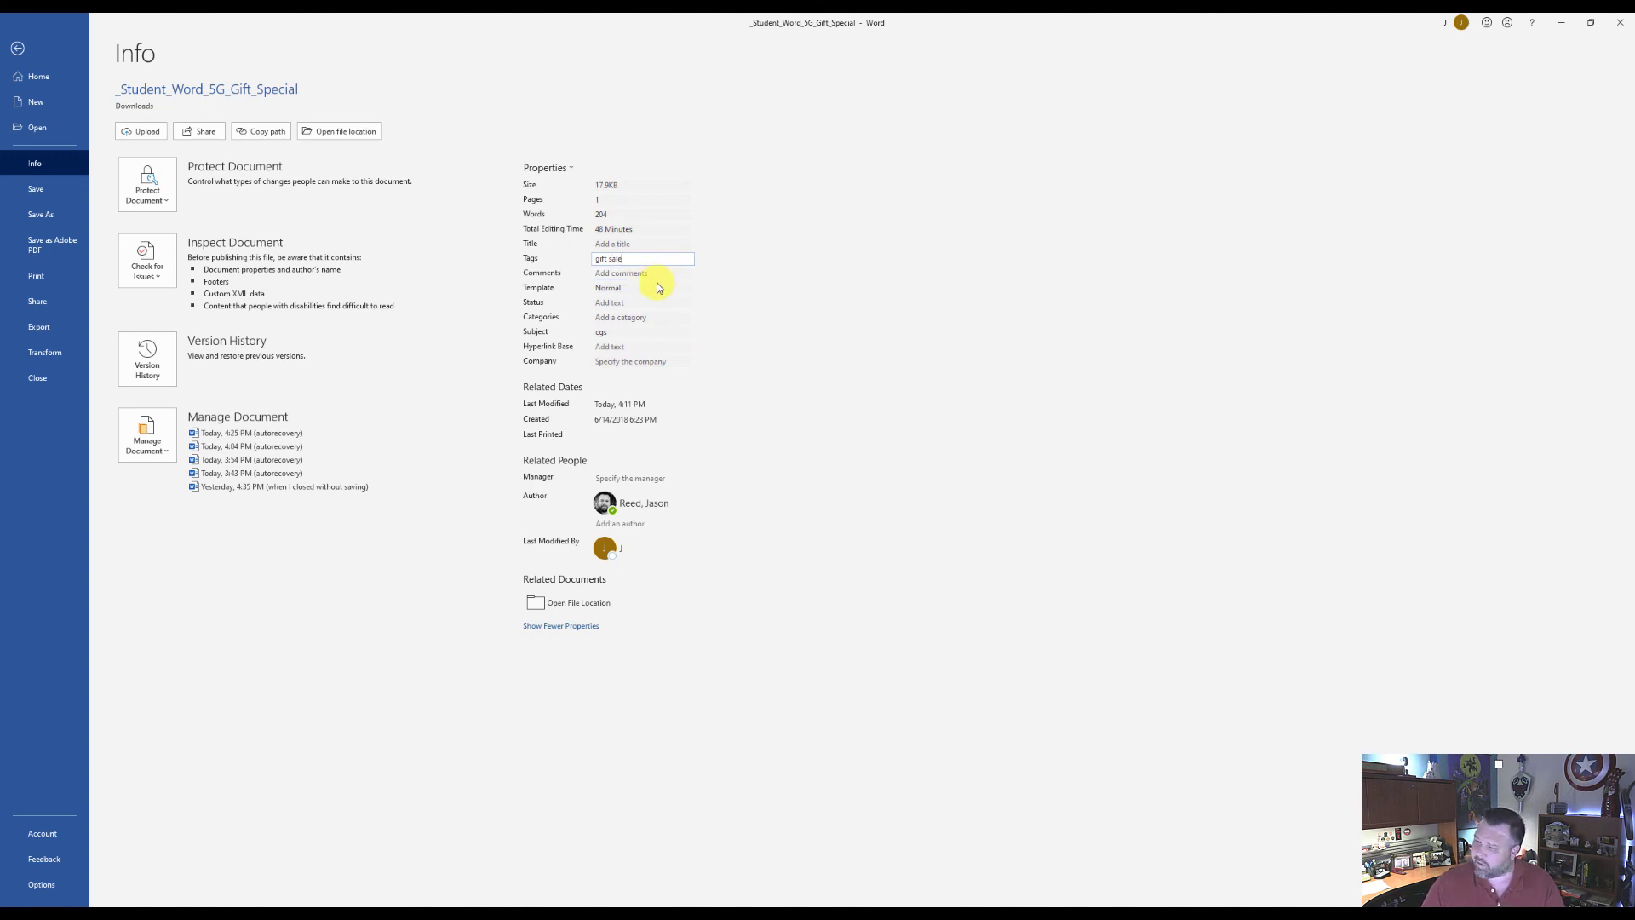
pyautogui.click(38, 194)
pyautogui.click(908, 566)
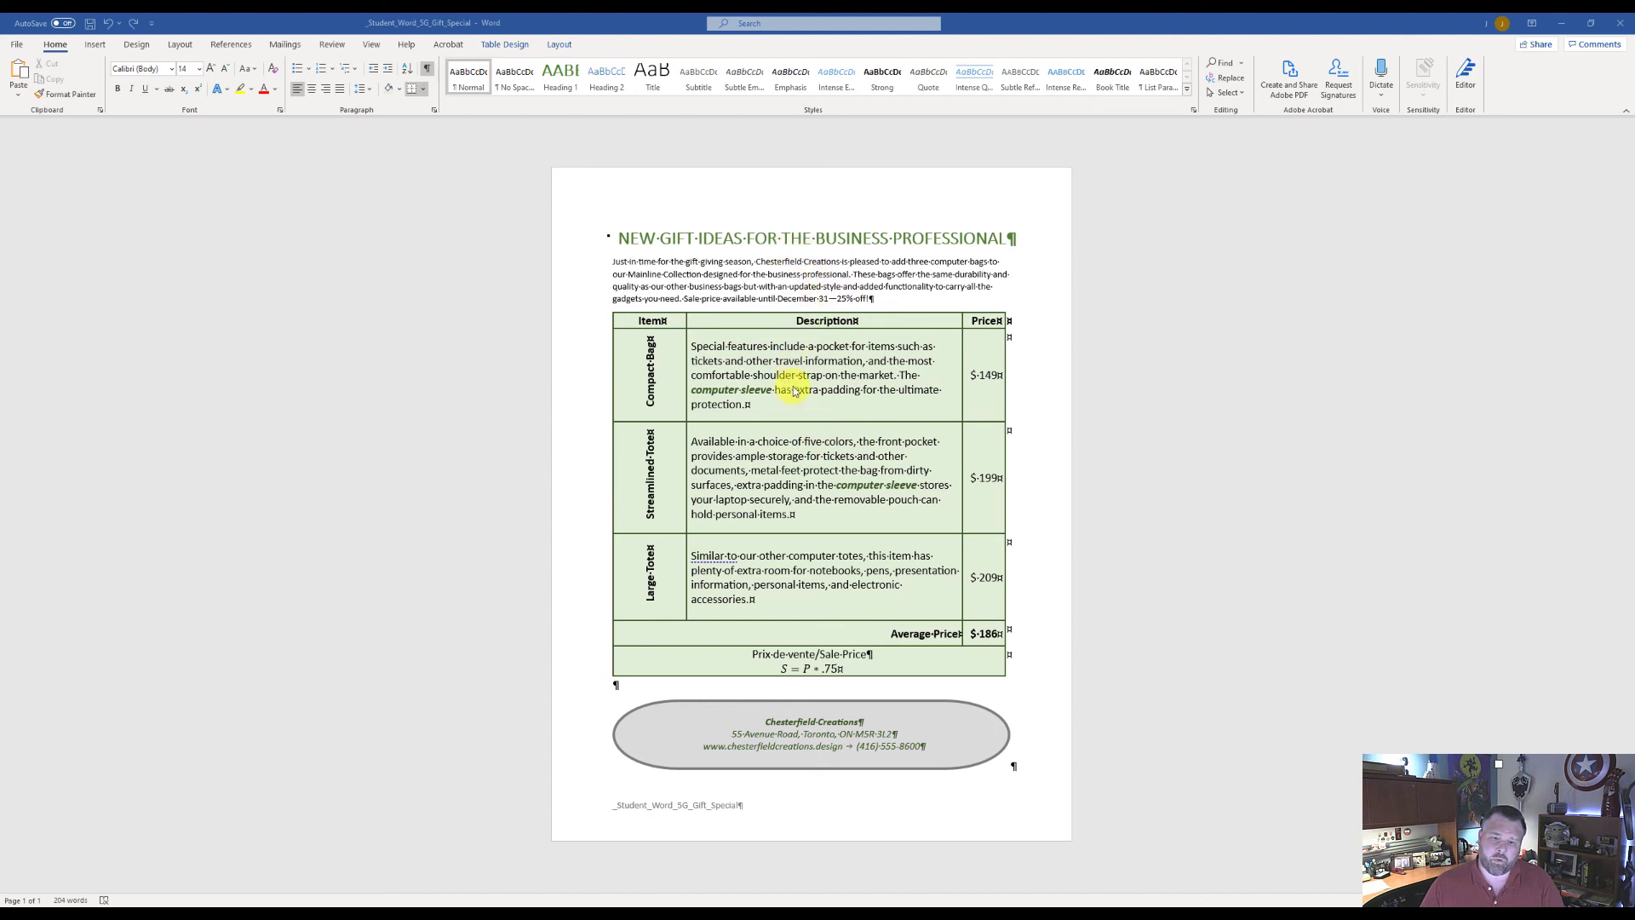
# Delete "de vente" from the last table row so that its first line reads "Prix/Sale Price"
pyautogui.click(815, 661)
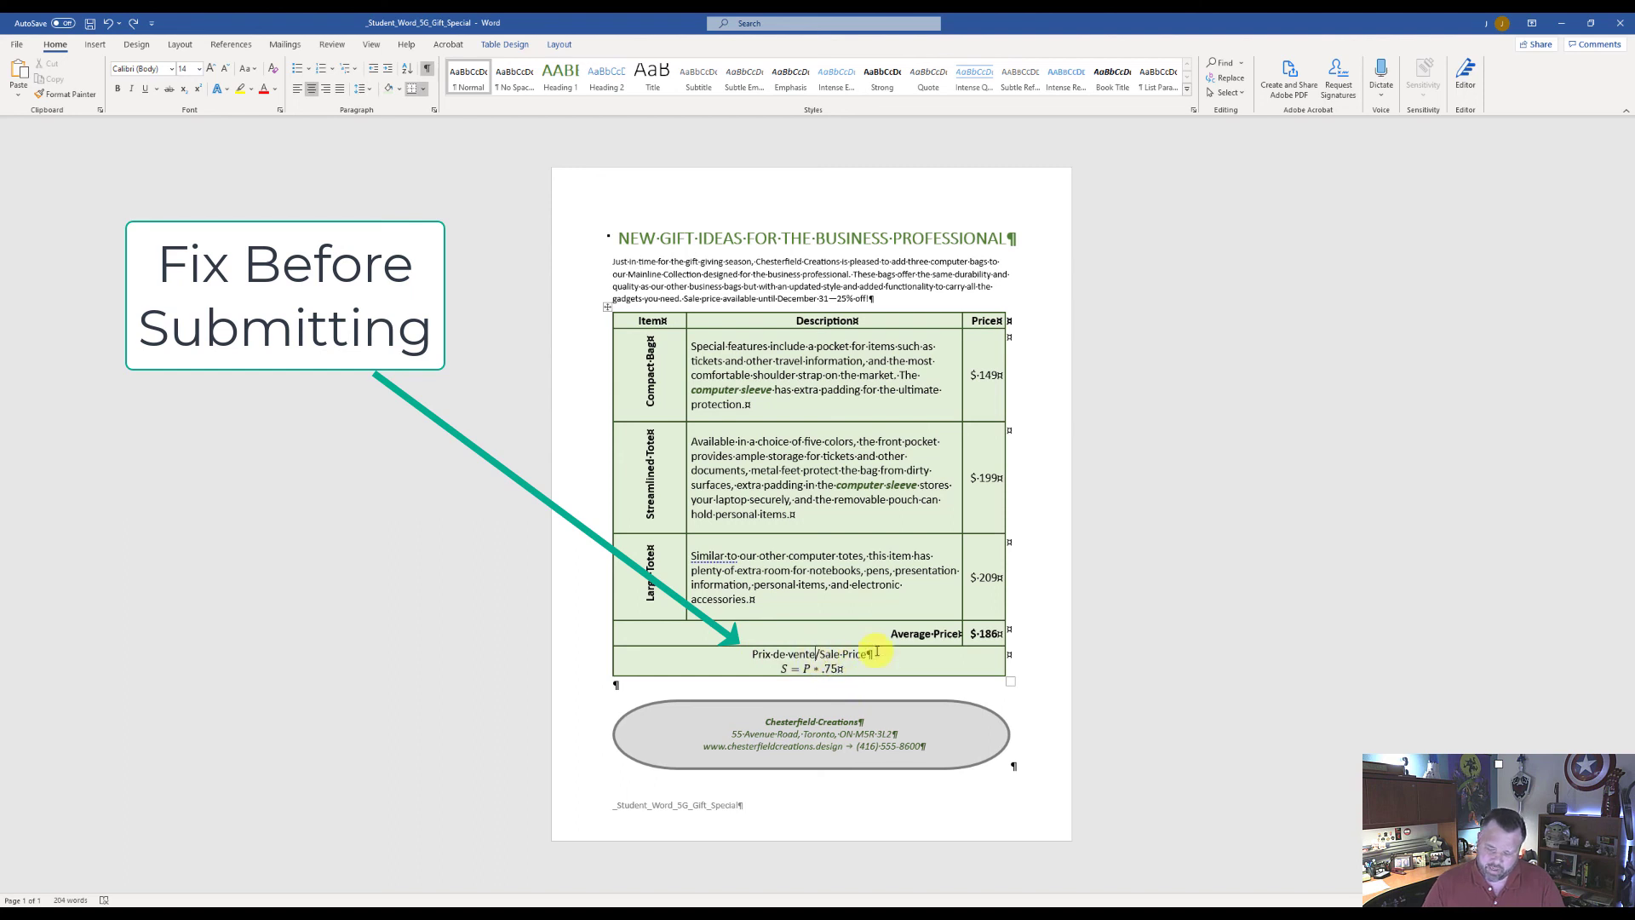
pyautogui.press('BackSpace')
pyautogui.press('BackSpace')
pyautogui.press('BackSpace')
pyautogui.press('BackSpace')
pyautogui.press('BackSpace')
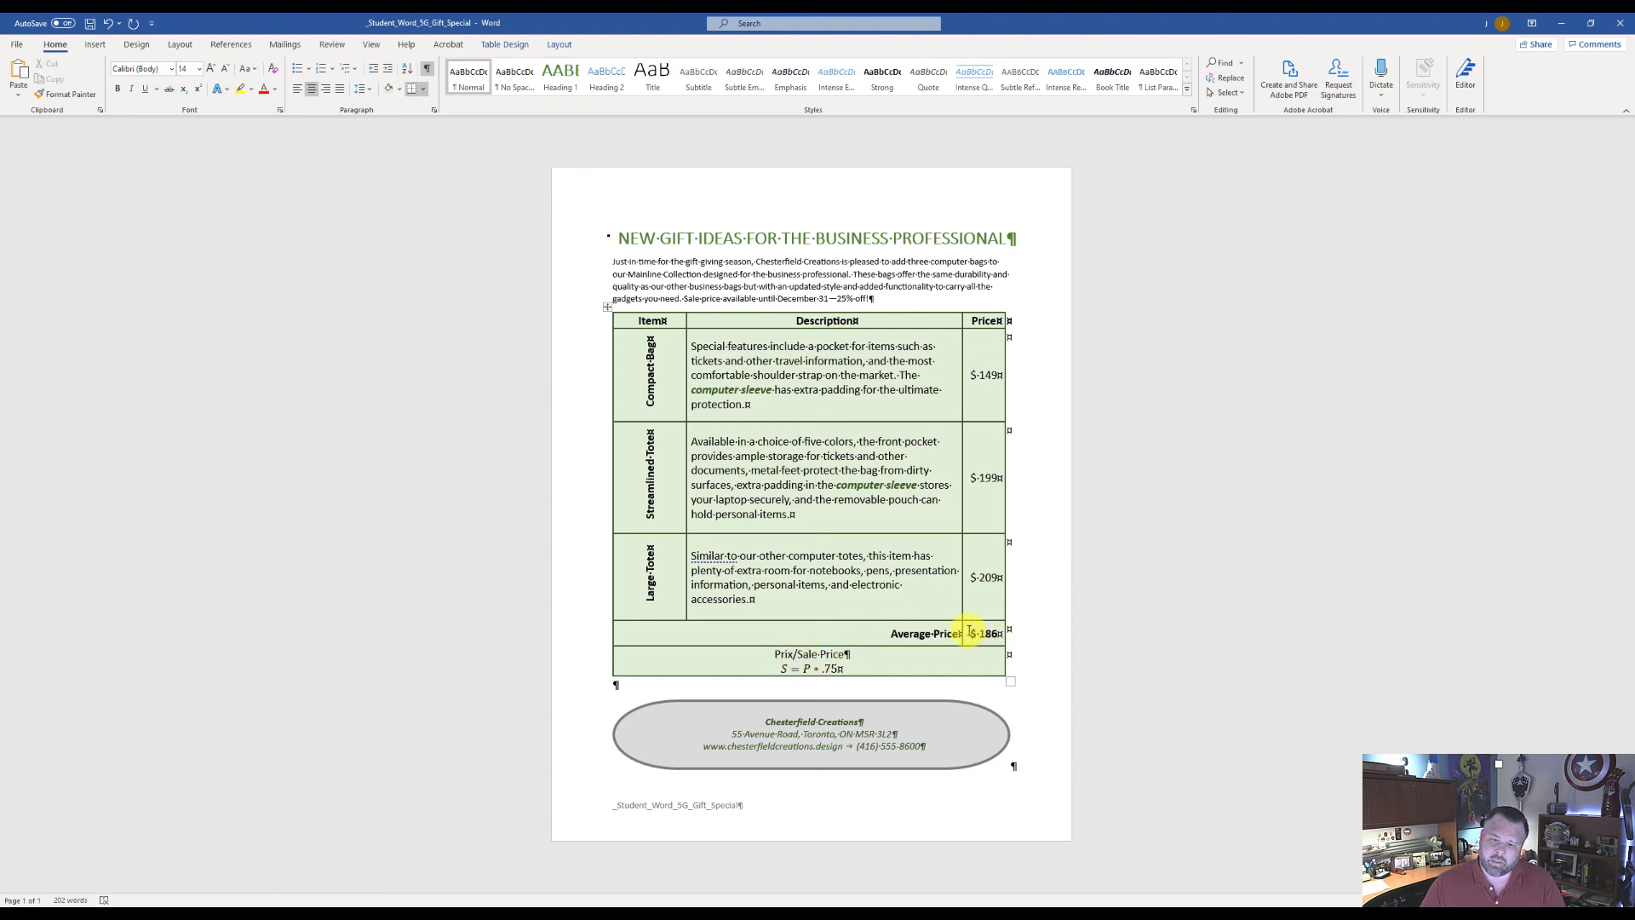
pyautogui.moveTo(971, 633); pyautogui.dragTo(988, 634)
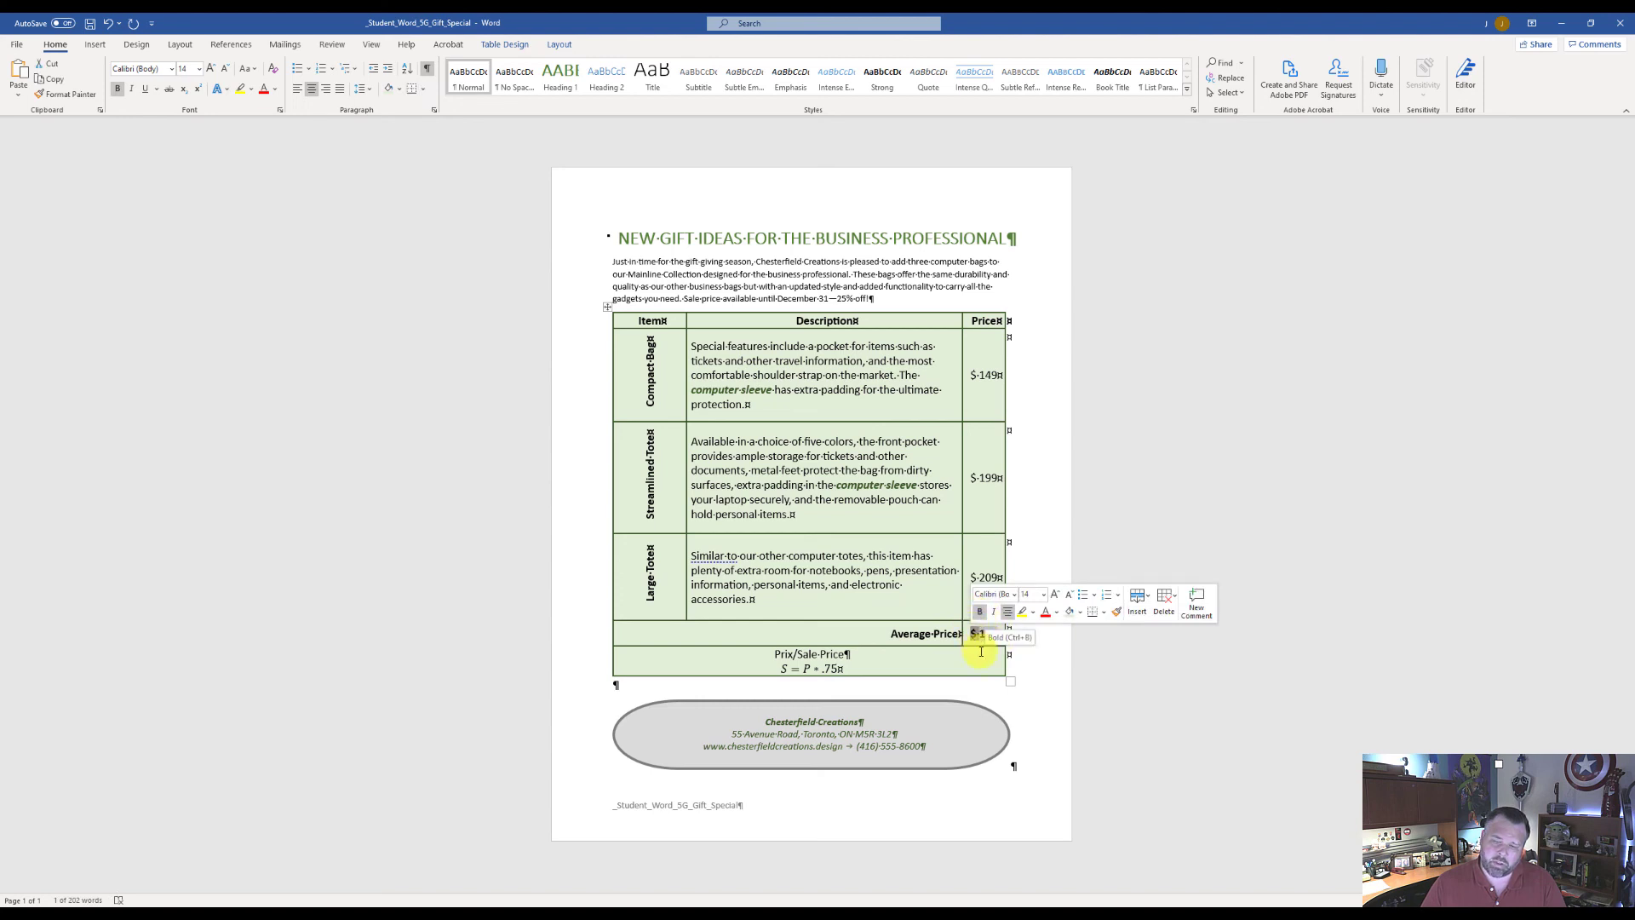
pyautogui.click(869, 655)
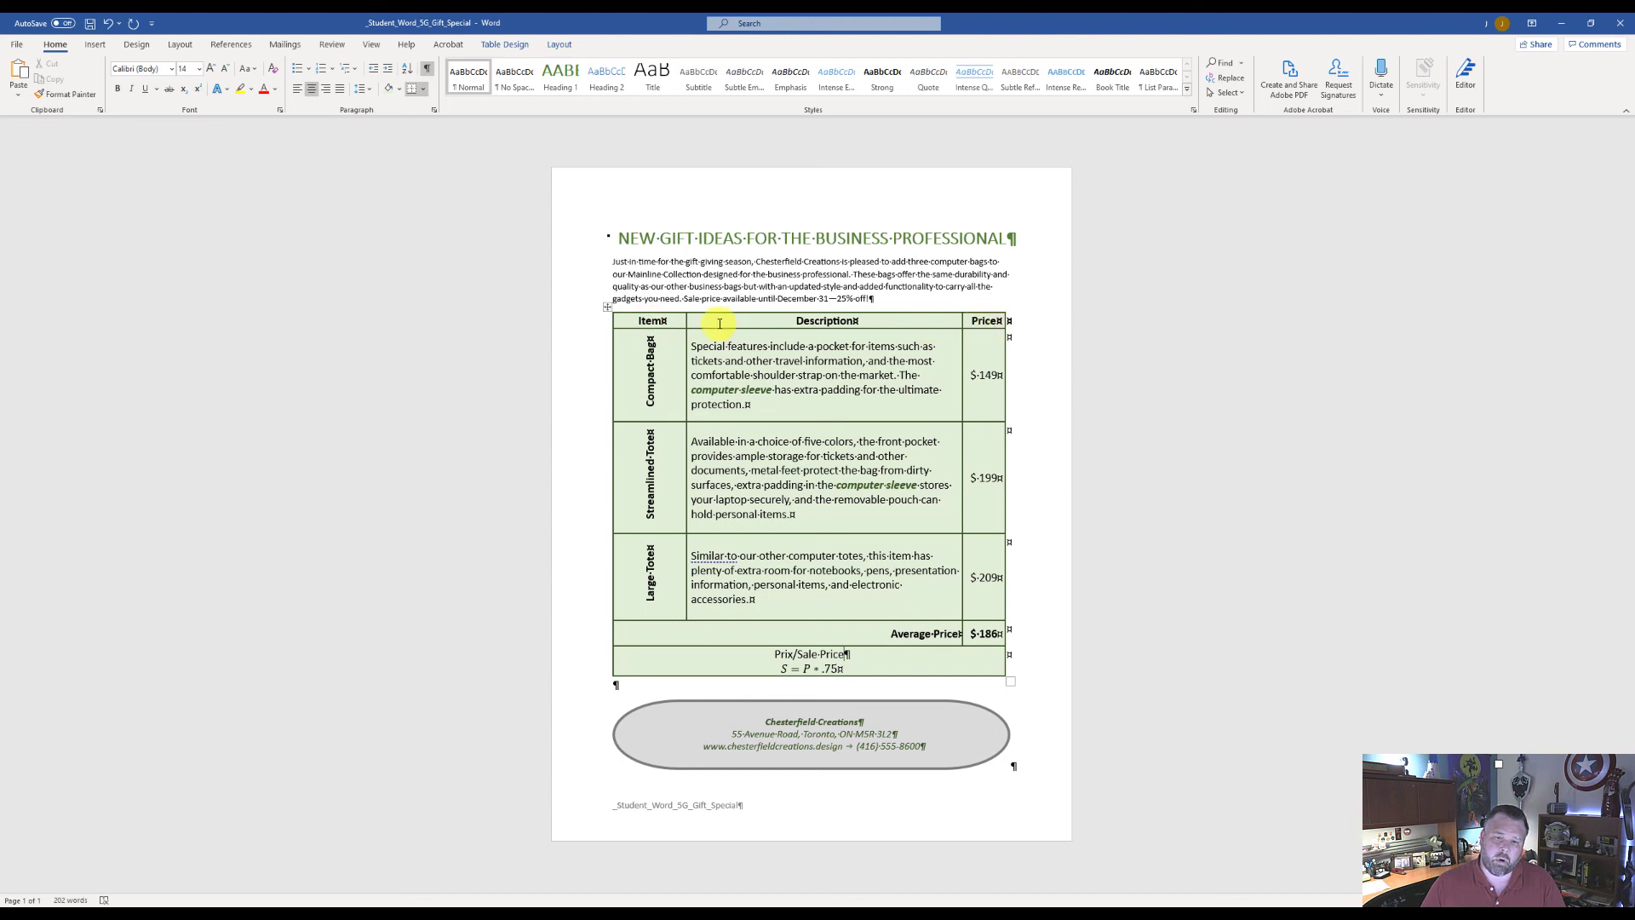
# Align the table's header row cells (Item, Description, Price) to top center
pyautogui.click(624, 321)
pyautogui.moveTo(633, 321); pyautogui.dragTo(998, 321)
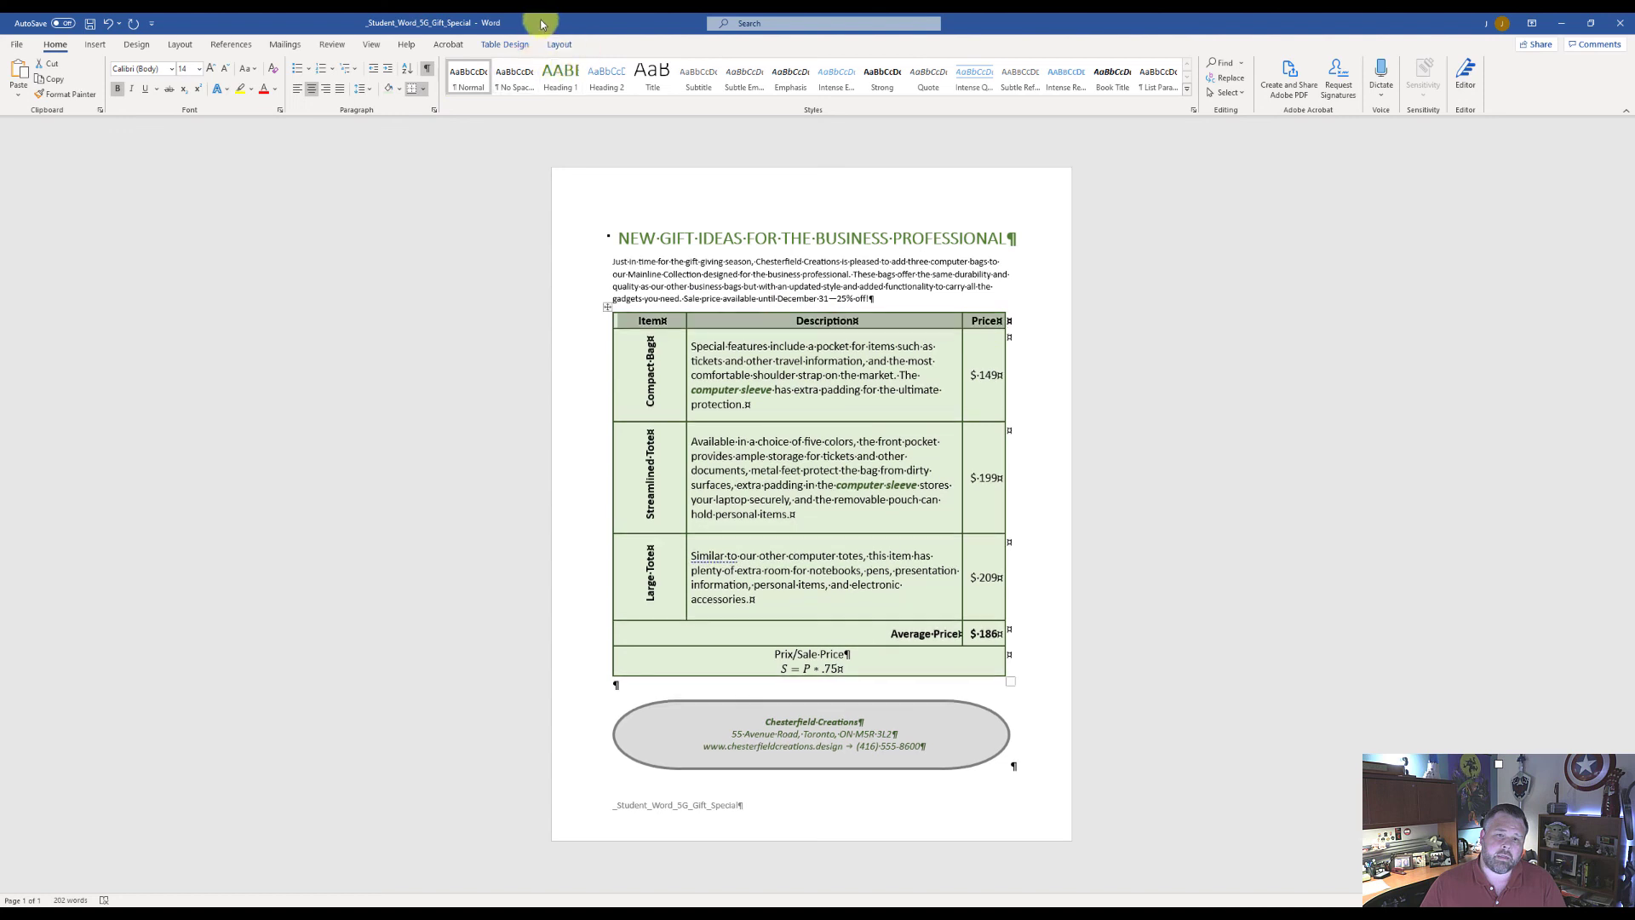
pyautogui.click(553, 45)
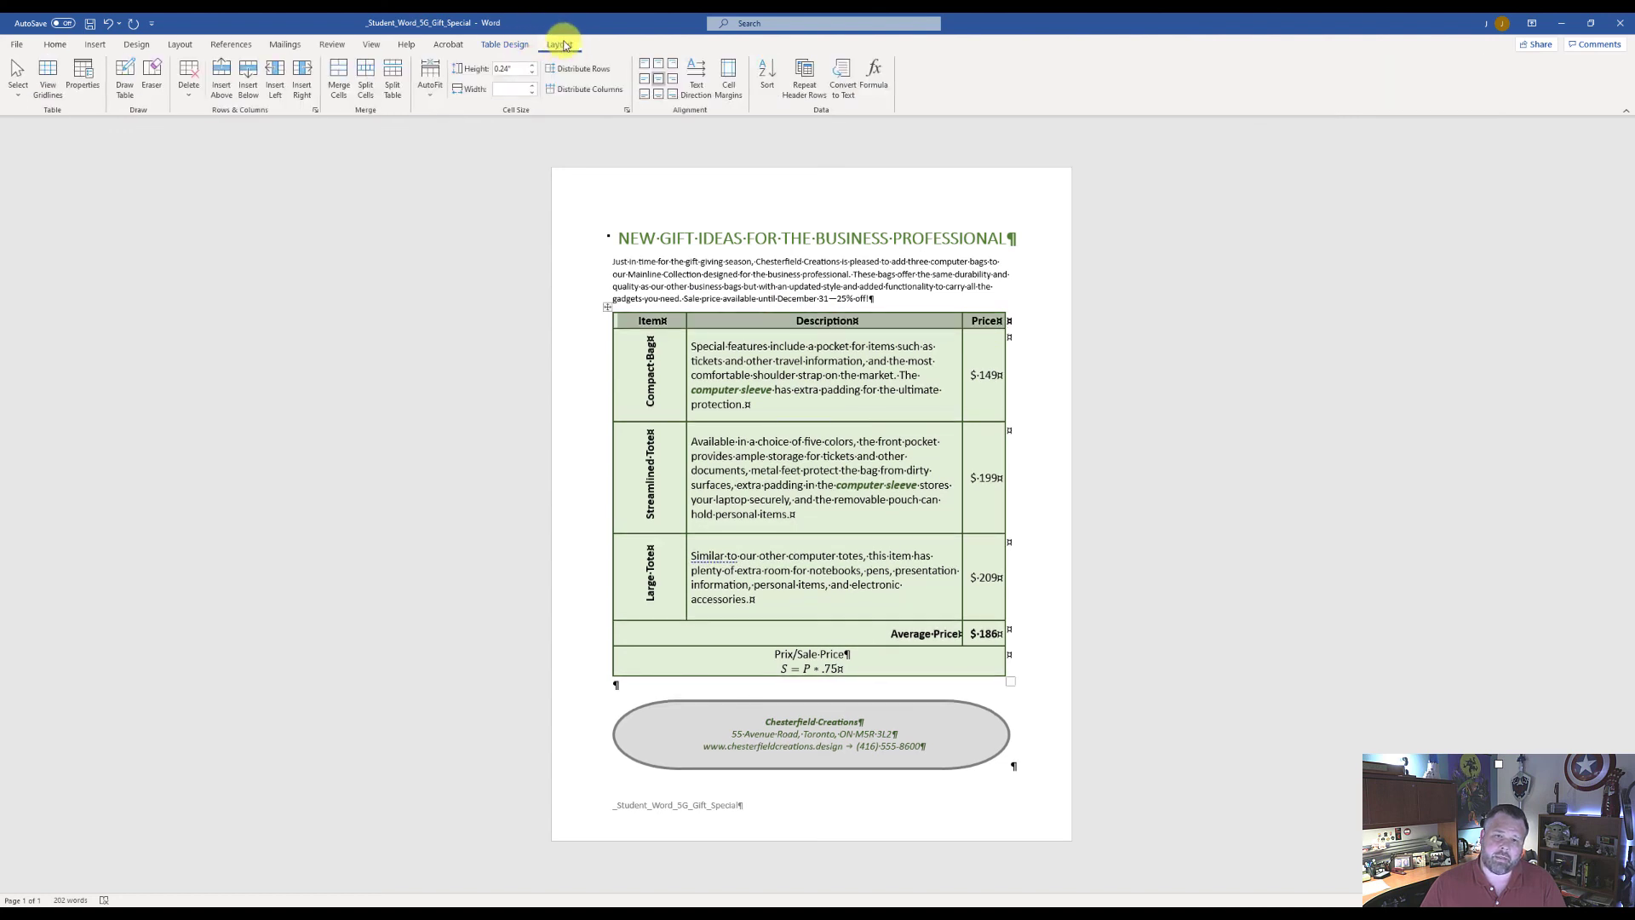
pyautogui.click(660, 64)
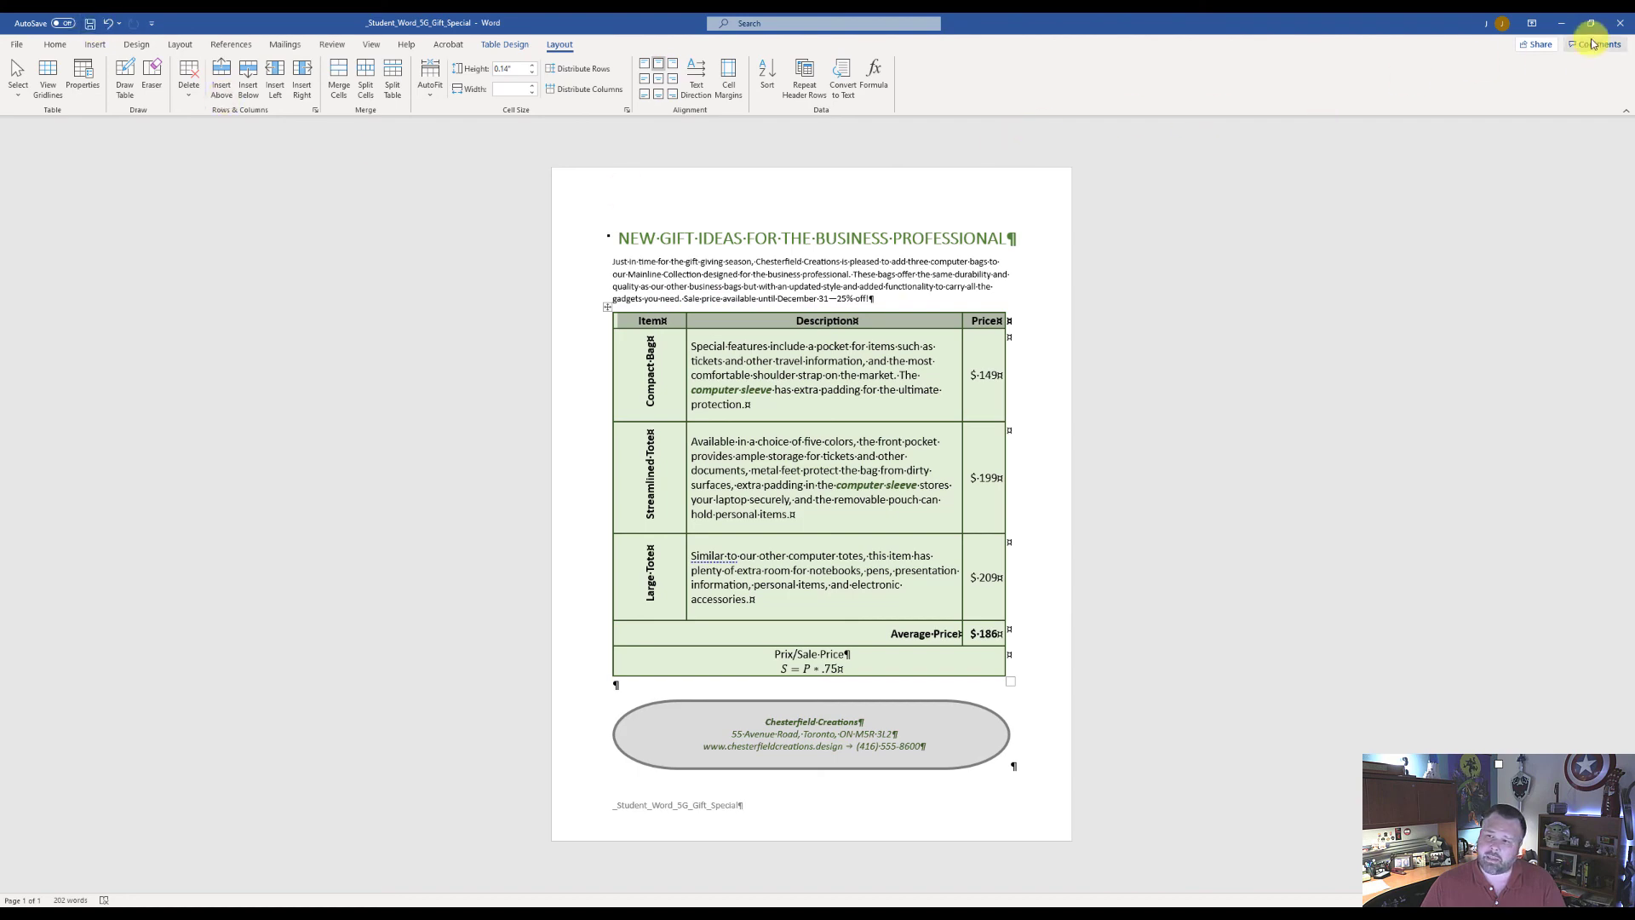
# Switch to the MyLab assignment page in the browser, upload _Student_Word_5G_Gift_Special and submit it for grading
pyautogui.click(1557, 25)
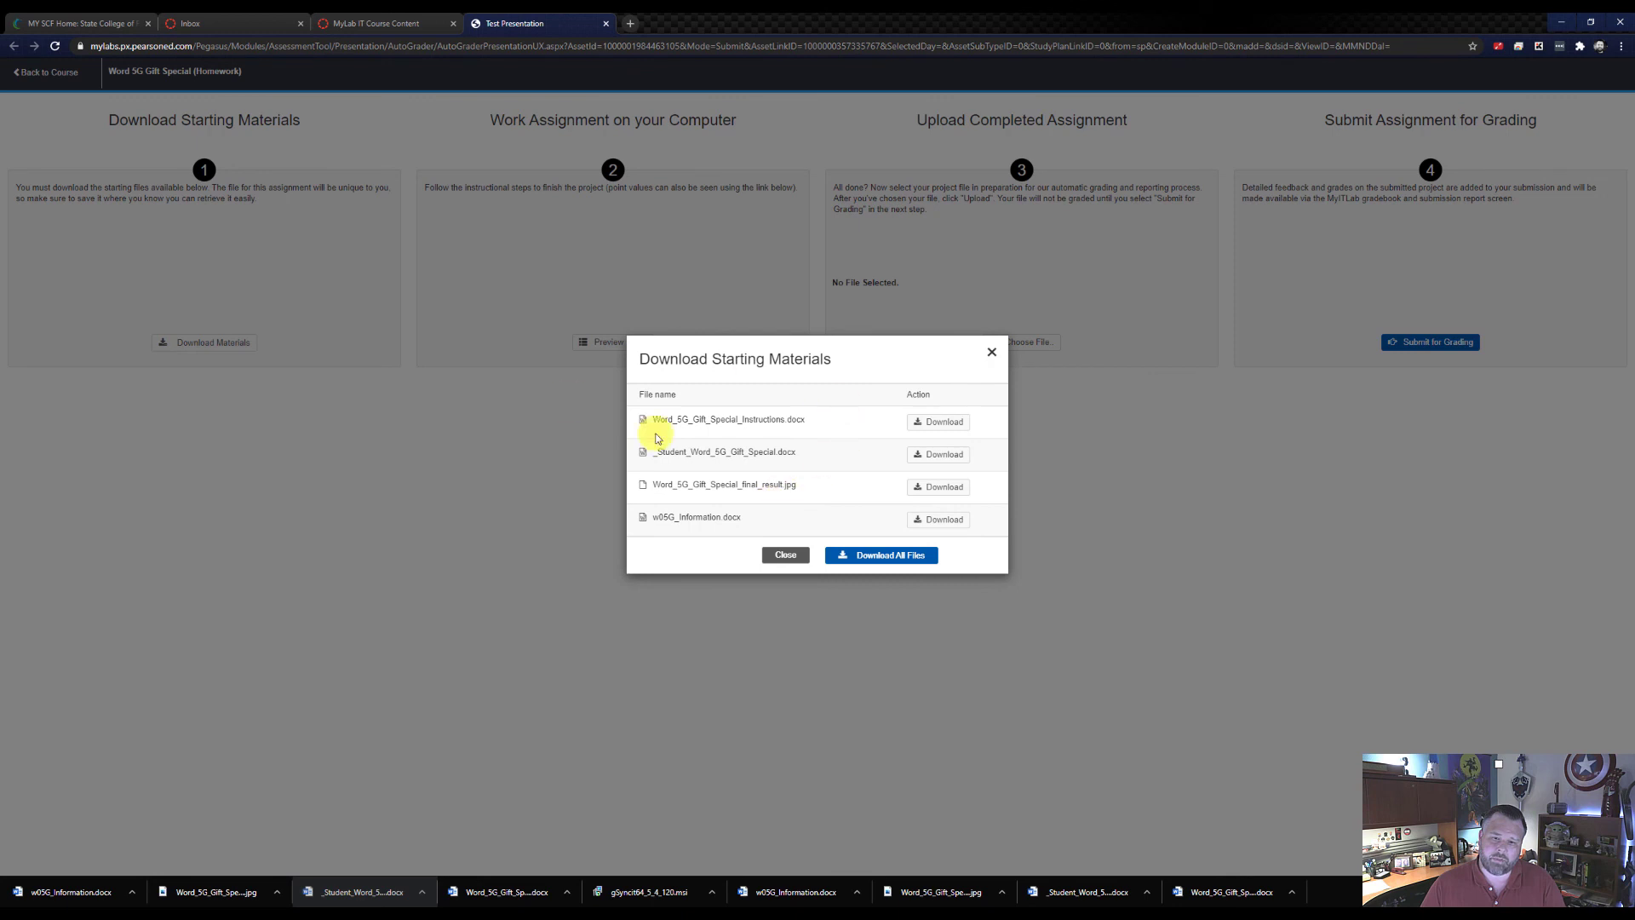
pyautogui.click(992, 356)
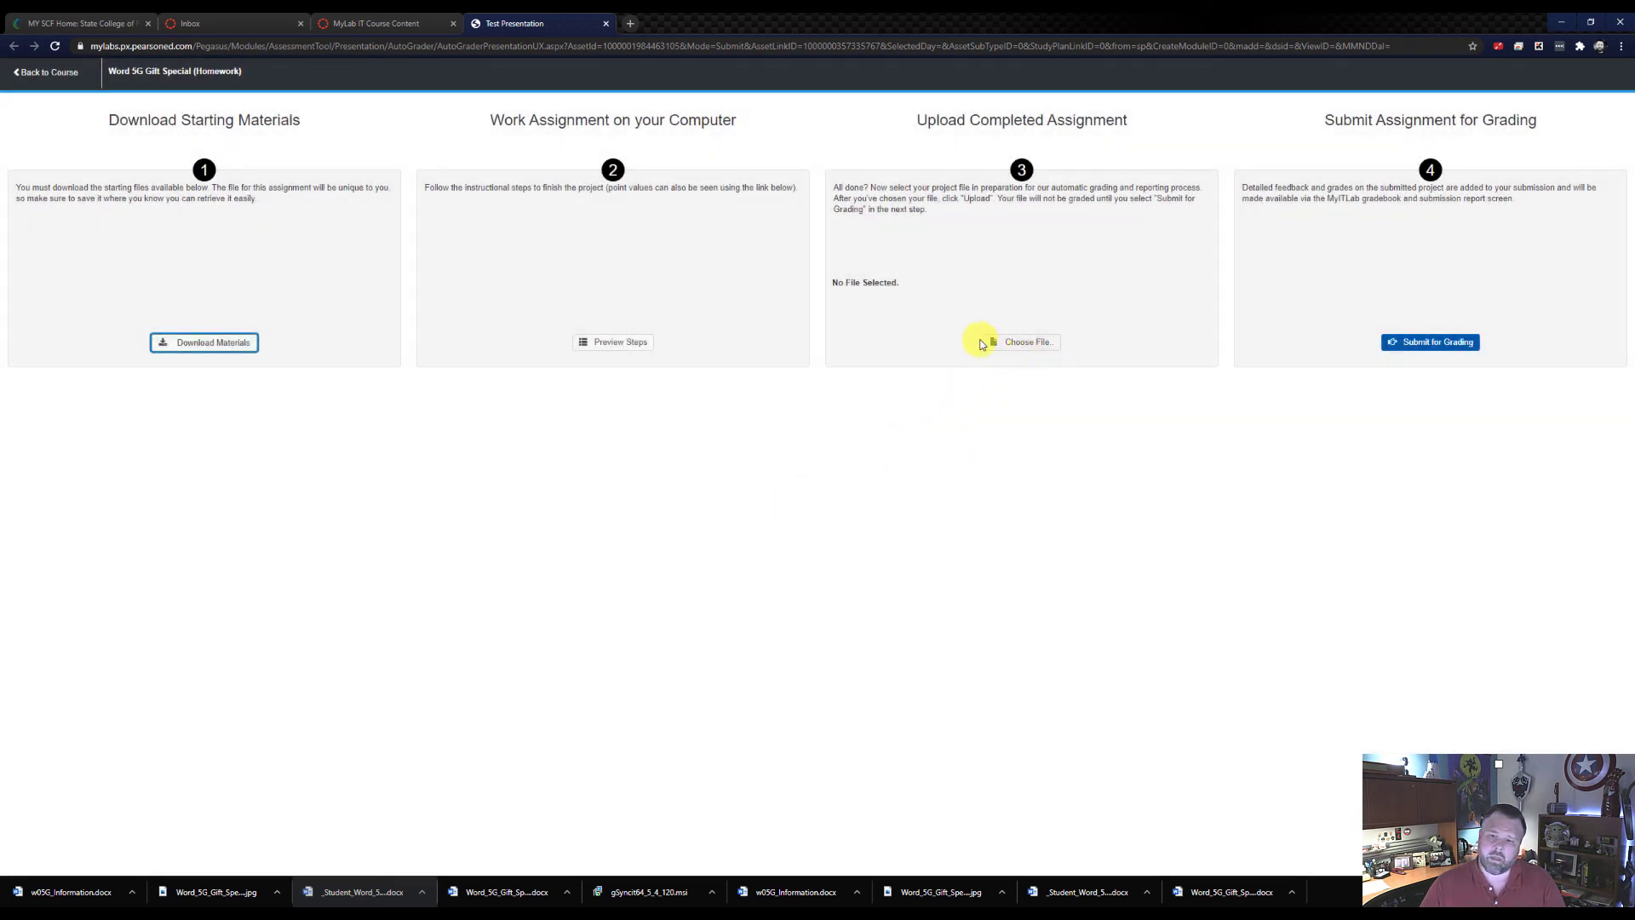
pyautogui.click(1029, 343)
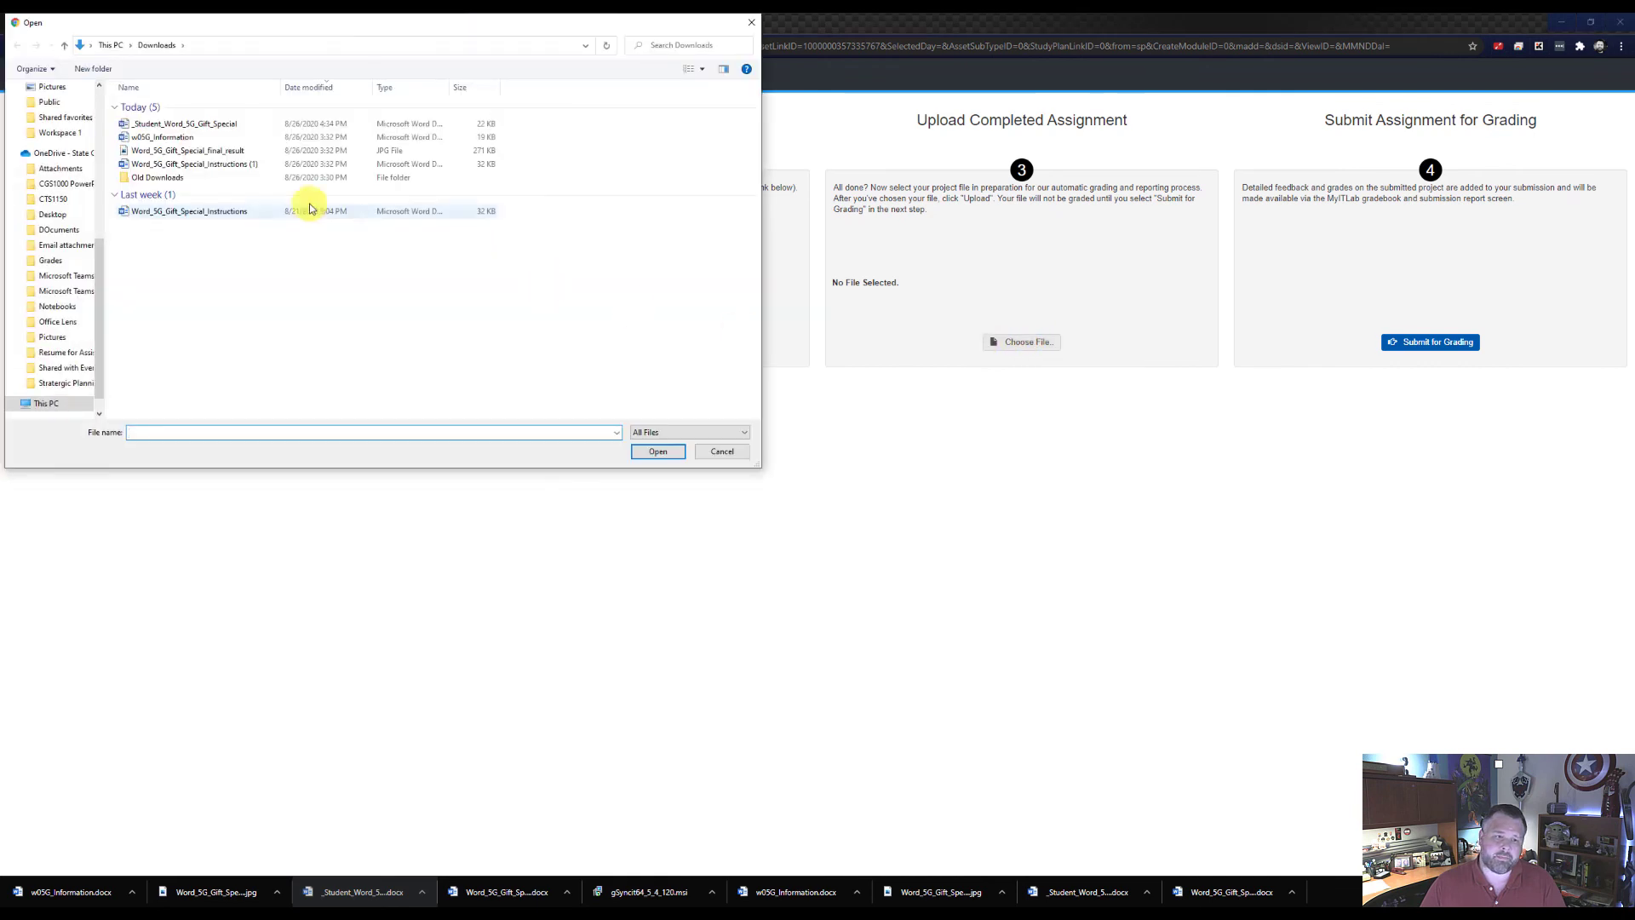
pyautogui.click(178, 125)
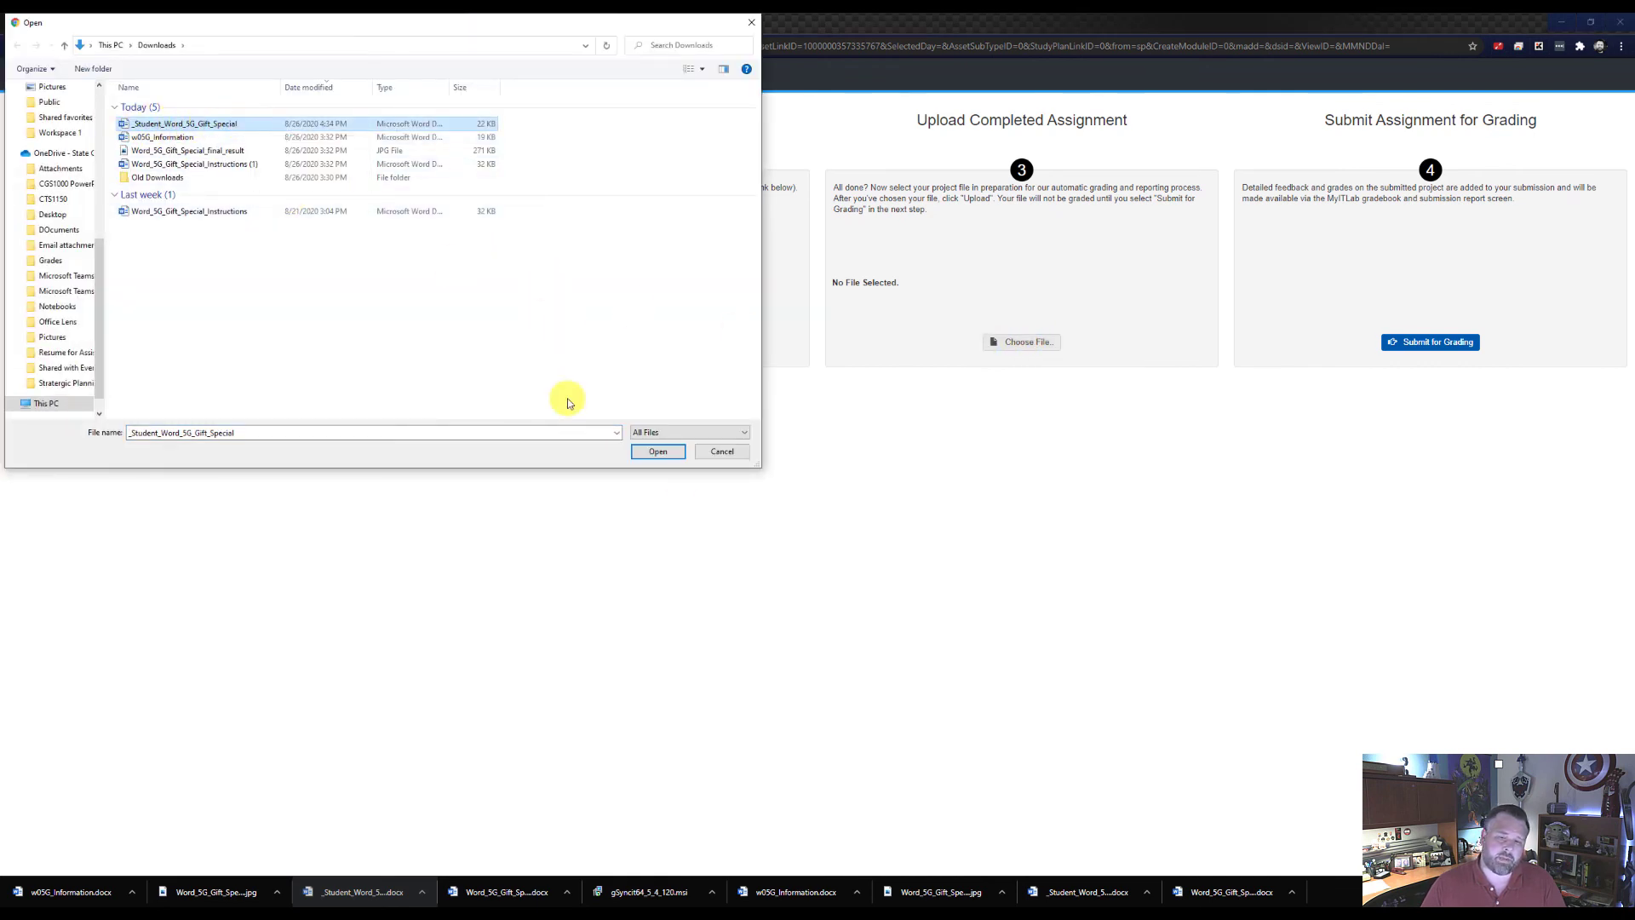
pyautogui.click(667, 453)
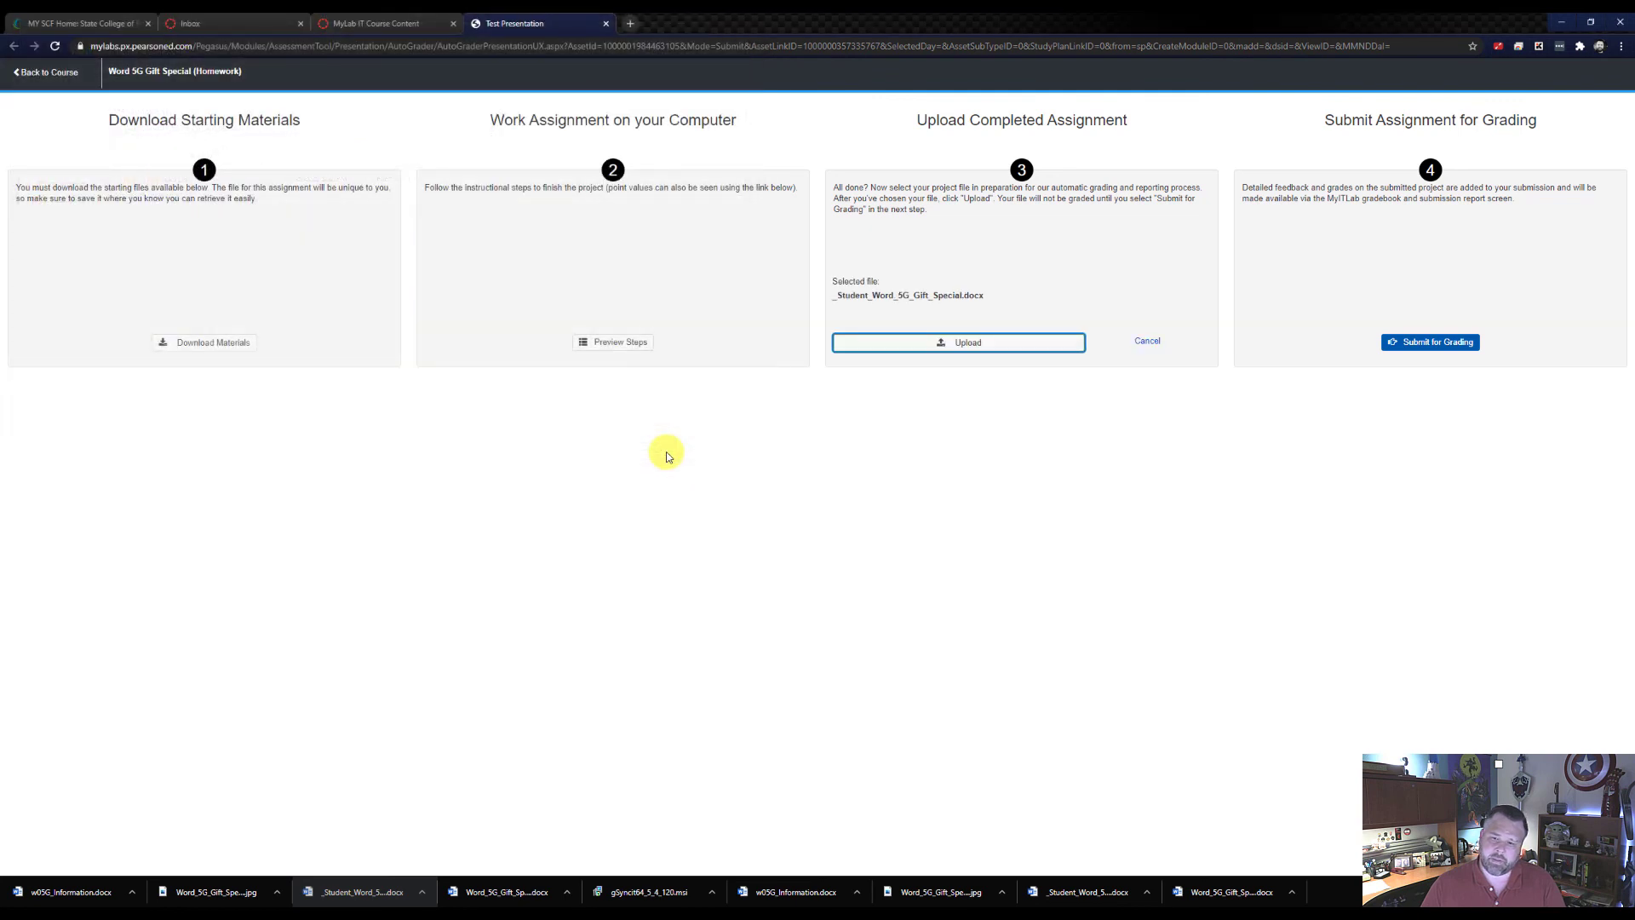
pyautogui.click(955, 344)
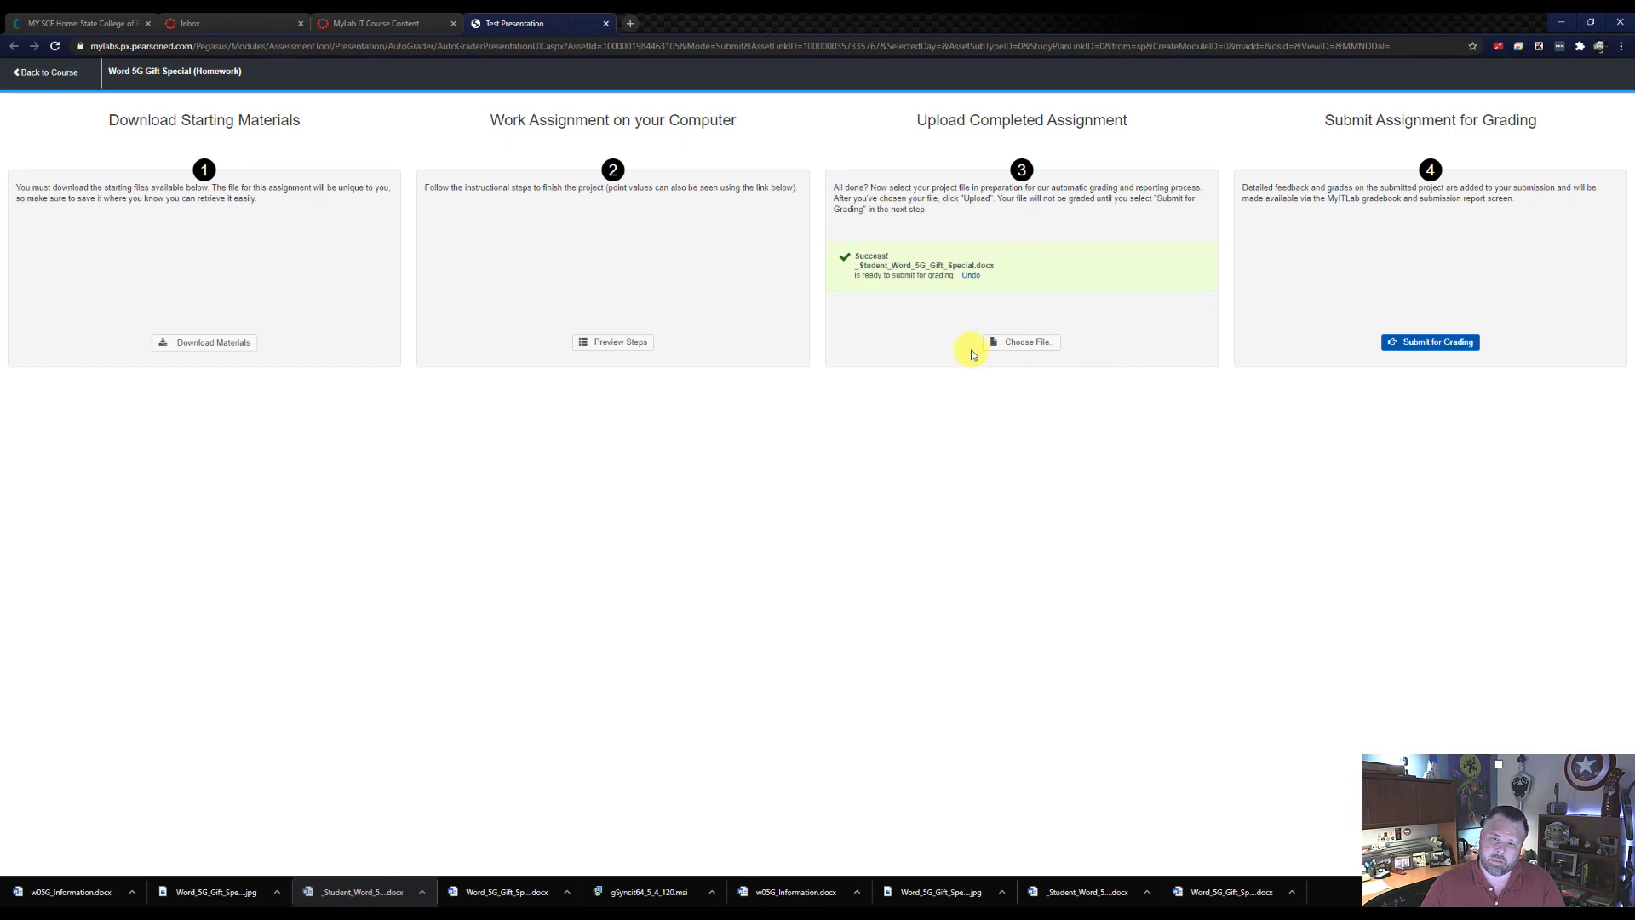
pyautogui.click(1430, 340)
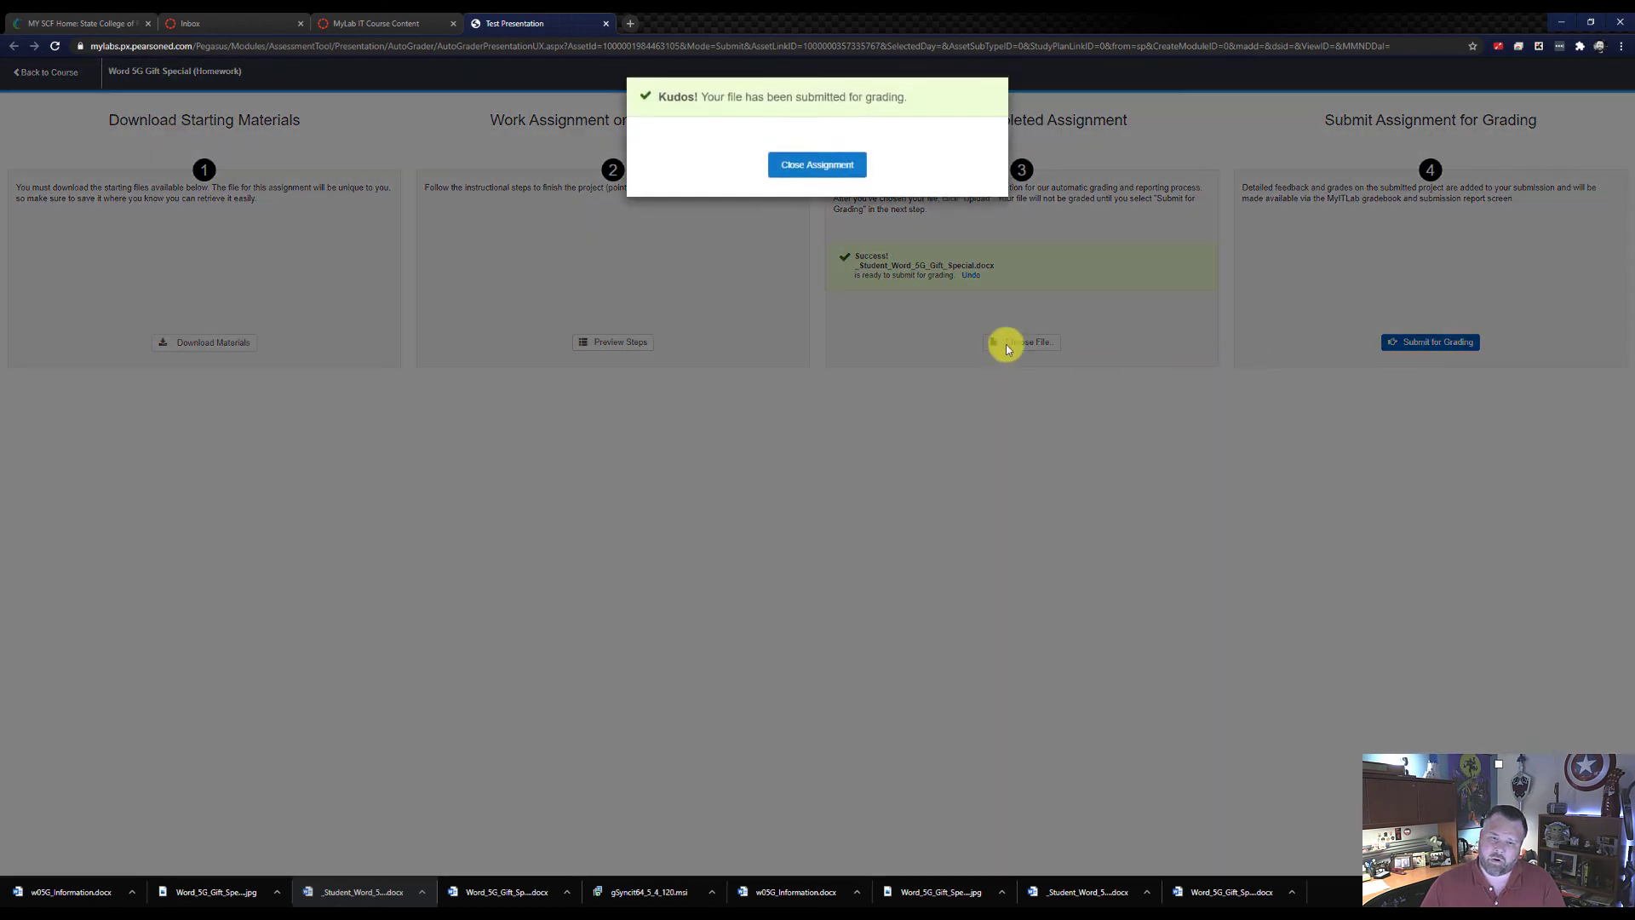
pyautogui.click(803, 479)
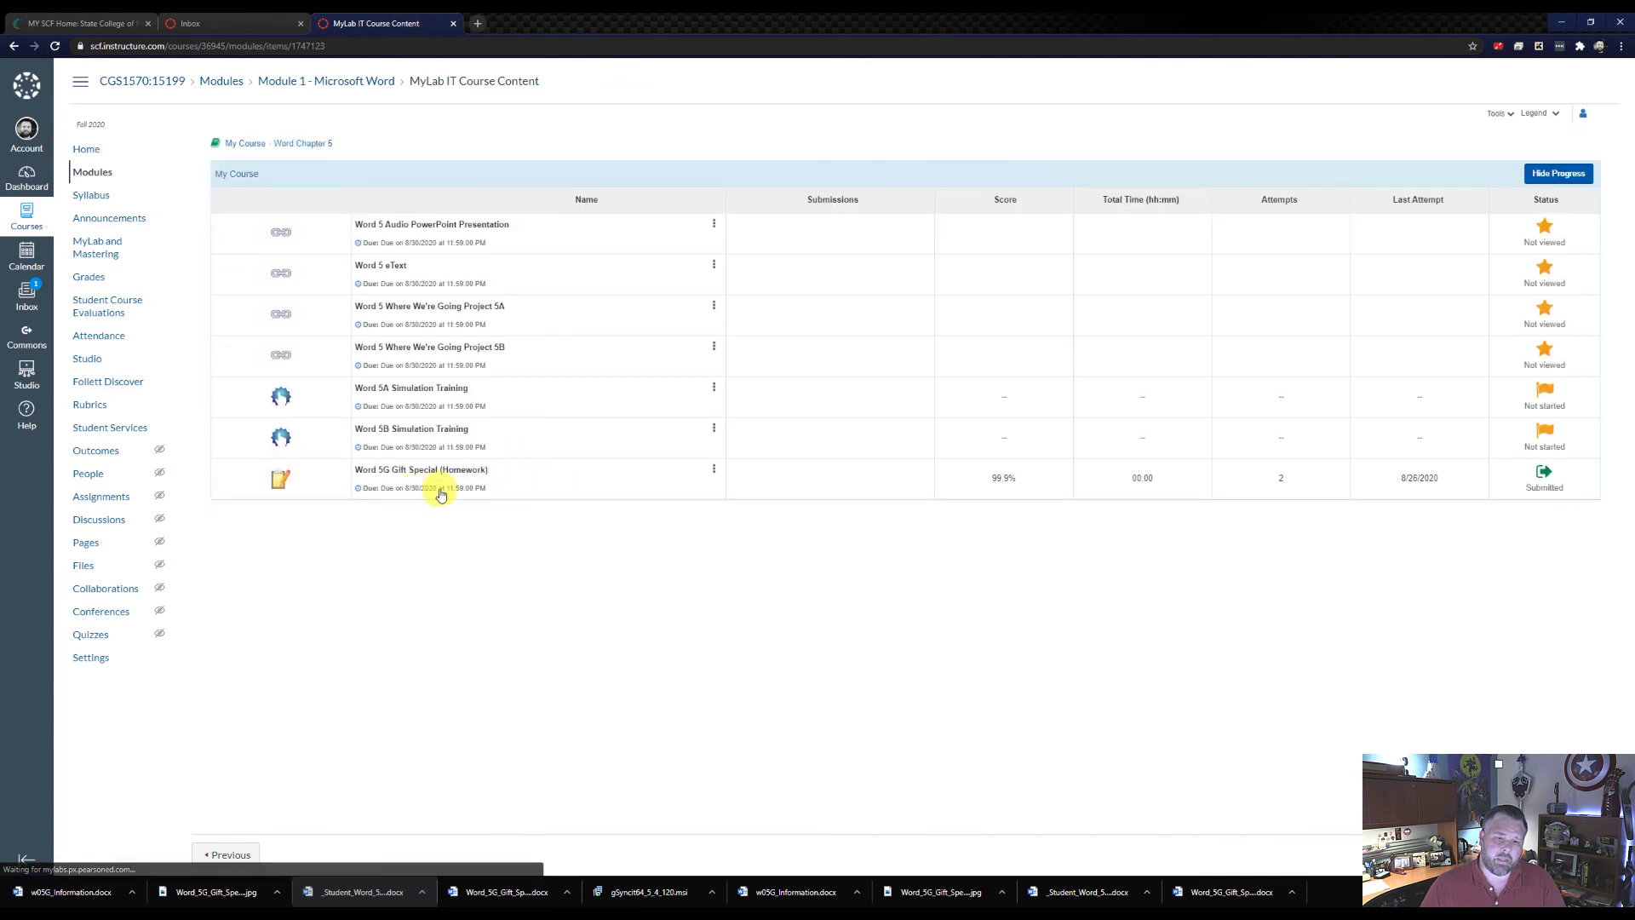
# View Submission 3/3 of Word 5G Gift Special (Homework) and expand the score details of instruction step 6
pyautogui.click(713, 473)
pyautogui.click(672, 446)
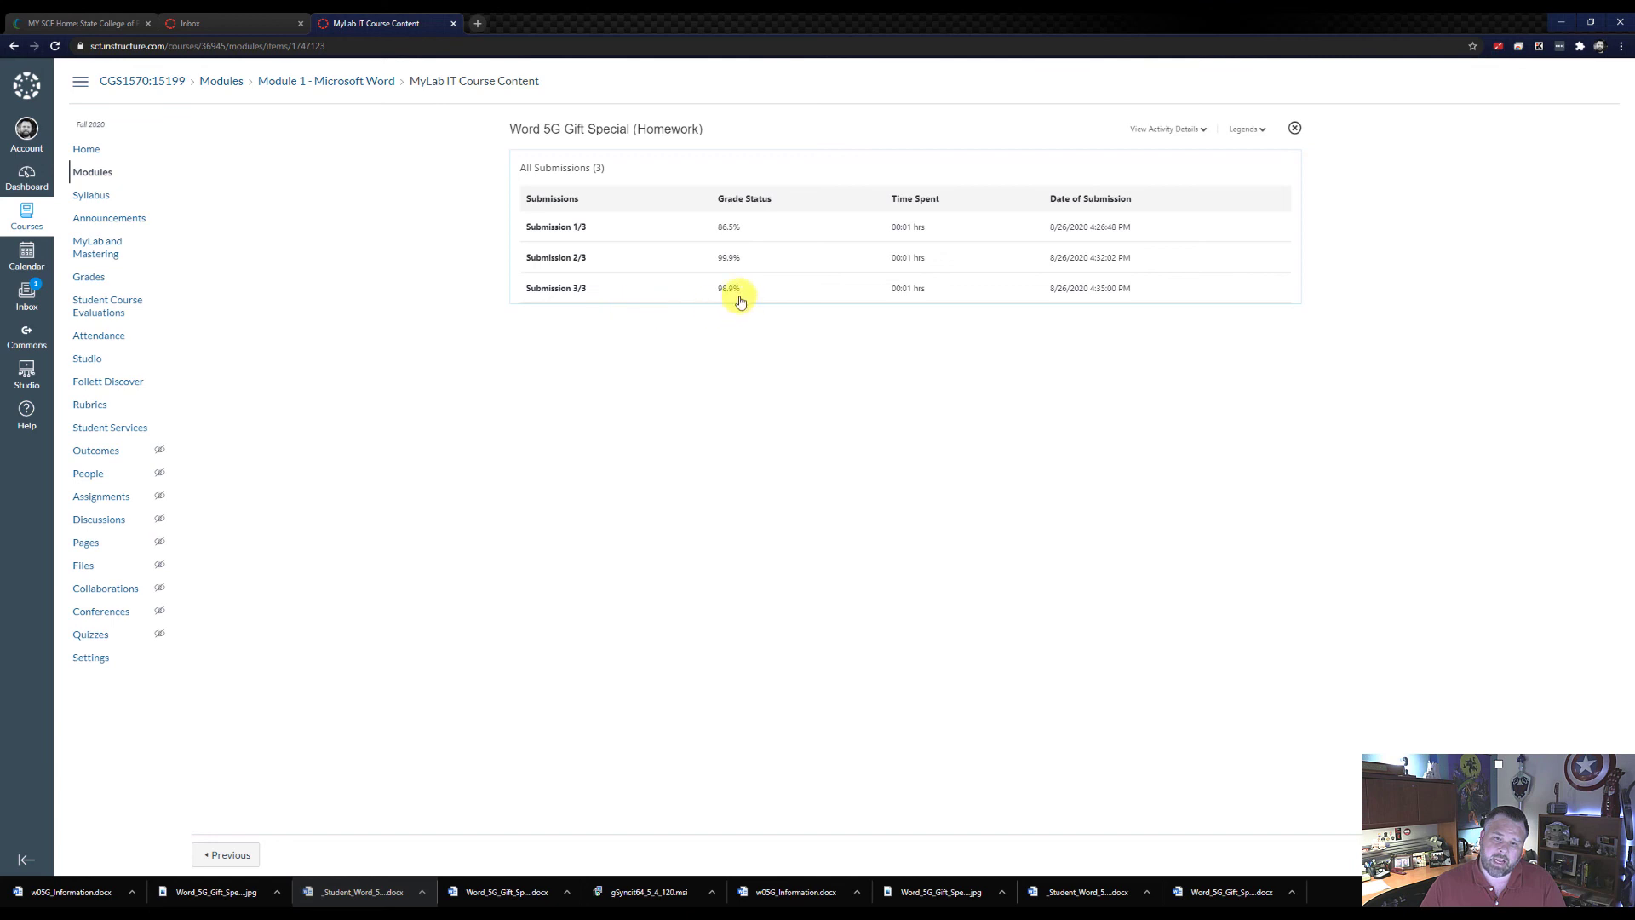
pyautogui.click(576, 288)
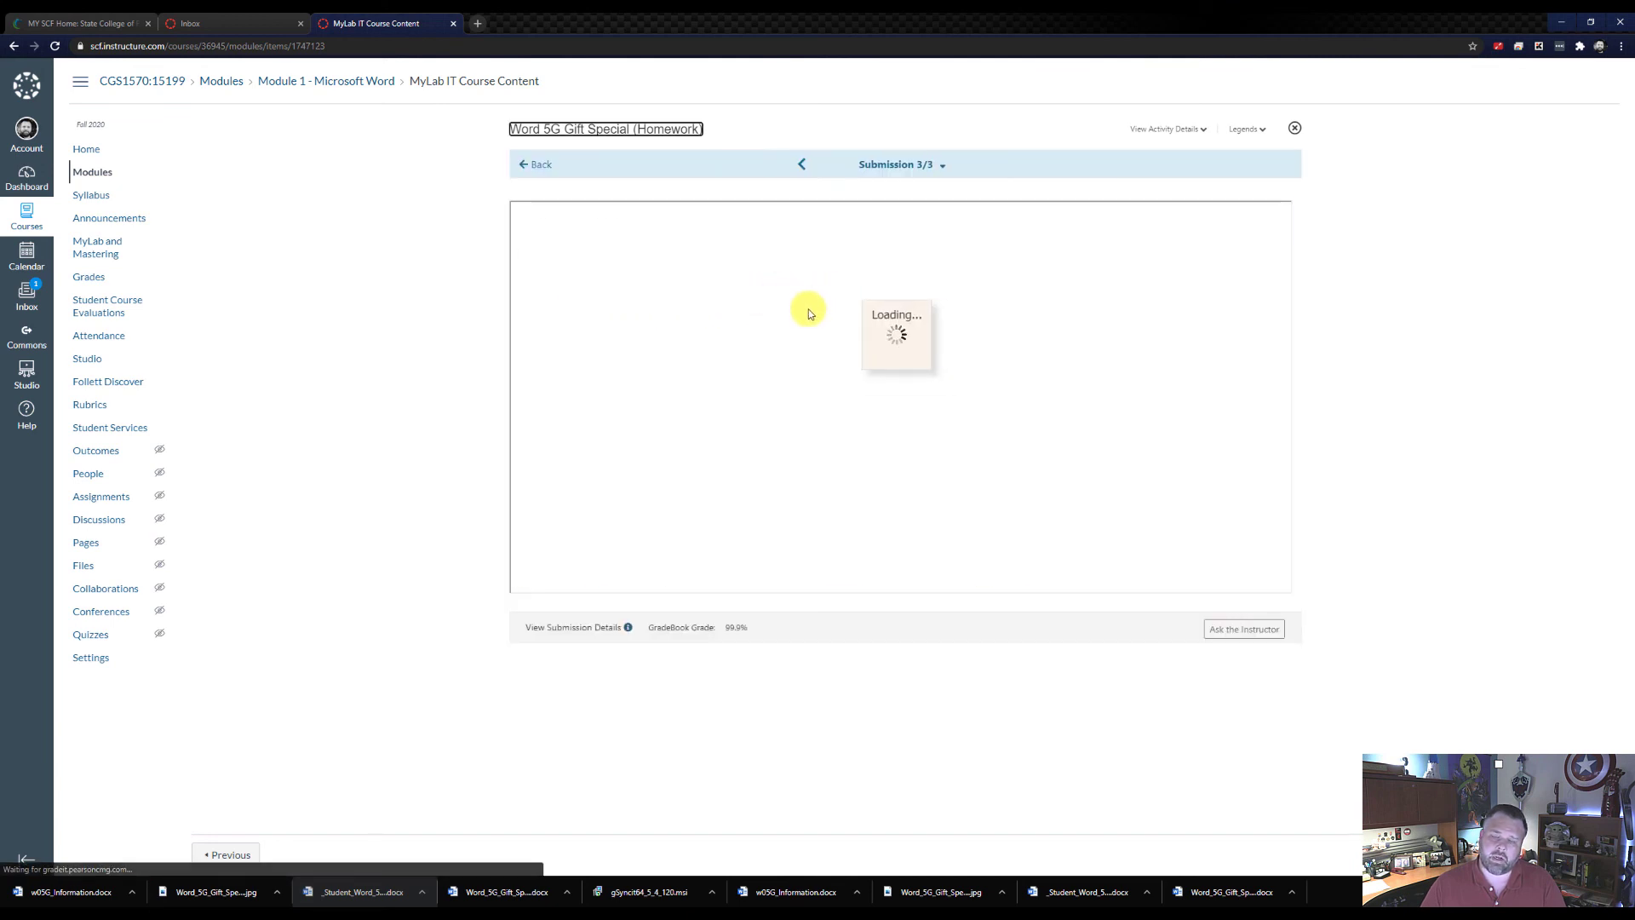
pyautogui.scroll(-3, 916, 435)
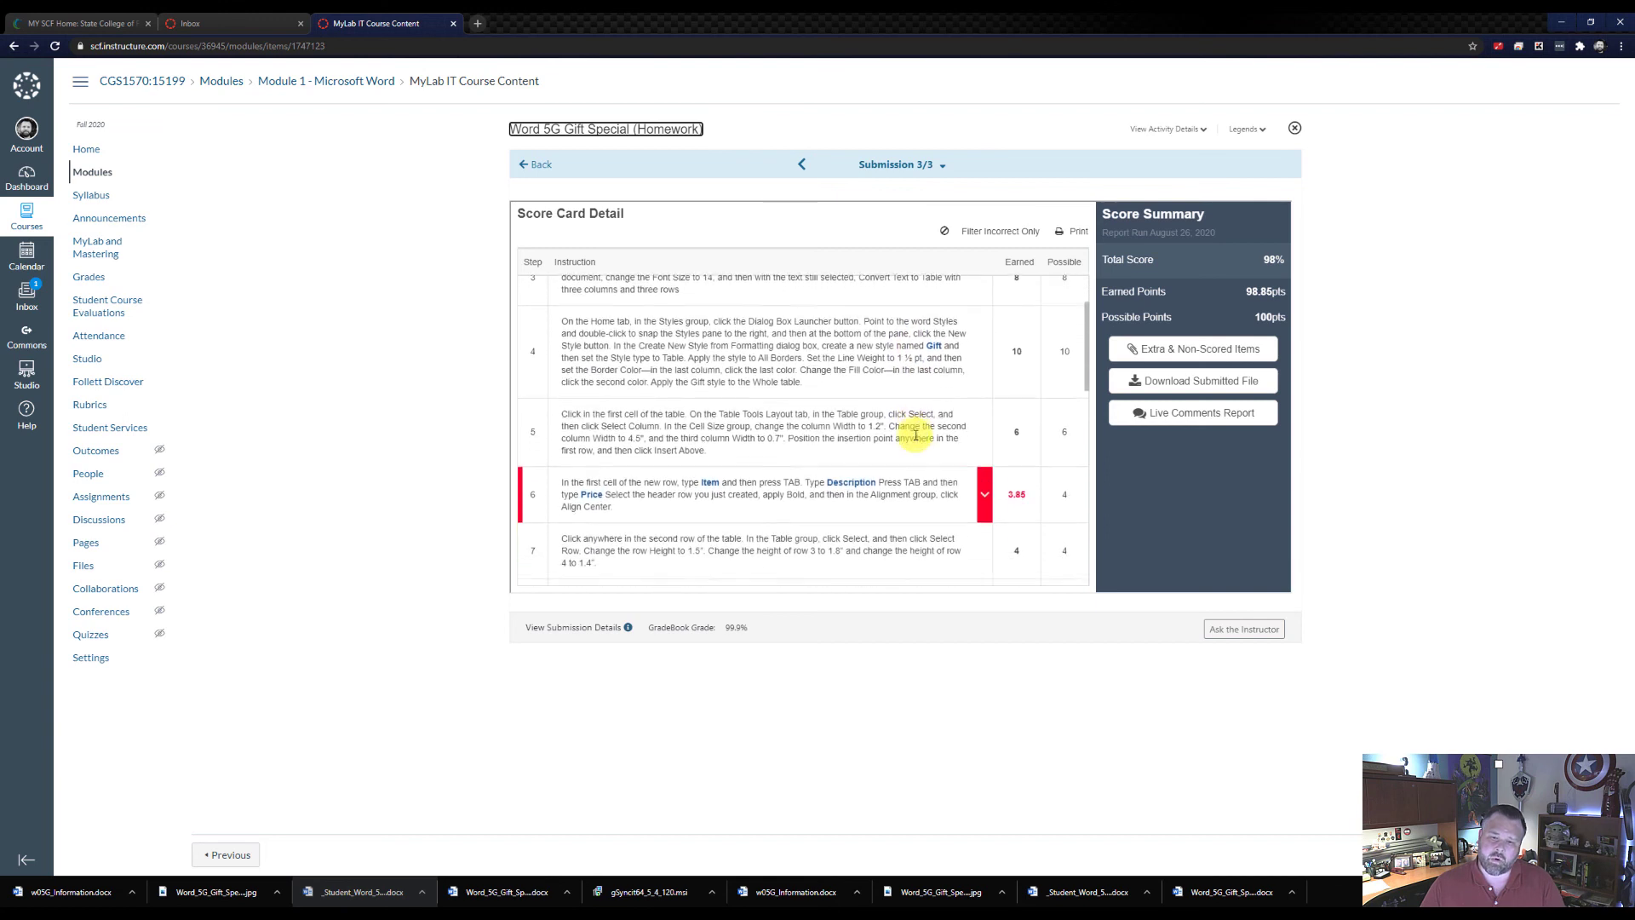
pyautogui.click(988, 461)
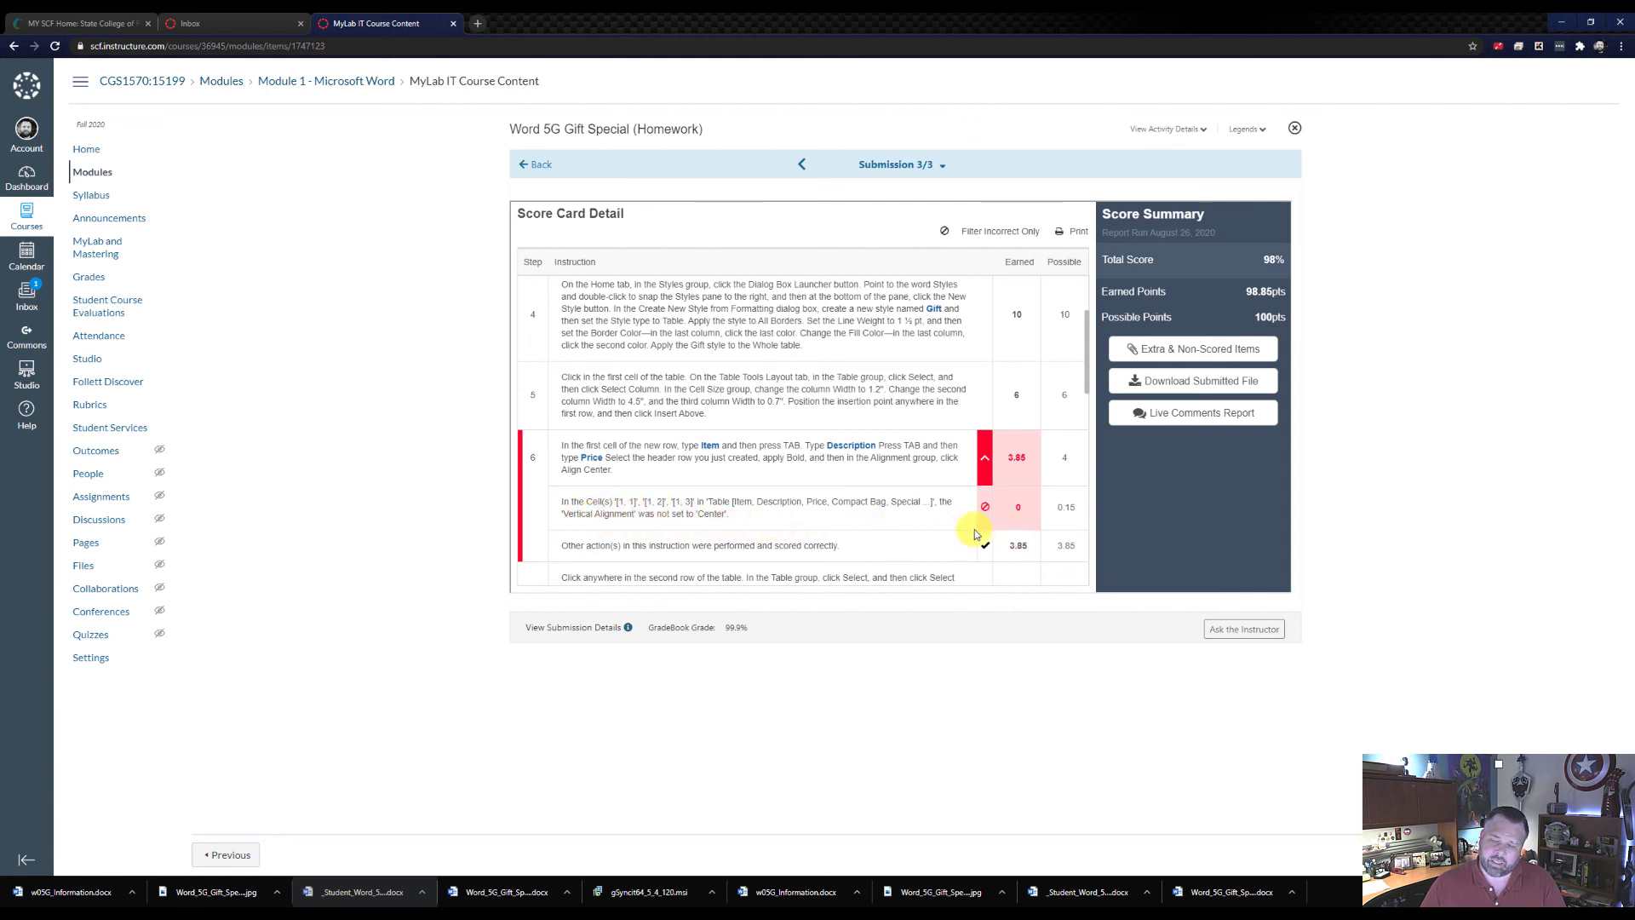
# Expand the score details of instruction step 11 in the score card and examine its point deduction
pyautogui.scroll(-3, 969, 534)
pyautogui.scroll(-2, 976, 528)
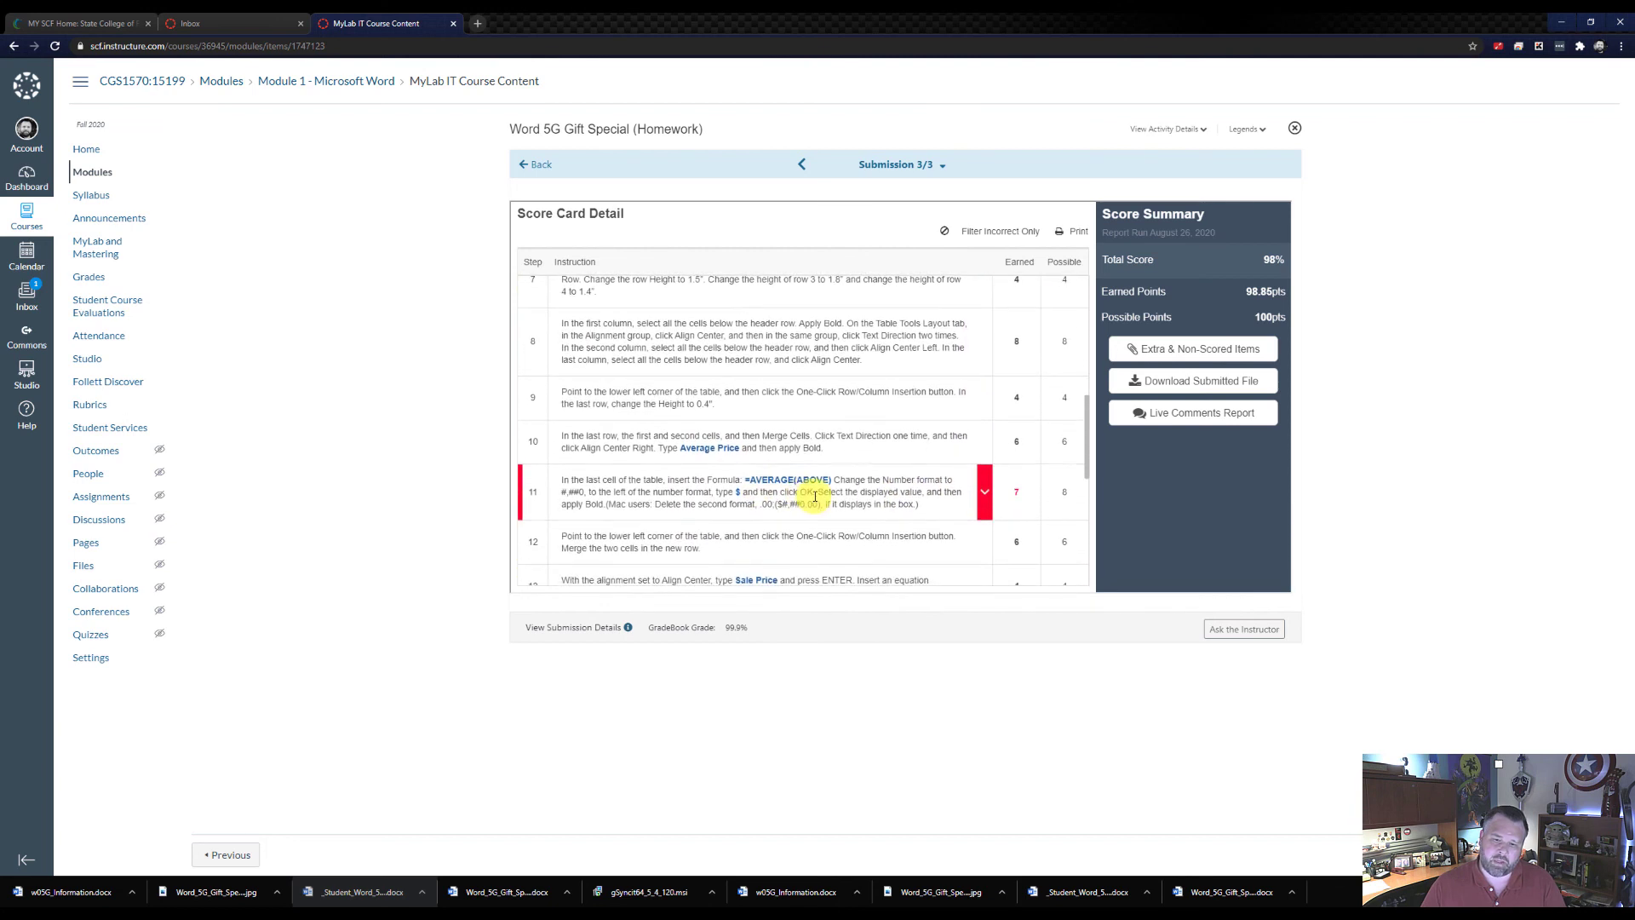
pyautogui.click(985, 492)
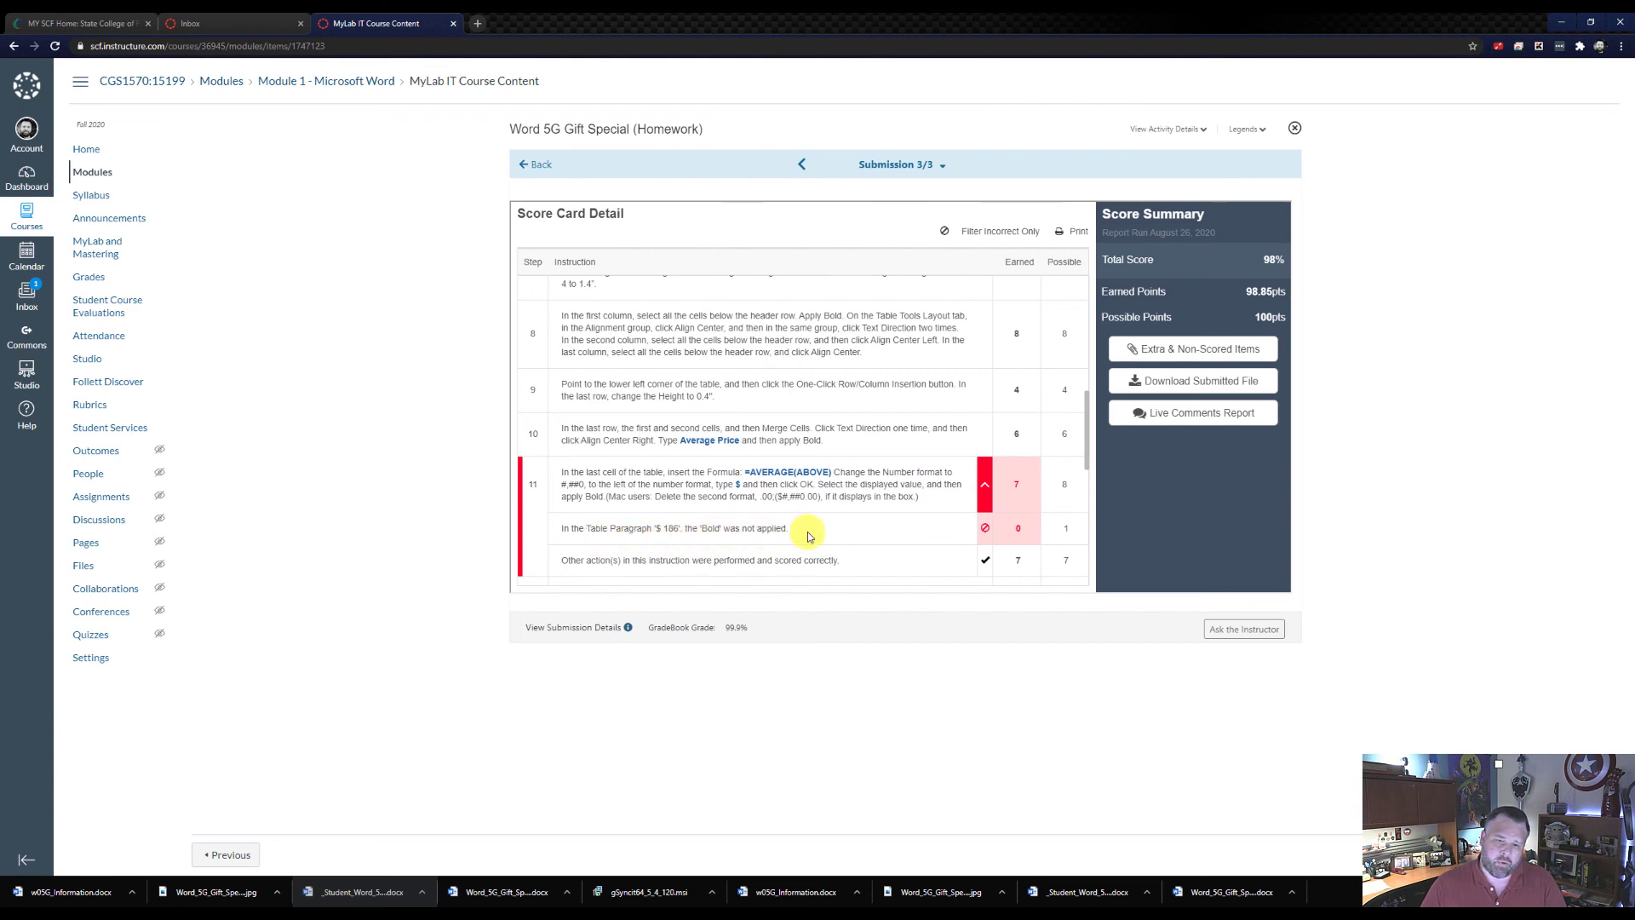
pyautogui.scroll(-1, 954, 541)
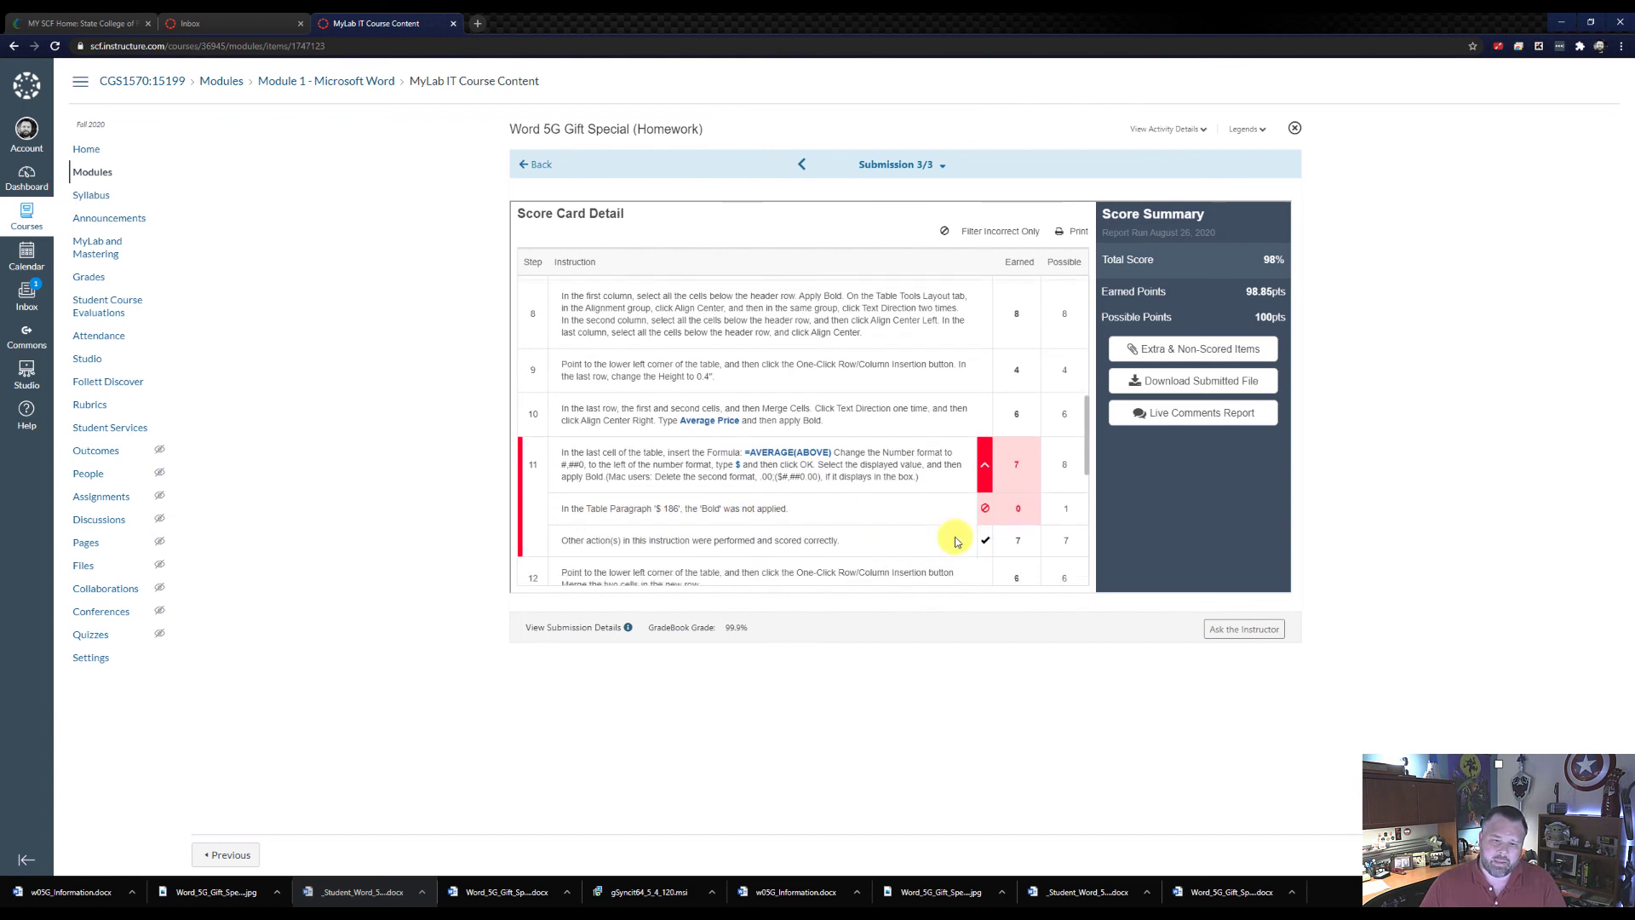
pyautogui.scroll(-1, 954, 541)
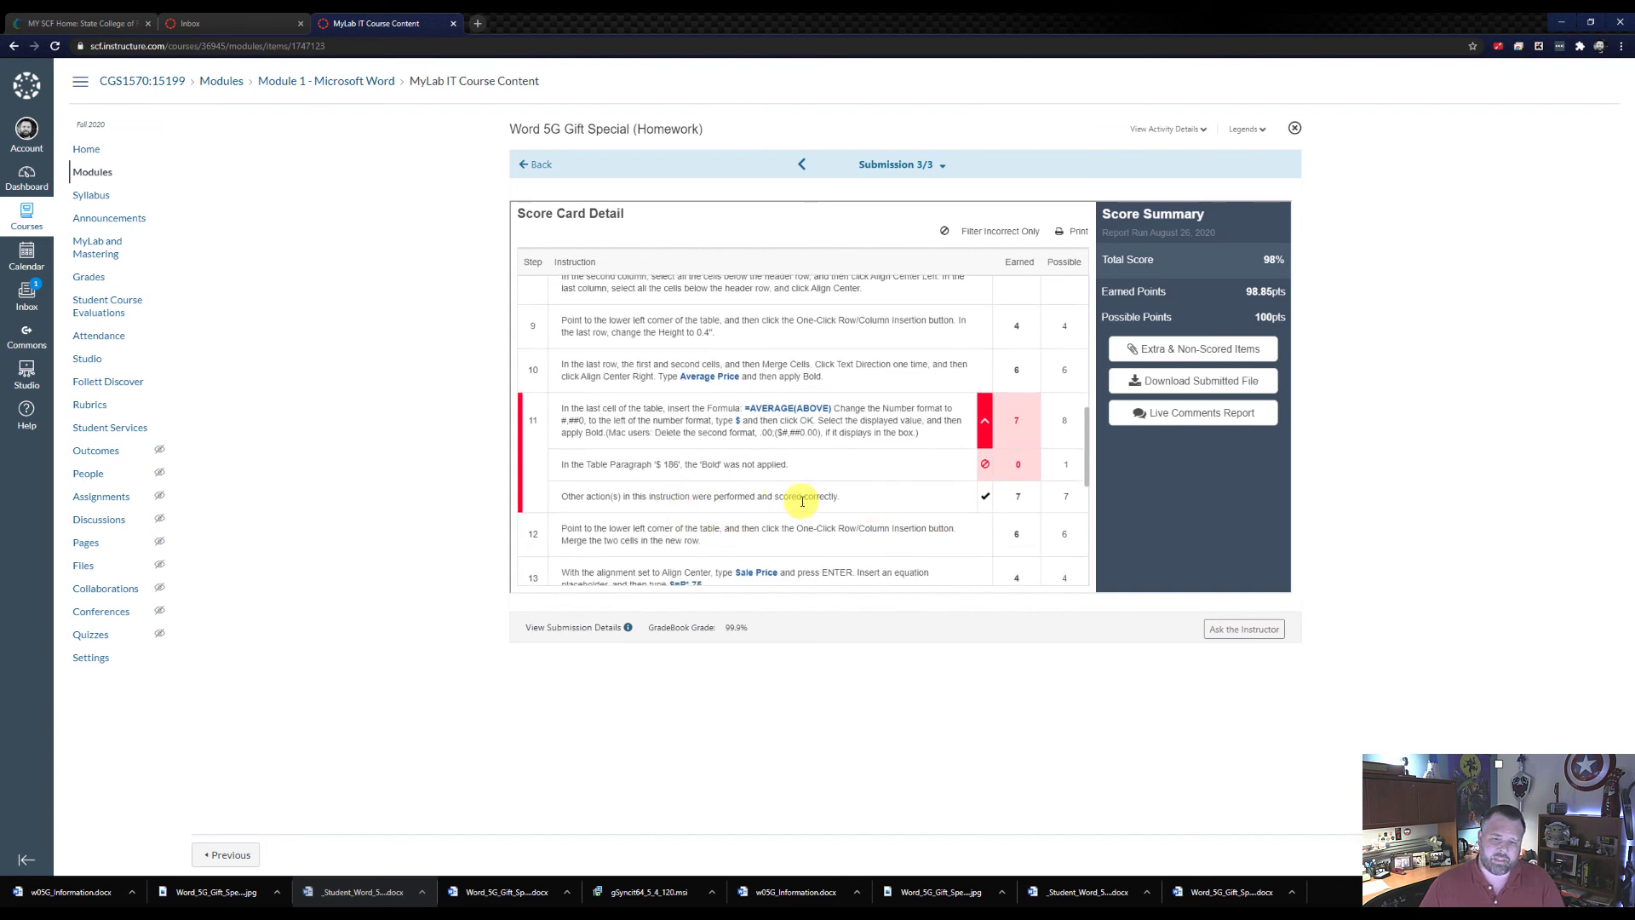
# Review the score card from instruction step 12 through step 14, then recheck the earlier steps back to step 1
pyautogui.scroll(-2, 801, 506)
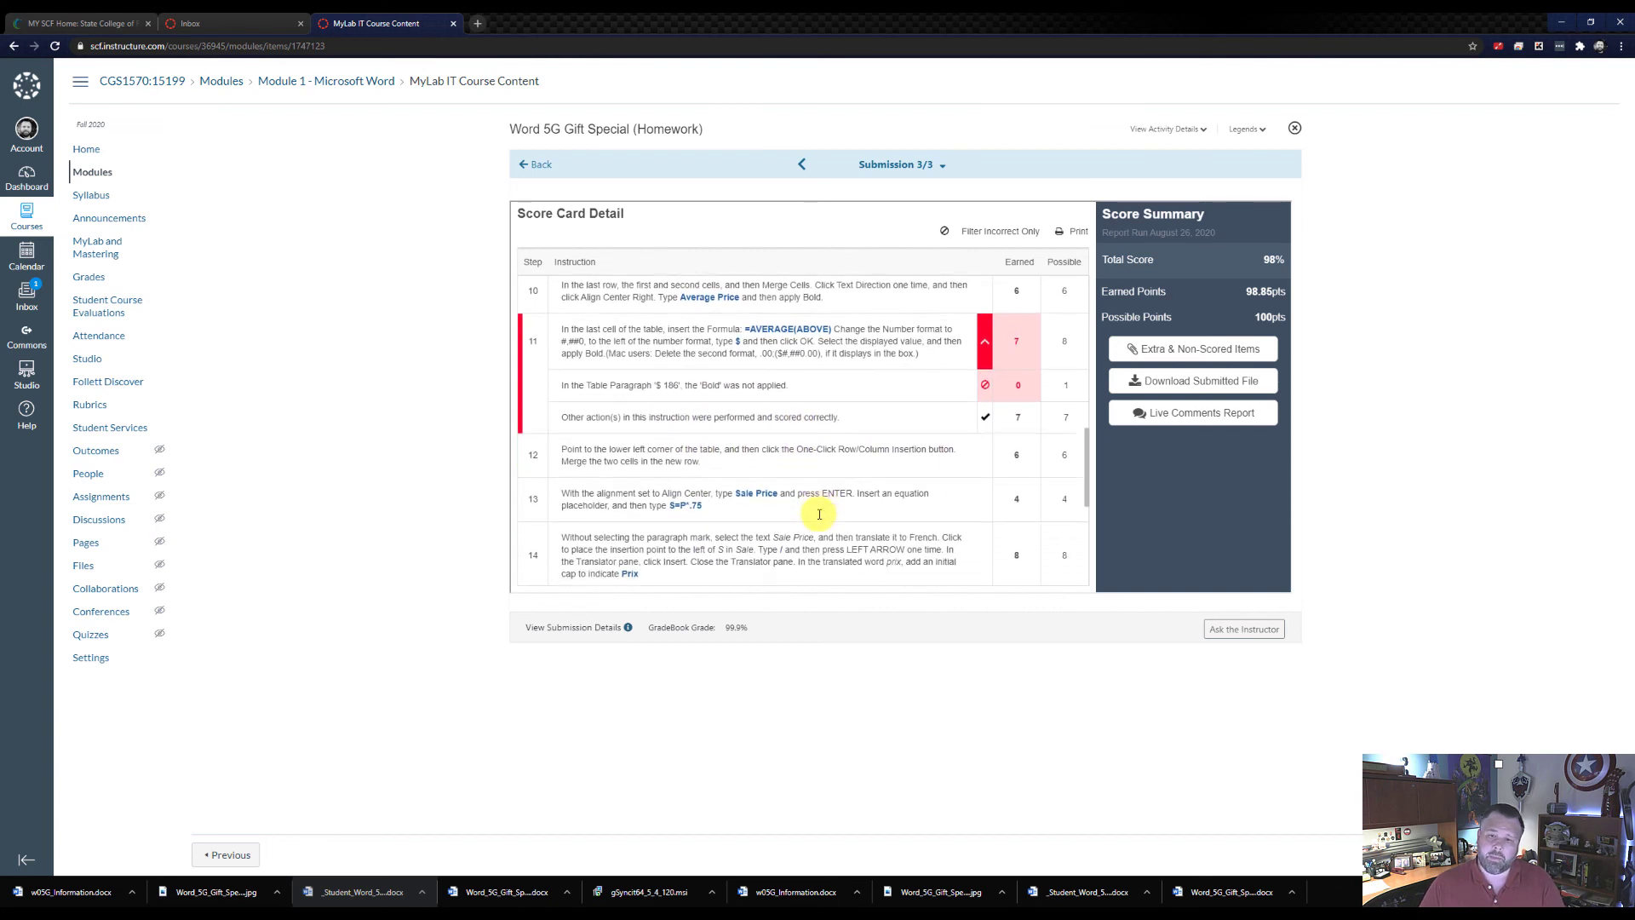
pyautogui.scroll(-1, 819, 514)
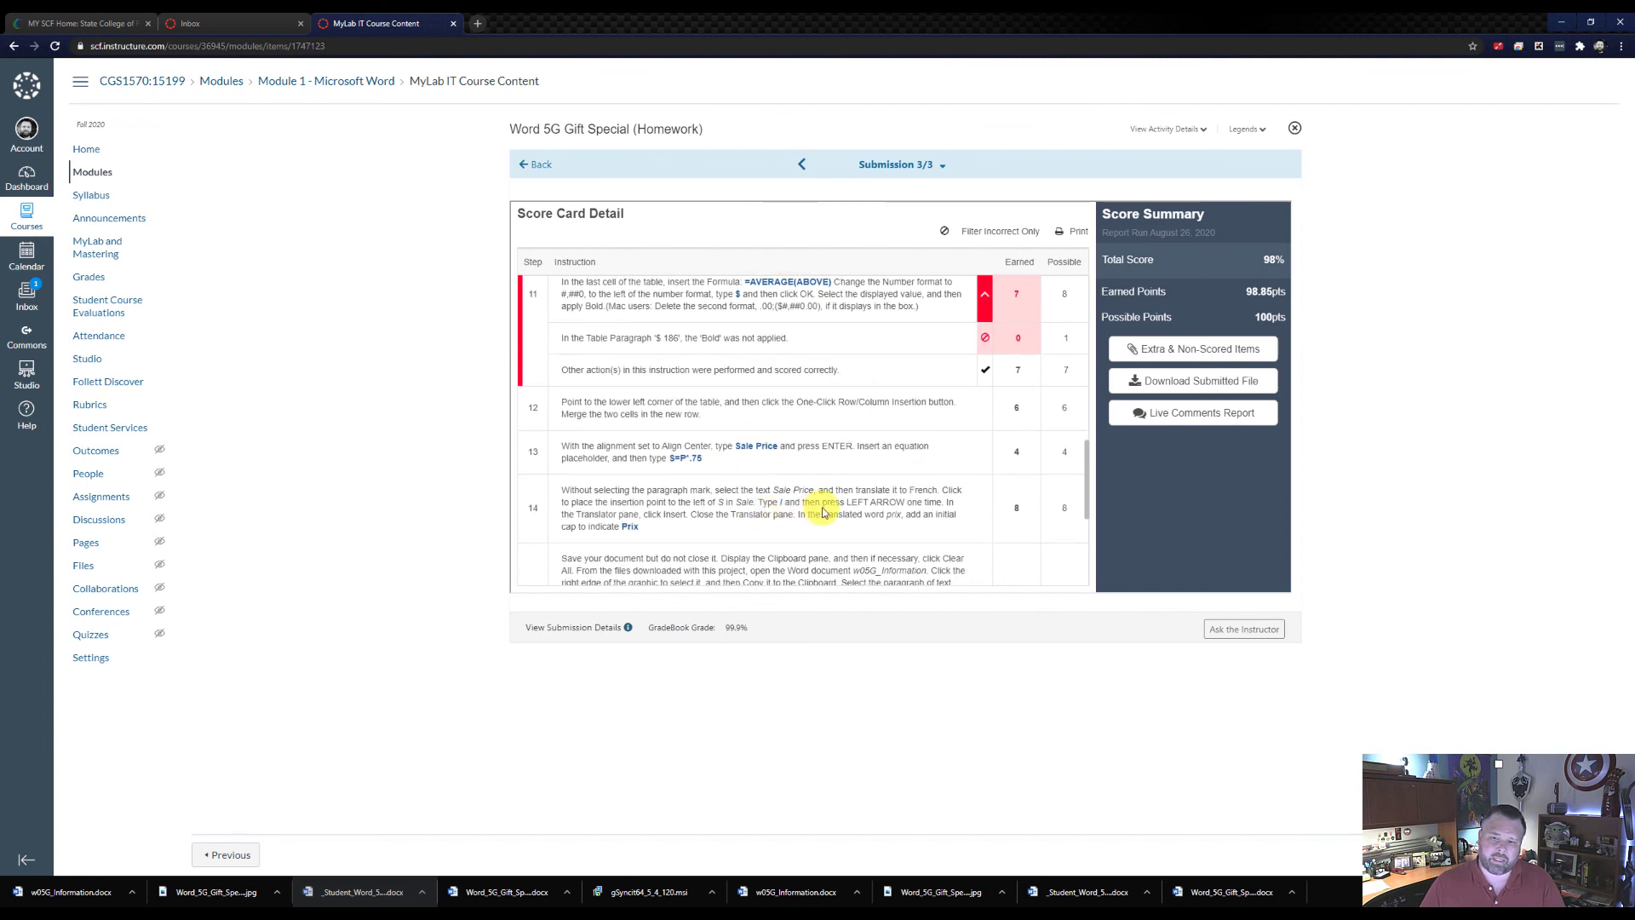
pyautogui.scroll(5, 754, 525)
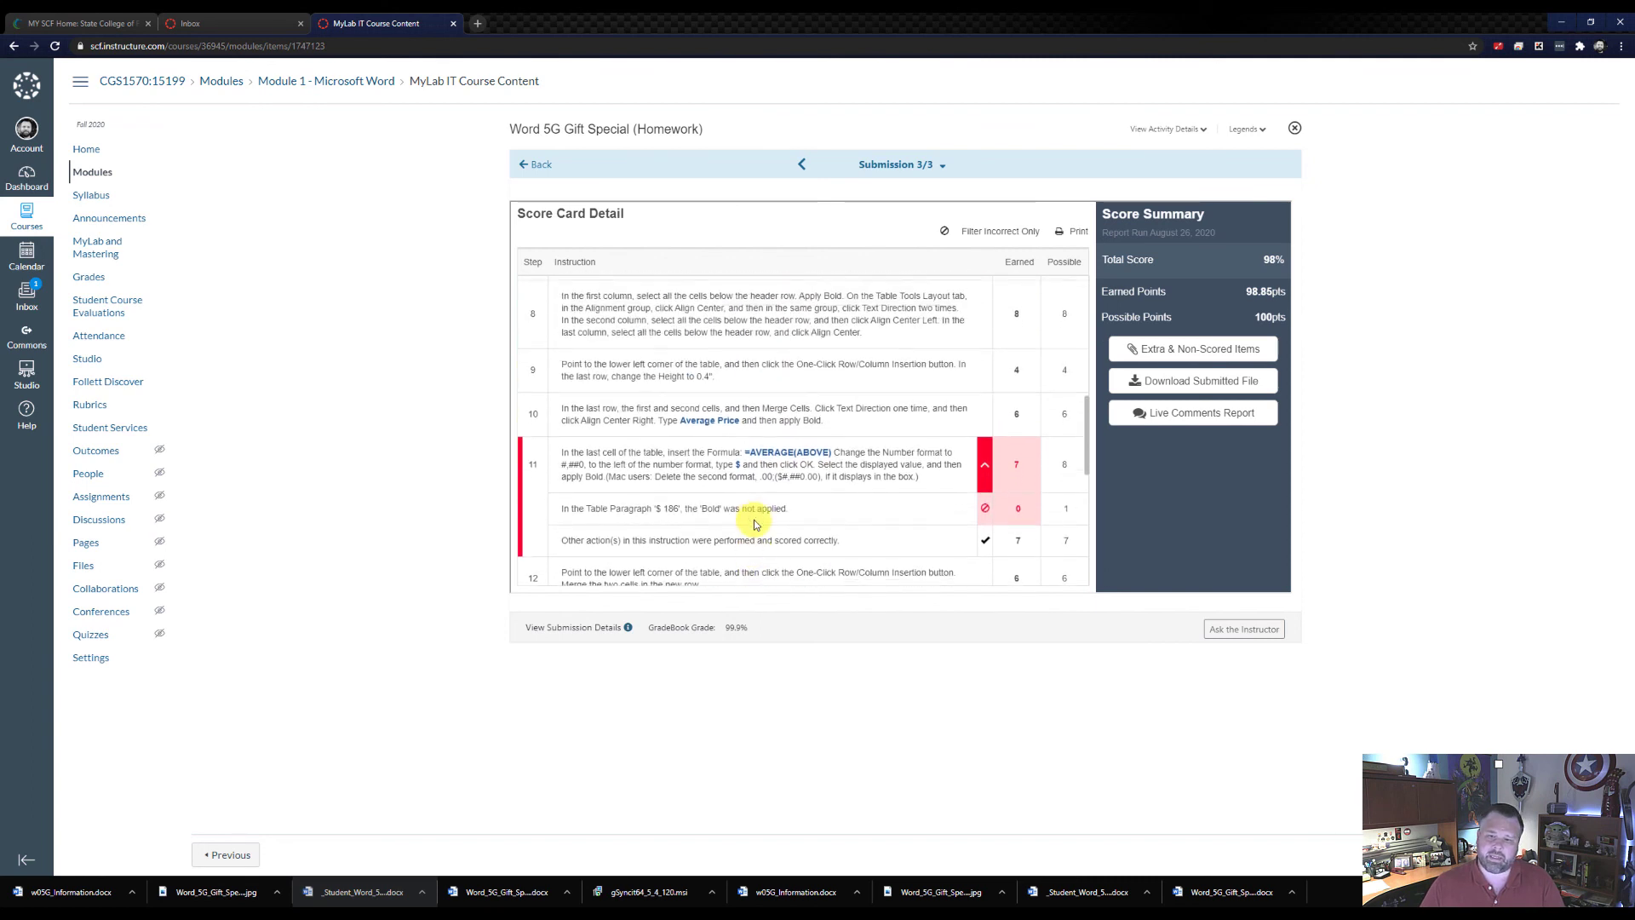
pyautogui.scroll(3, 754, 525)
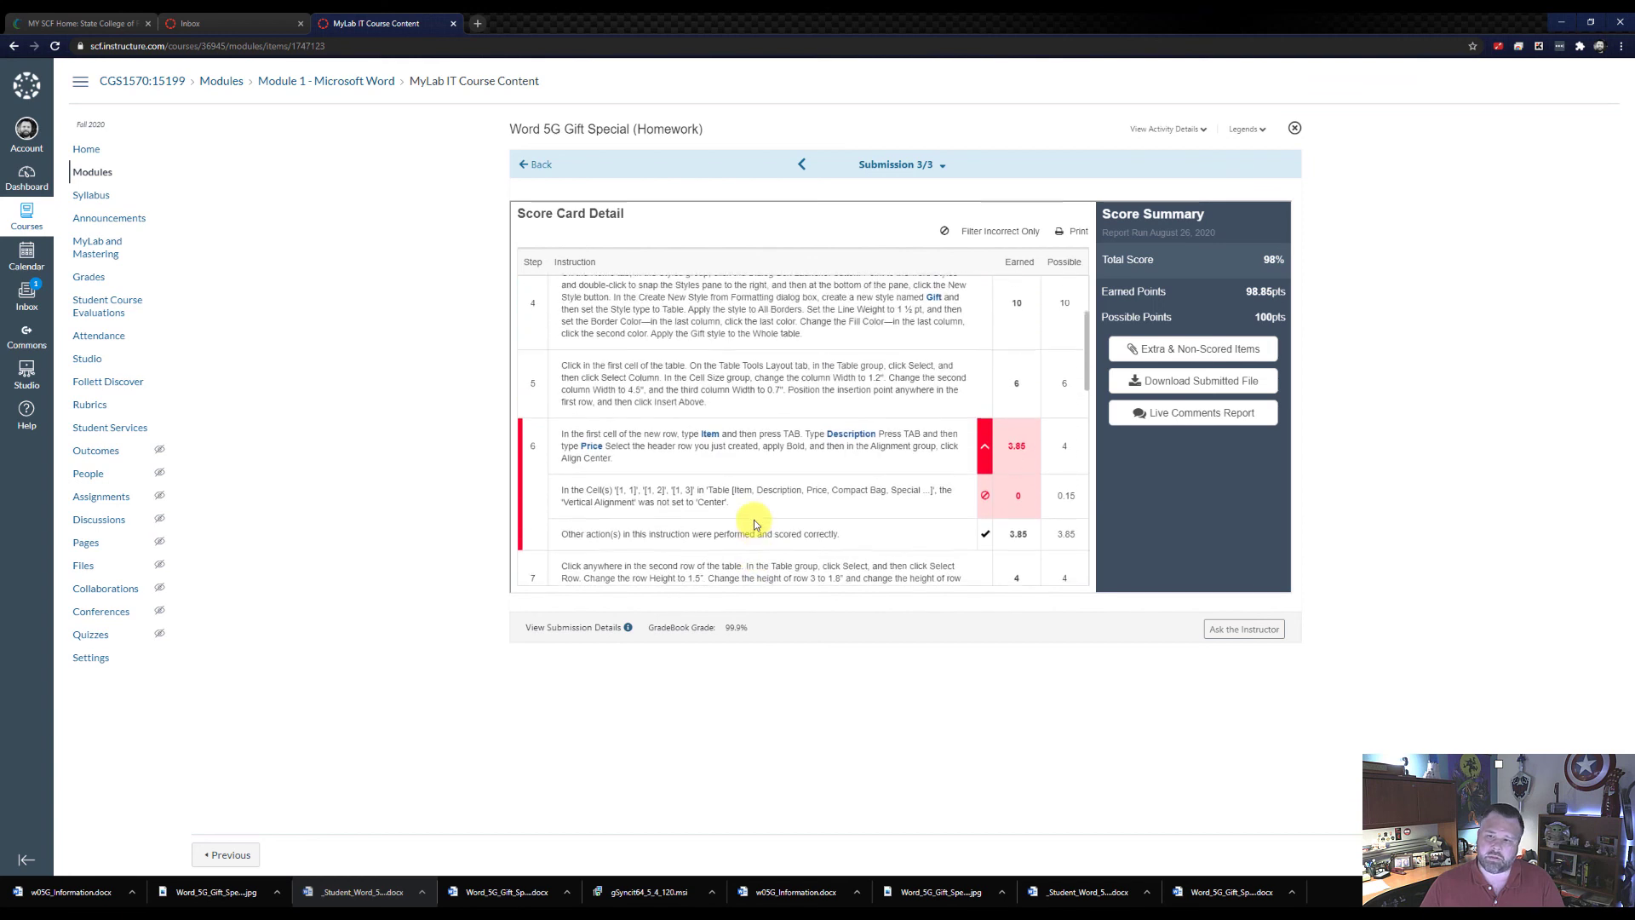
pyautogui.scroll(1, 754, 525)
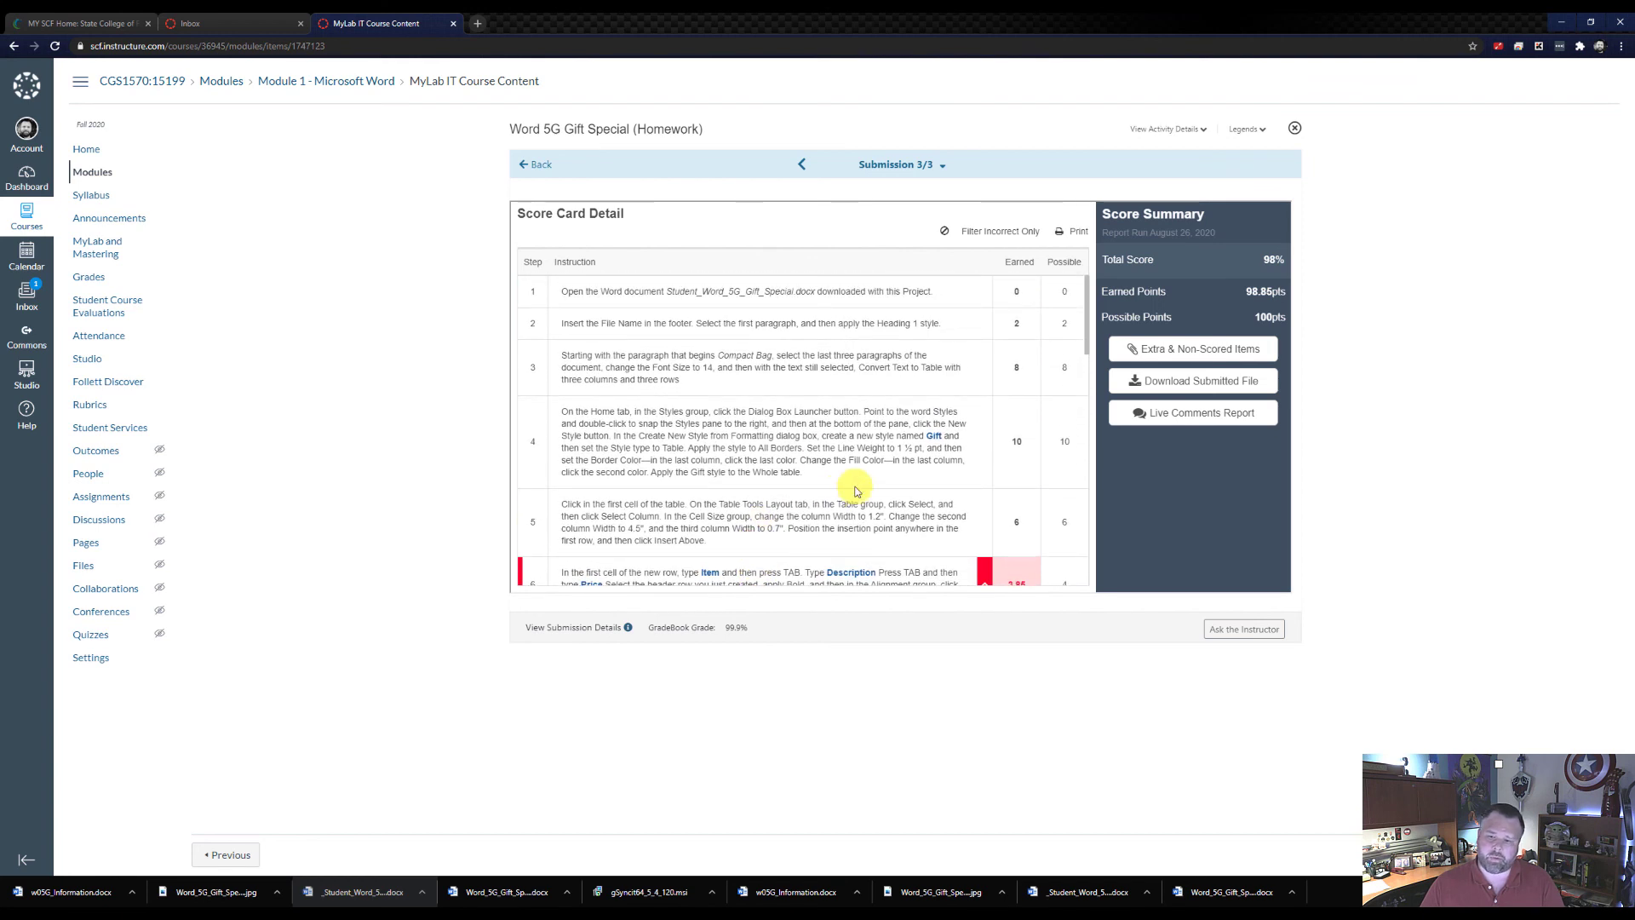